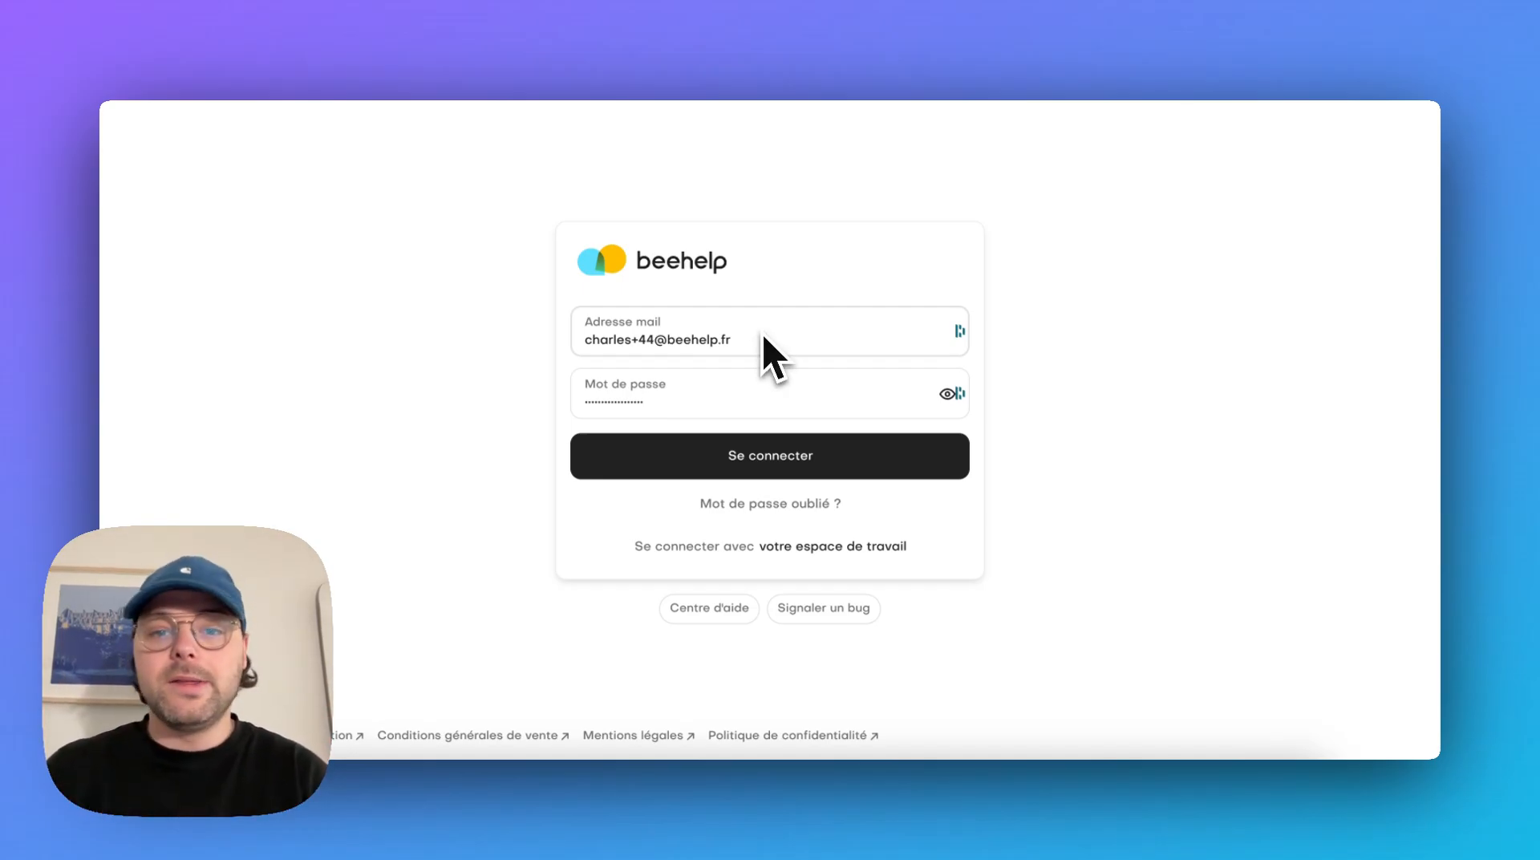
# Sign in with the prefilled credentials, declining to save the password, and continue past the welcome screen
pyautogui.click(749, 372)
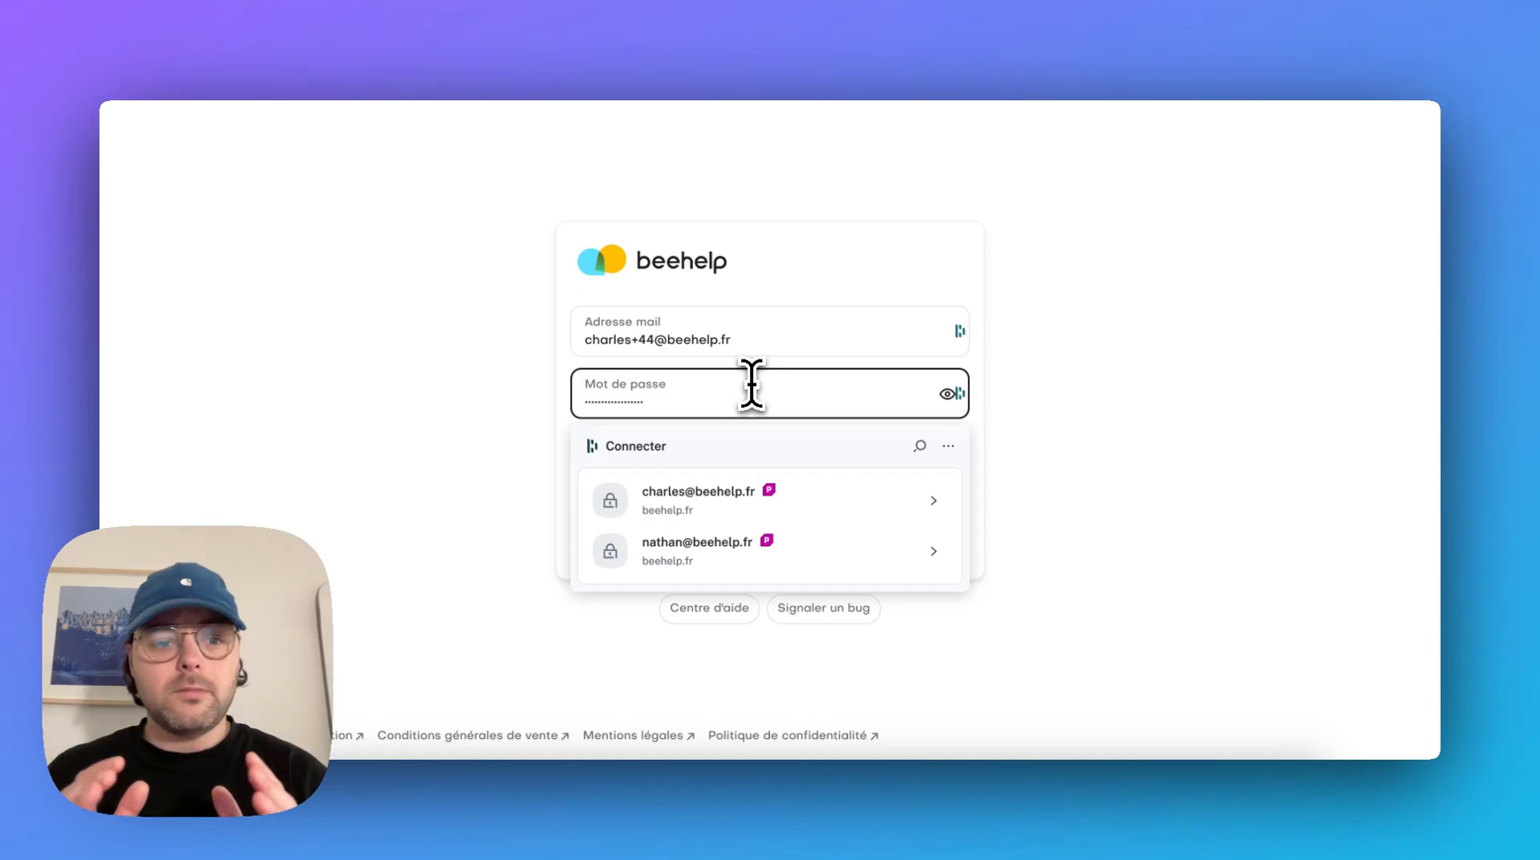
pyautogui.press('Return')
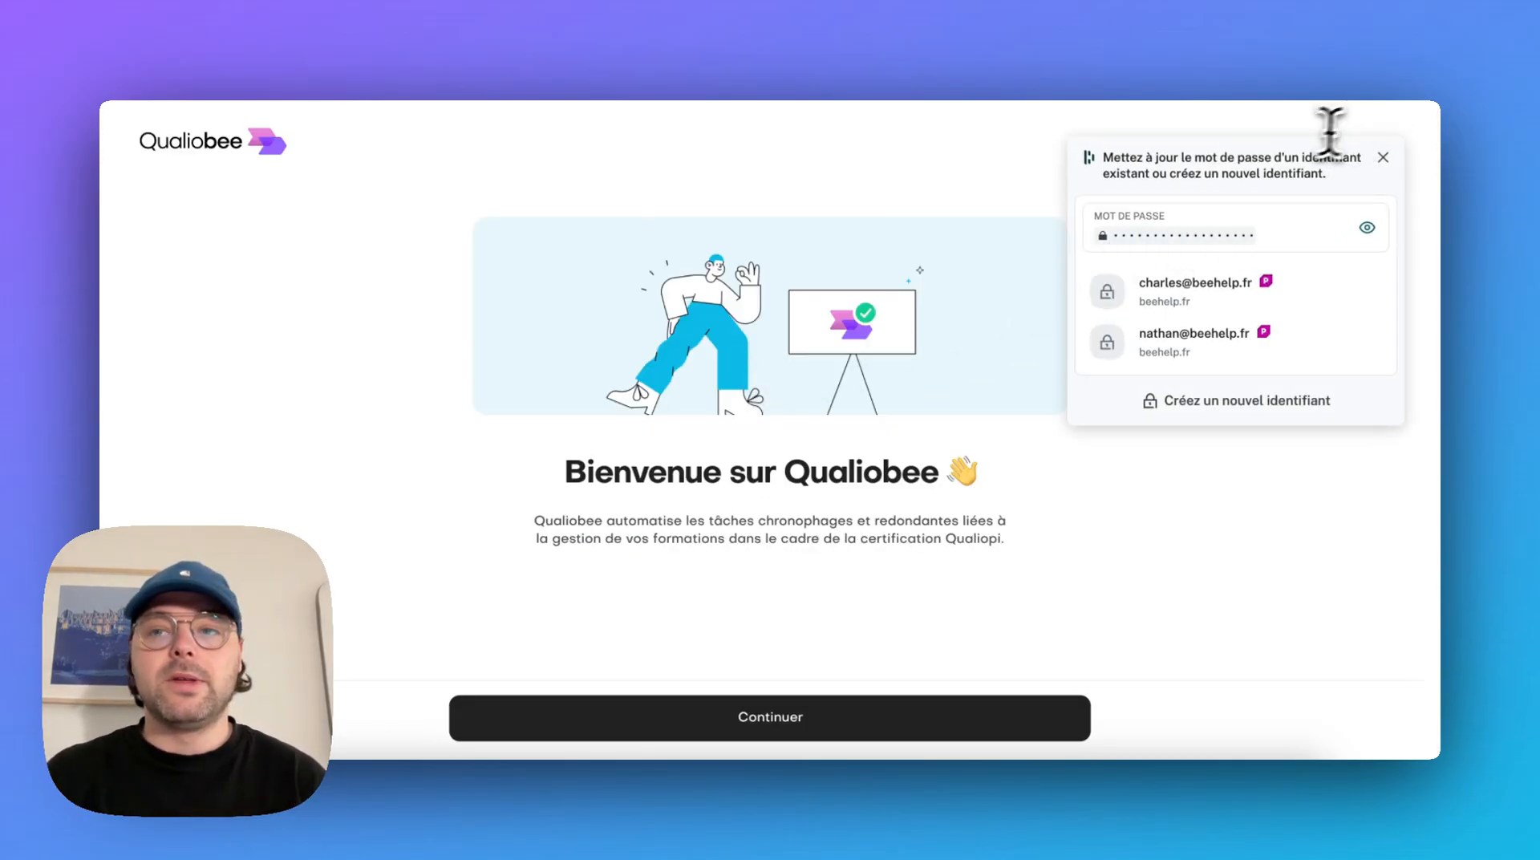
pyautogui.click(1381, 158)
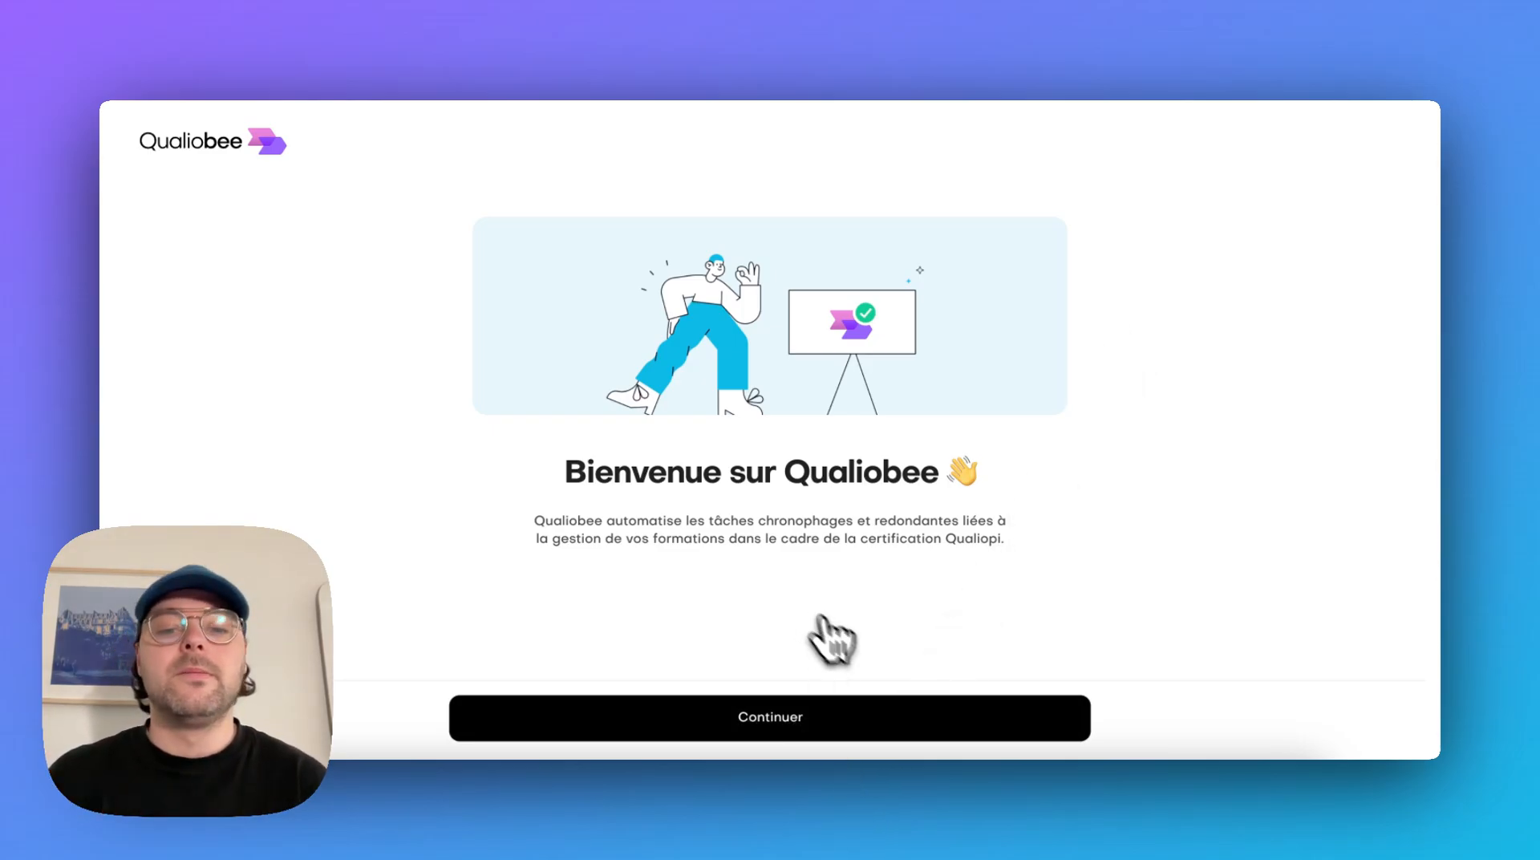
pyautogui.click(914, 734)
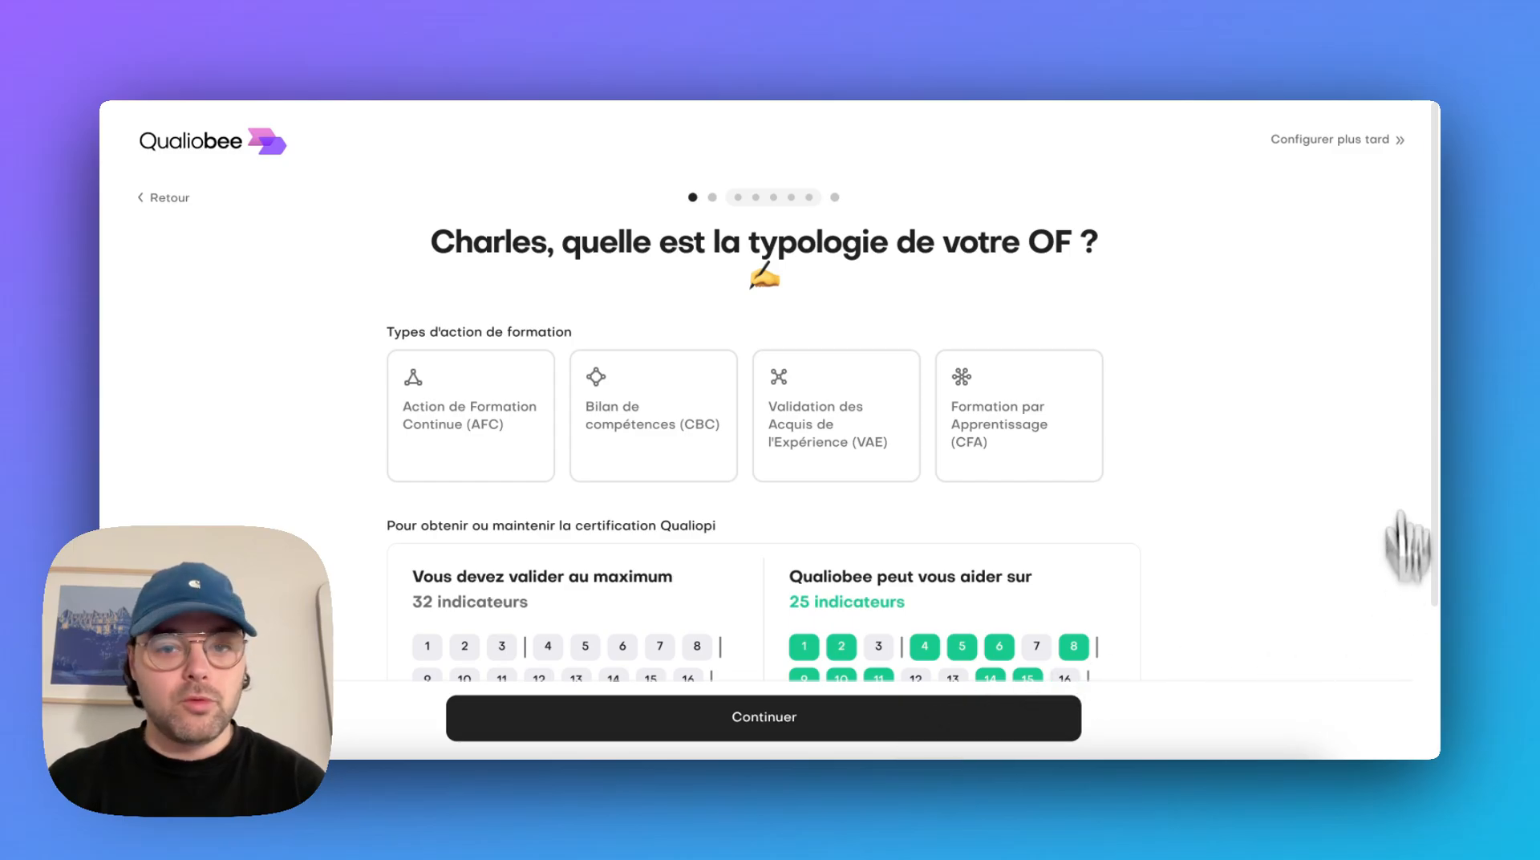
# Choose Action de Formation Continue (AFC) as the organisation's training type and continue to the next onboarding page
pyautogui.scroll(-2, 1174, 561)
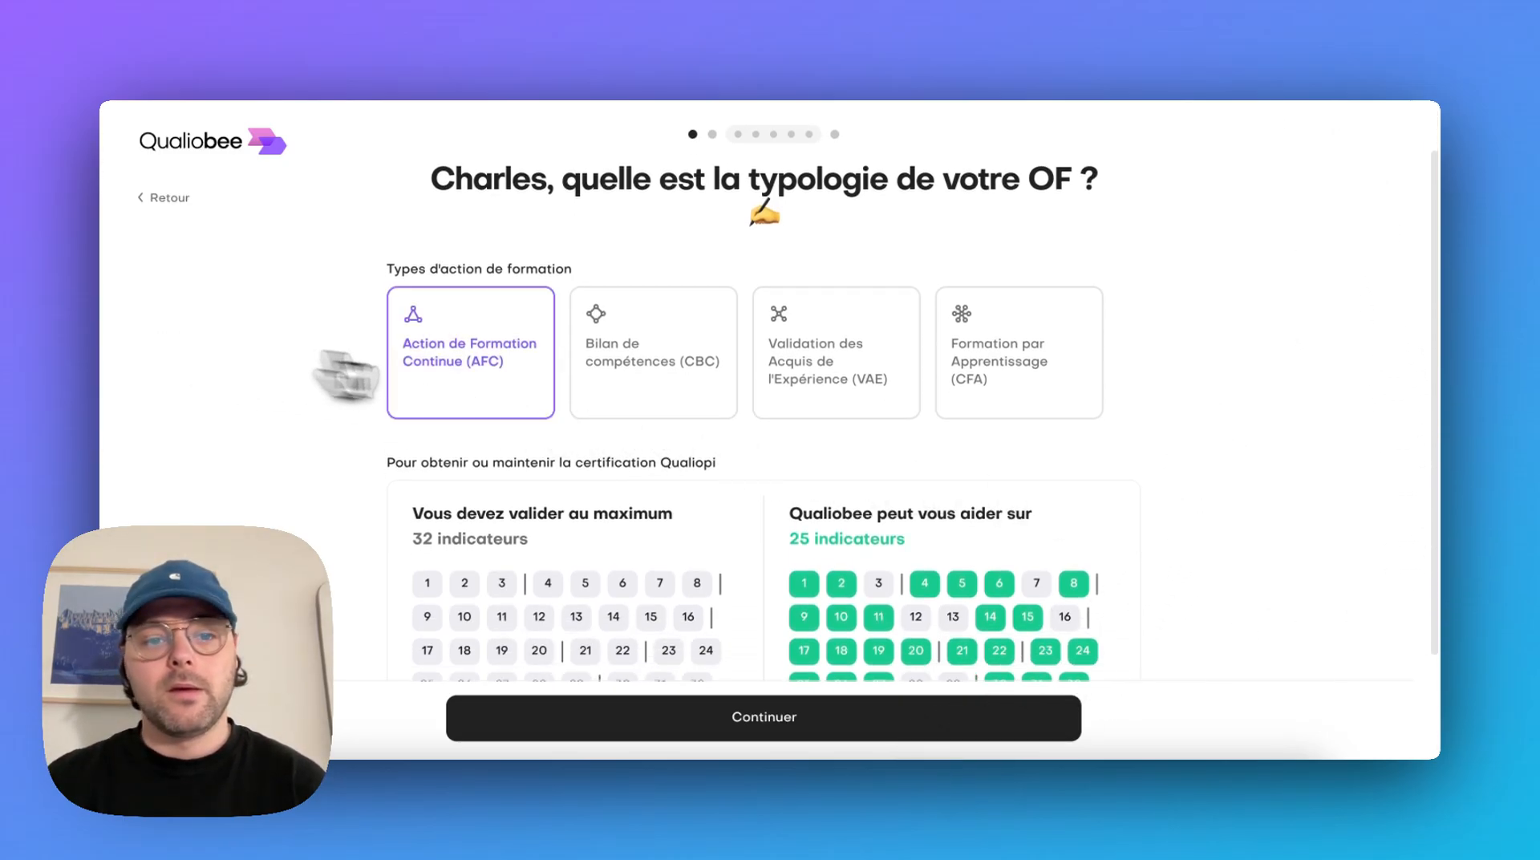
pyautogui.click(502, 385)
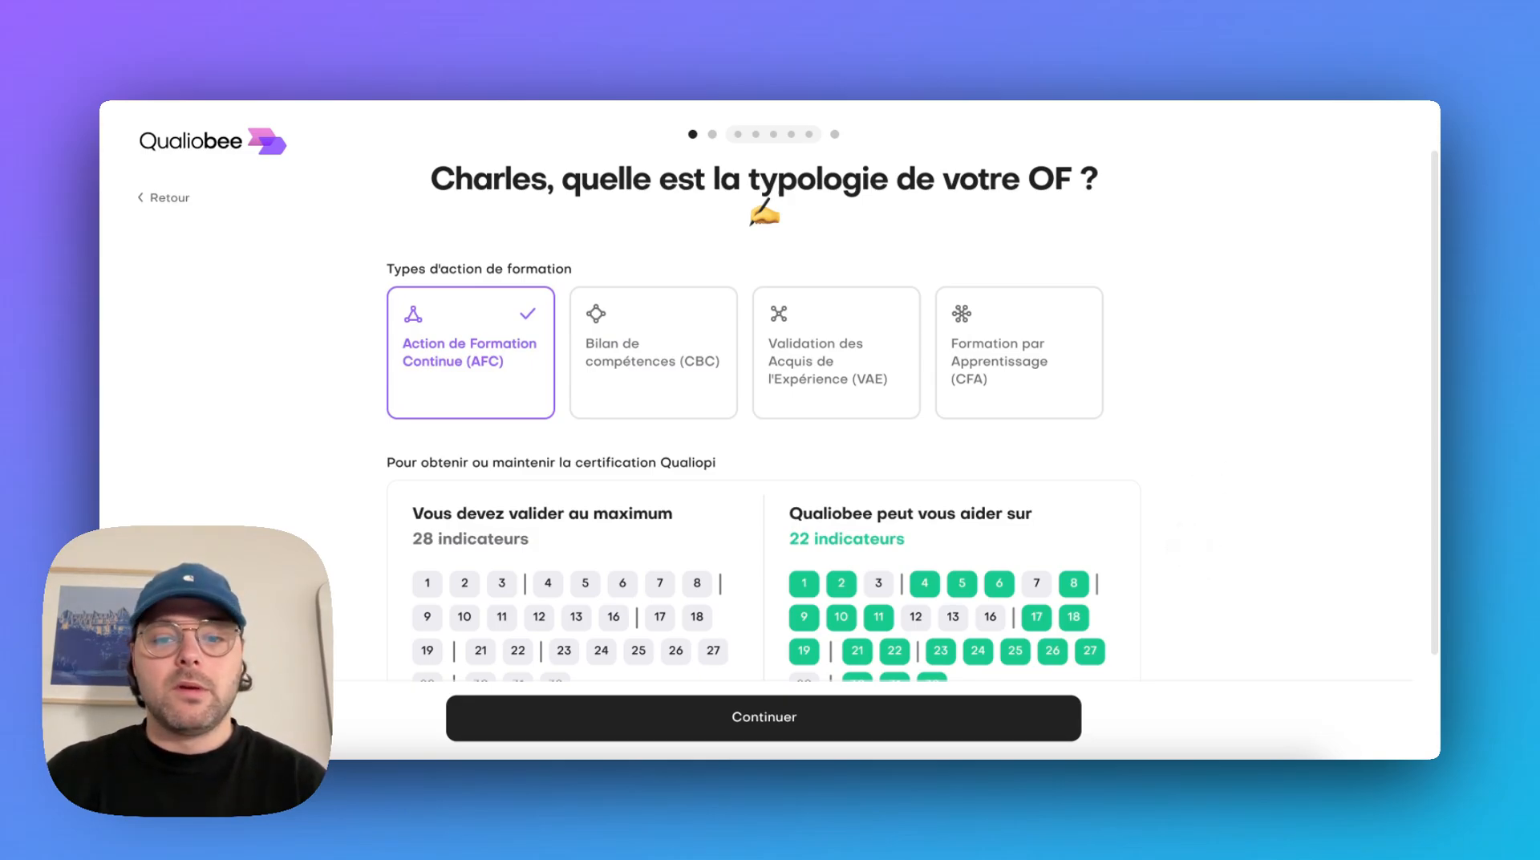
pyautogui.scroll(-4, 1192, 552)
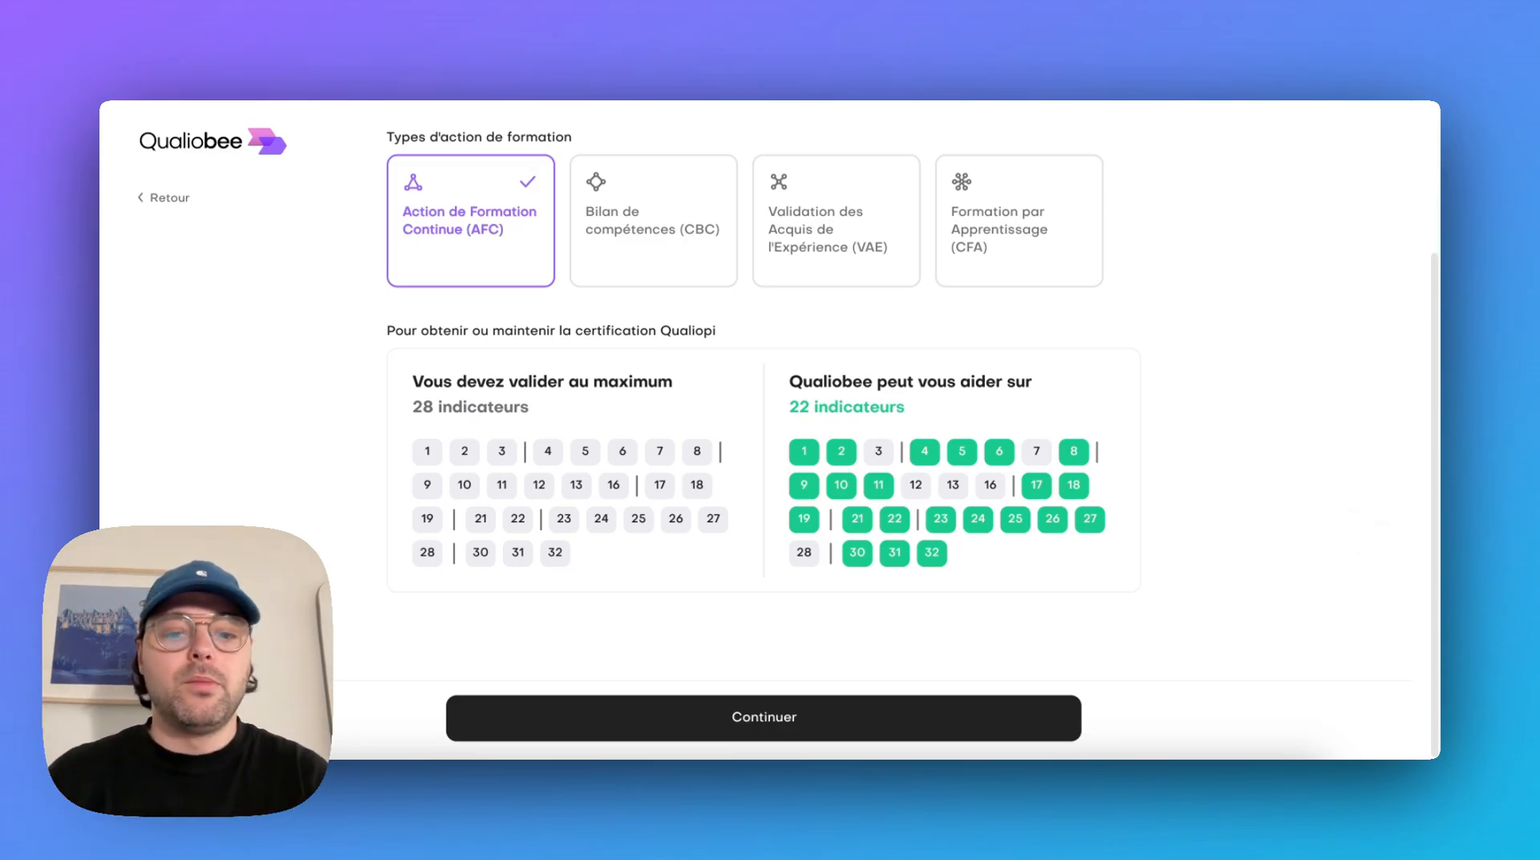
pyautogui.click(770, 722)
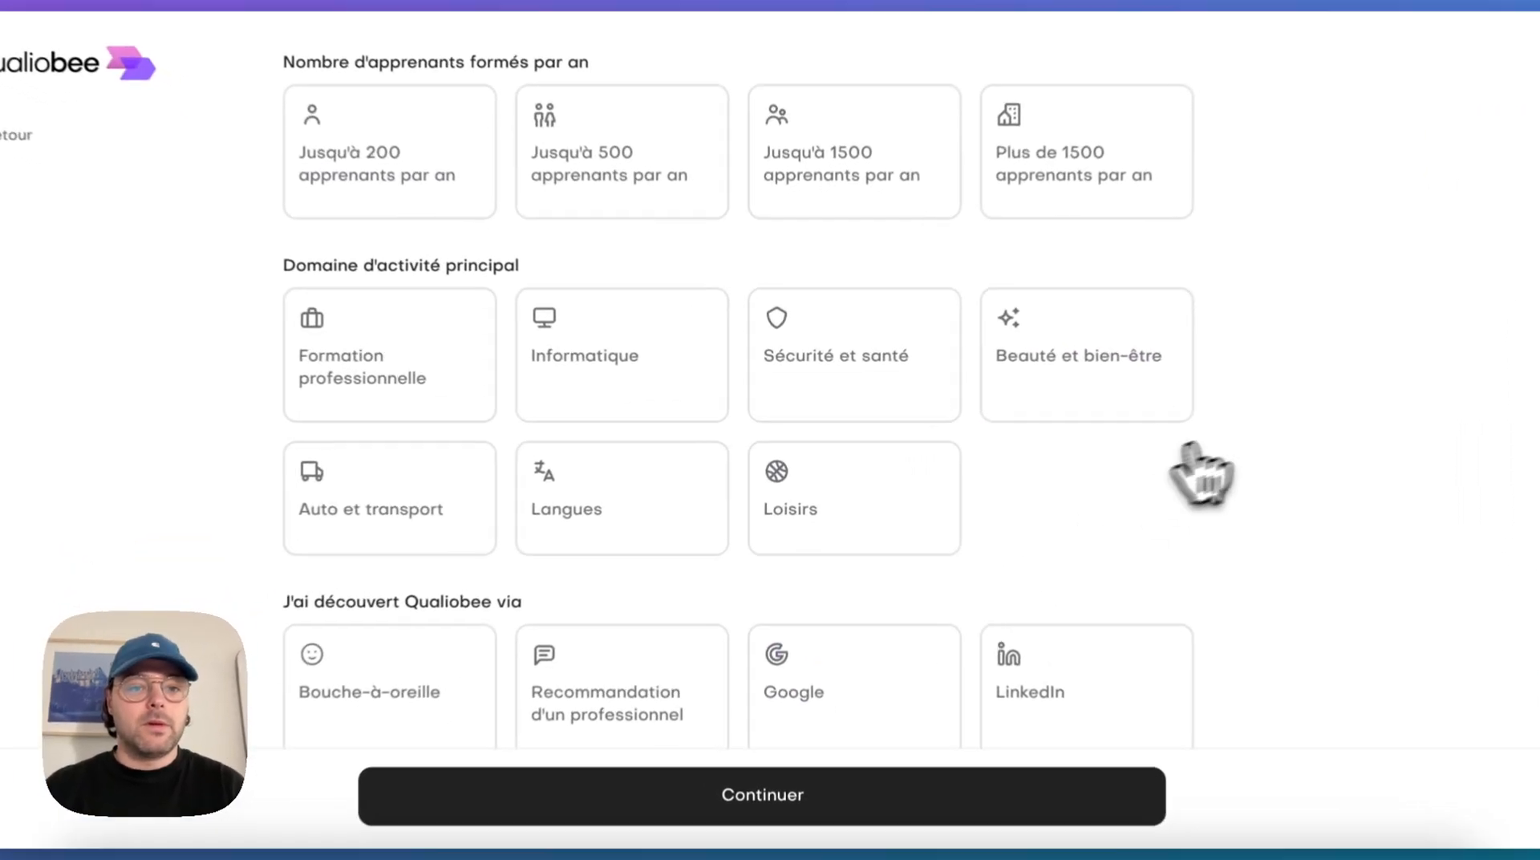
# Set the yearly learner volume to Jusqu'à 200 apprenants par an and the main activity domain to Informatique
pyautogui.click(377, 160)
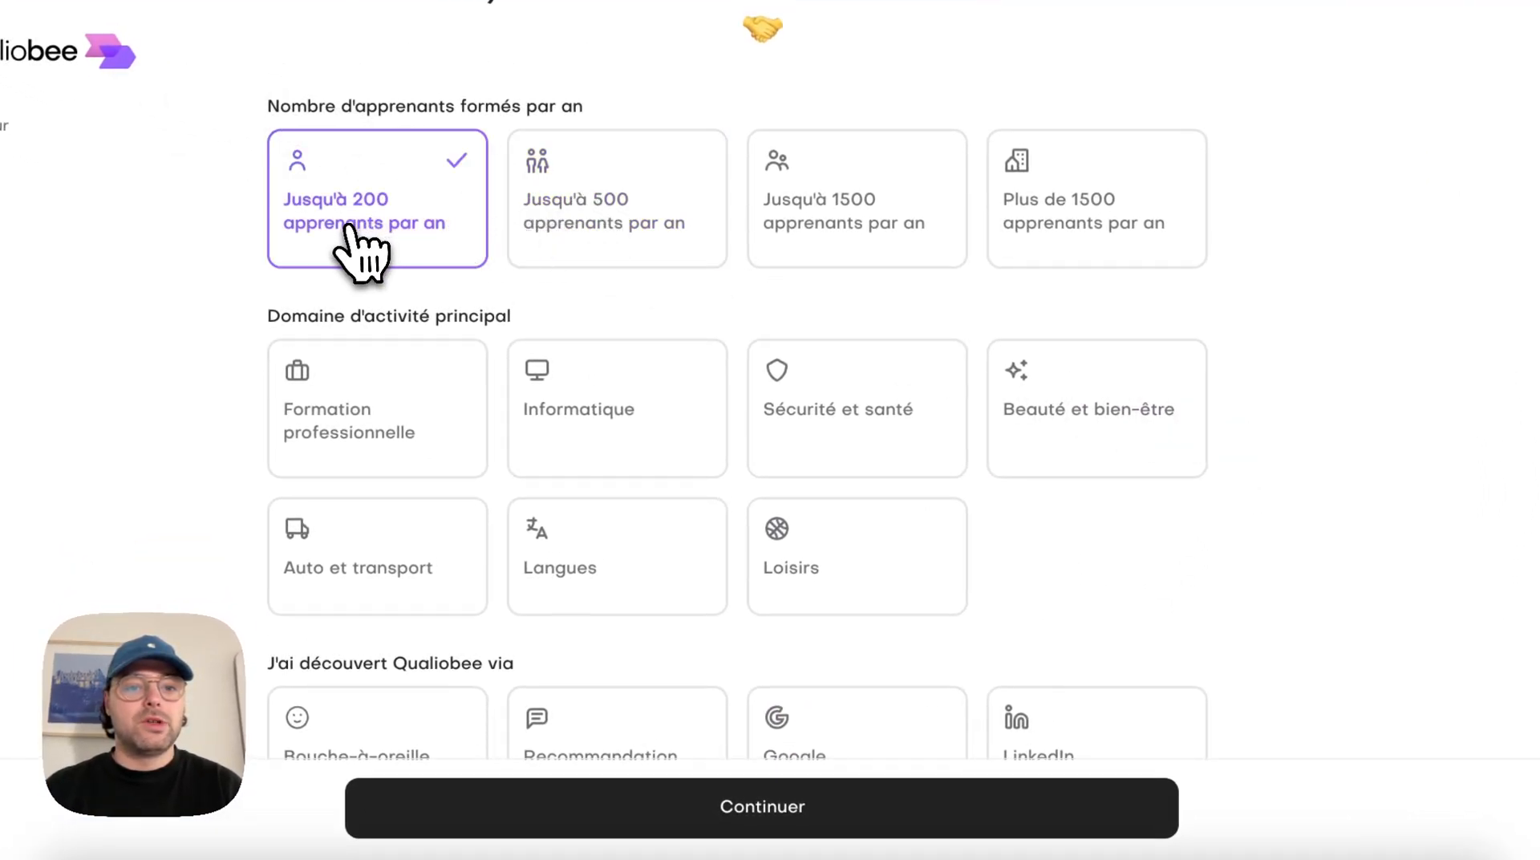
pyautogui.scroll(-1, 736, 401)
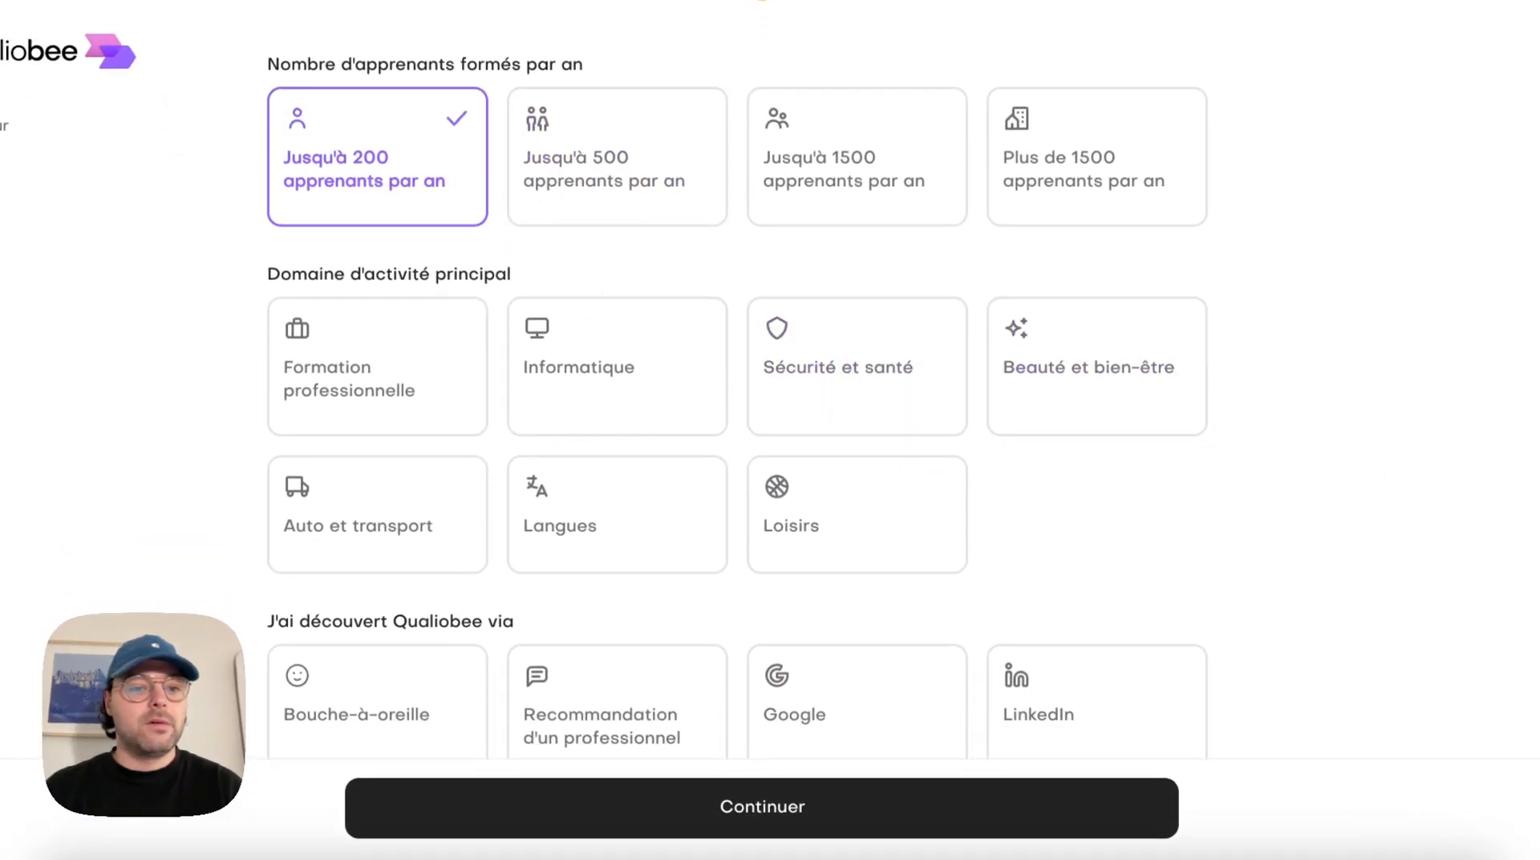
pyautogui.scroll(-3, 736, 401)
pyautogui.click(625, 268)
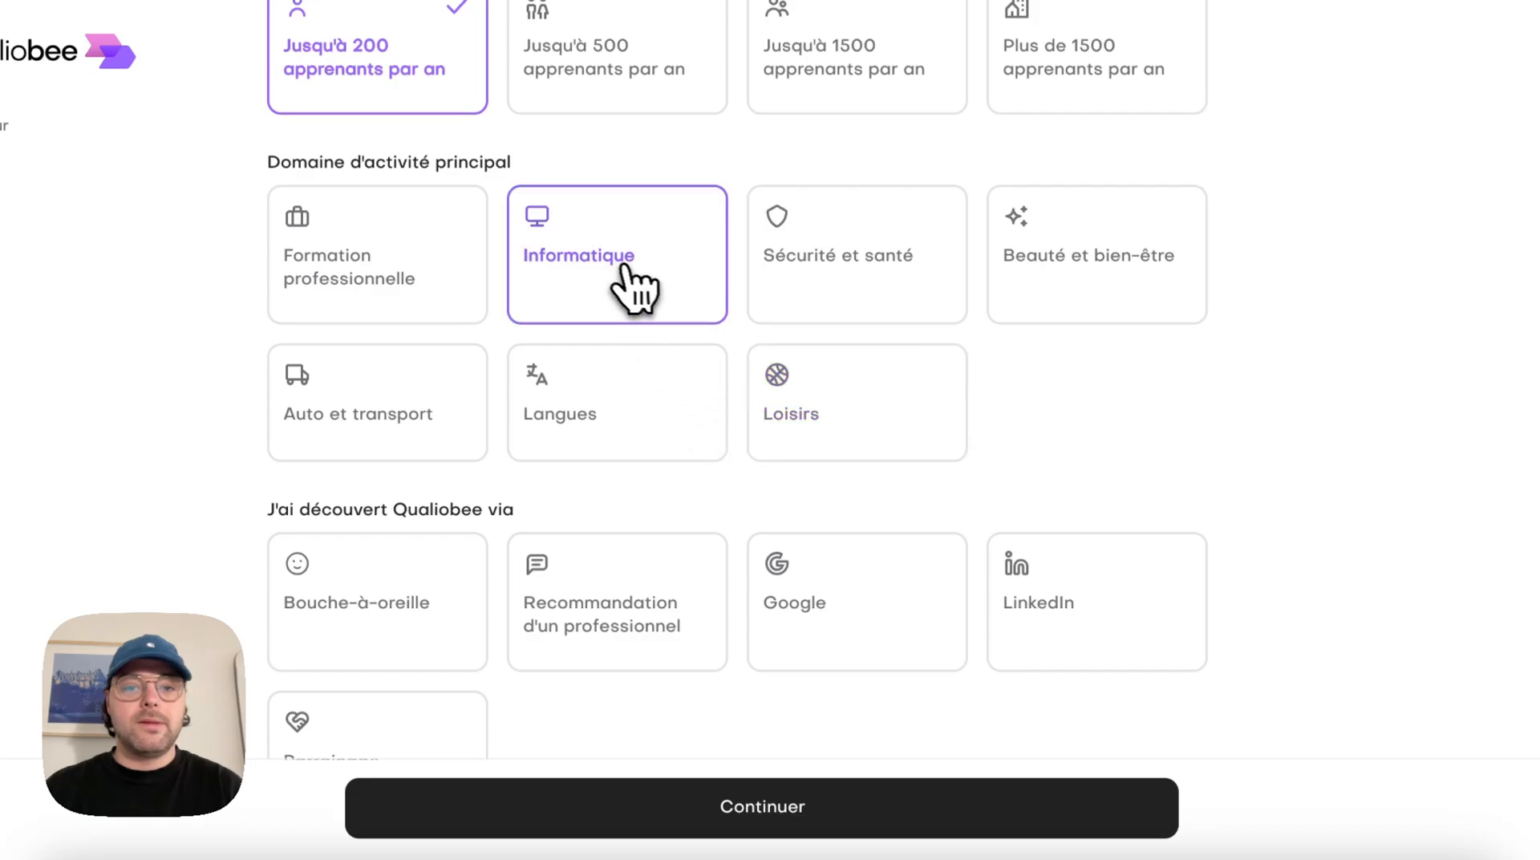
# Choose Recommandation d'un professionnel as the way Qualiobee was discovered and submit the organisation profile
pyautogui.scroll(-2, 1484, 553)
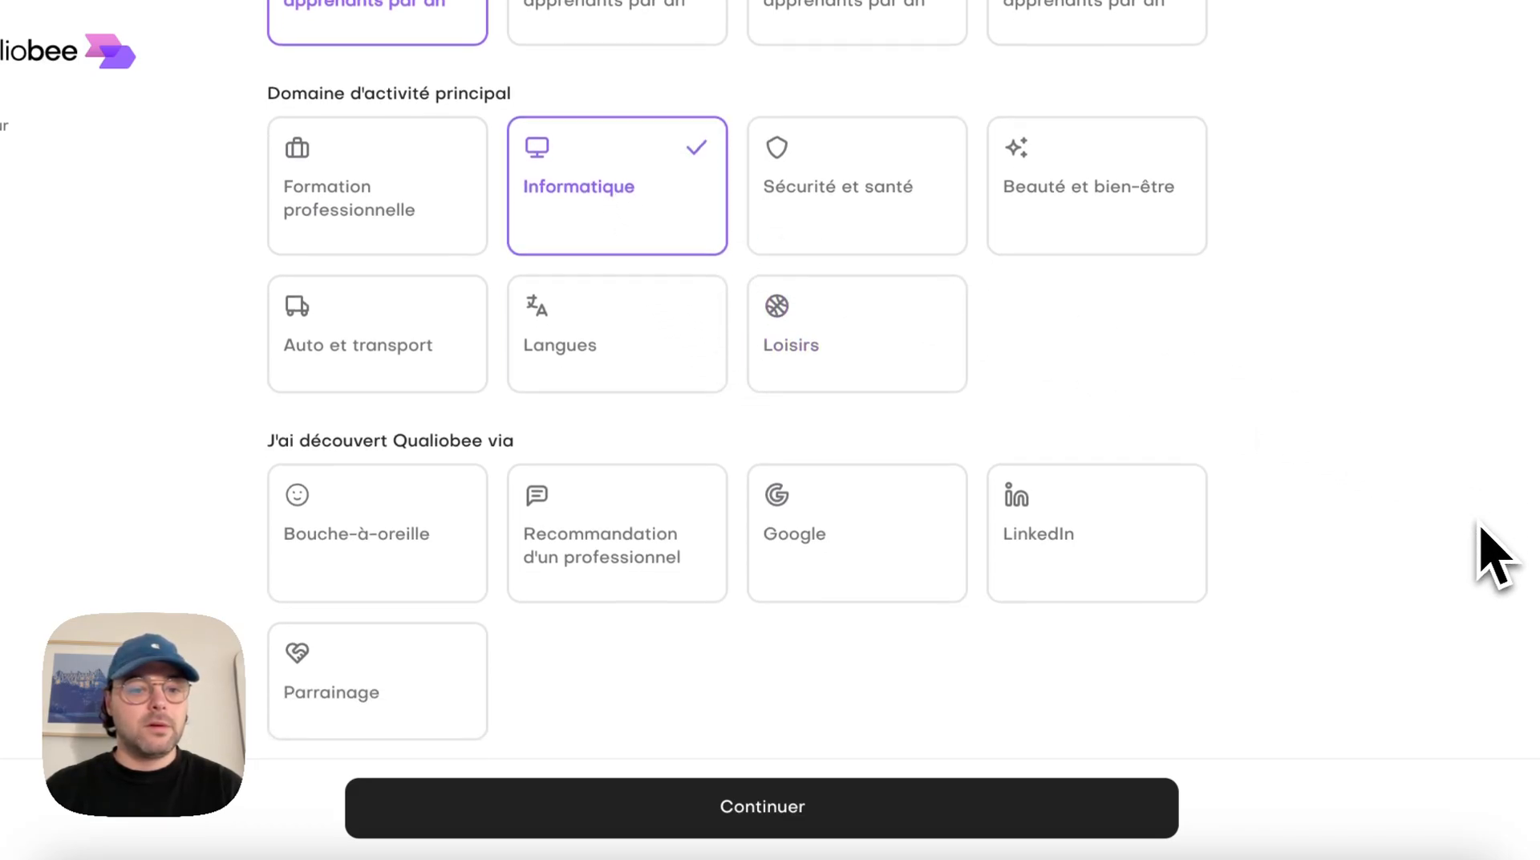
pyautogui.scroll(-3, 1479, 526)
pyautogui.click(279, 362)
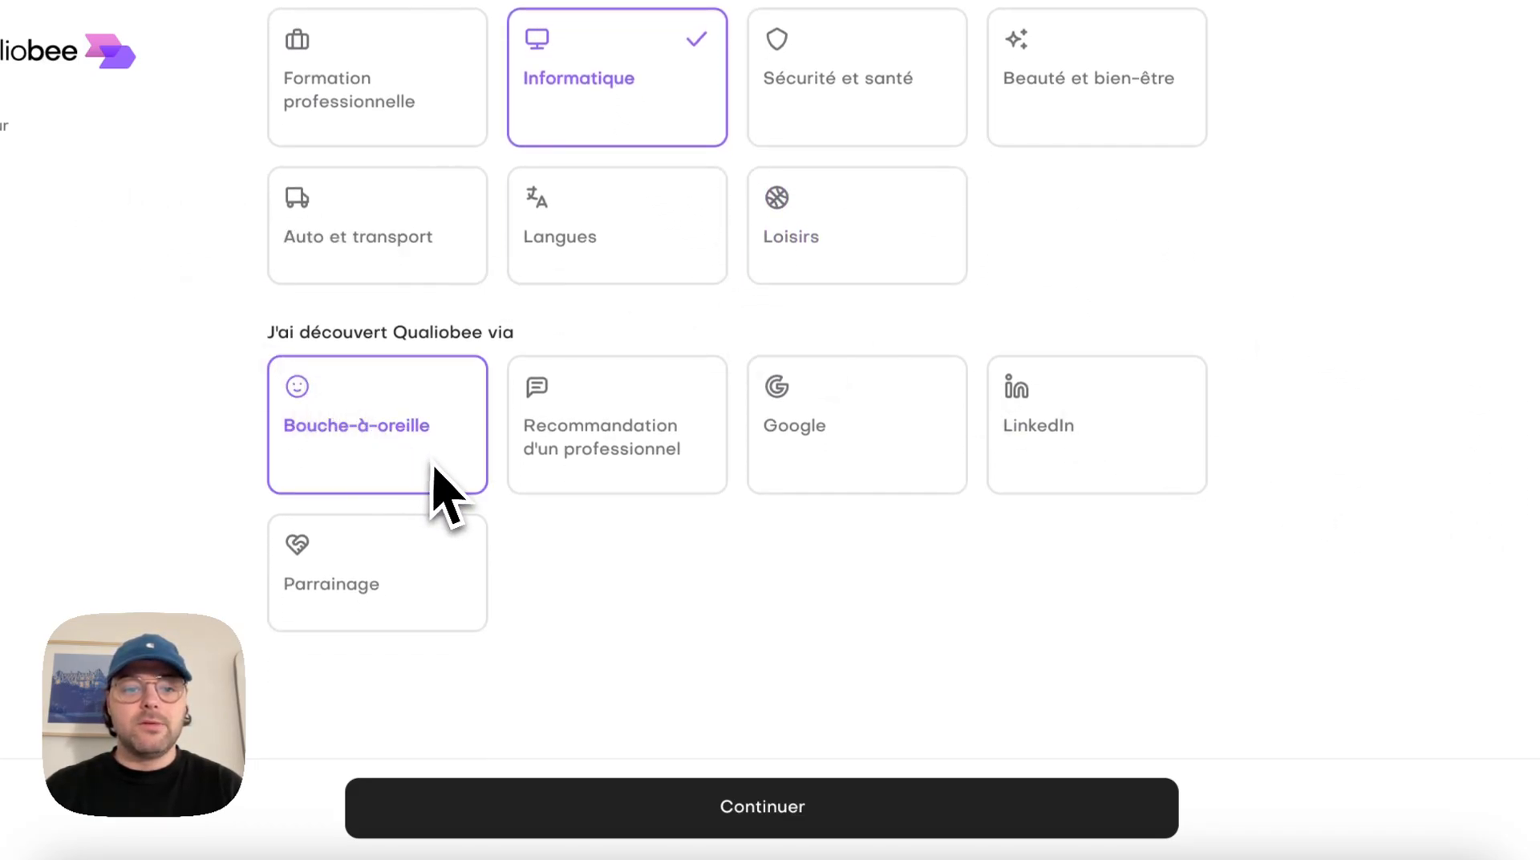
pyautogui.click(533, 449)
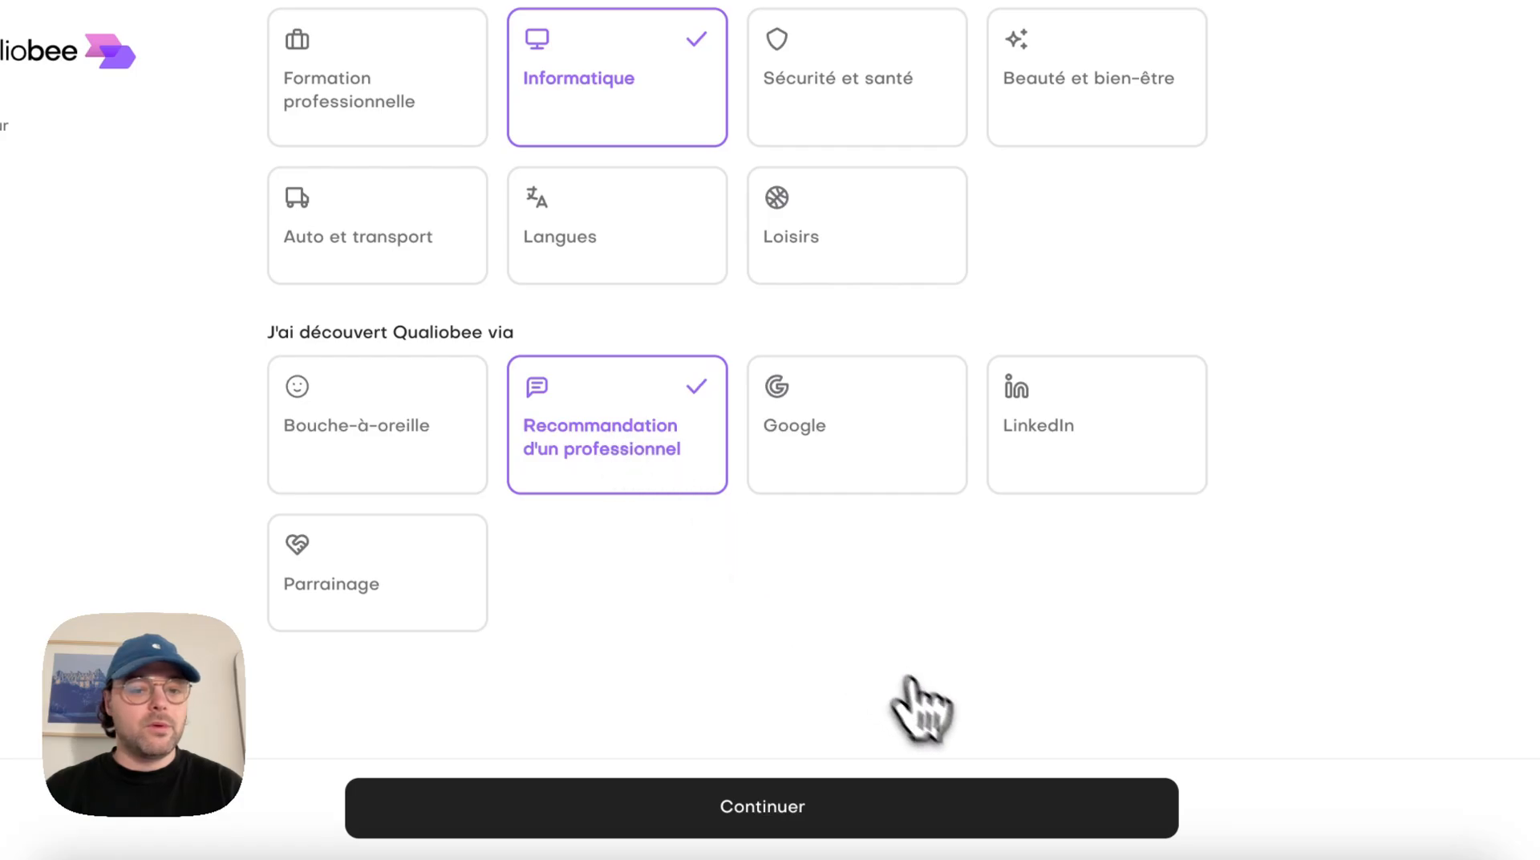
pyautogui.click(937, 806)
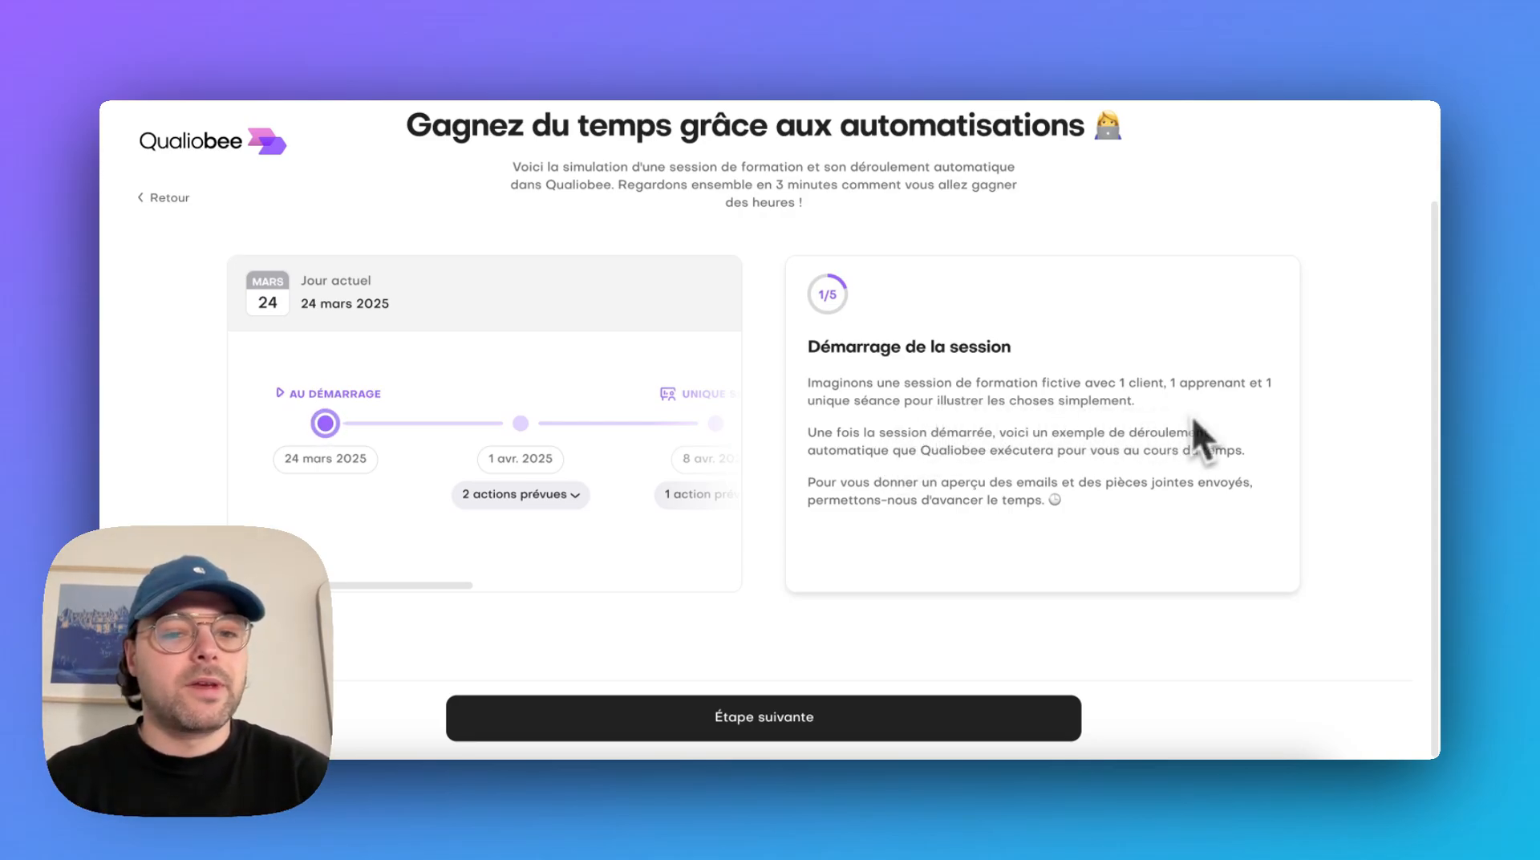
# Look through the simulated session timeline up to the end of the session and advance the simulation to stage 2
pyautogui.hscroll(1, 658, 485)
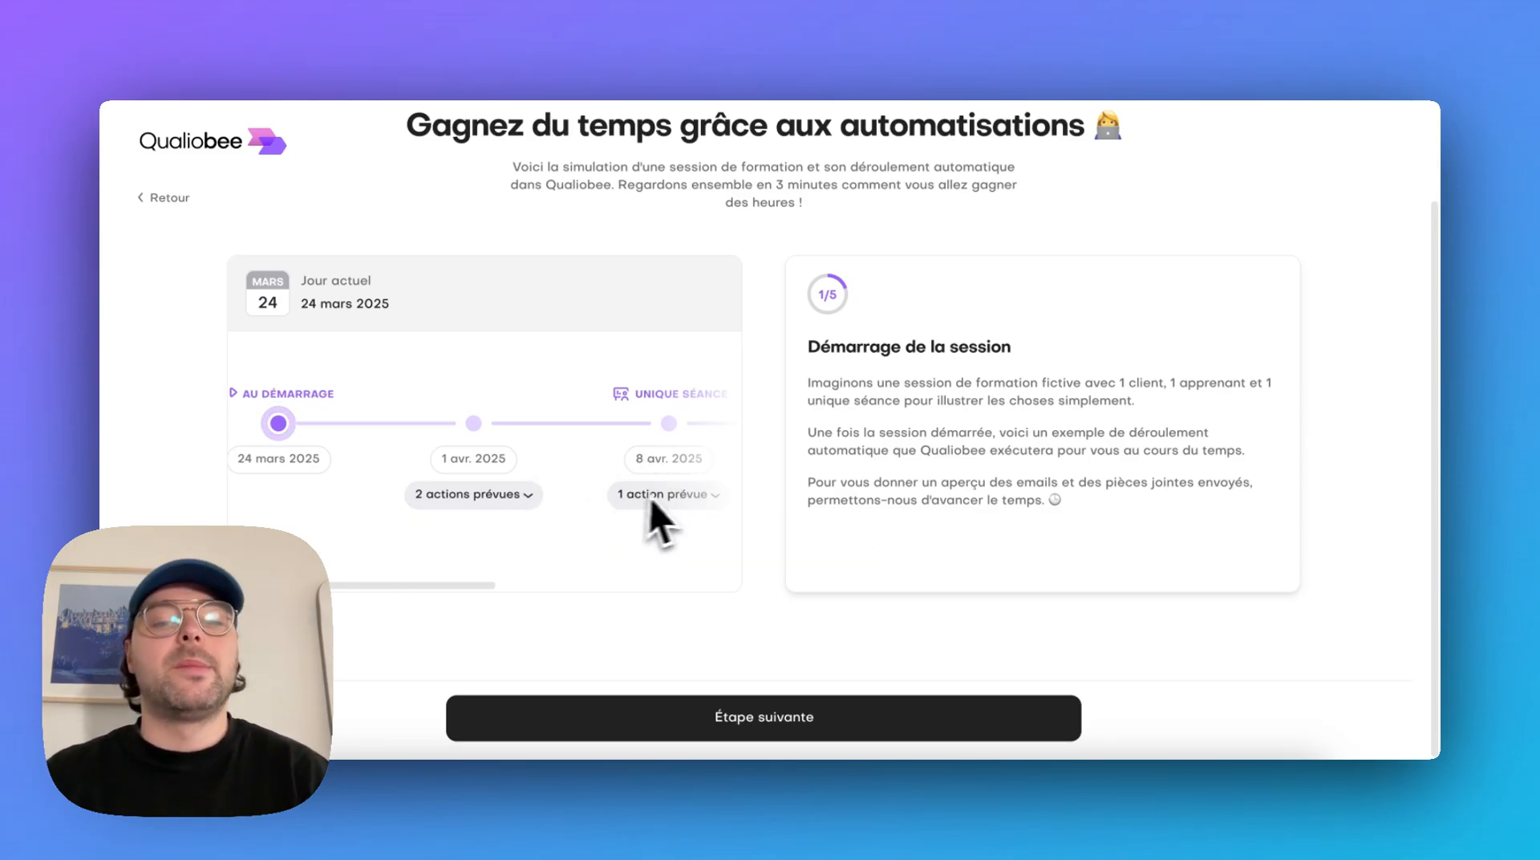
pyautogui.hscroll(4, 681, 525)
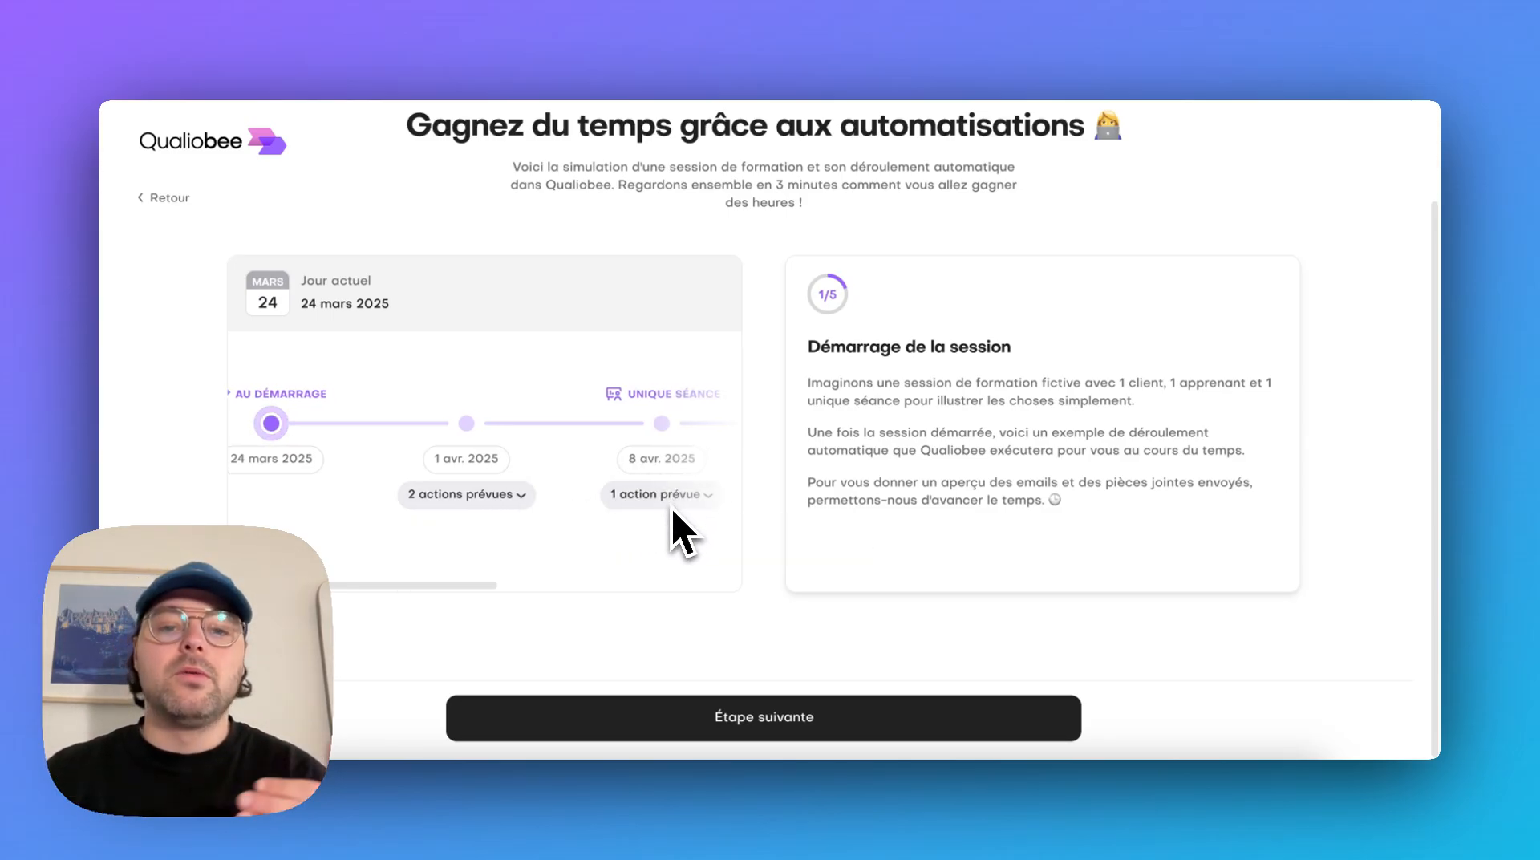
pyautogui.hscroll(5, 680, 529)
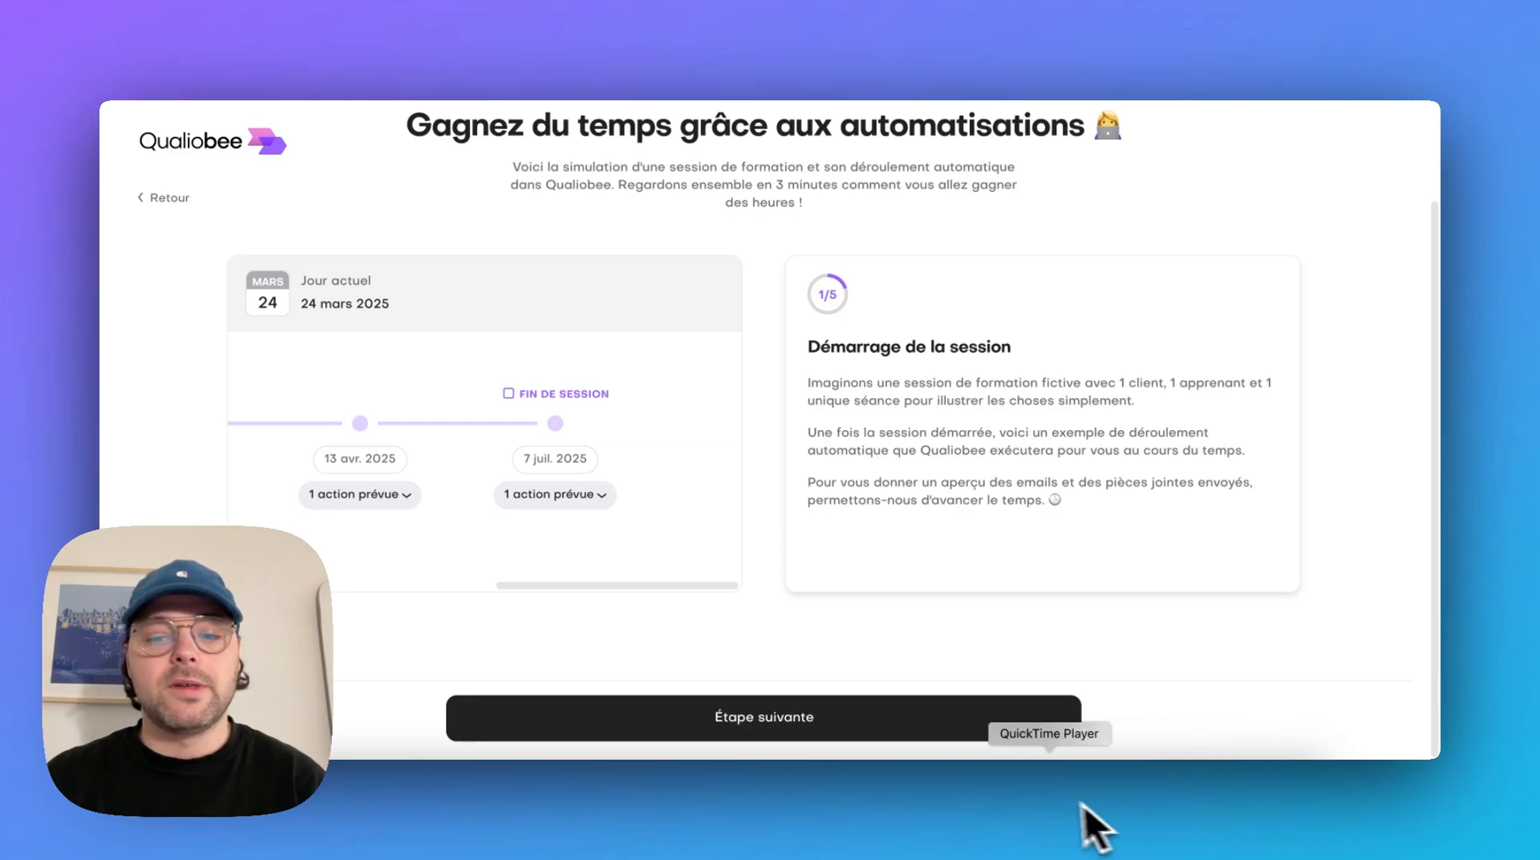
pyautogui.click(1021, 733)
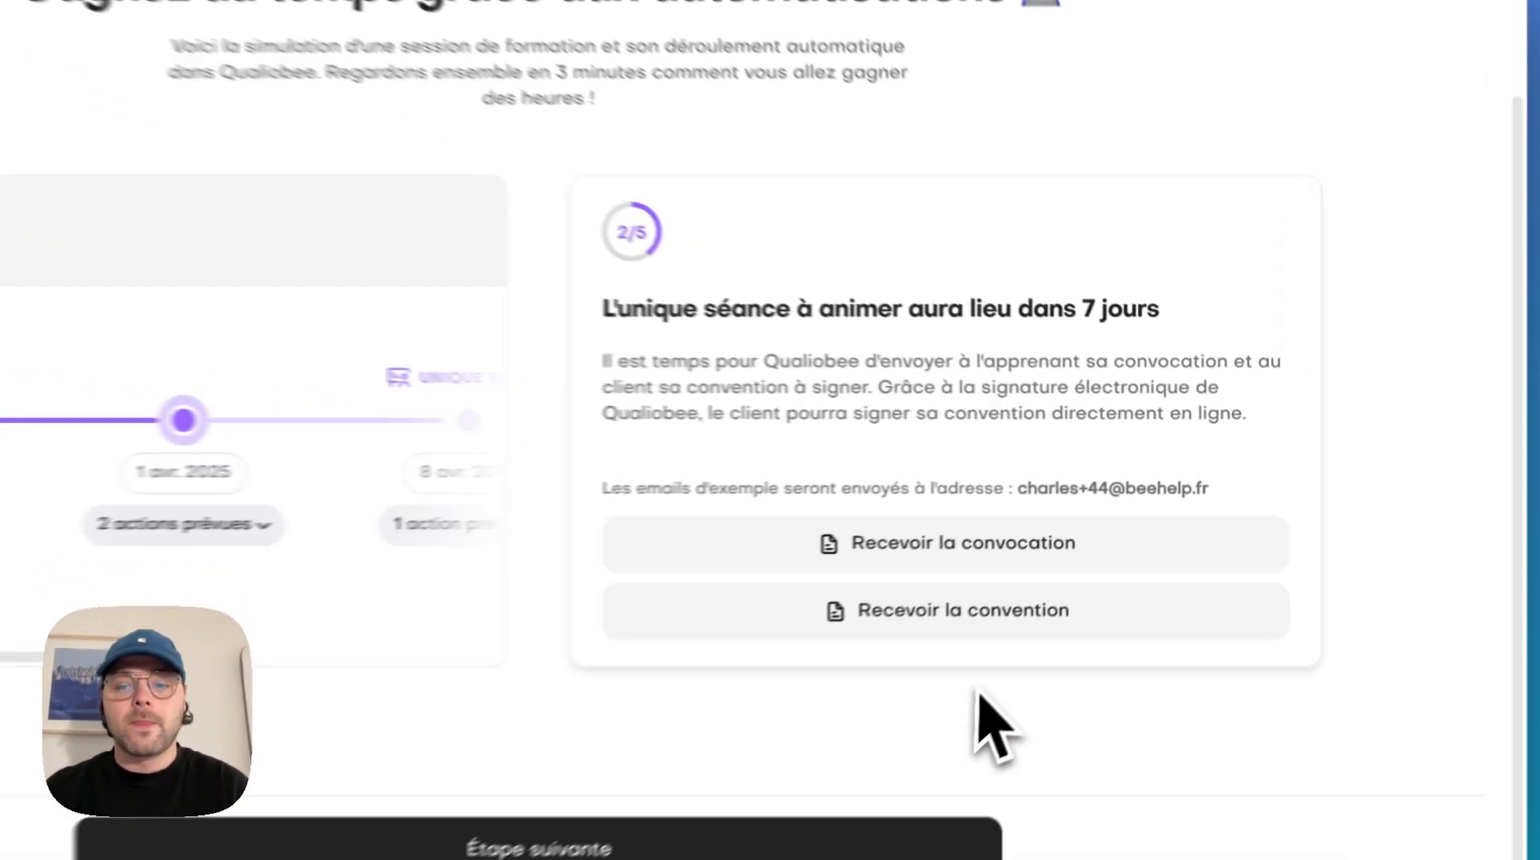
# Request the example convocation and convention emails and advance the simulation to the day of the session
pyautogui.click(1101, 517)
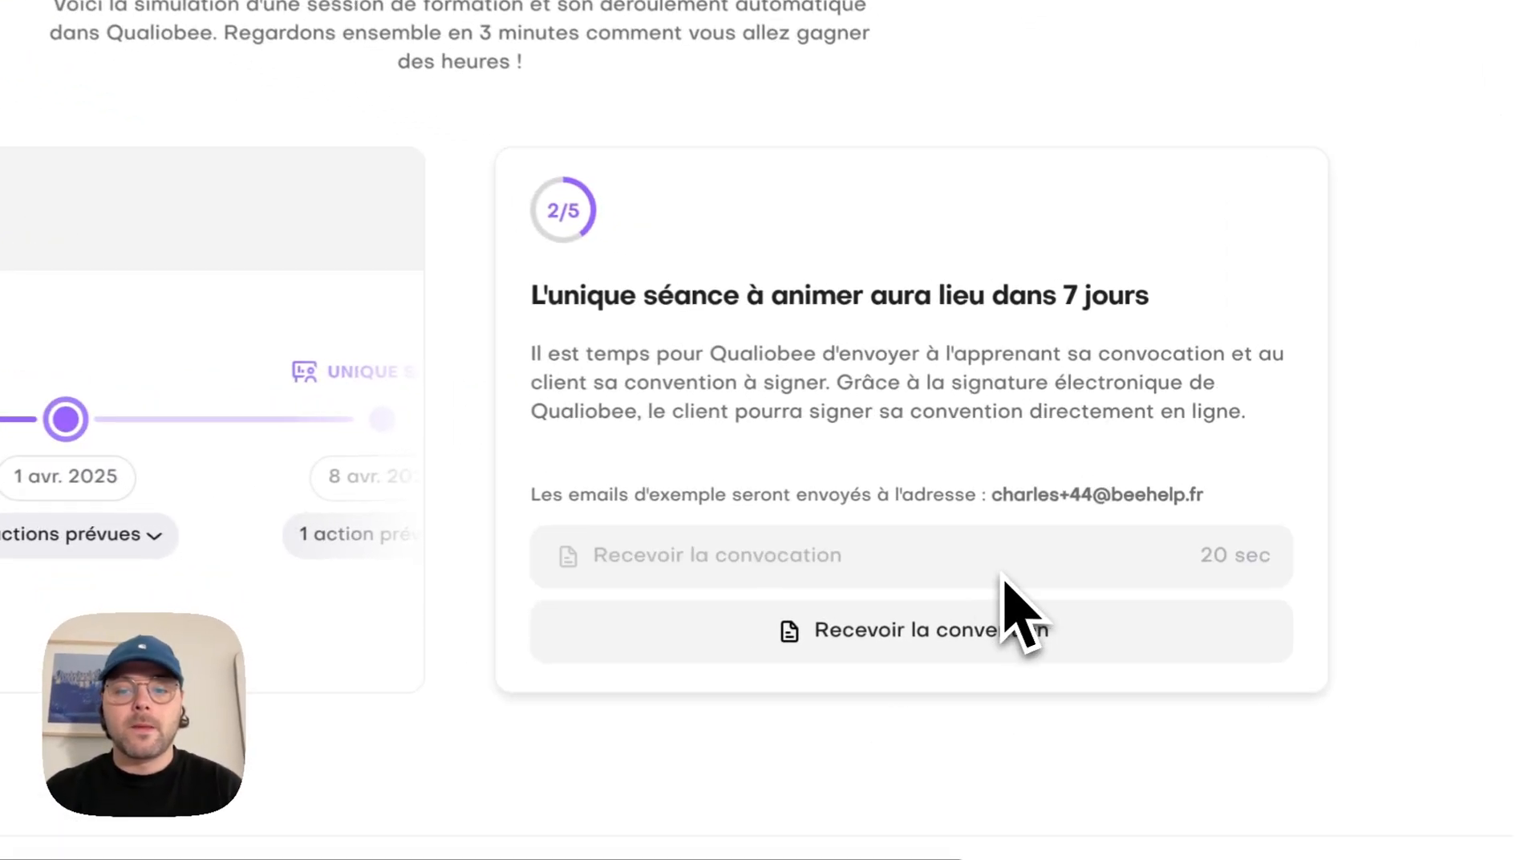
pyautogui.click(999, 626)
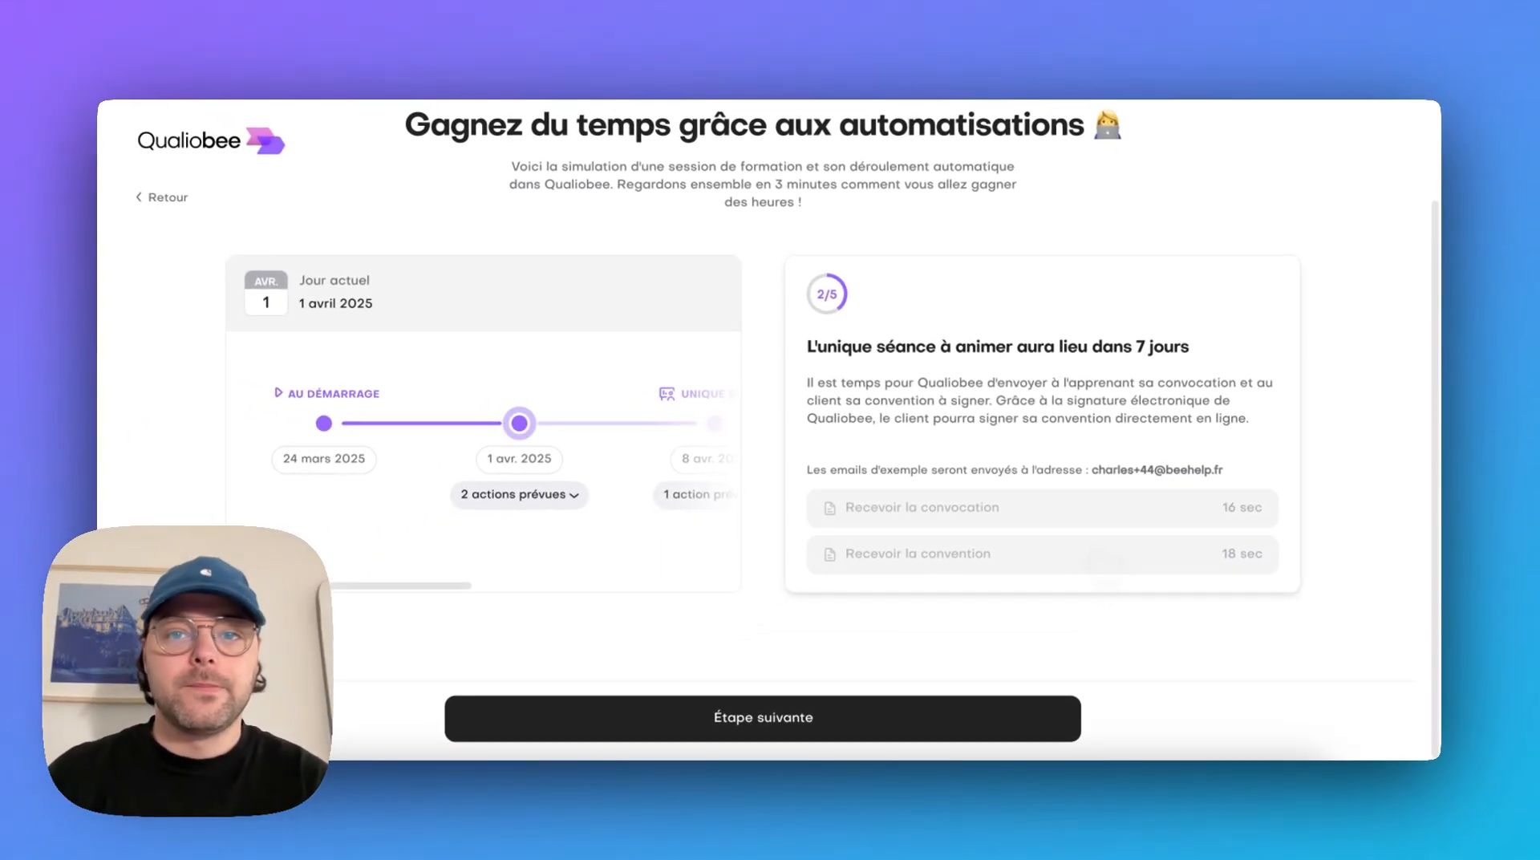
pyautogui.click(849, 742)
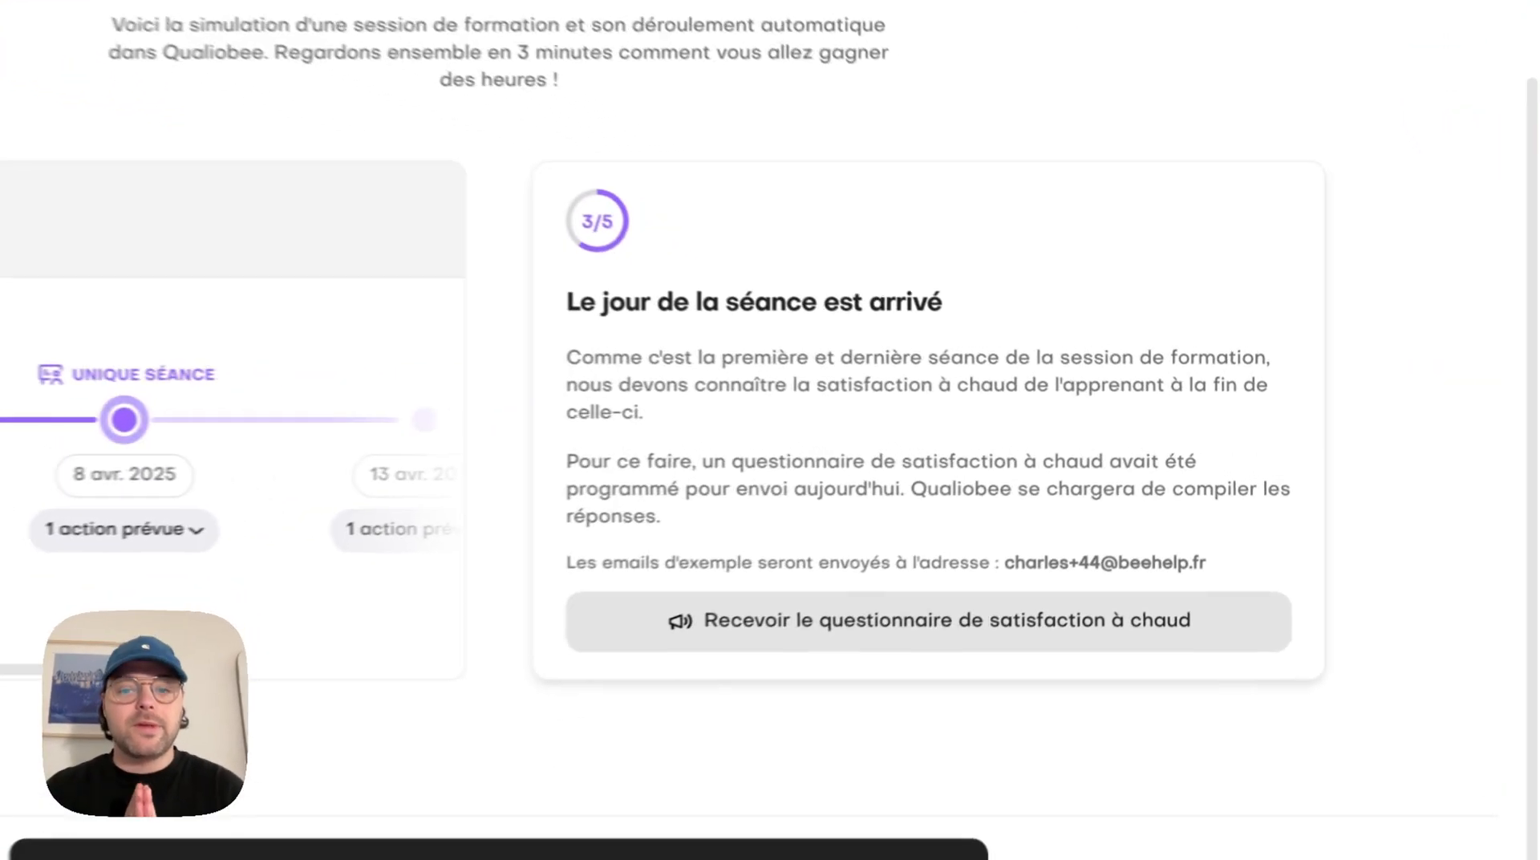
# Request the example satisfaction à chaud questionnaire and the certificat de réalisation, advancing the simulation to stage 5
pyautogui.click(1079, 562)
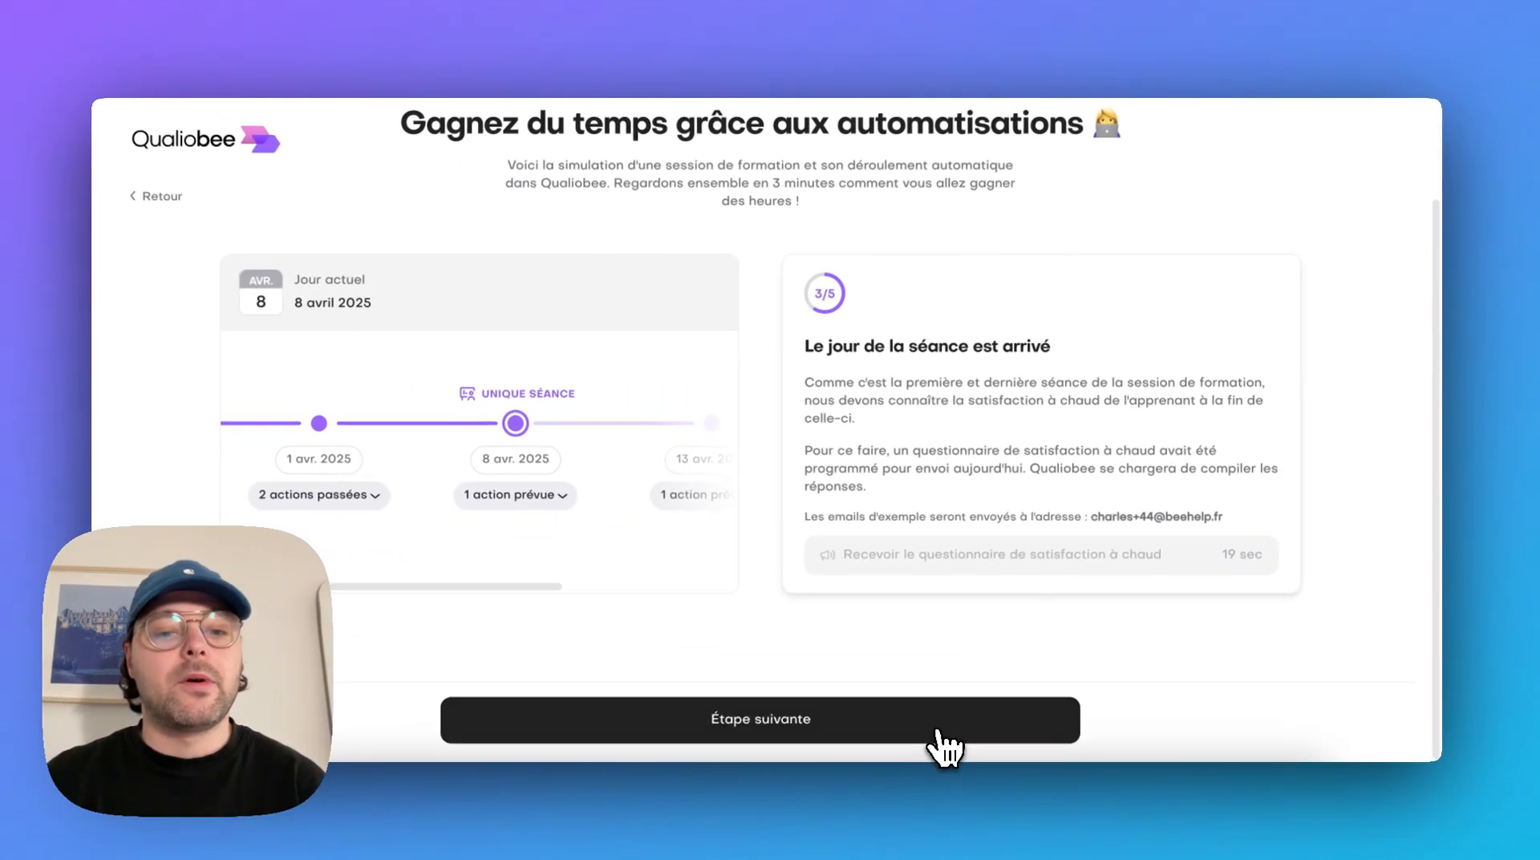
pyautogui.click(946, 730)
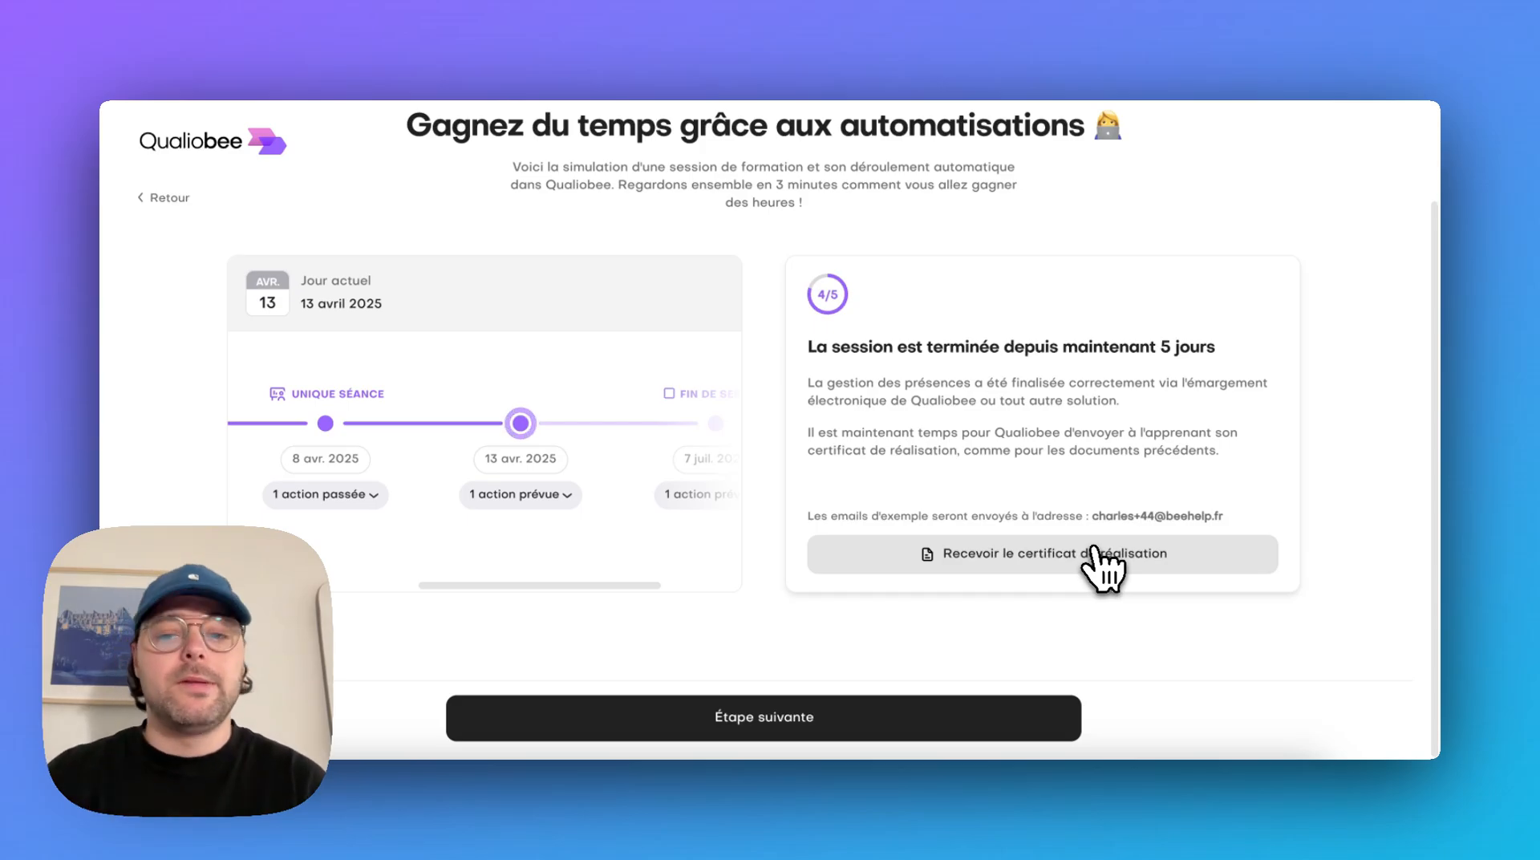
pyautogui.click(1095, 551)
pyautogui.click(959, 726)
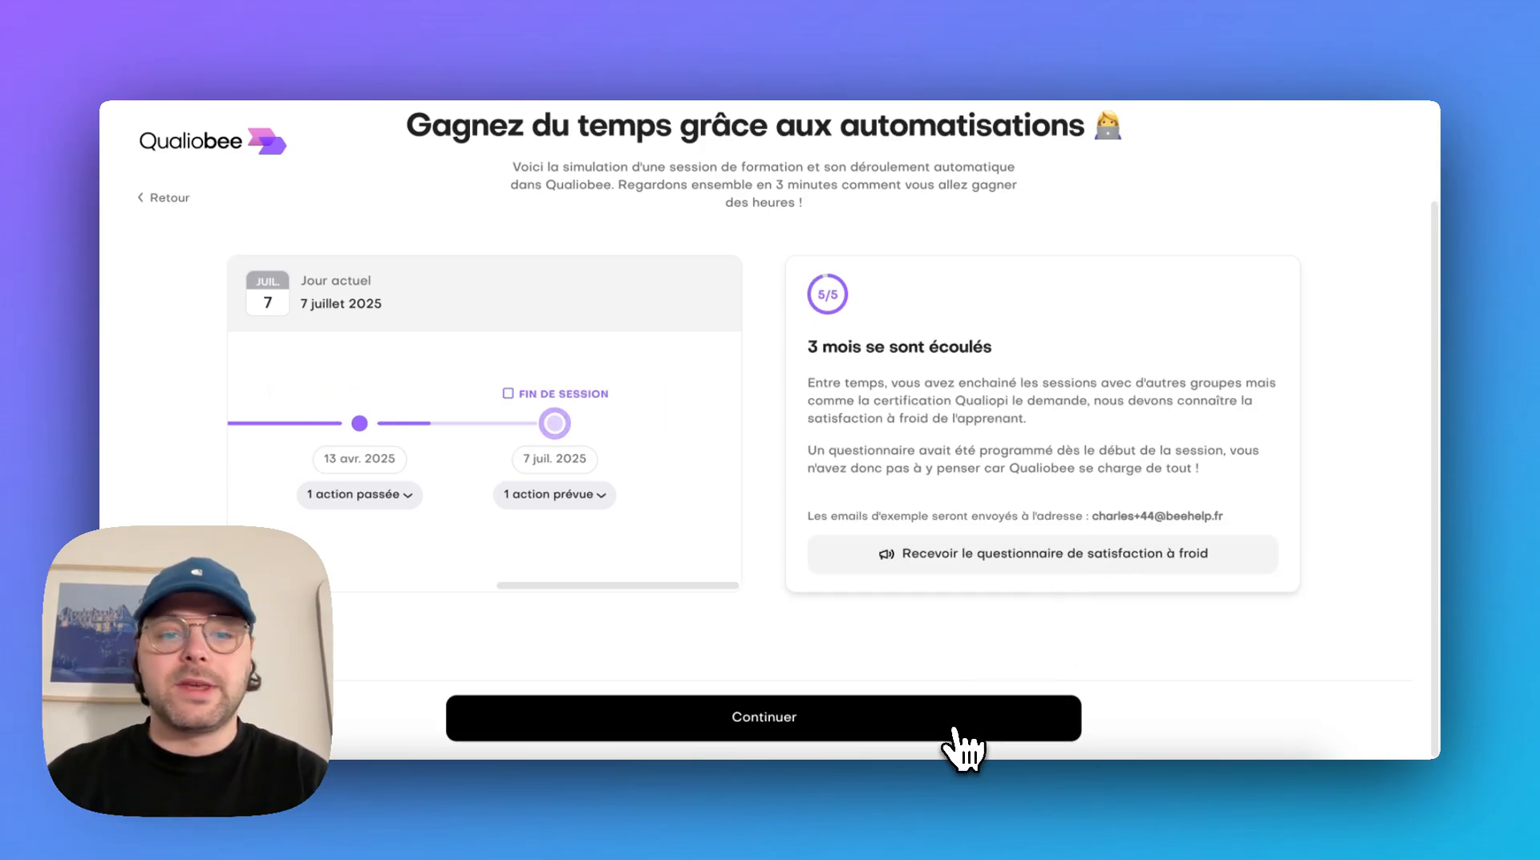
# Request the example satisfaction à froid questionnaire, then finish the onboarding and access the account
pyautogui.click(1151, 553)
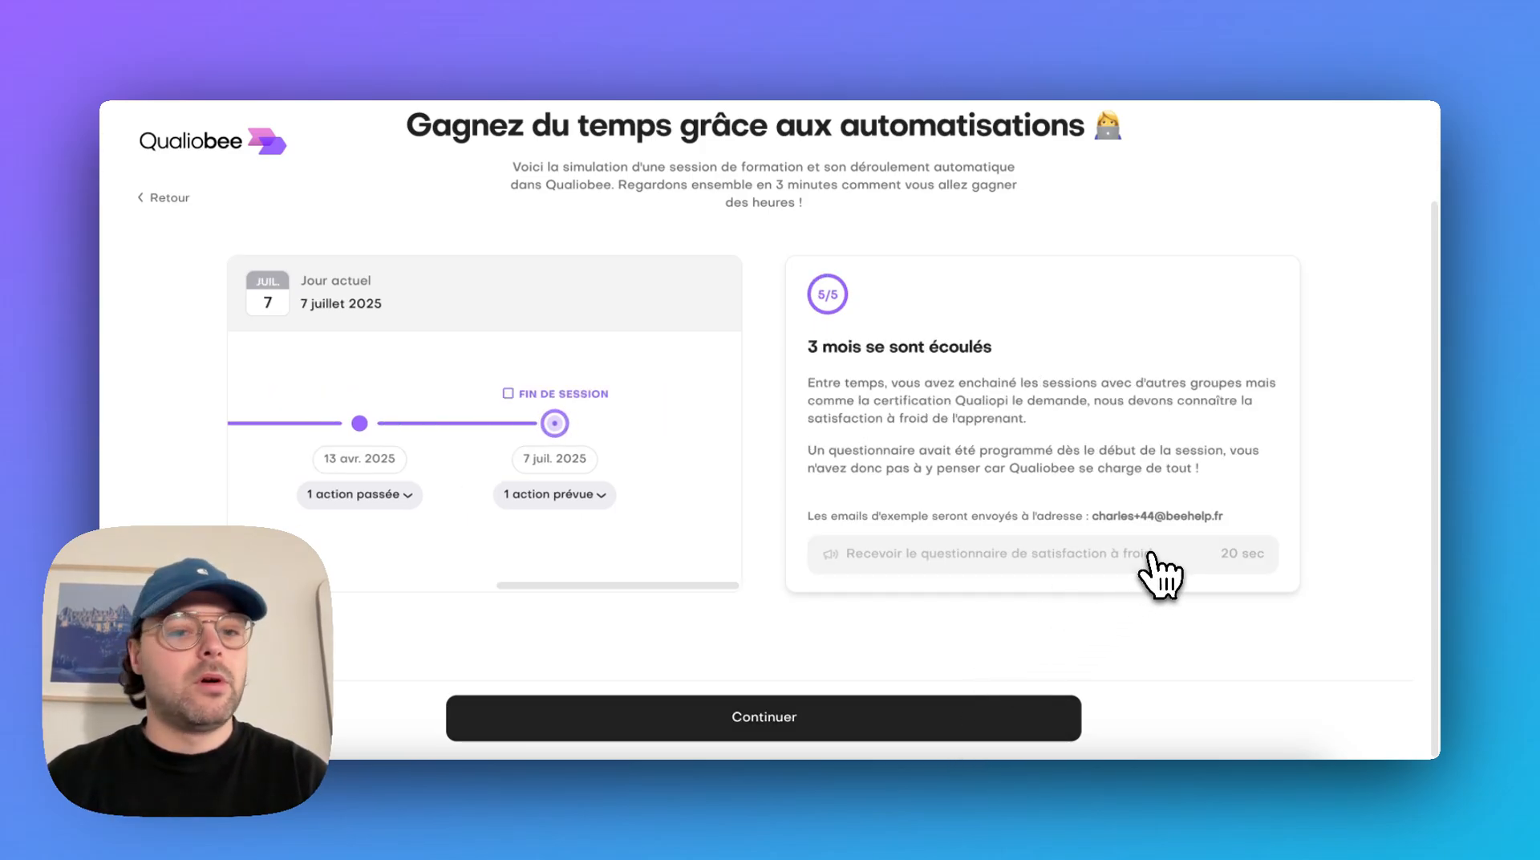
pyautogui.click(892, 718)
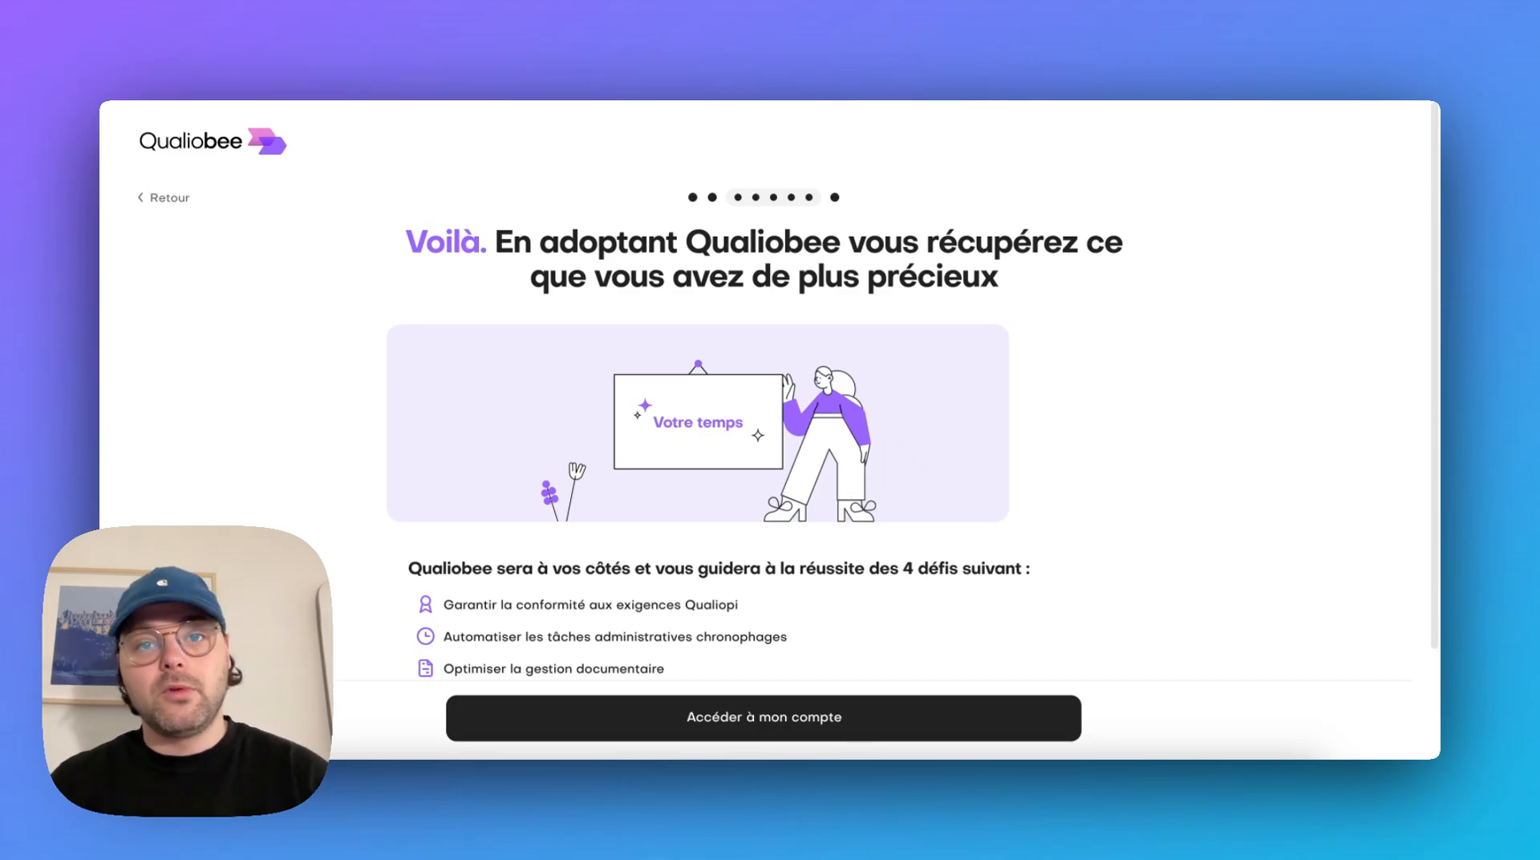
pyautogui.scroll(-3, 912, 427)
pyautogui.click(959, 715)
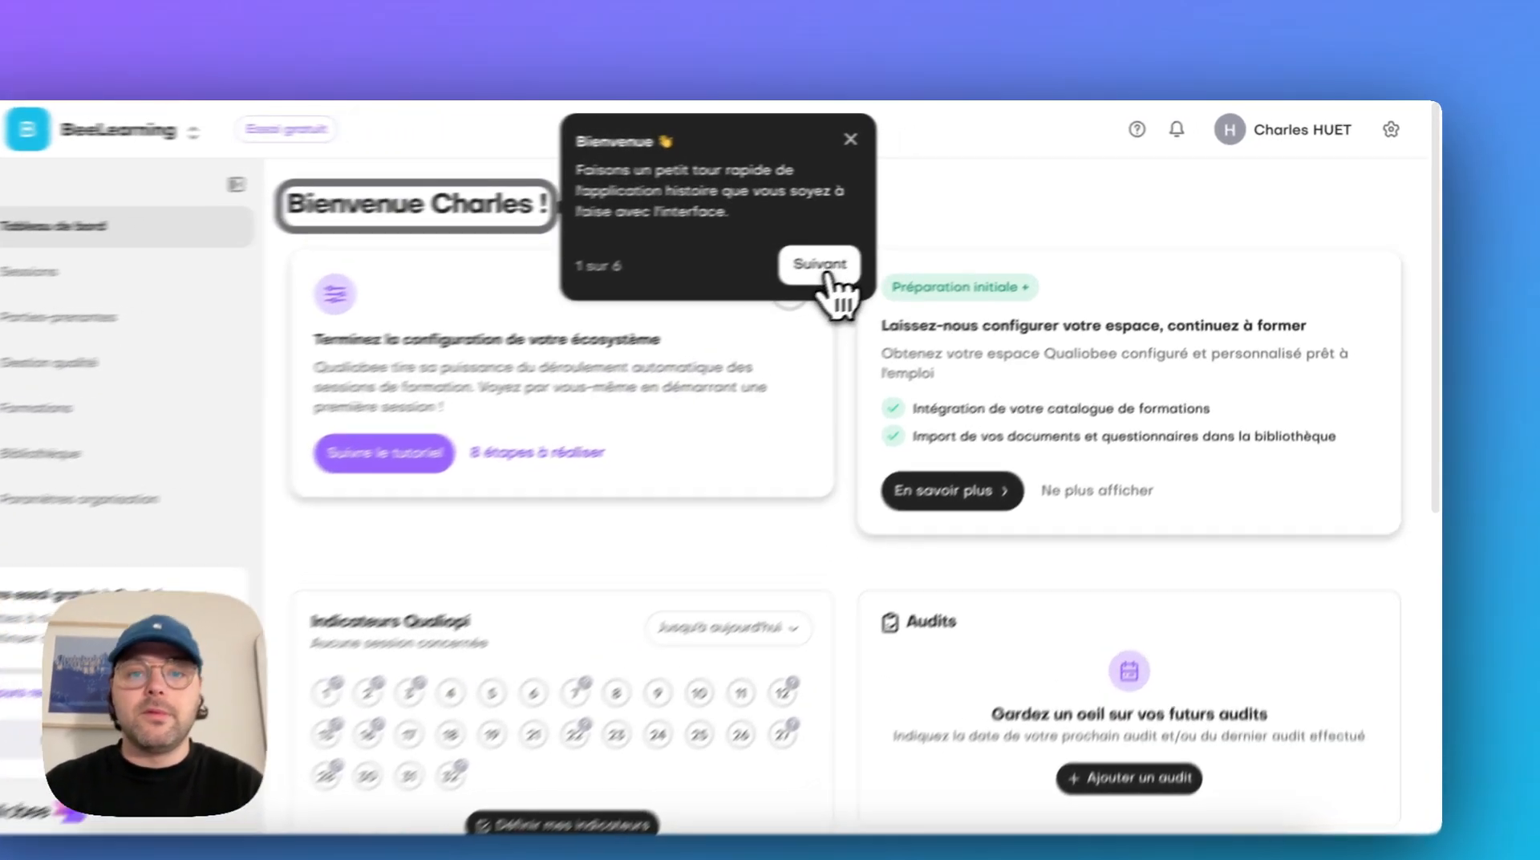
# Advance the guided interface tour past the welcome, account settings and main navigation tips
pyautogui.click(882, 247)
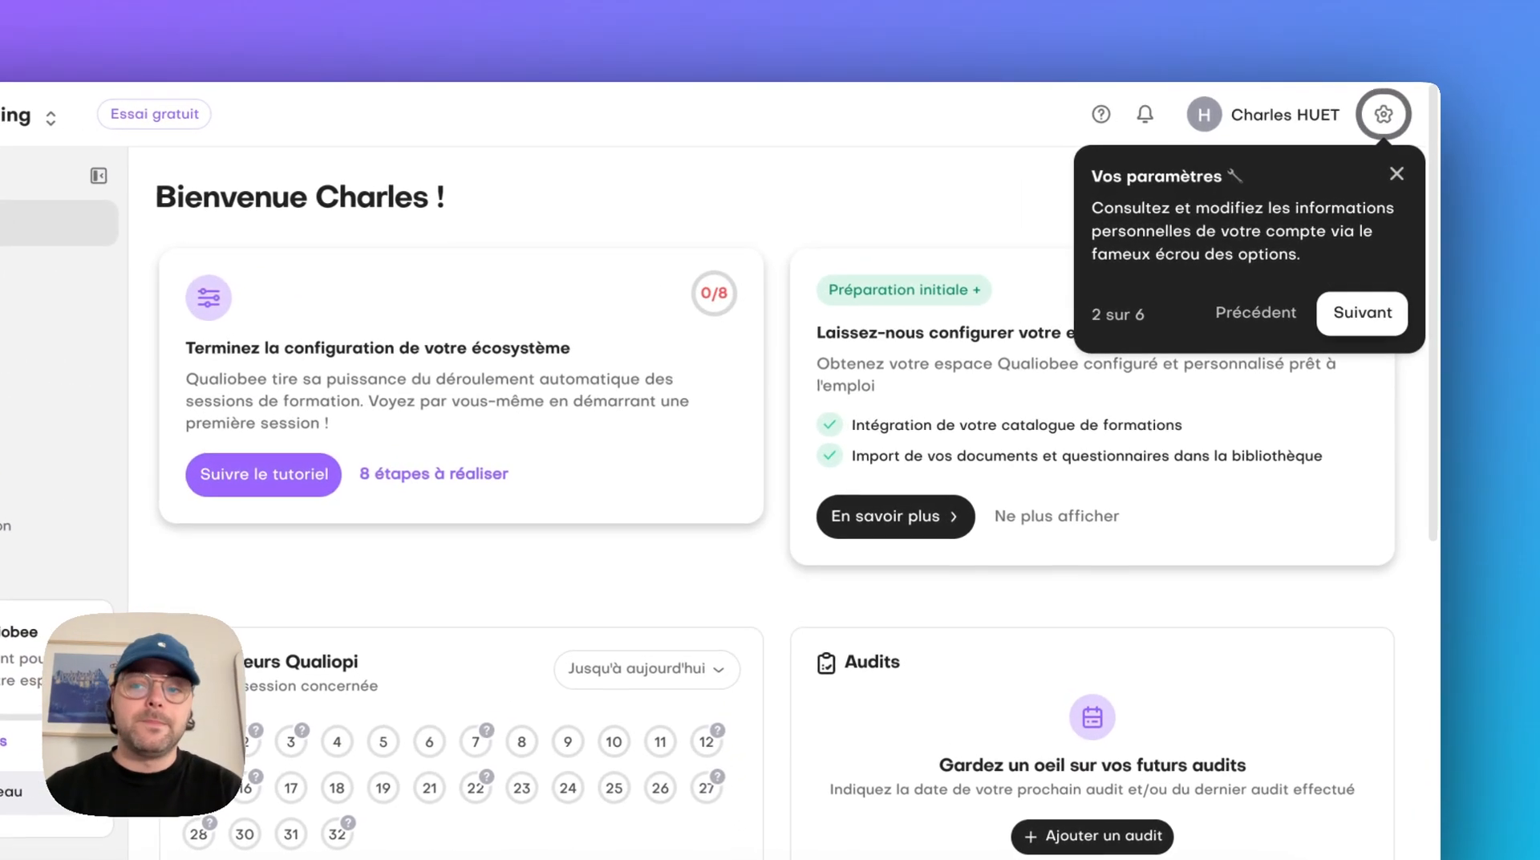
pyautogui.click(1377, 287)
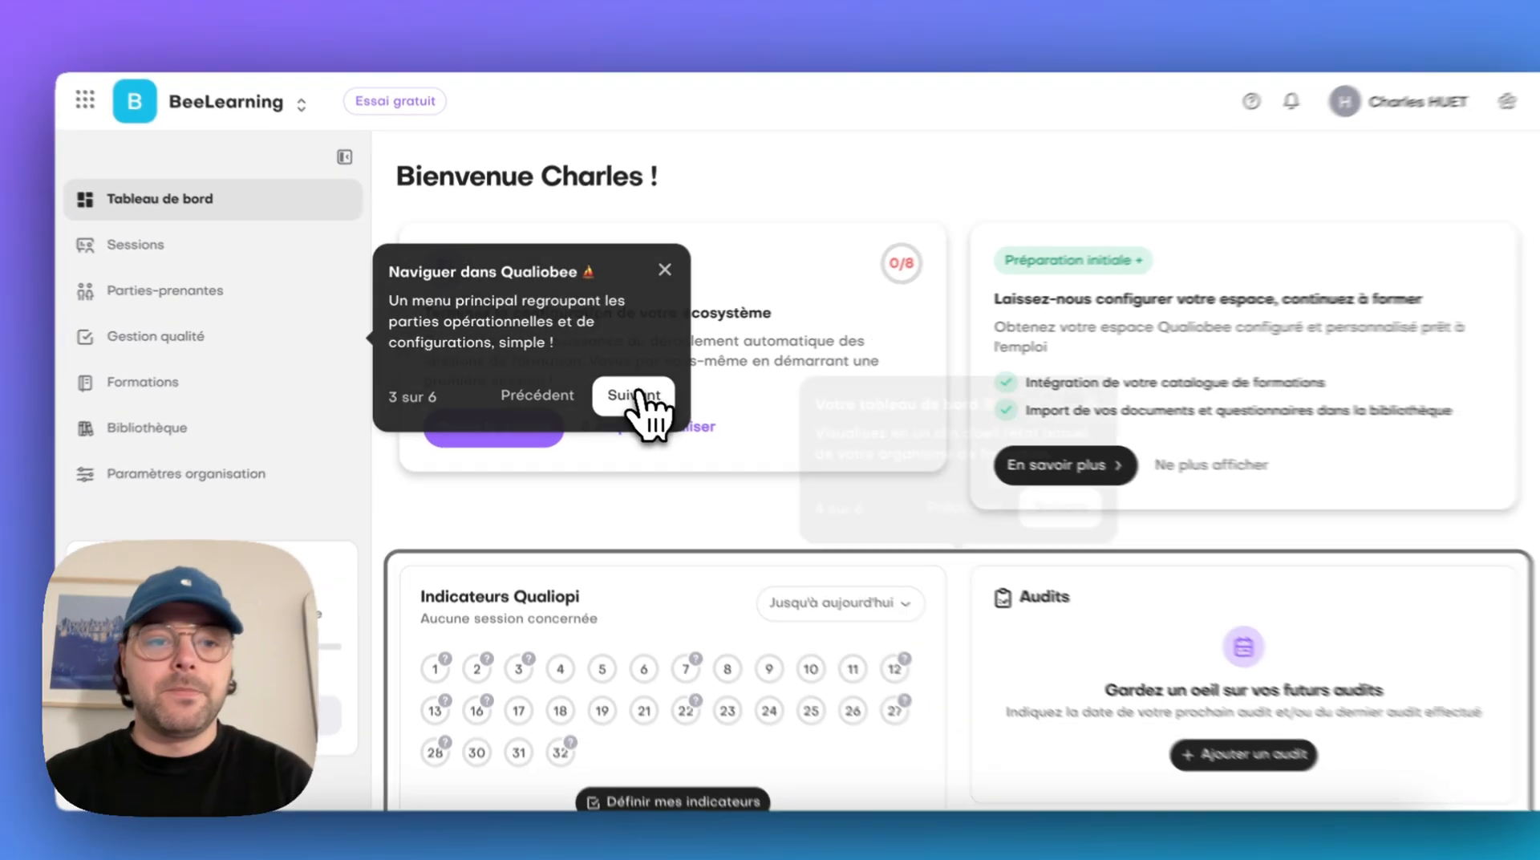
pyautogui.click(657, 401)
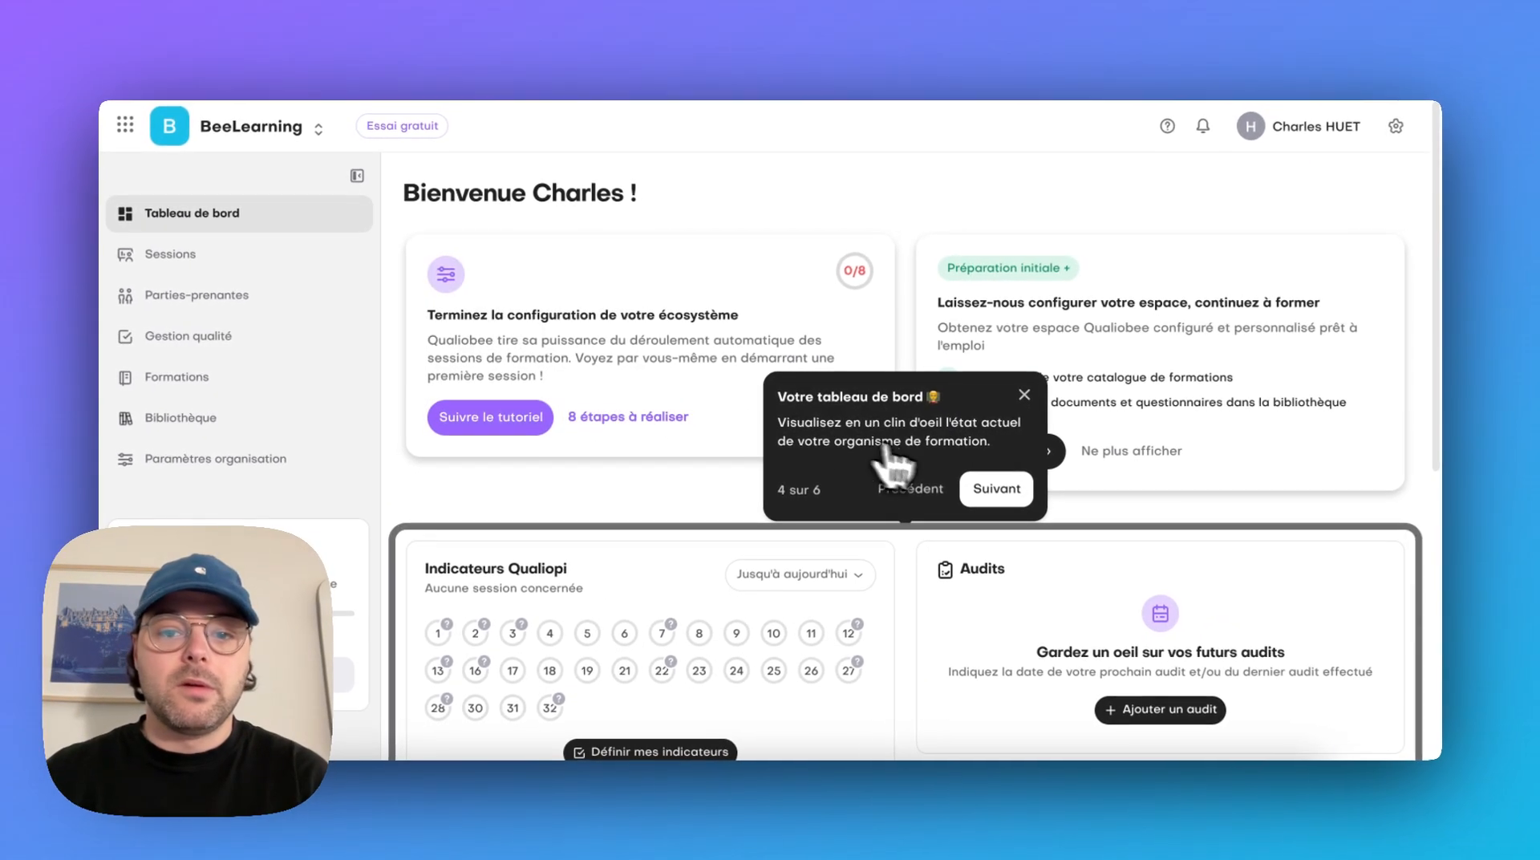
# Look over the dashboard's indicators, audits, operational follow-up and satisfaction sections, and advance the tour to tip 5
pyautogui.scroll(-5, 1340, 491)
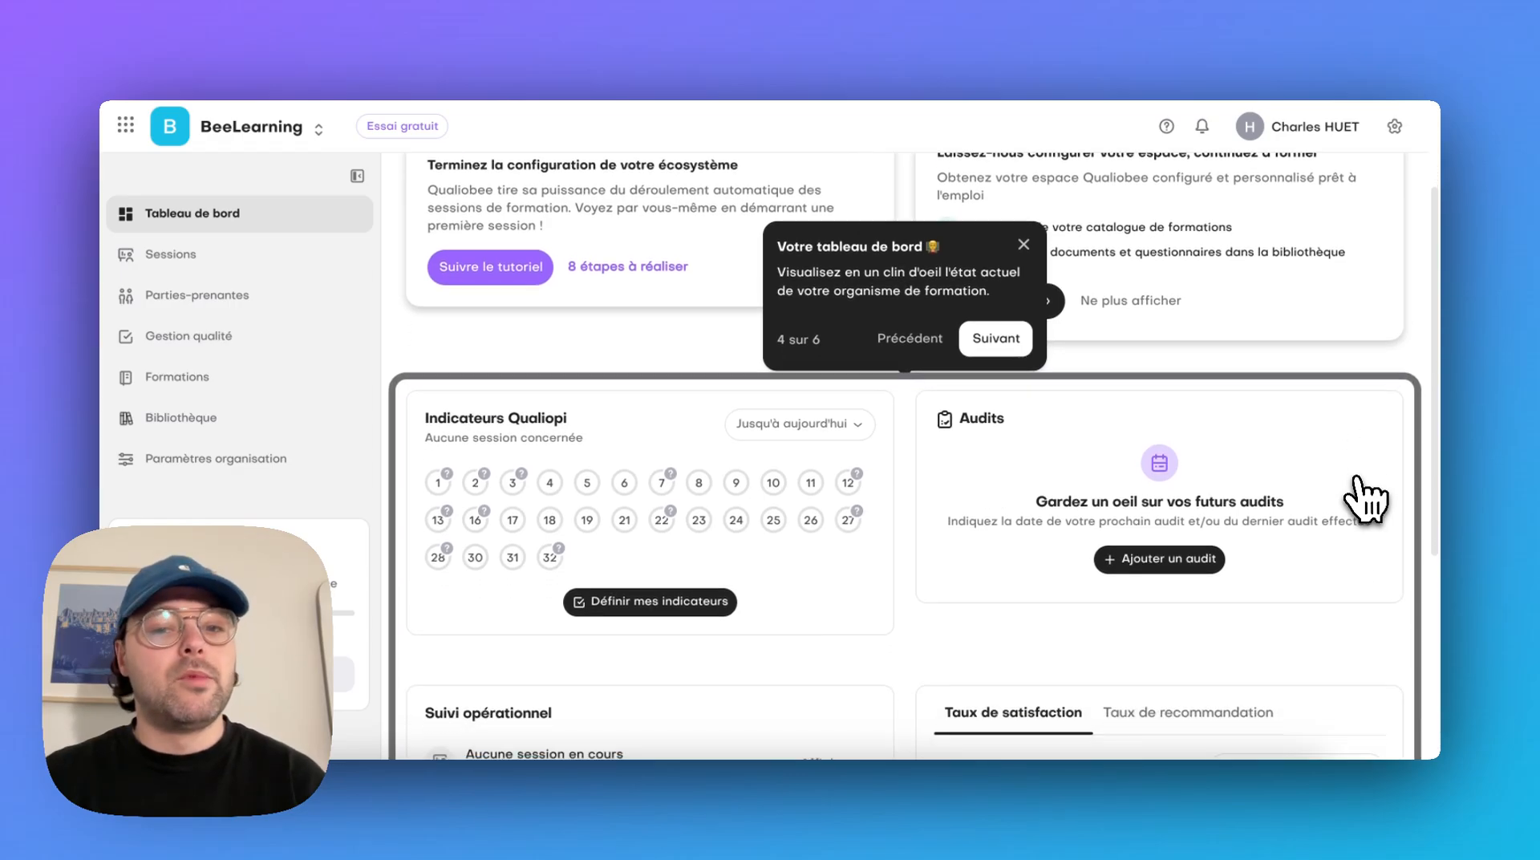
pyautogui.scroll(-4, 1368, 498)
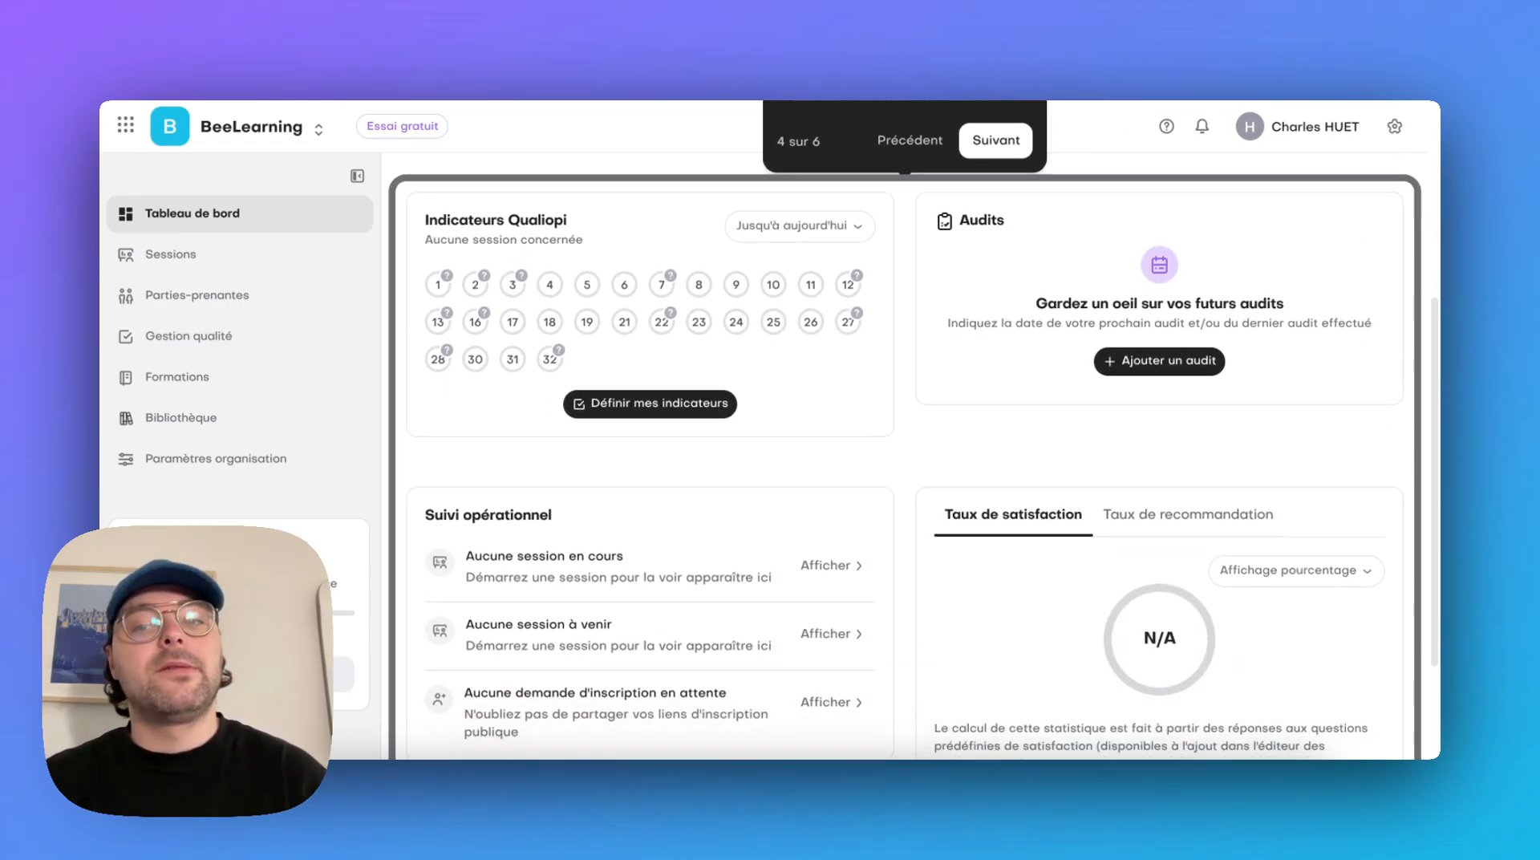
pyautogui.scroll(-2, 1364, 491)
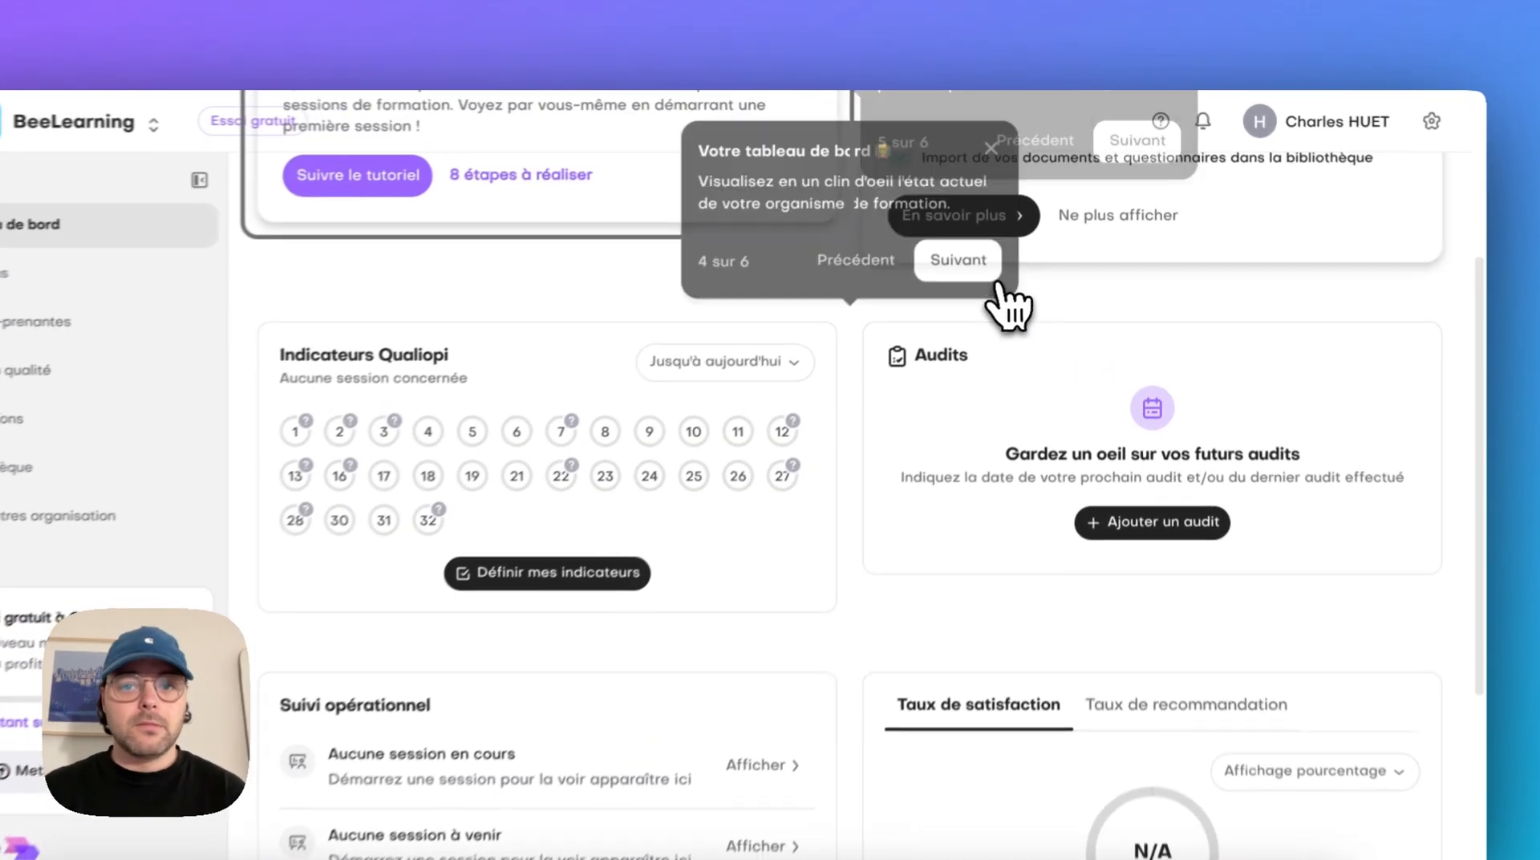
pyautogui.click(995, 265)
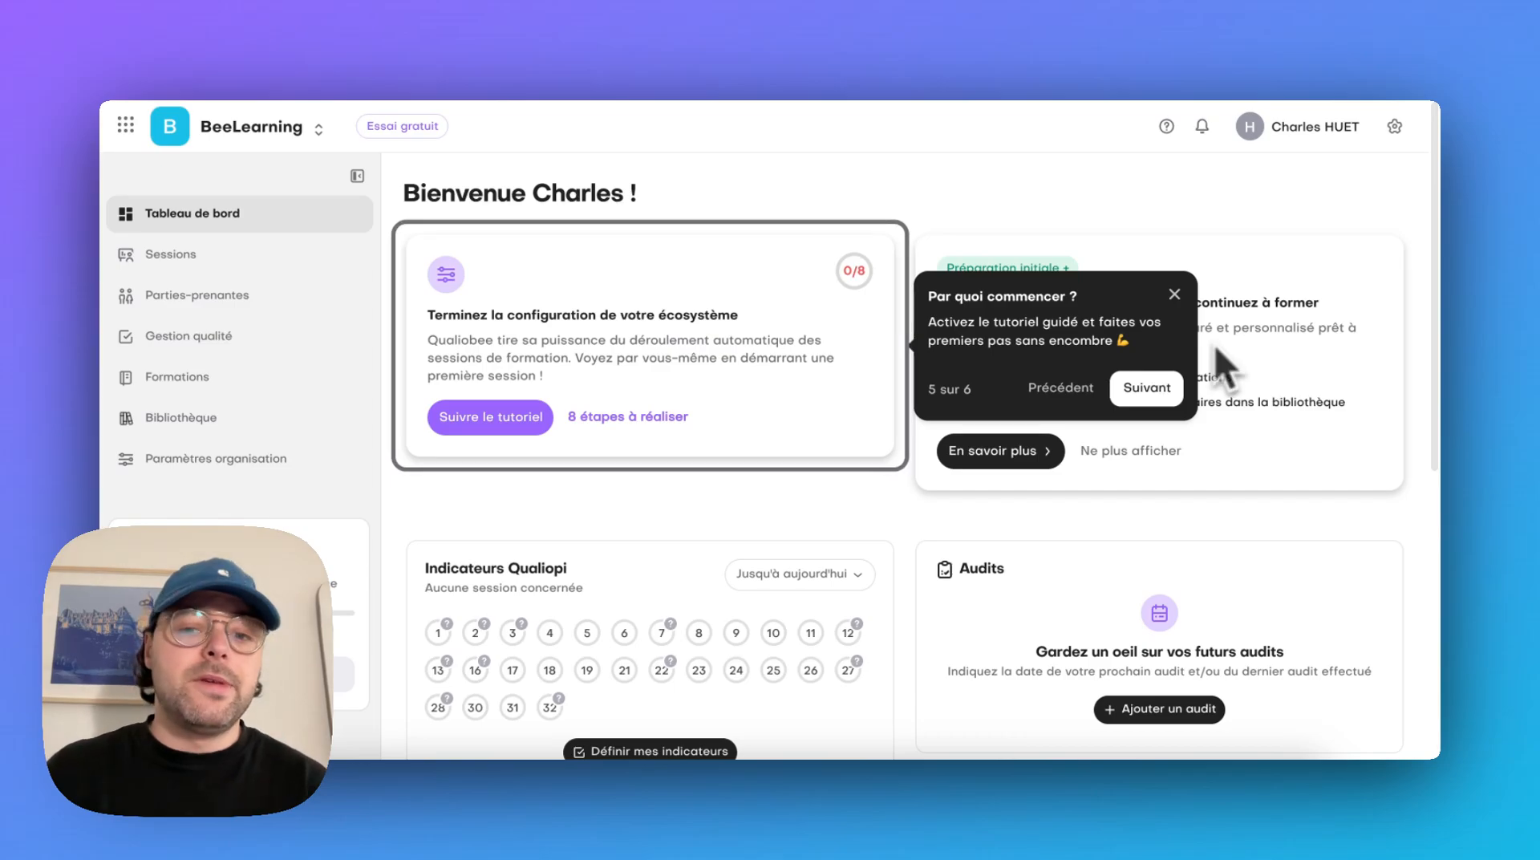
# Finish the interface tour, then show the getting-started tutorial and look through its referents/emails and organisation information tasks
pyautogui.click(1175, 393)
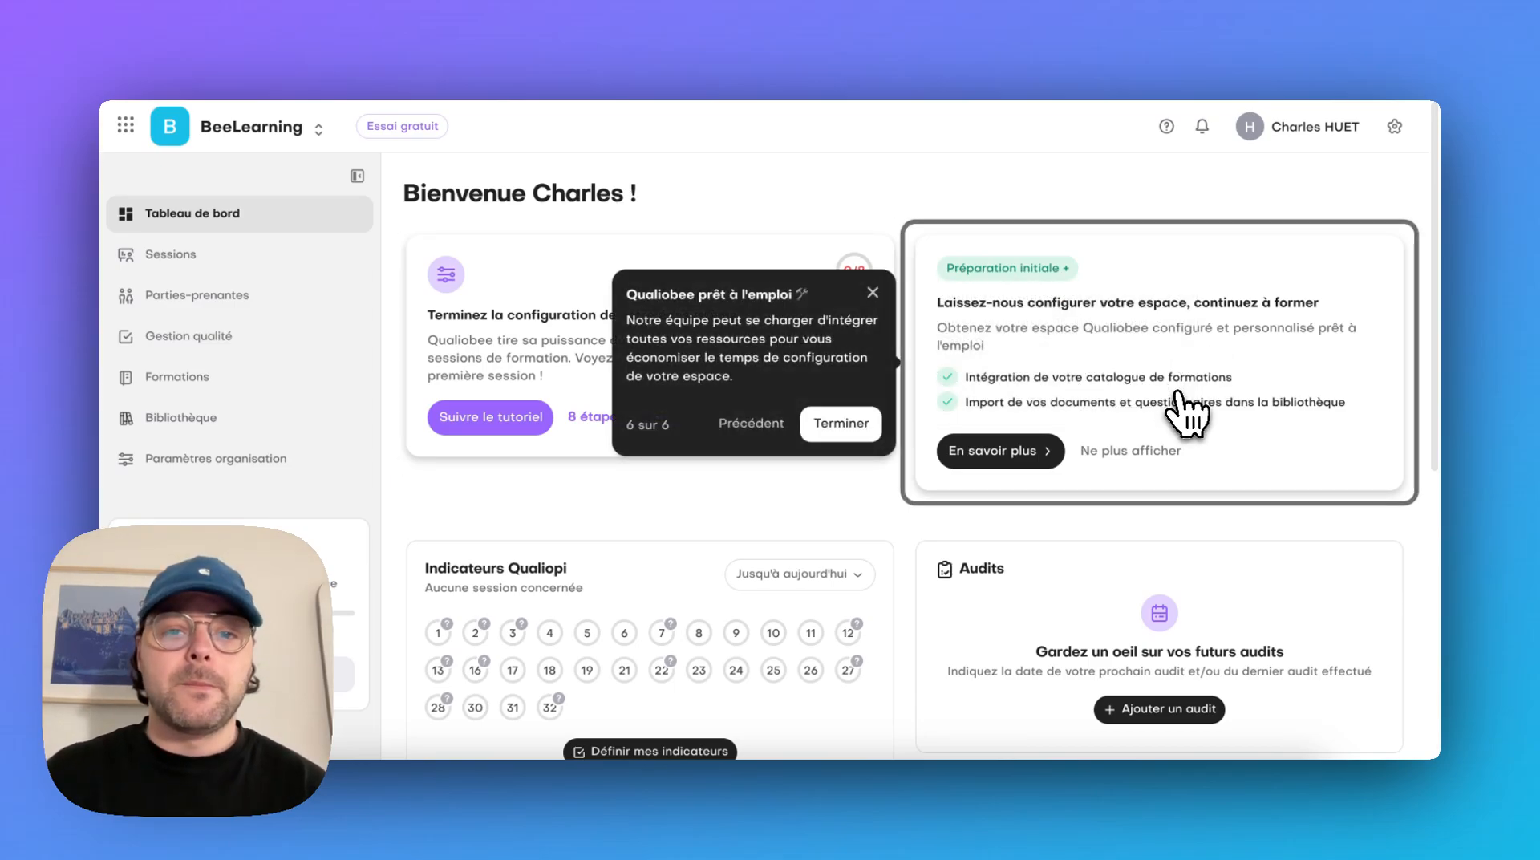
pyautogui.click(840, 425)
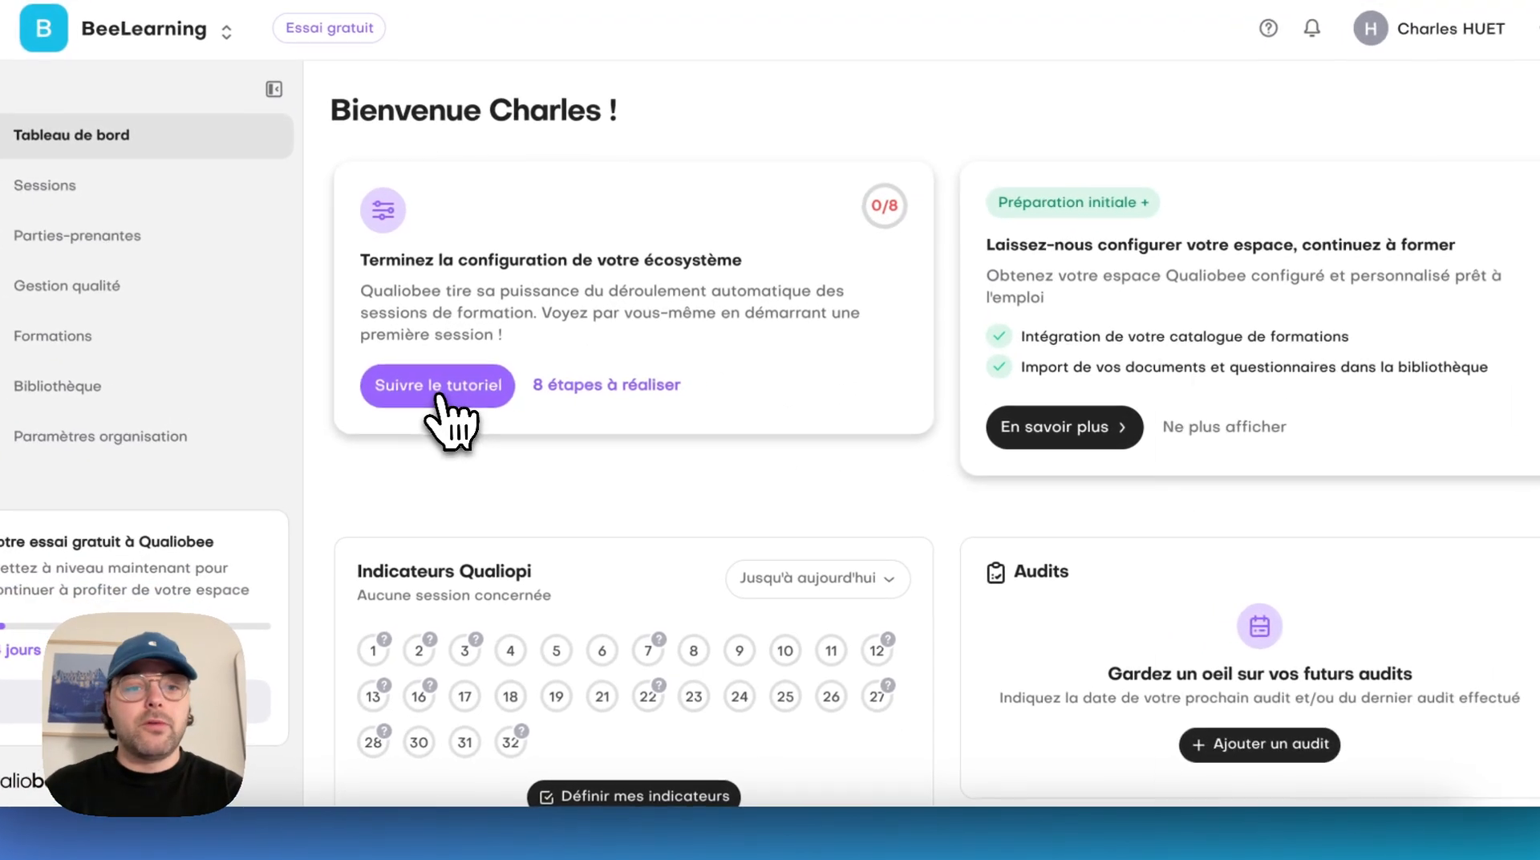
pyautogui.click(501, 417)
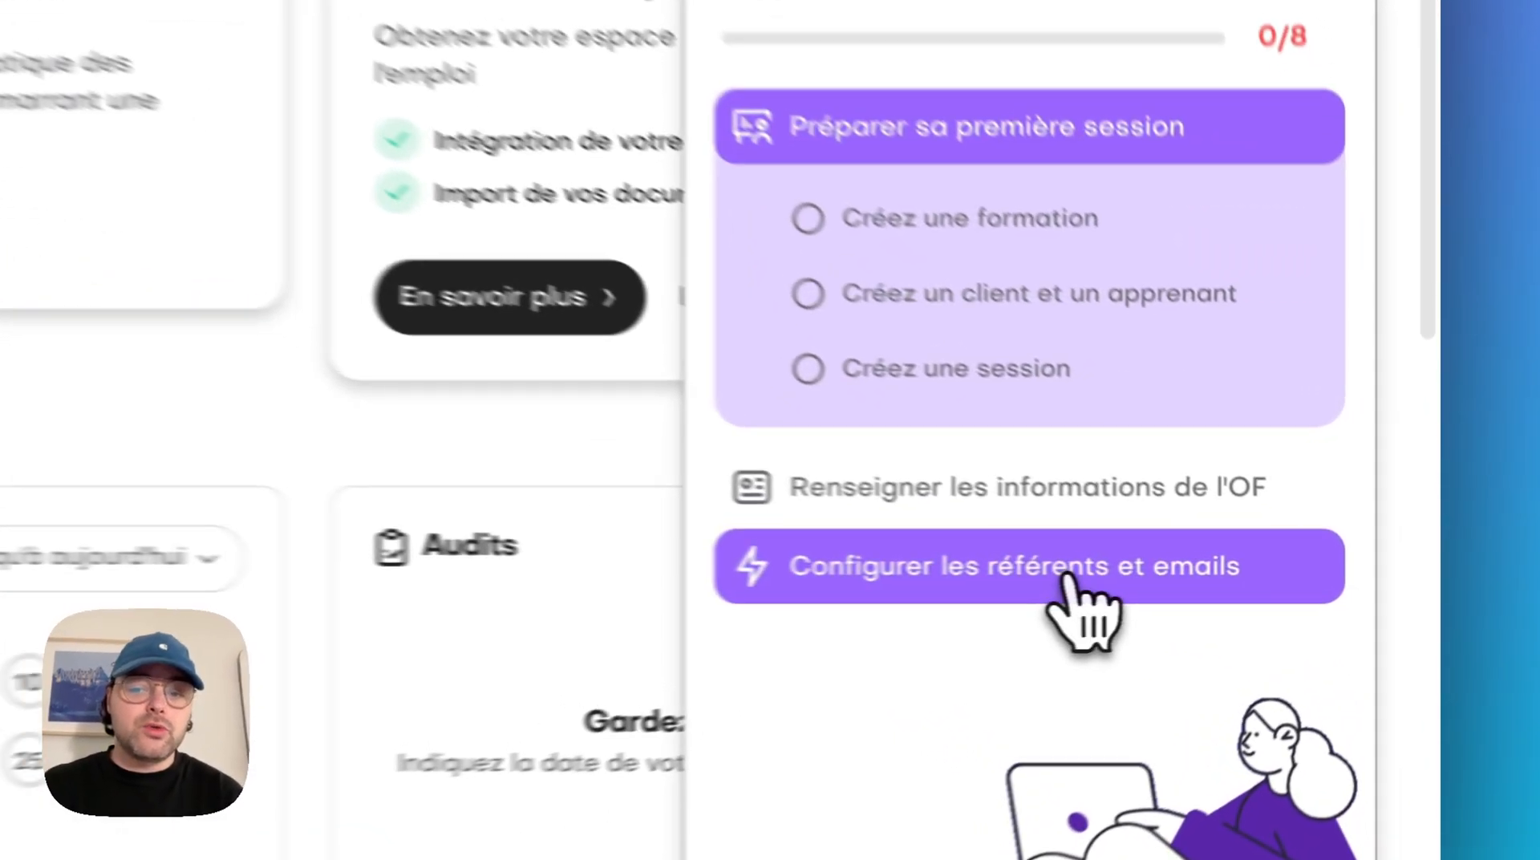
pyautogui.click(1270, 585)
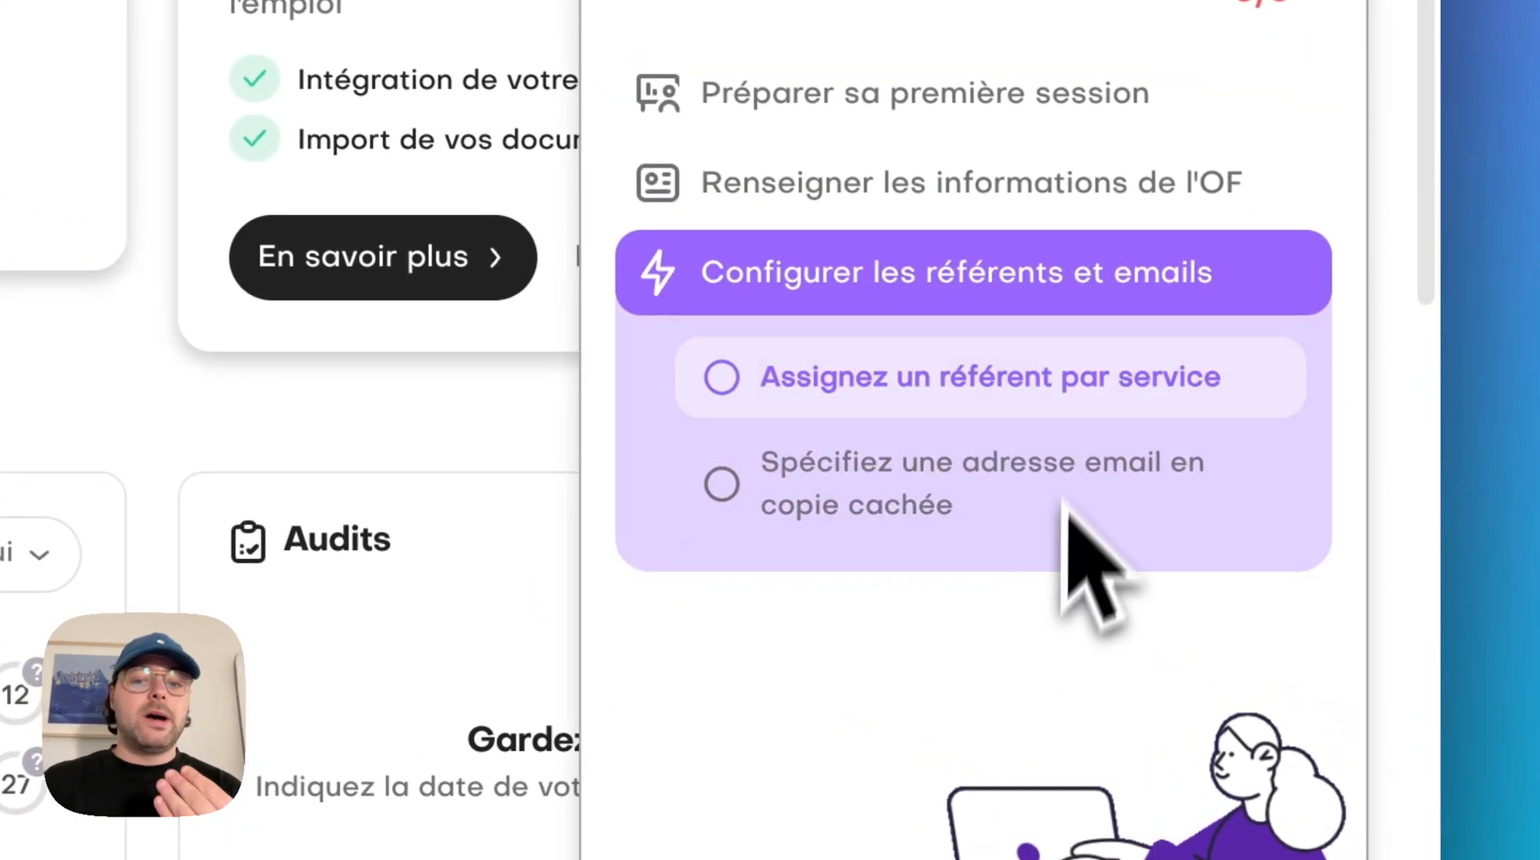
pyautogui.click(985, 212)
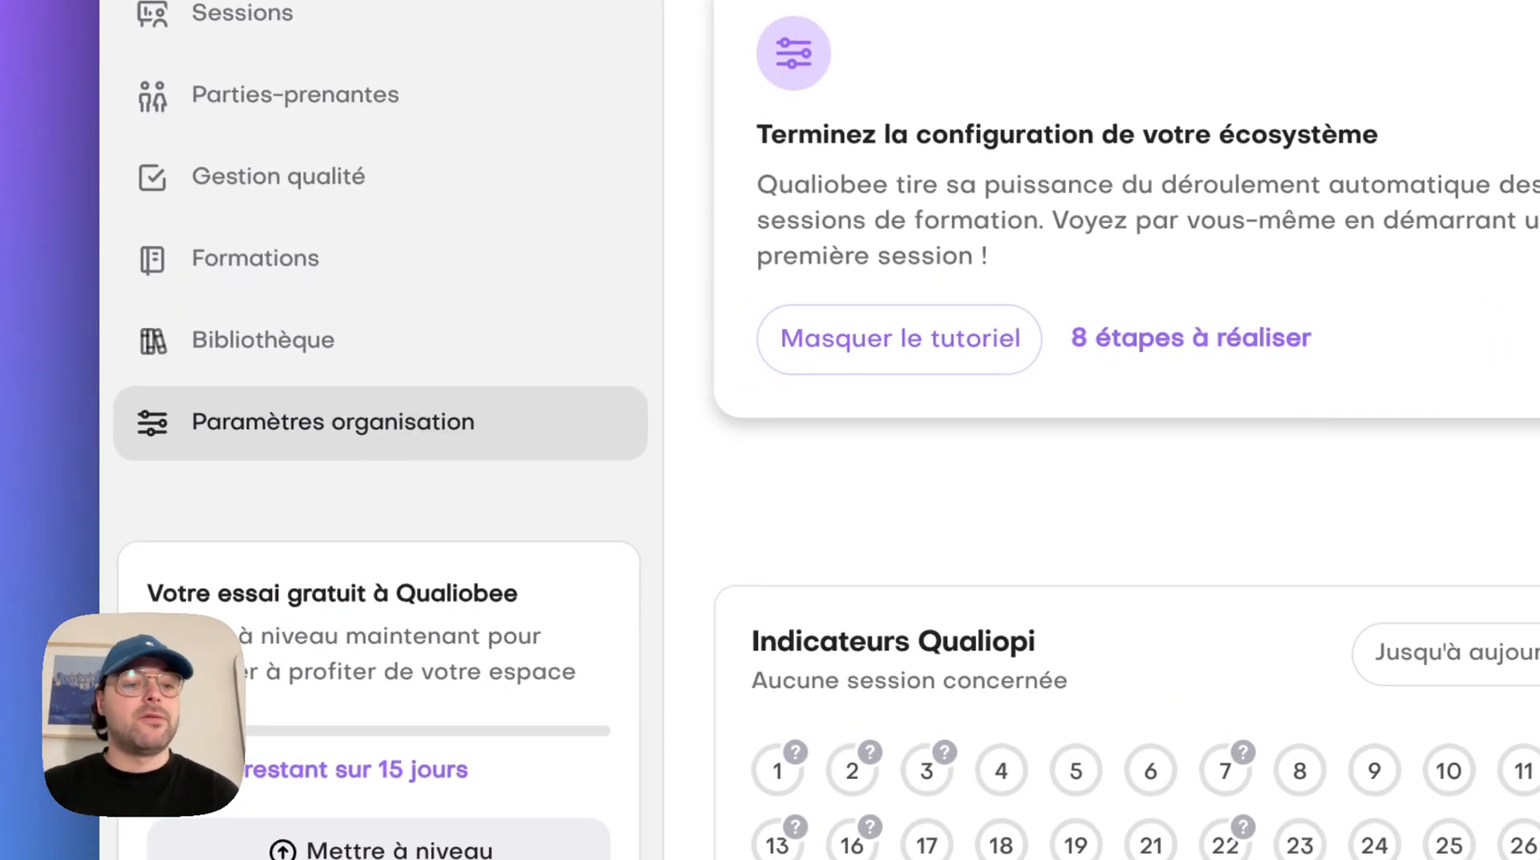
# In the organisation's general information, set the trade name to Beehelp Academy and import logo_beehelp_academie.png as square logo and signature.jpeg as stamp
pyautogui.click(333, 422)
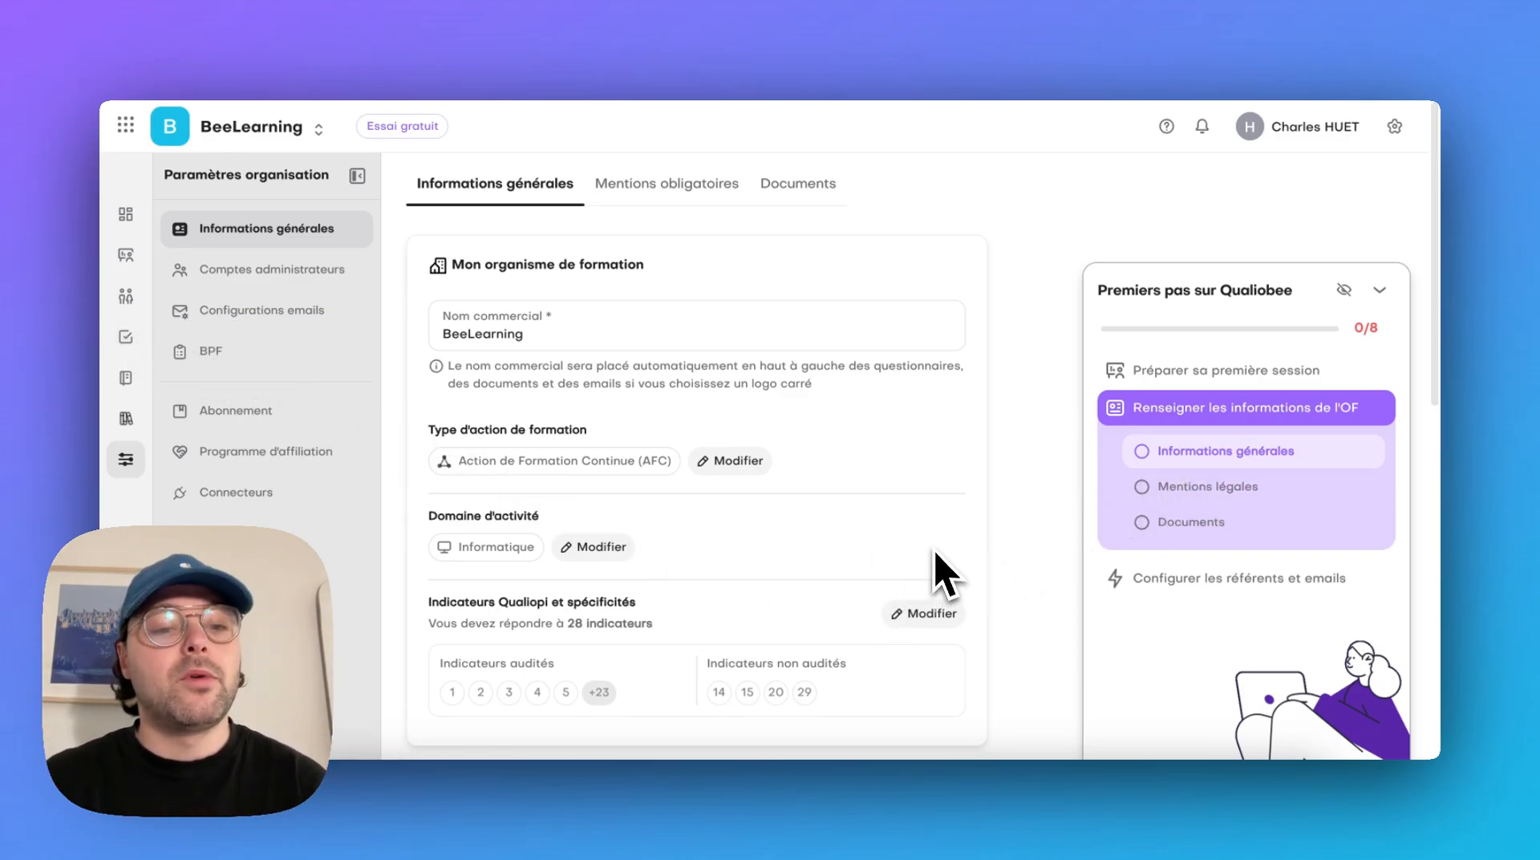
pyautogui.scroll(-7, 935, 552)
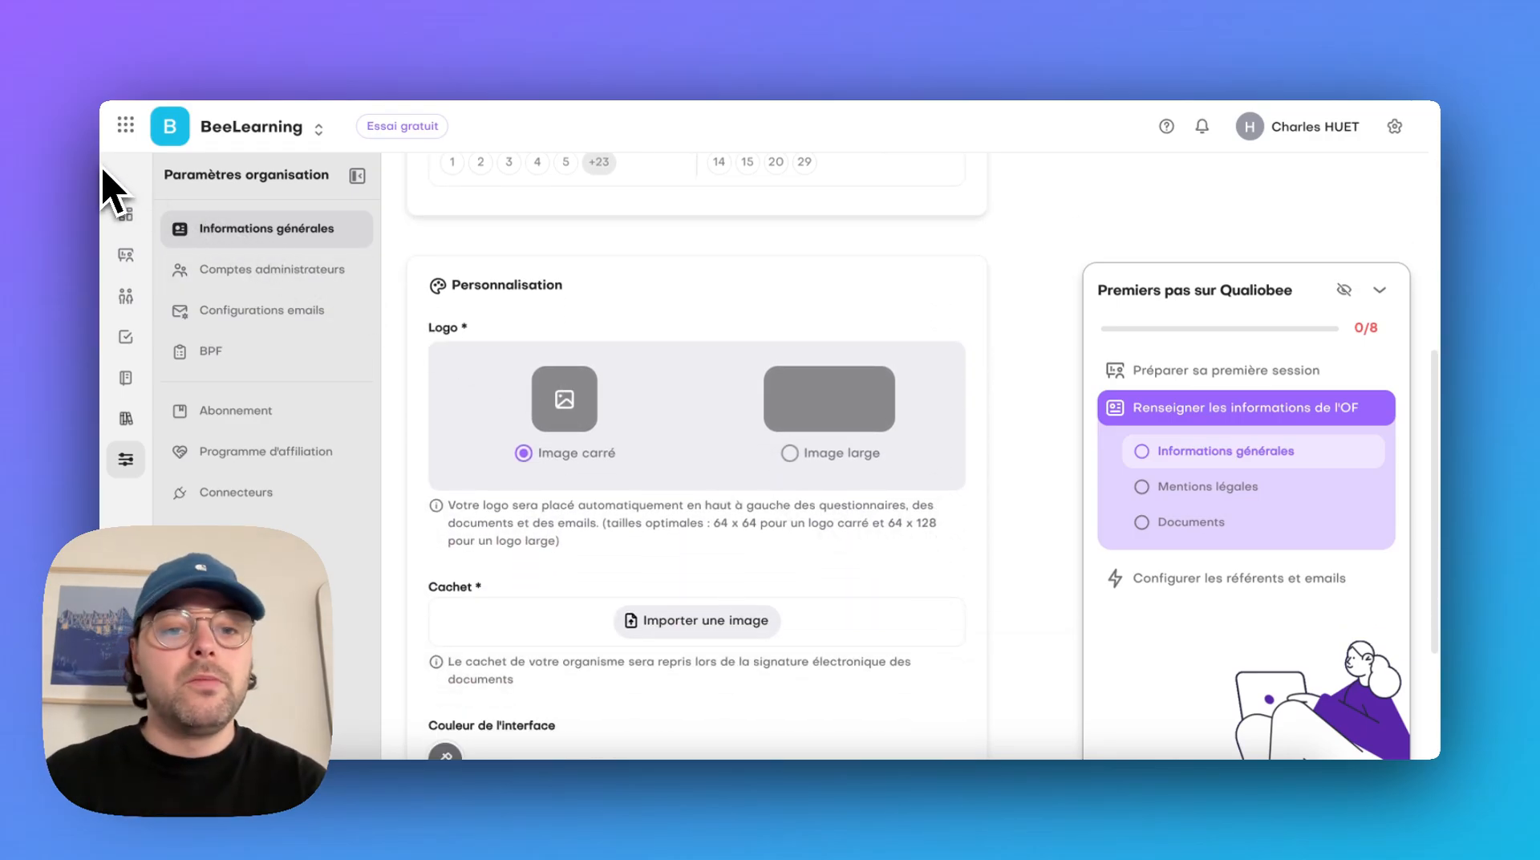
pyautogui.click(564, 398)
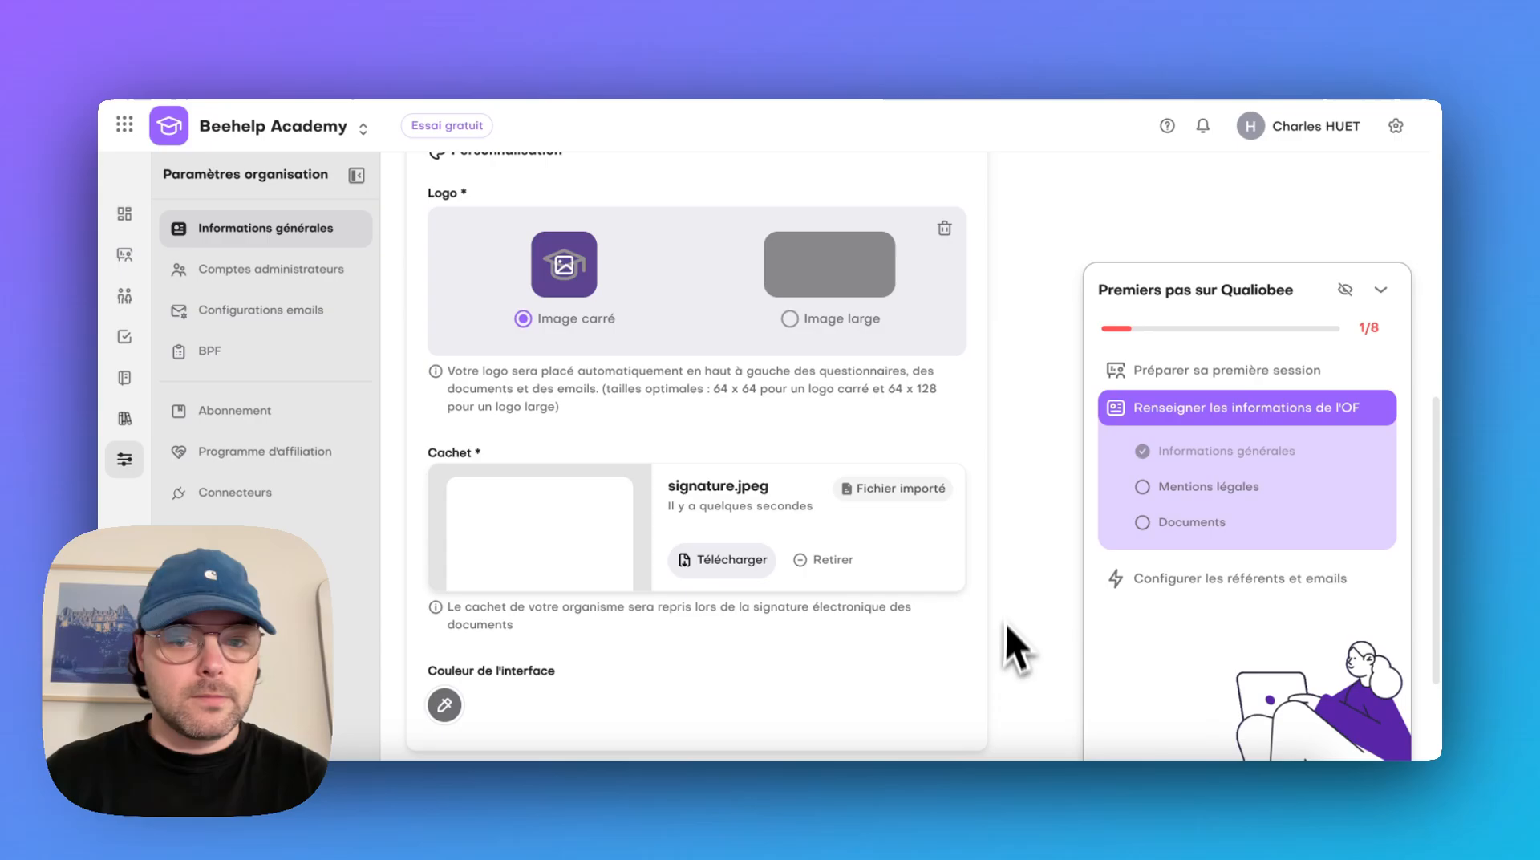
pyautogui.scroll(-3, 979, 639)
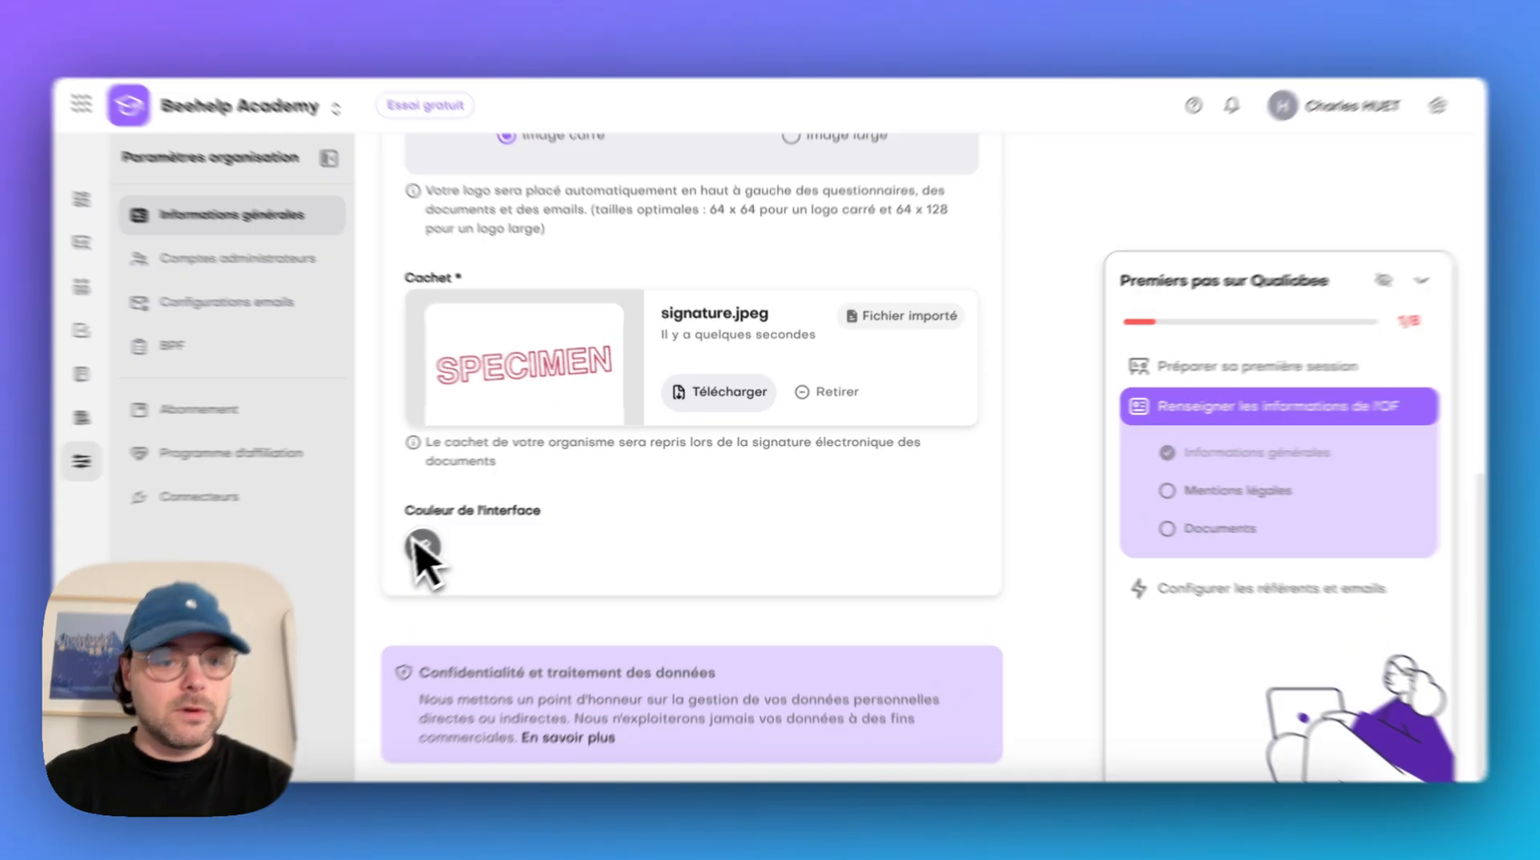
# Set the interface navigation colour to the last suggested deep purple, #310395, and apply it
pyautogui.click(444, 538)
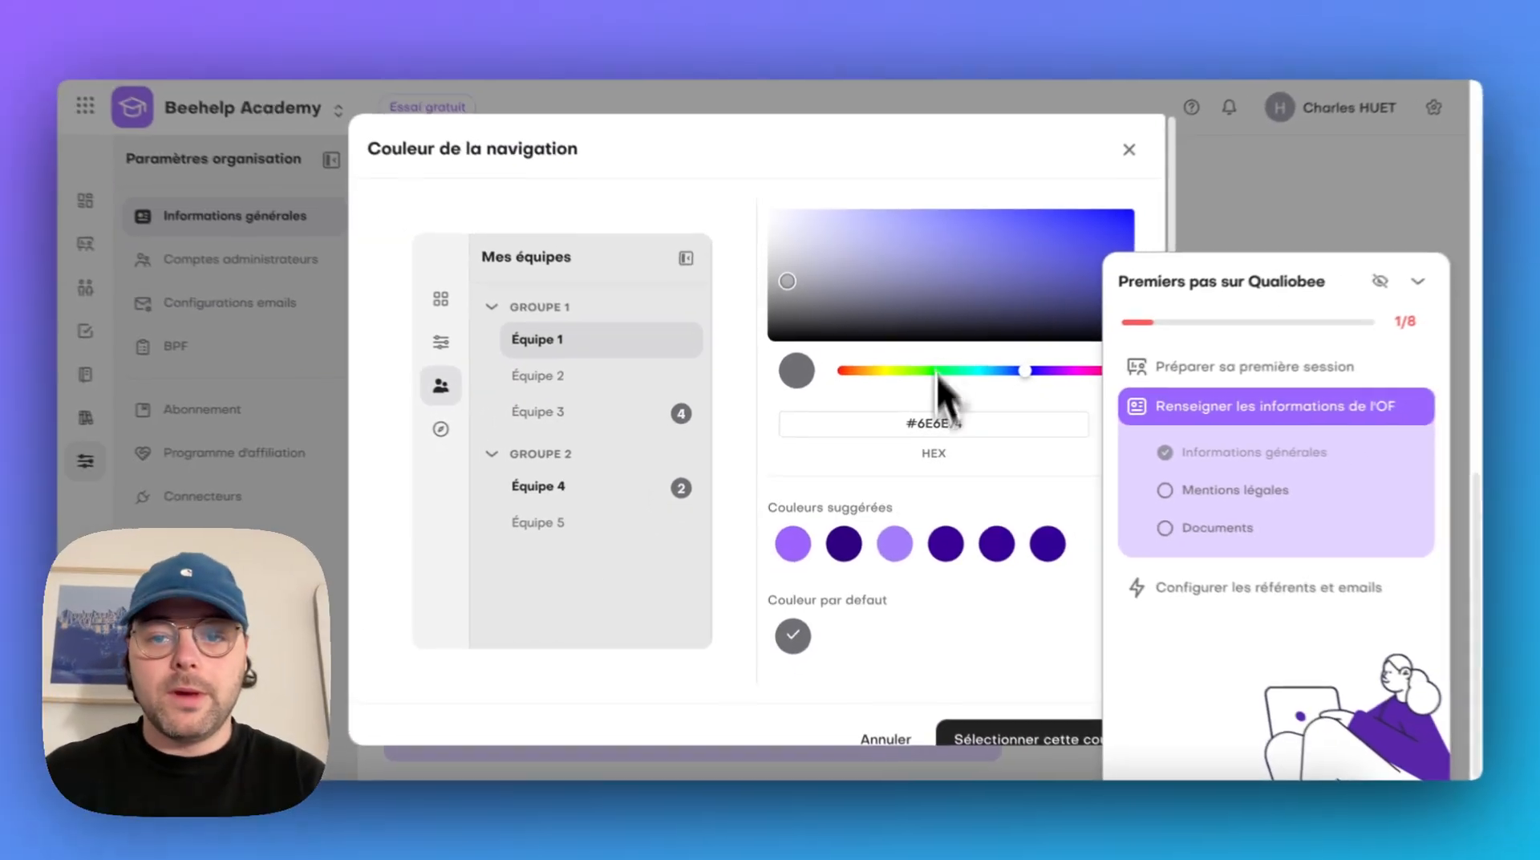
pyautogui.click(1033, 239)
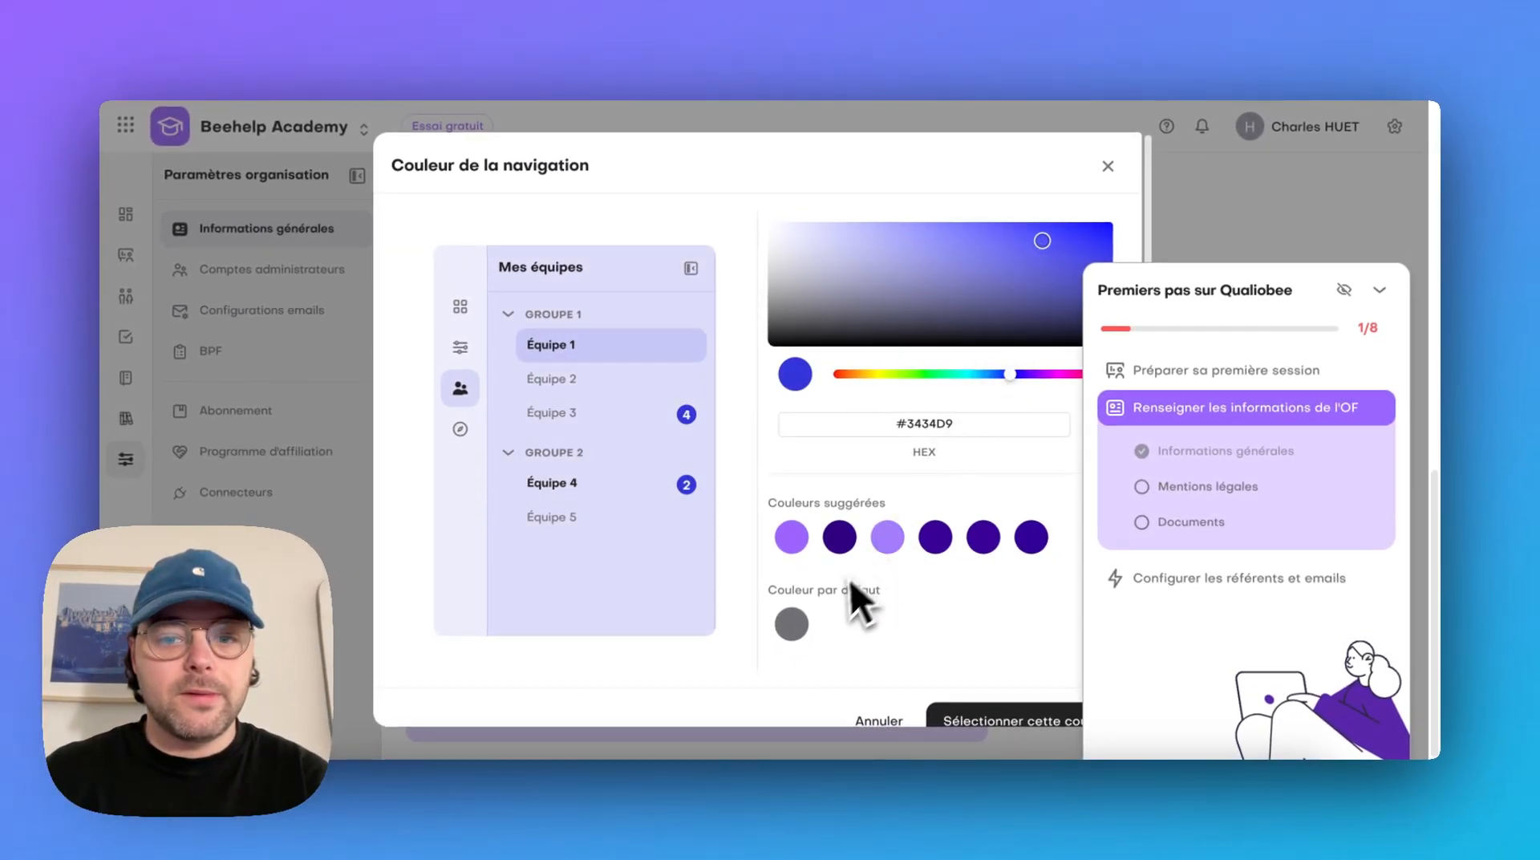
pyautogui.click(840, 536)
pyautogui.click(935, 537)
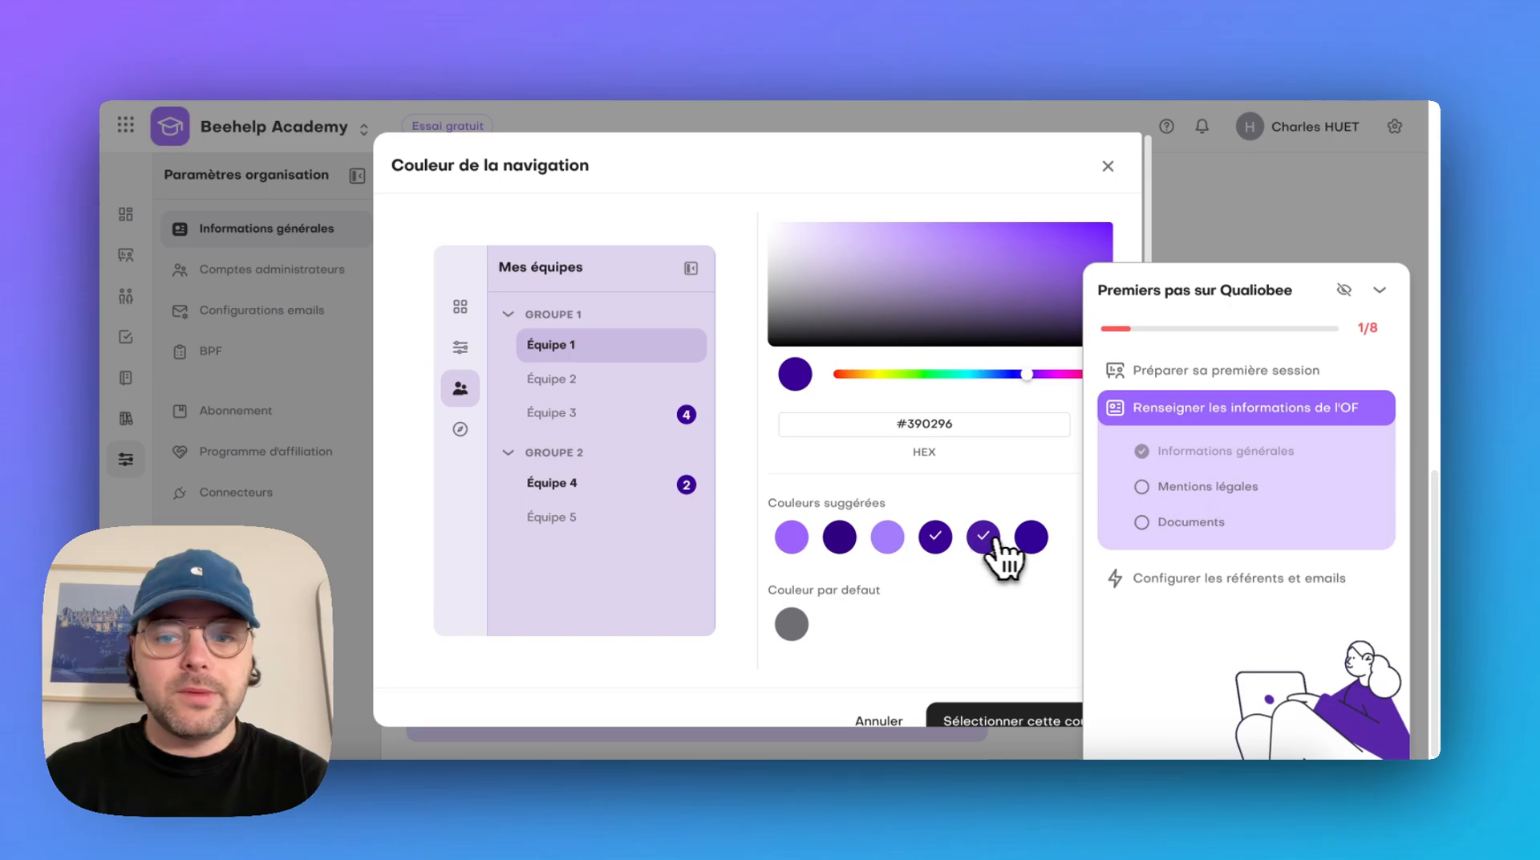
pyautogui.click(1030, 537)
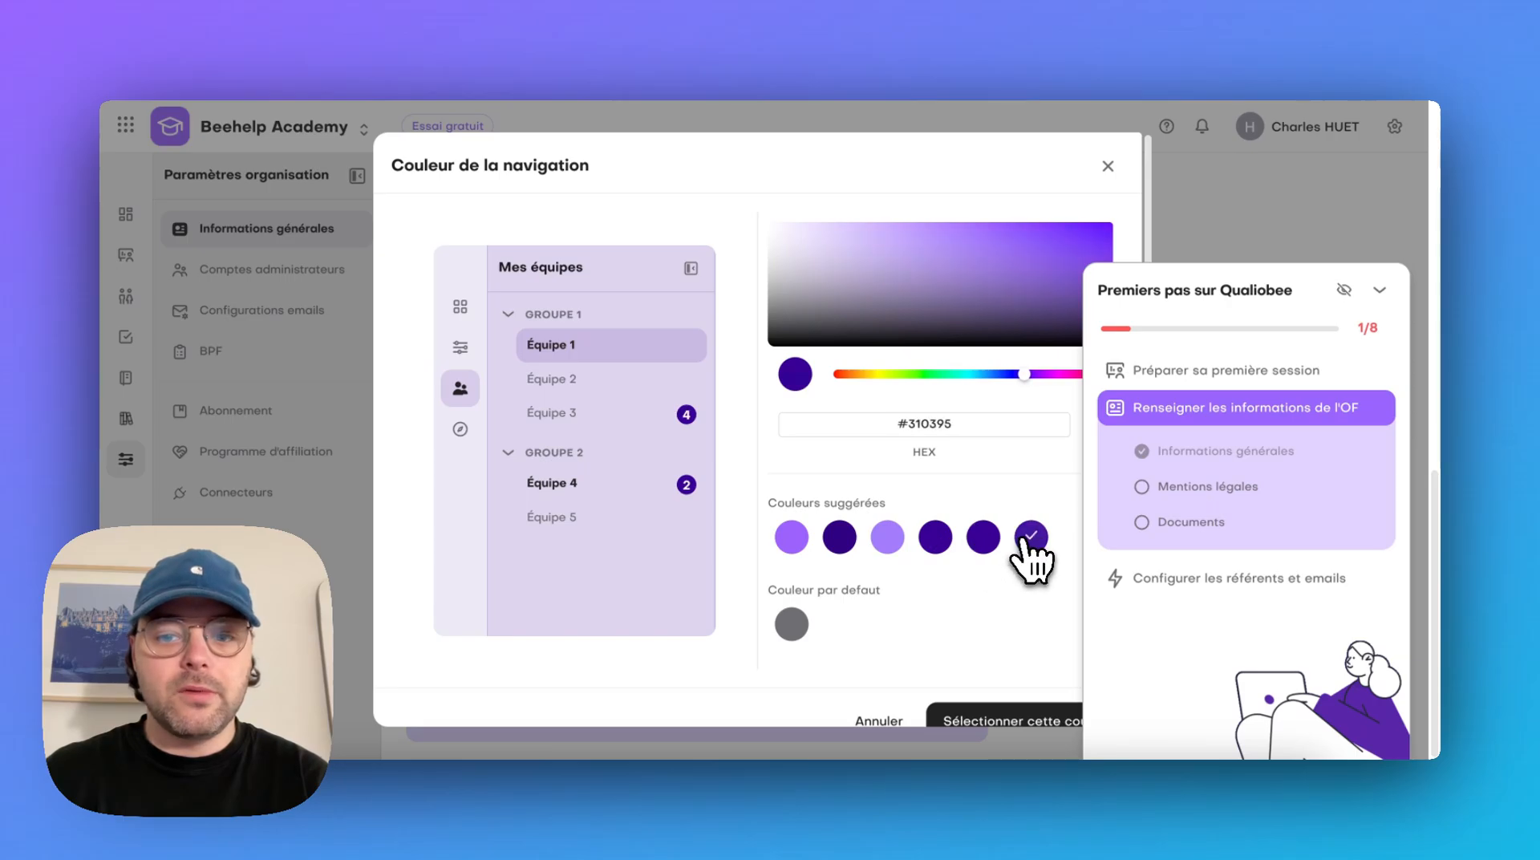
pyautogui.click(1032, 722)
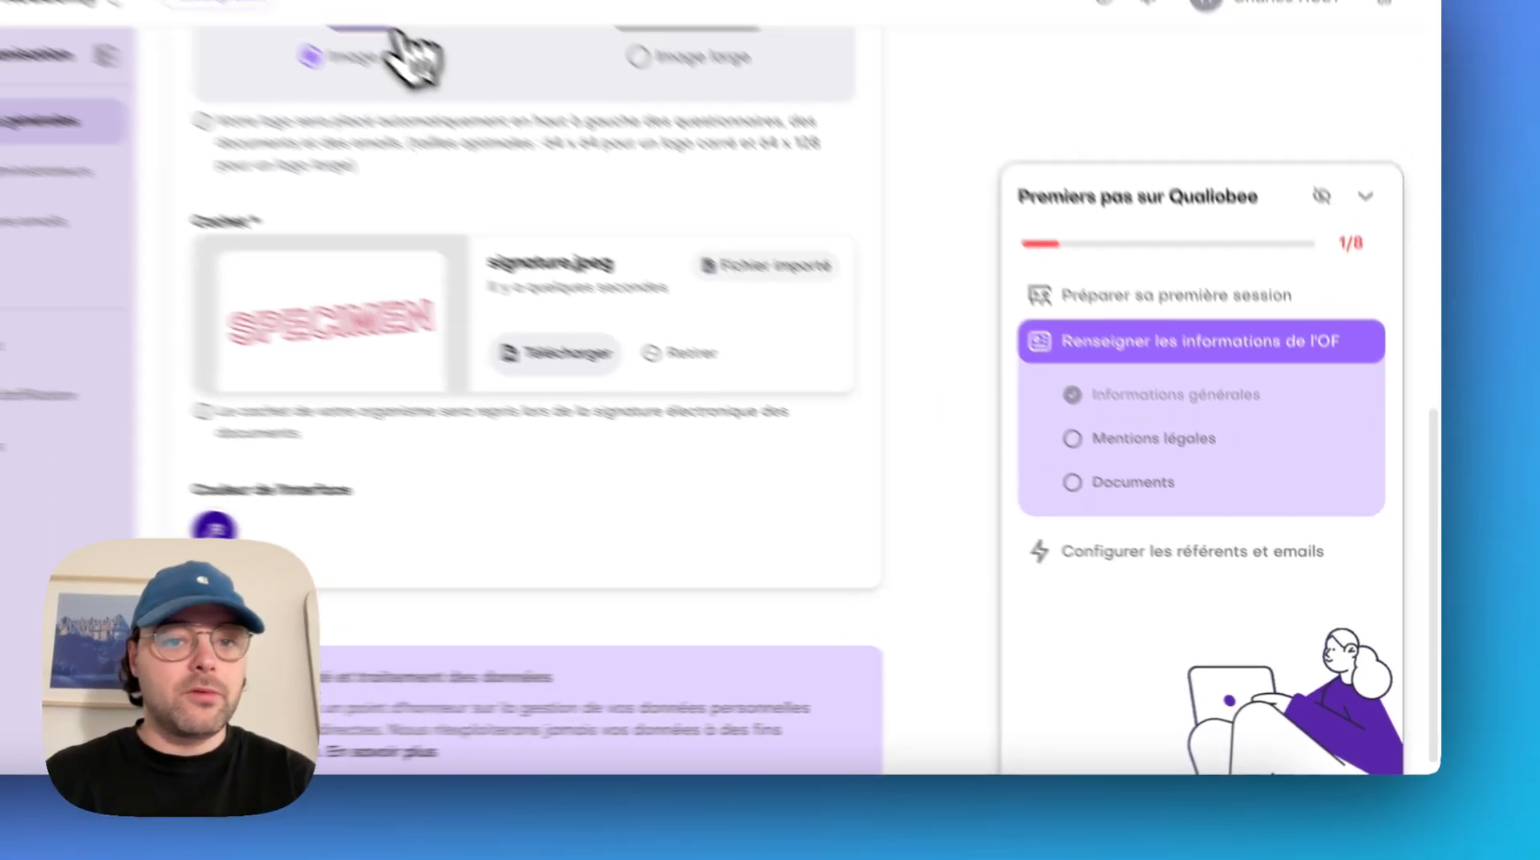
# In the organisation's mandatory legal notices, enter the SIRET number, NAF code 6311Z and the Qualiopi certificate number
pyautogui.scroll(10, 557, 145)
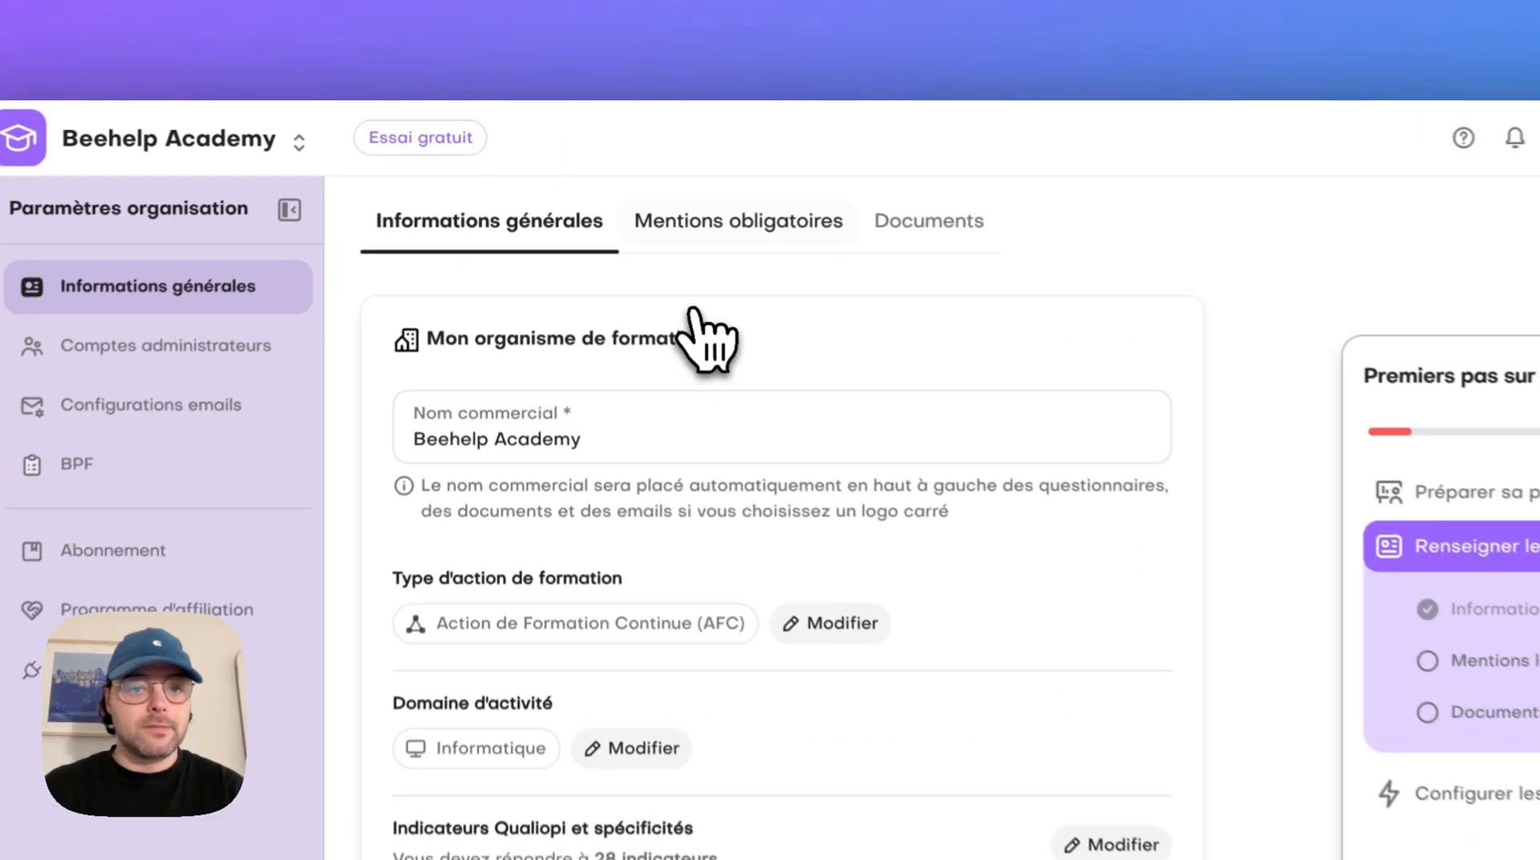
pyautogui.click(726, 229)
pyautogui.click(705, 554)
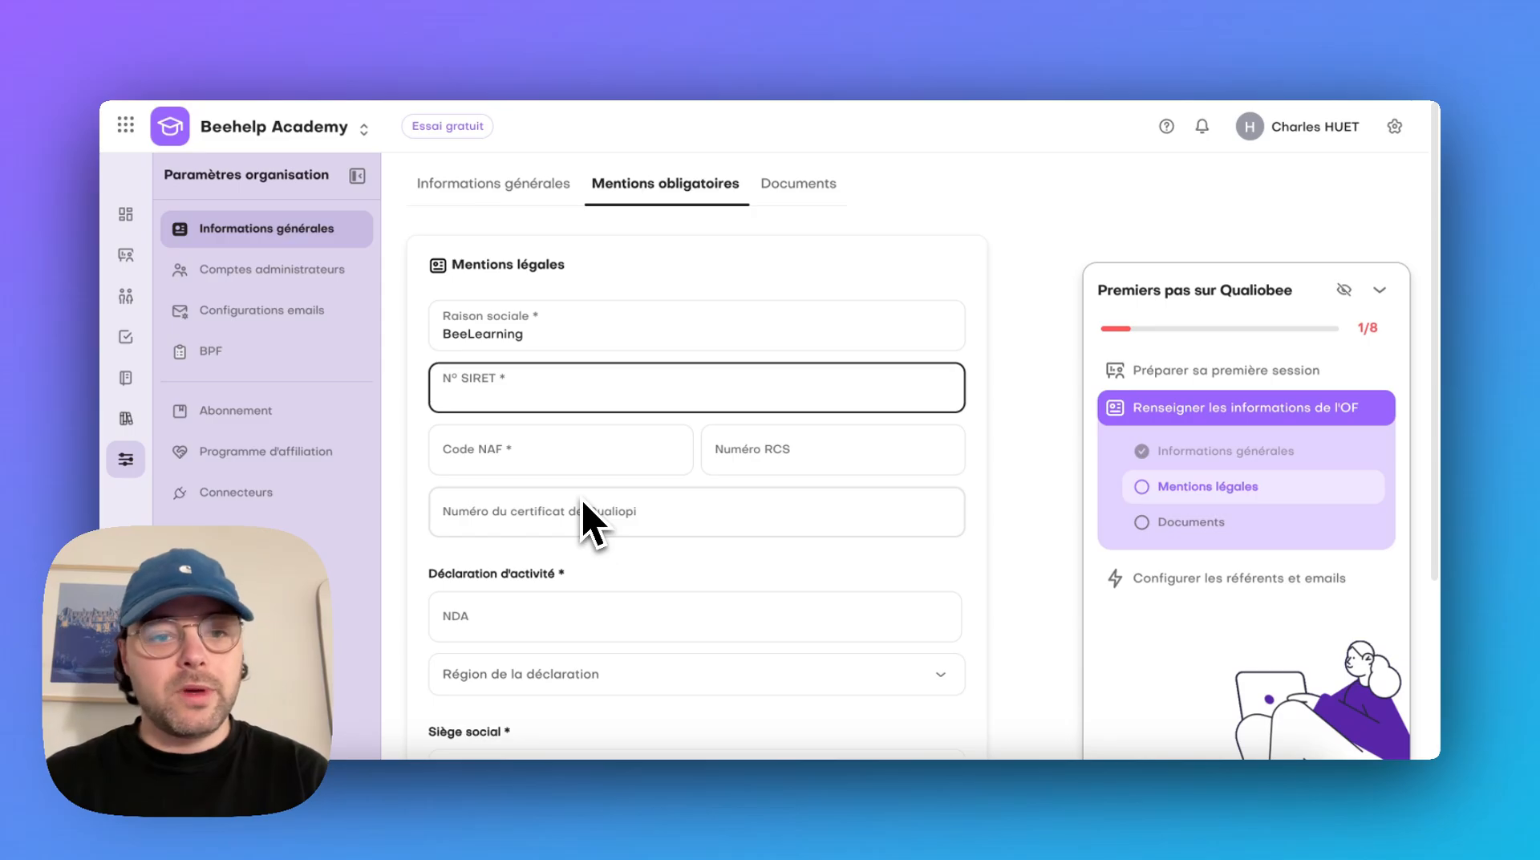
pyautogui.press('super+v')
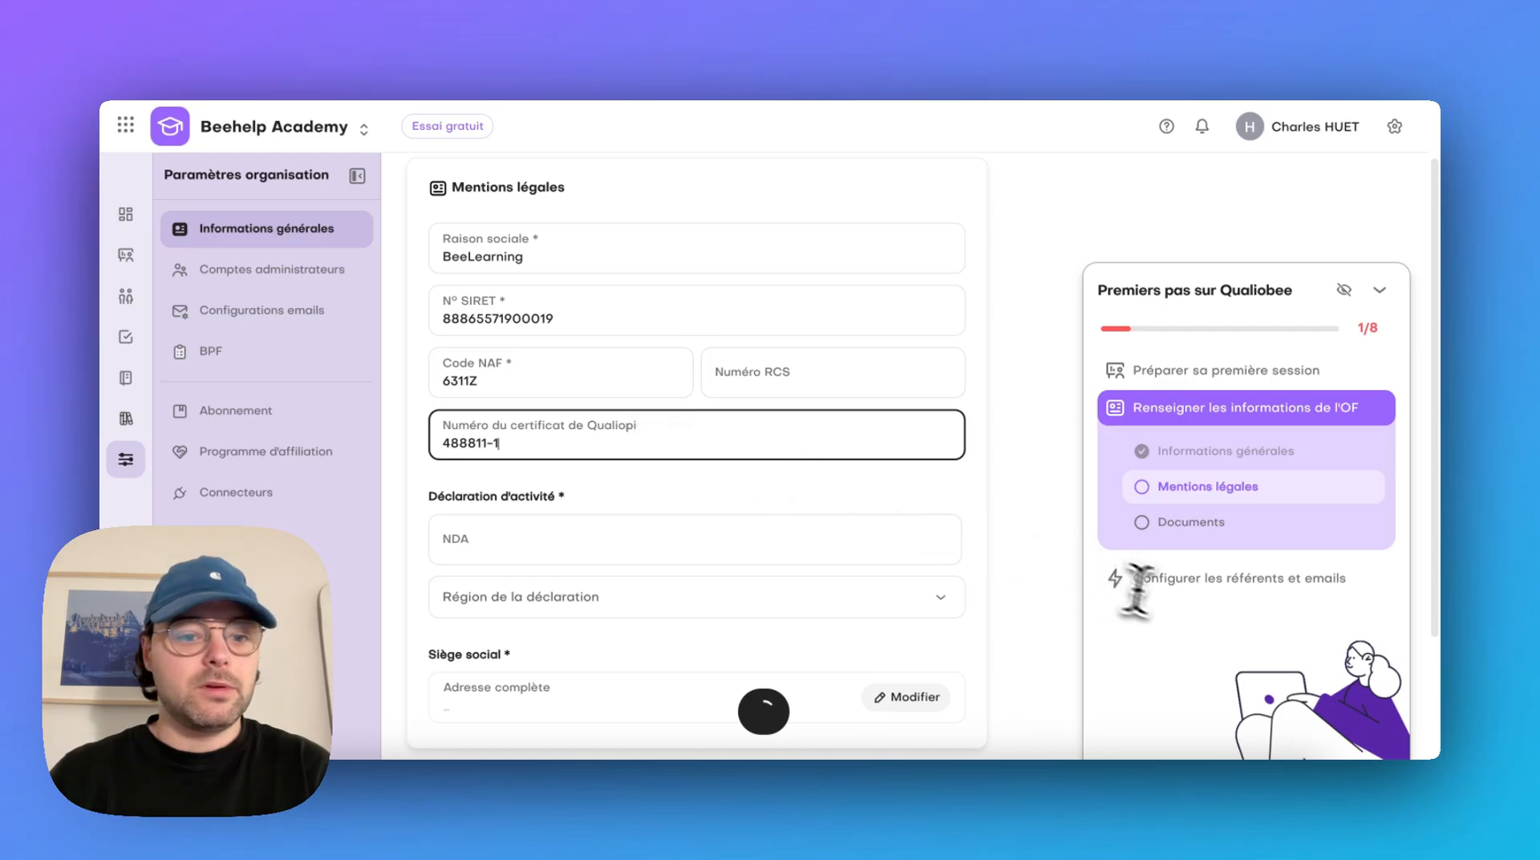
# Enter the activity declaration number (NDA) and set the declaration region to Pays de la Loire
pyautogui.scroll(-1, 904, 591)
pyautogui.click(773, 485)
pyautogui.hotkey('ctrl', 'v')
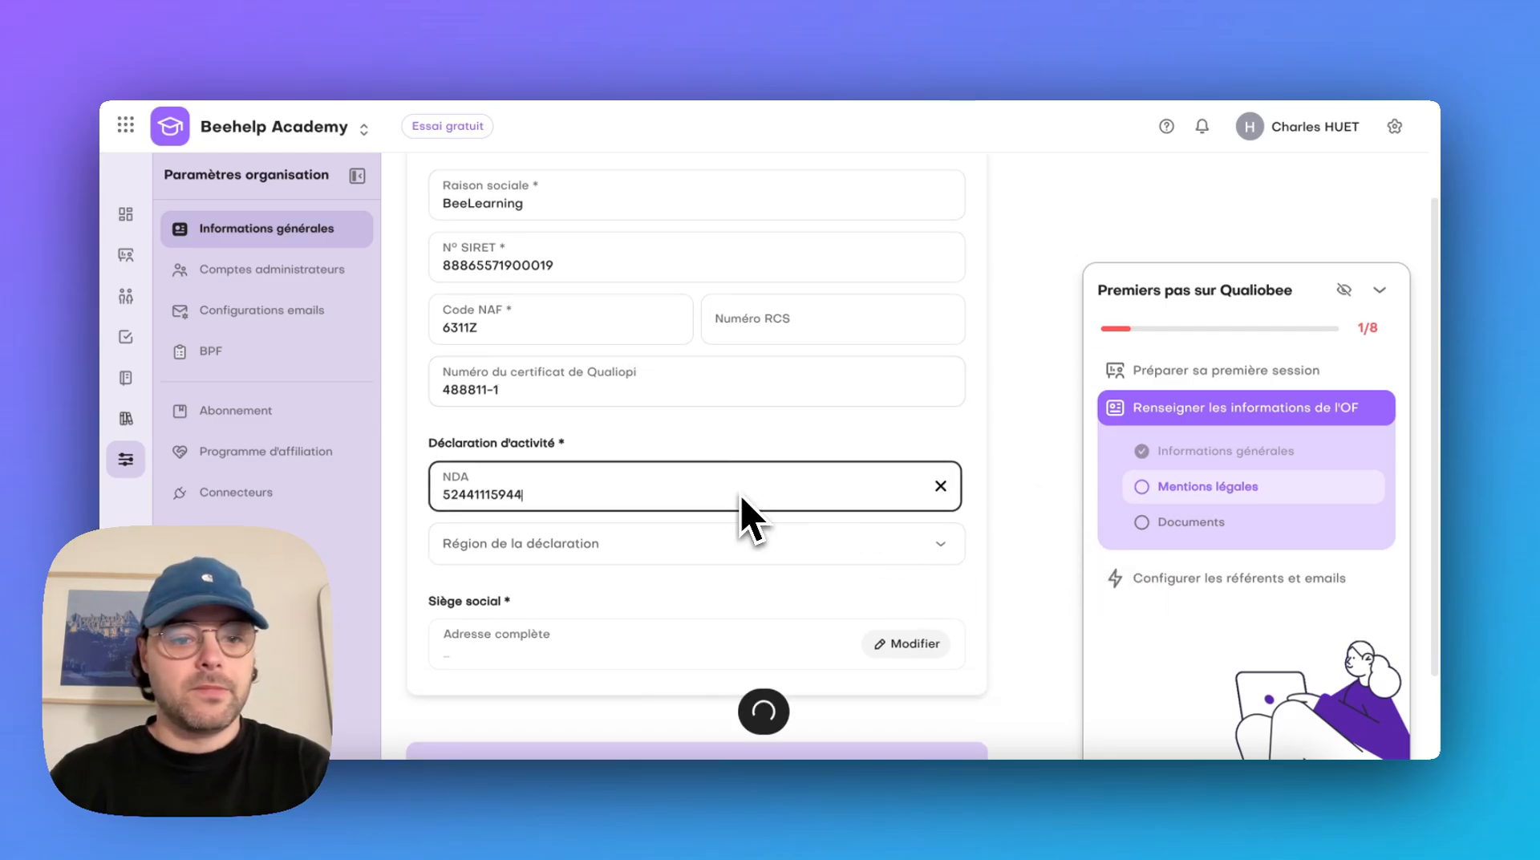
pyautogui.click(729, 542)
pyautogui.write('pay')
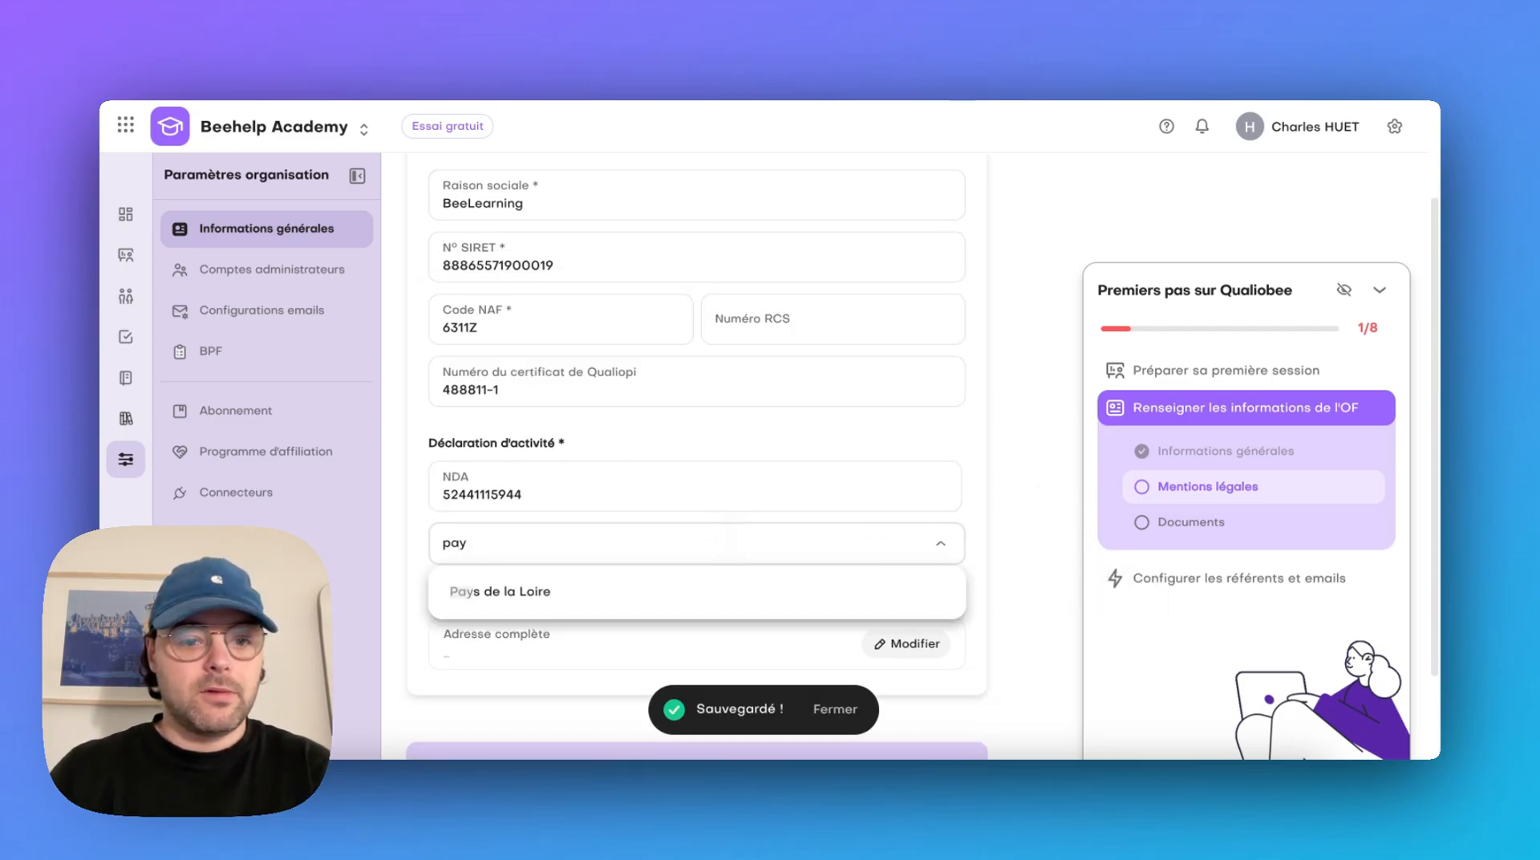
pyautogui.click(729, 591)
# Fill in the registered office's street address, city and postal code, and confirm the address
pyautogui.click(905, 643)
pyautogui.scroll(-3, 931, 653)
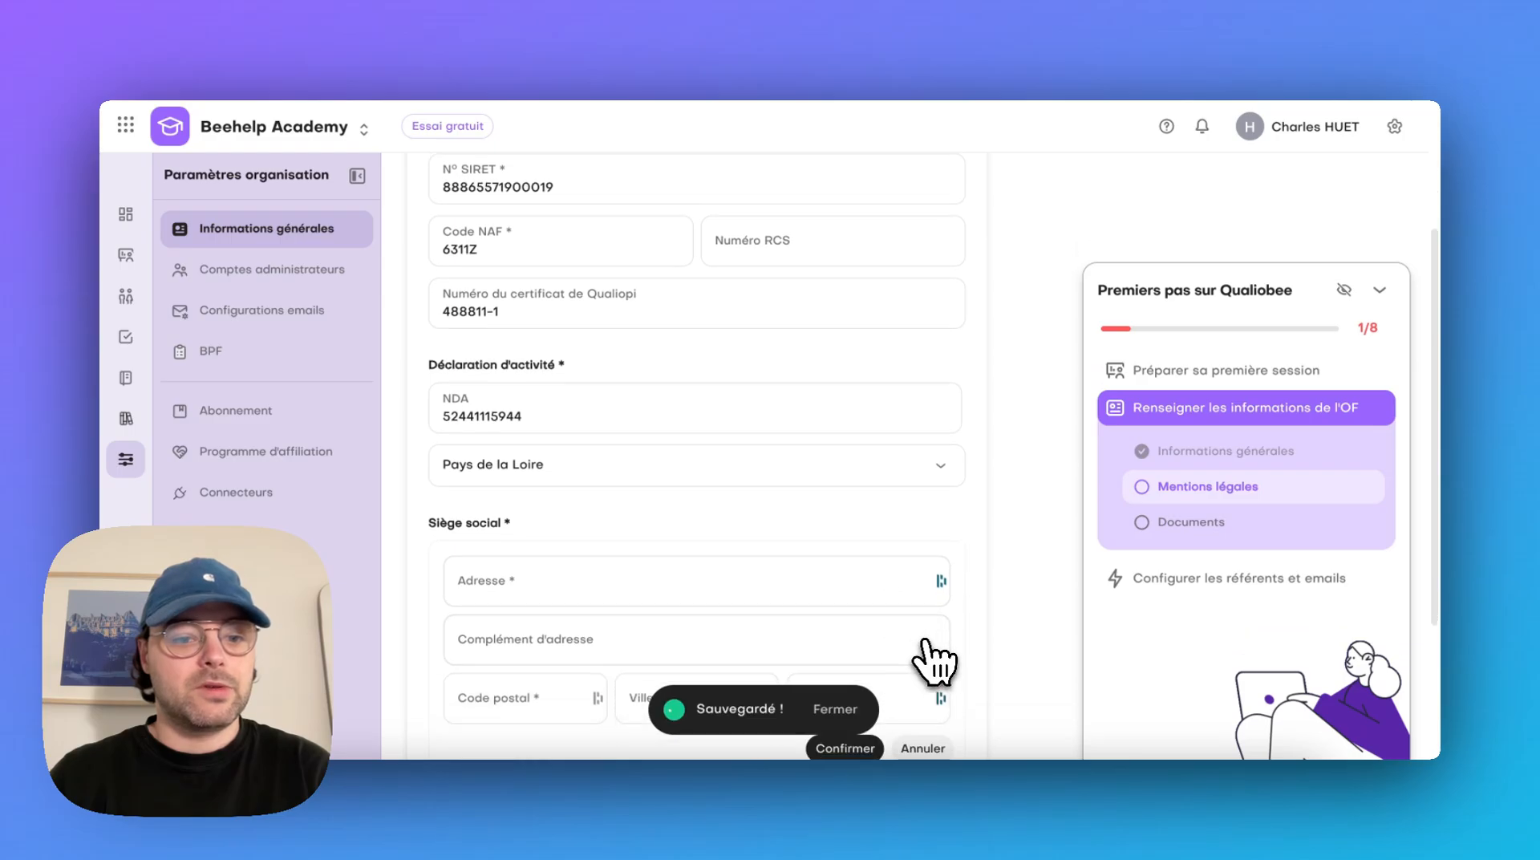
pyautogui.click(773, 374)
pyautogui.write('RUE DES ROCHETTES')
pyautogui.click(688, 483)
pyautogui.write('MONTOIR-DE-BRETAGNE')
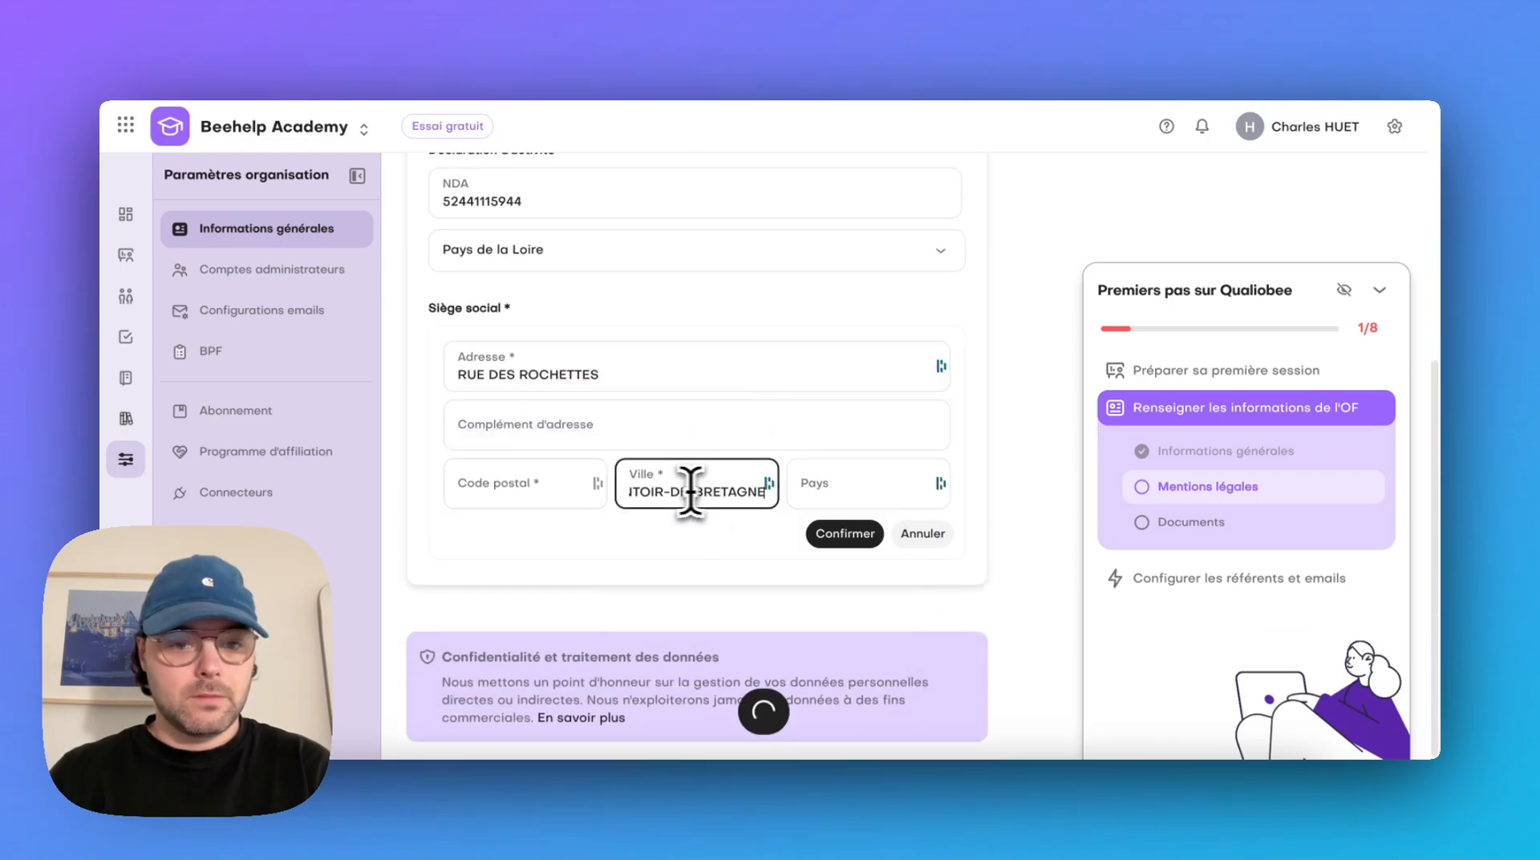
pyautogui.click(500, 484)
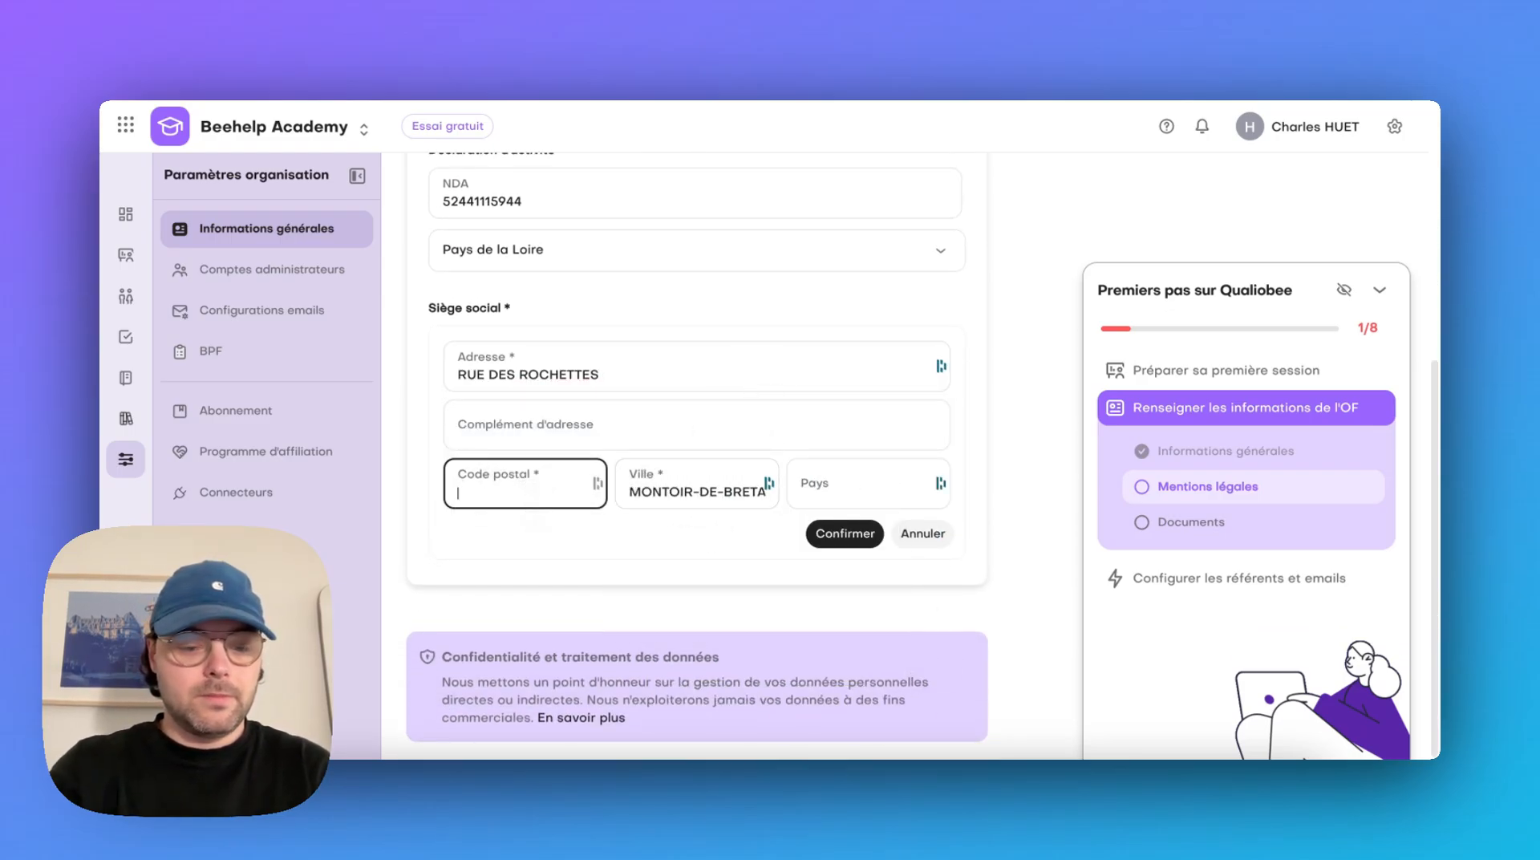
pyautogui.write('44550')
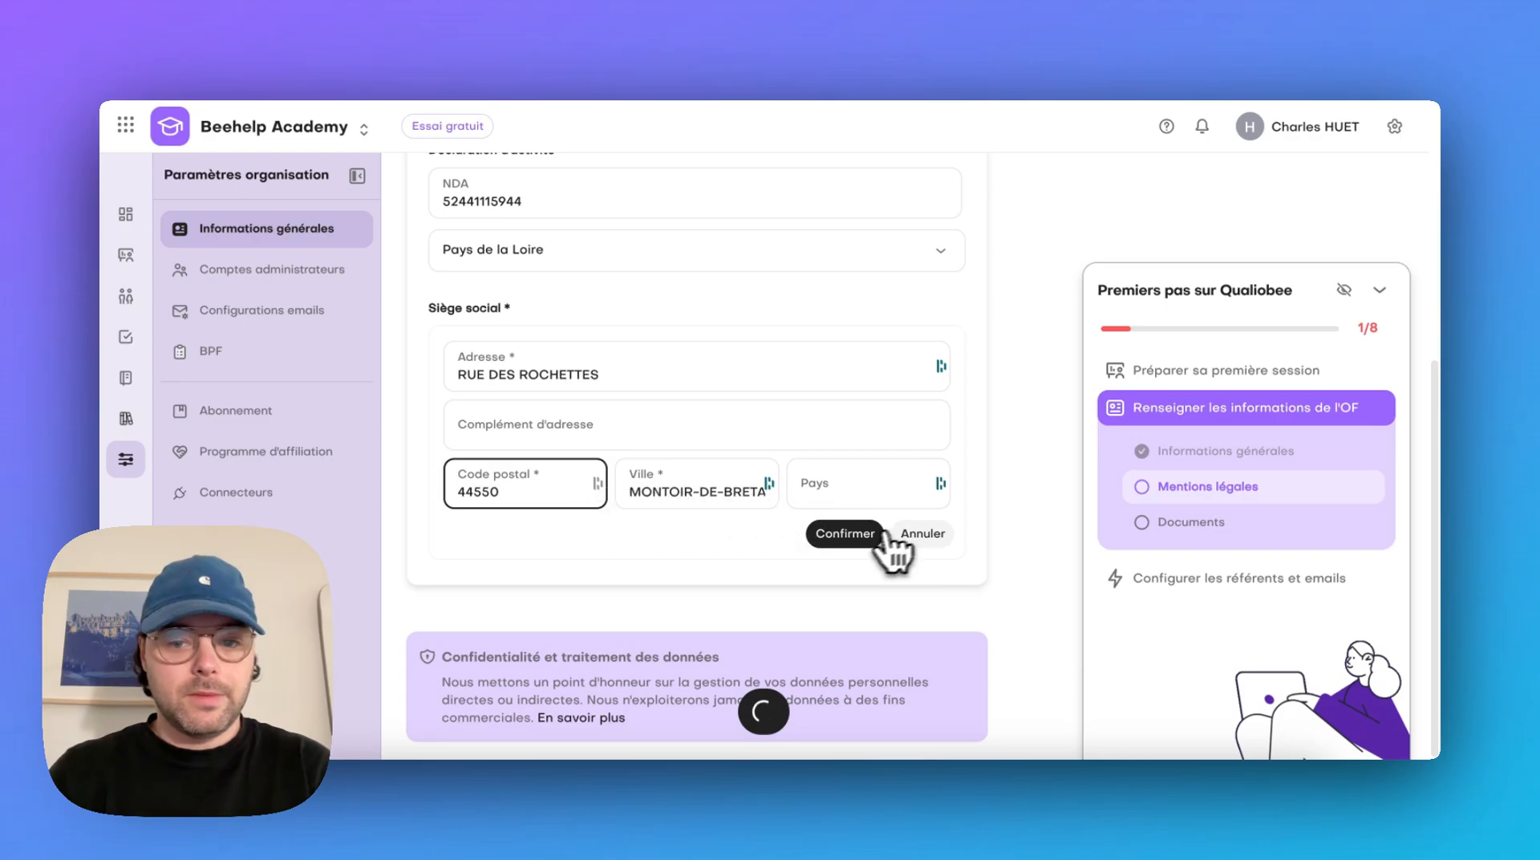
pyautogui.click(850, 535)
pyautogui.scroll(2, 1045, 425)
pyautogui.scroll(1, 1046, 437)
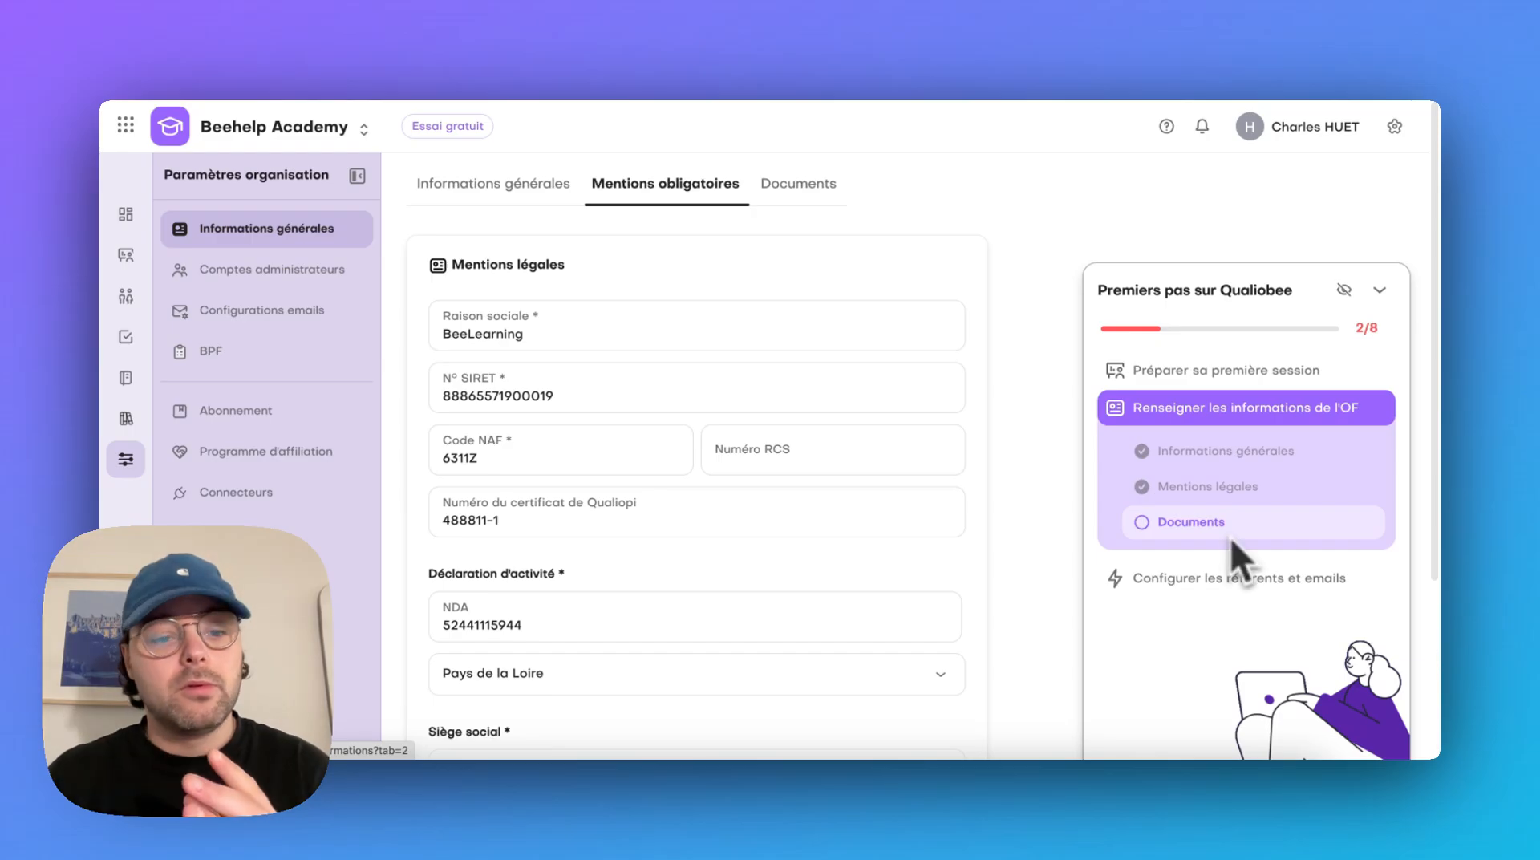
# Look at the organisation's required documents and the options for supplying the Conditions Générales de Vente (CGV)
pyautogui.click(796, 188)
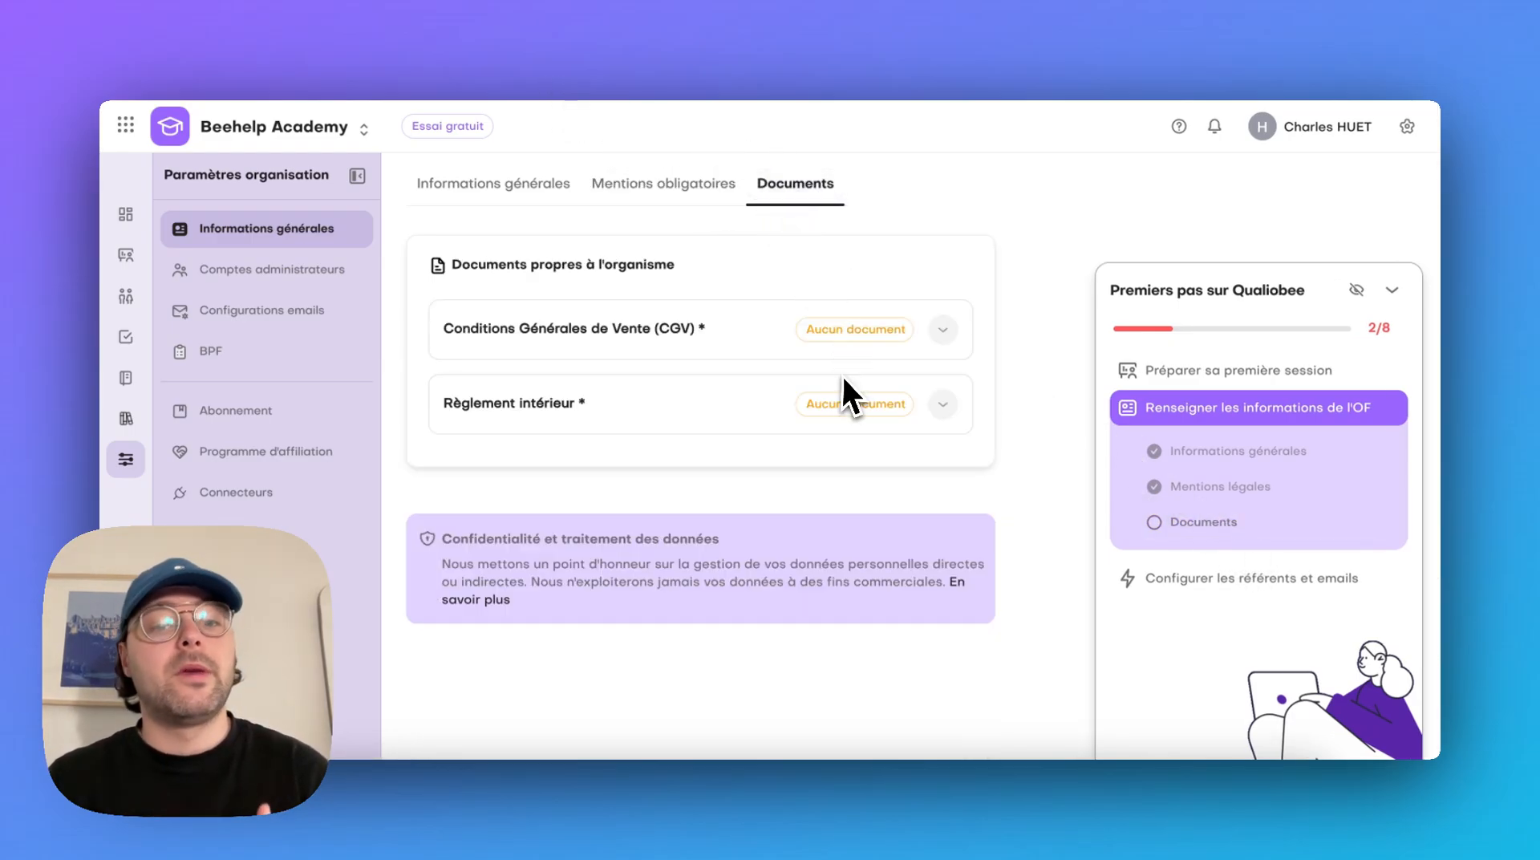
pyautogui.click(842, 352)
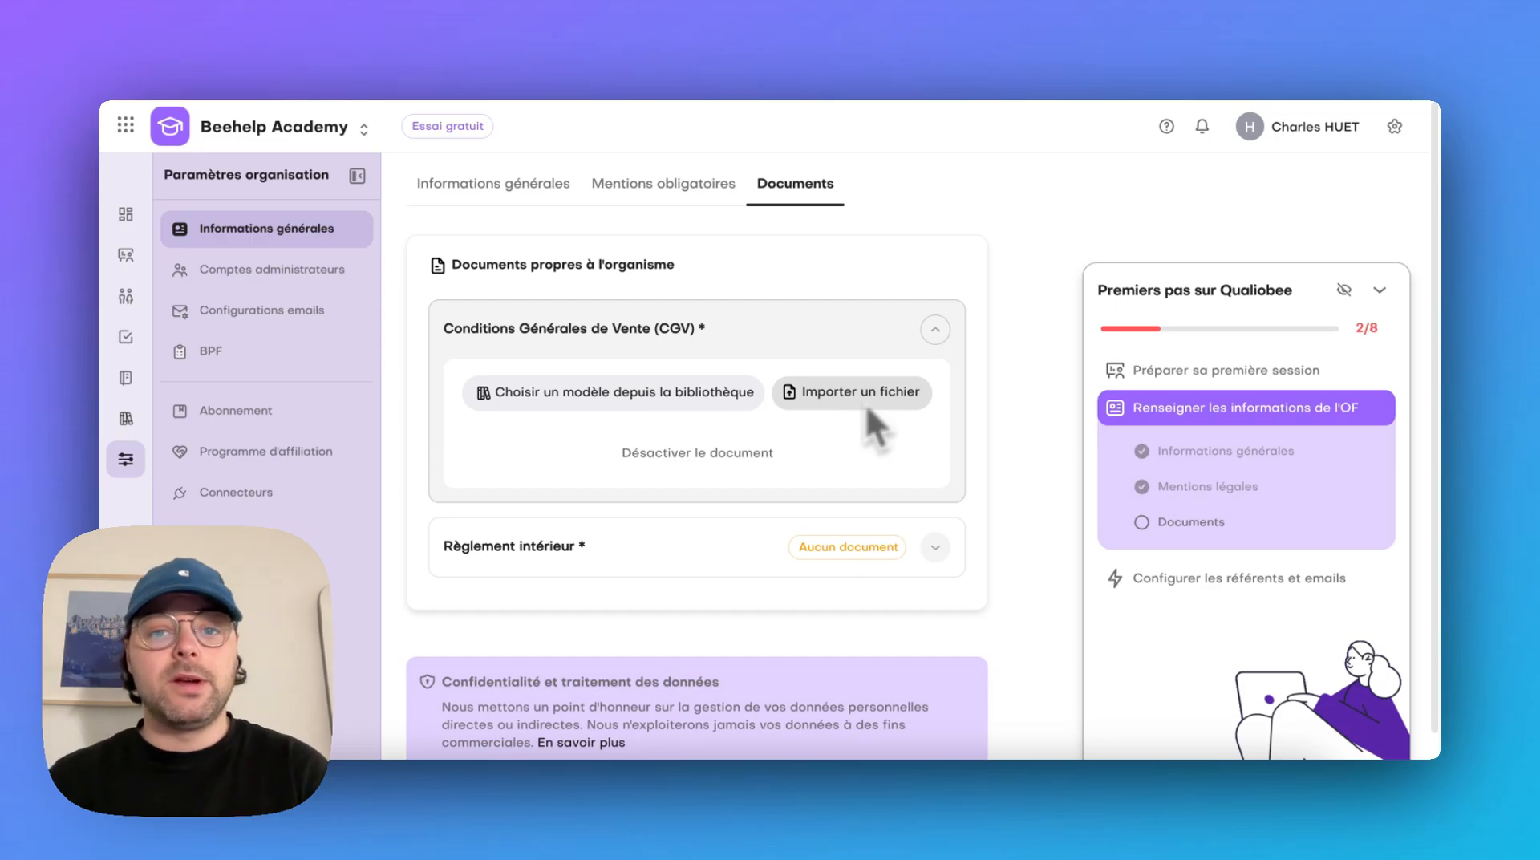
pyautogui.click(930, 327)
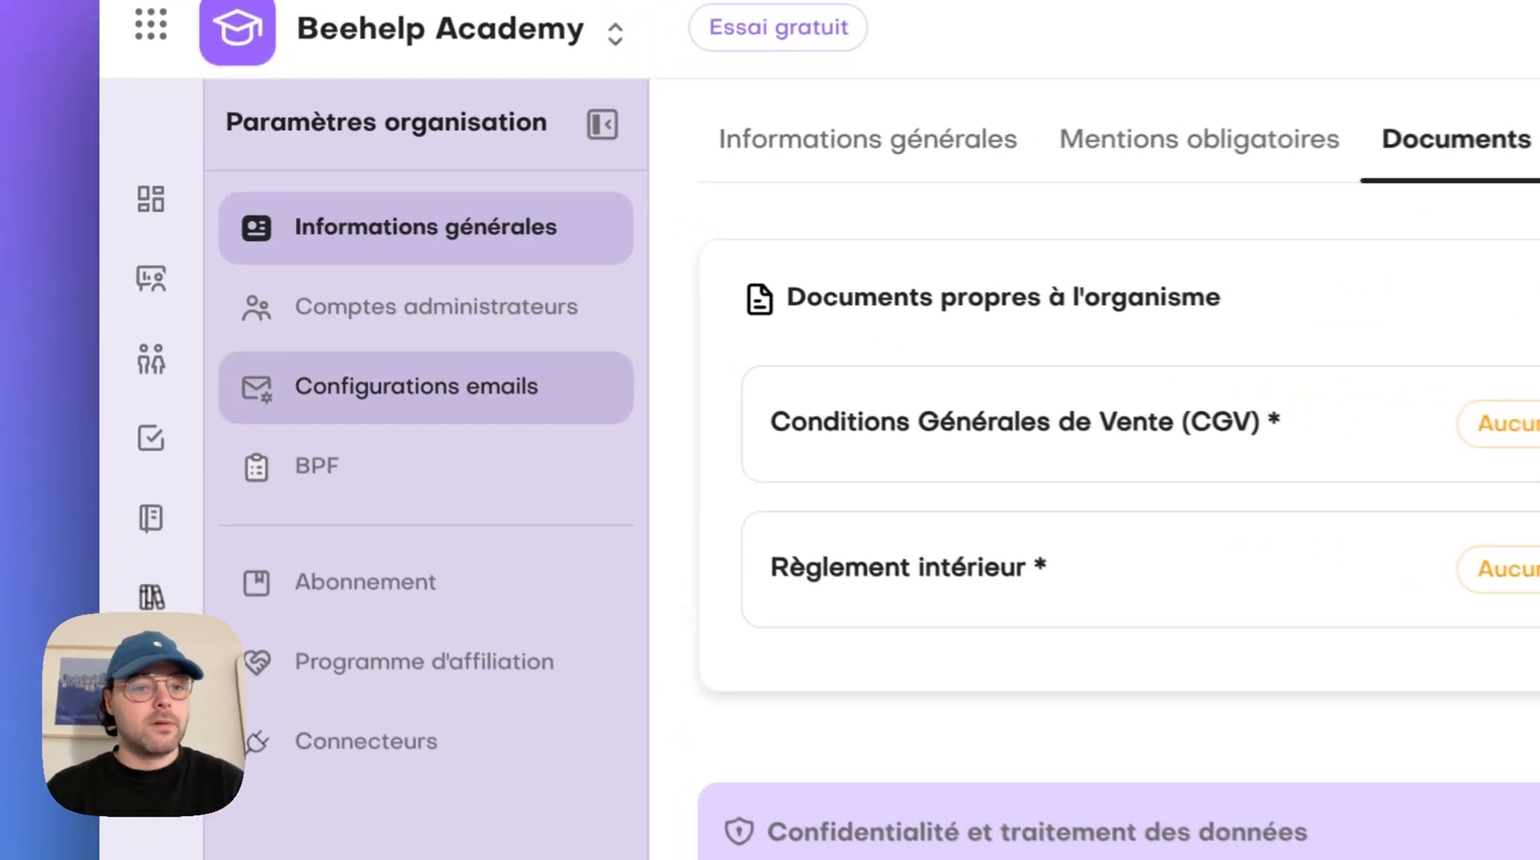
# In the administrator accounts, assign the listed administrator as referent for De l'organisme de formation, Administratif et financier, Pédagogique, Handicap, RGPD, Qualité, Sécurité and SAV
pyautogui.click(312, 276)
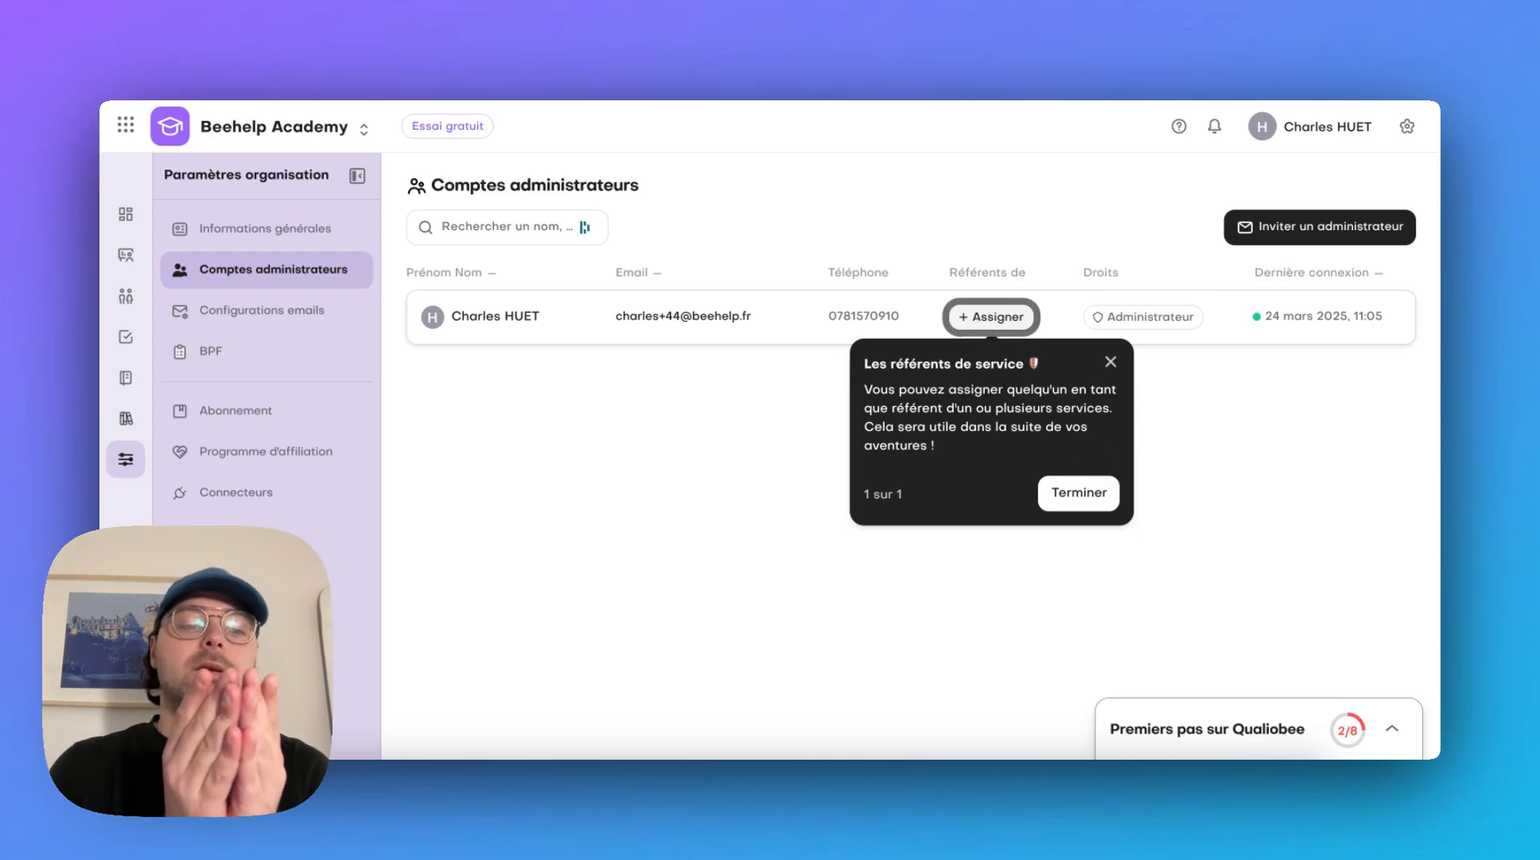
pyautogui.click(1079, 492)
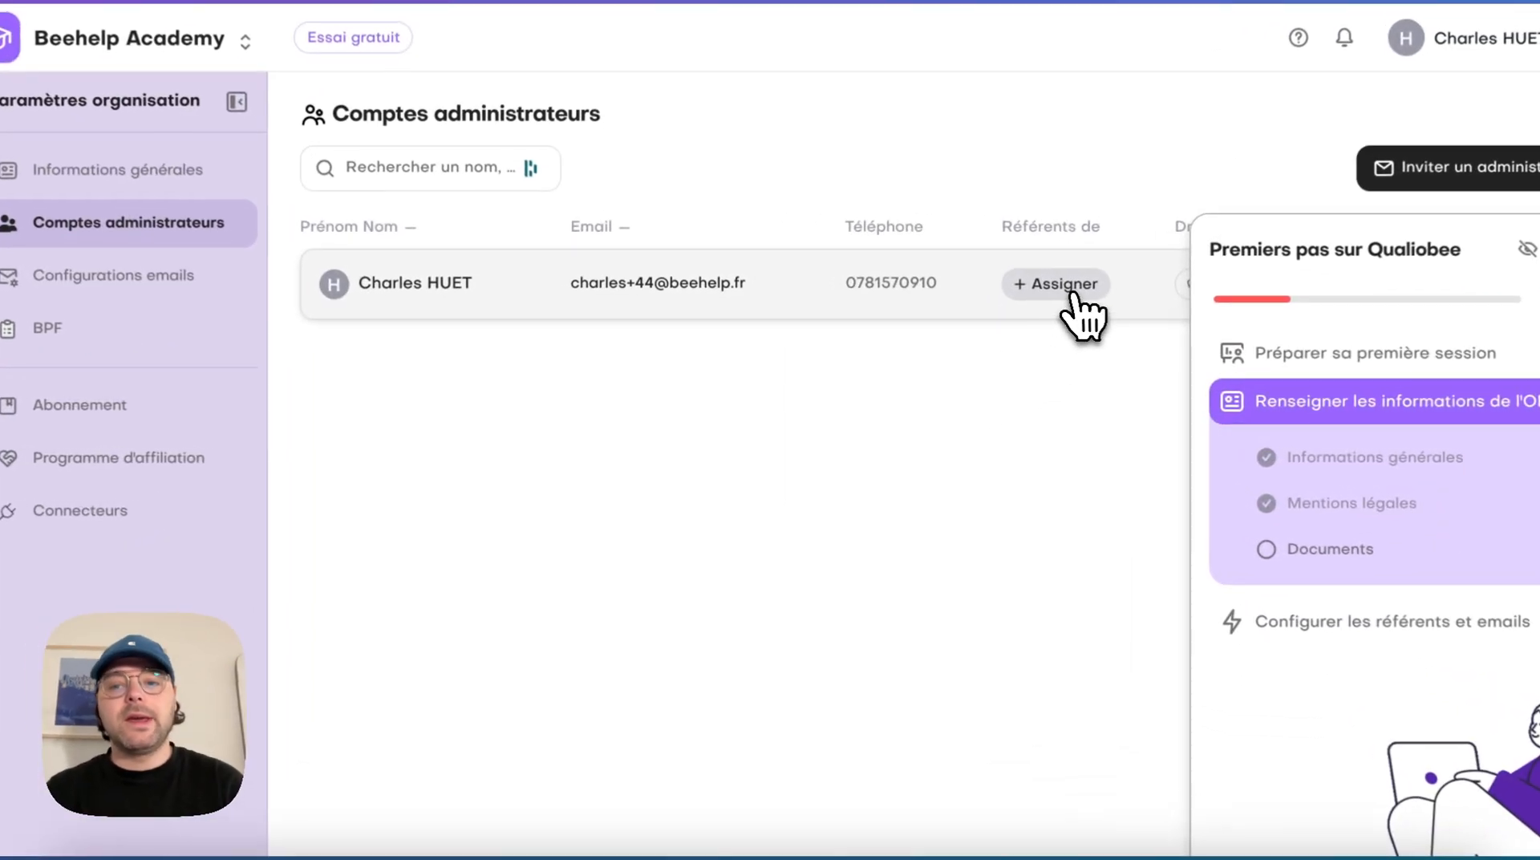
pyautogui.click(1072, 294)
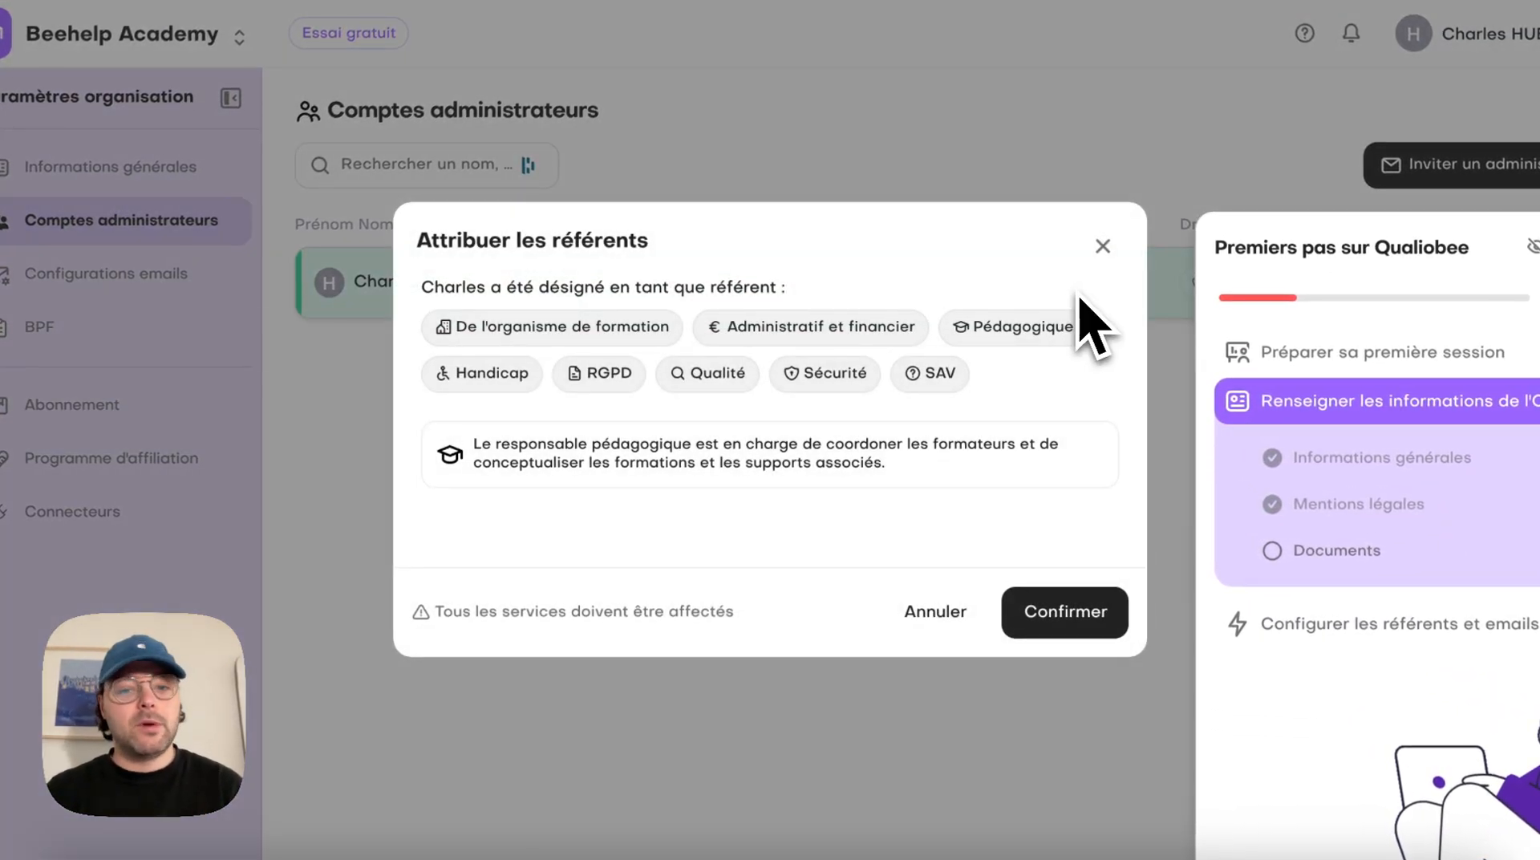
pyautogui.click(572, 321)
pyautogui.click(481, 373)
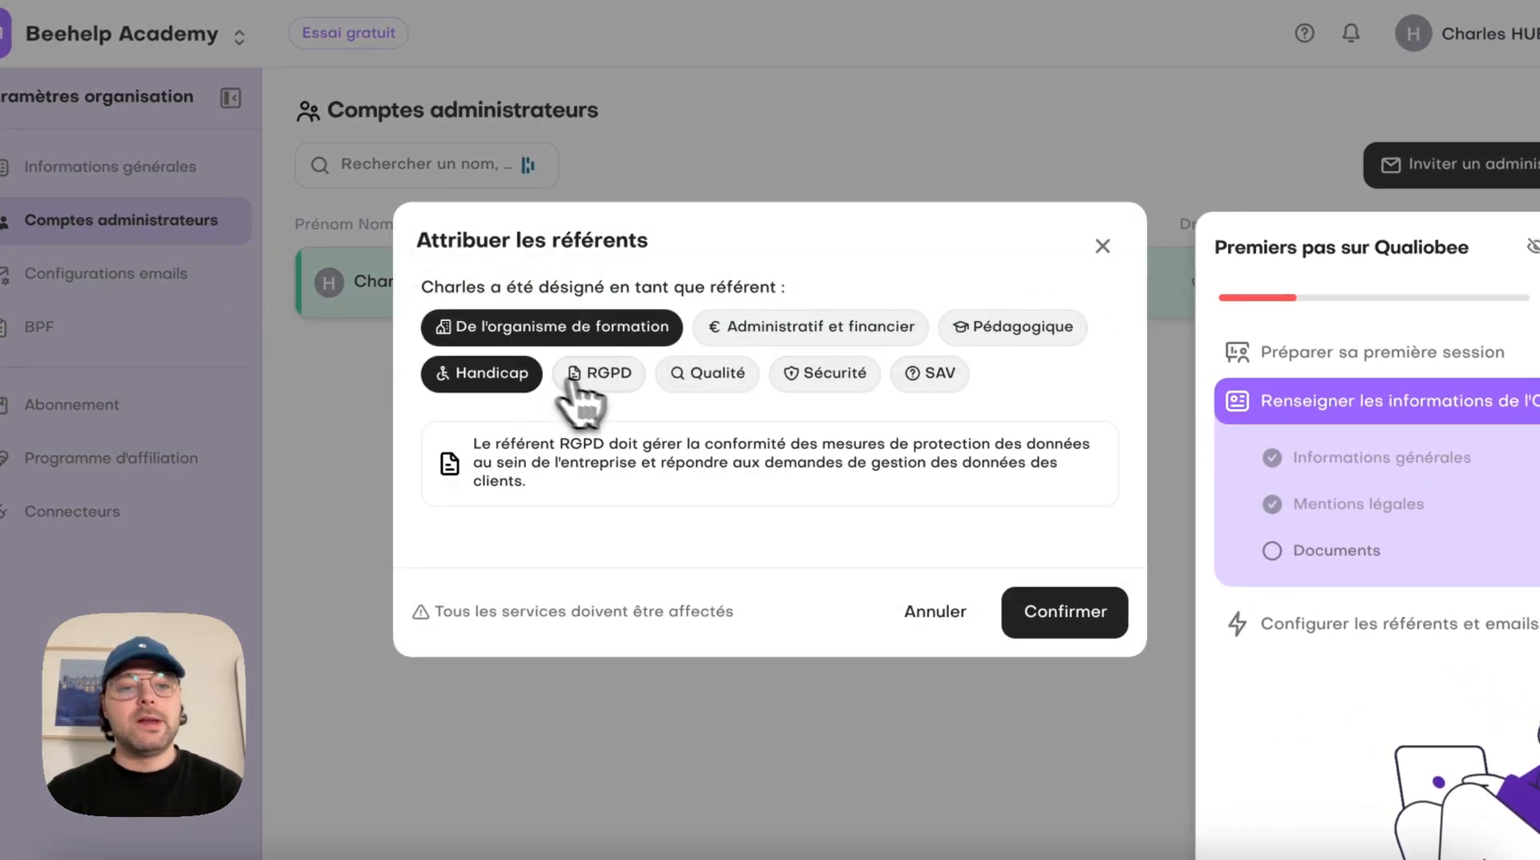
pyautogui.click(598, 373)
pyautogui.click(713, 373)
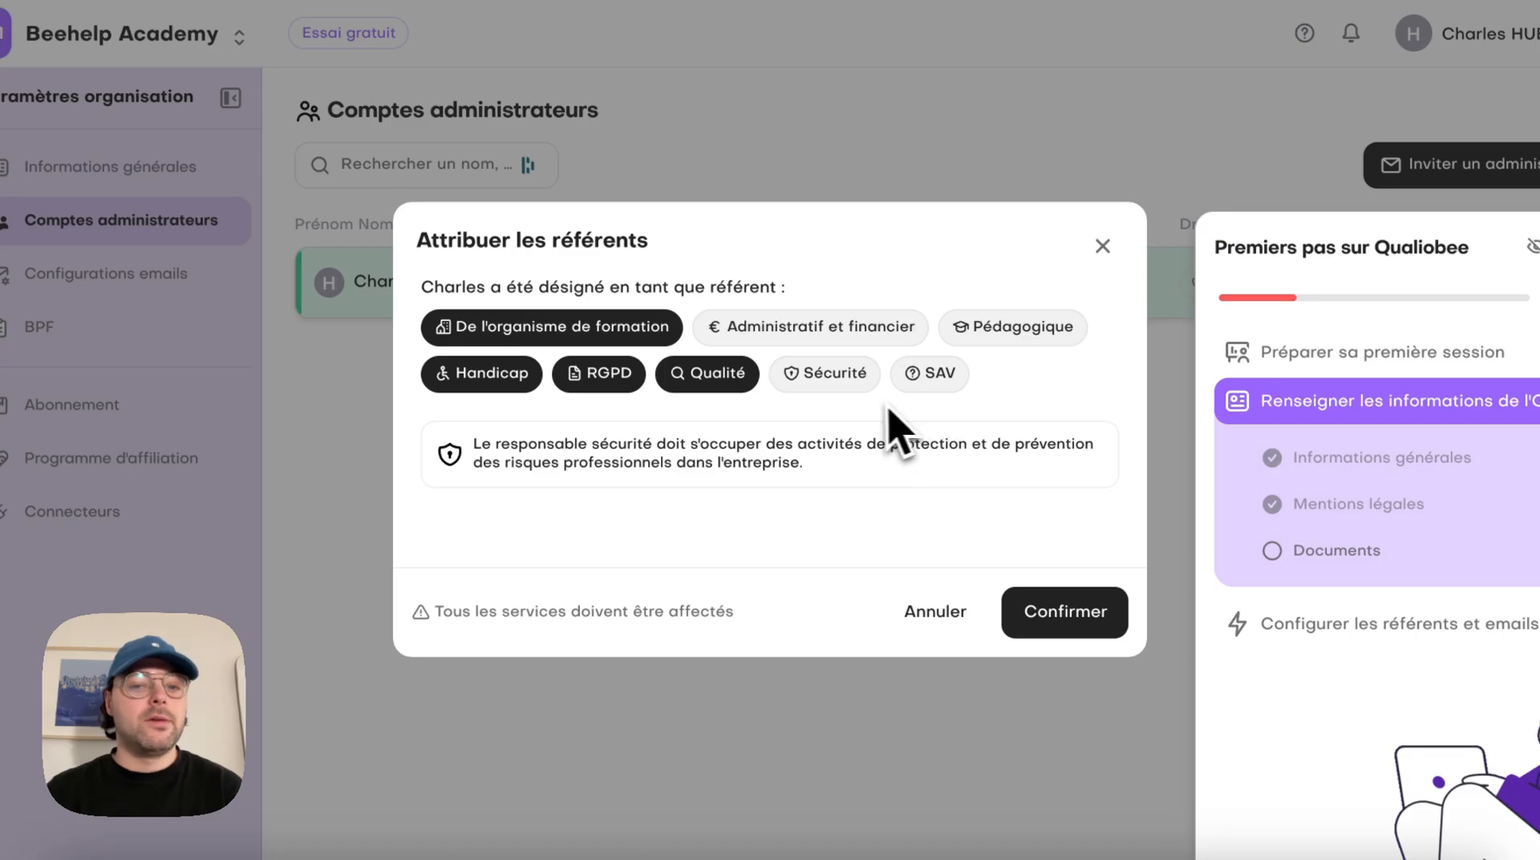
pyautogui.click(838, 374)
pyautogui.click(870, 329)
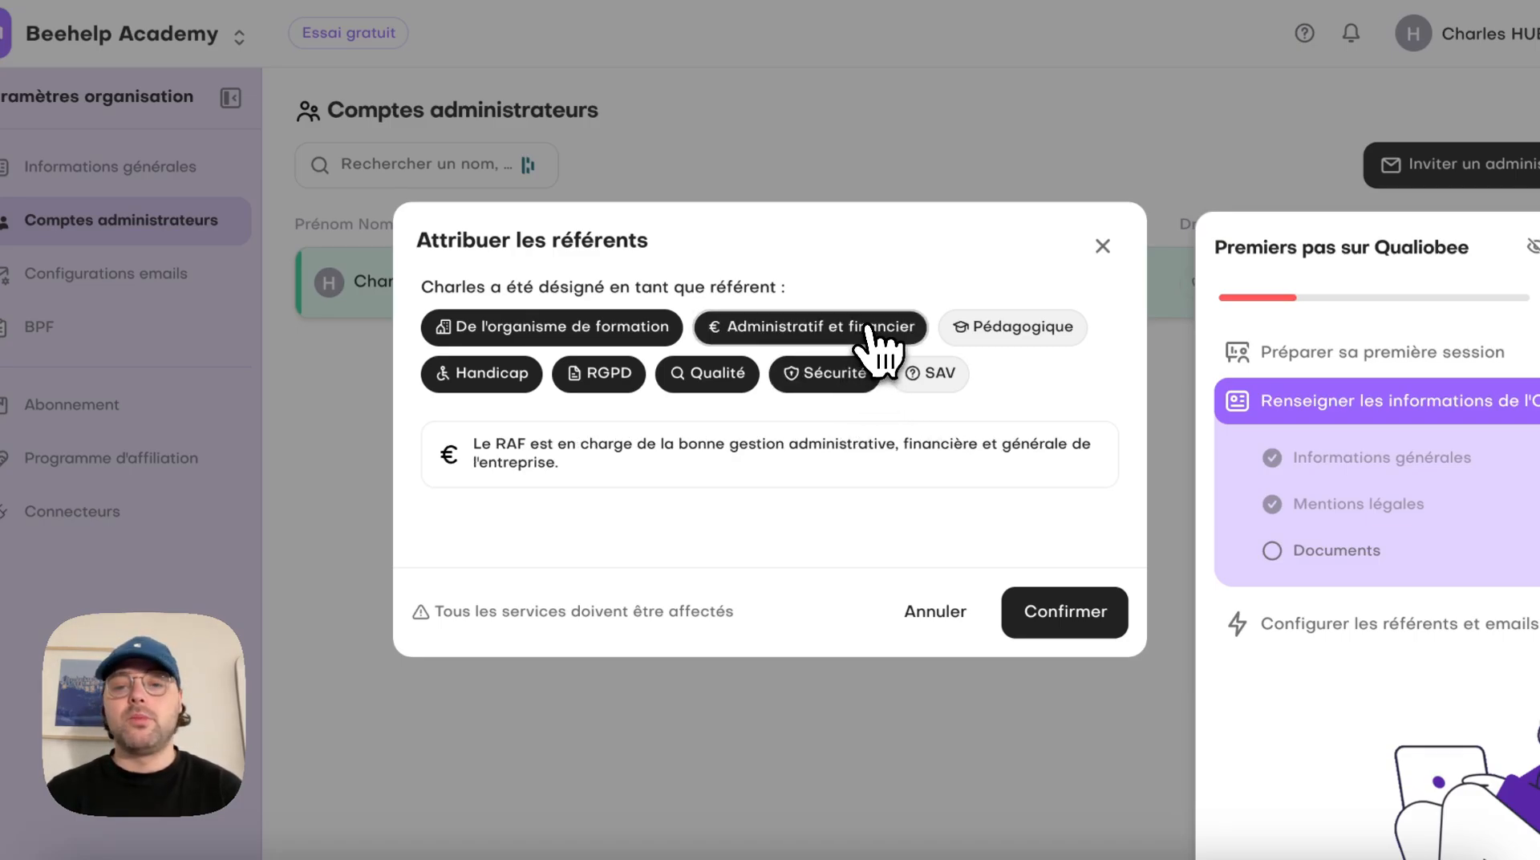
pyautogui.click(991, 333)
pyautogui.click(939, 373)
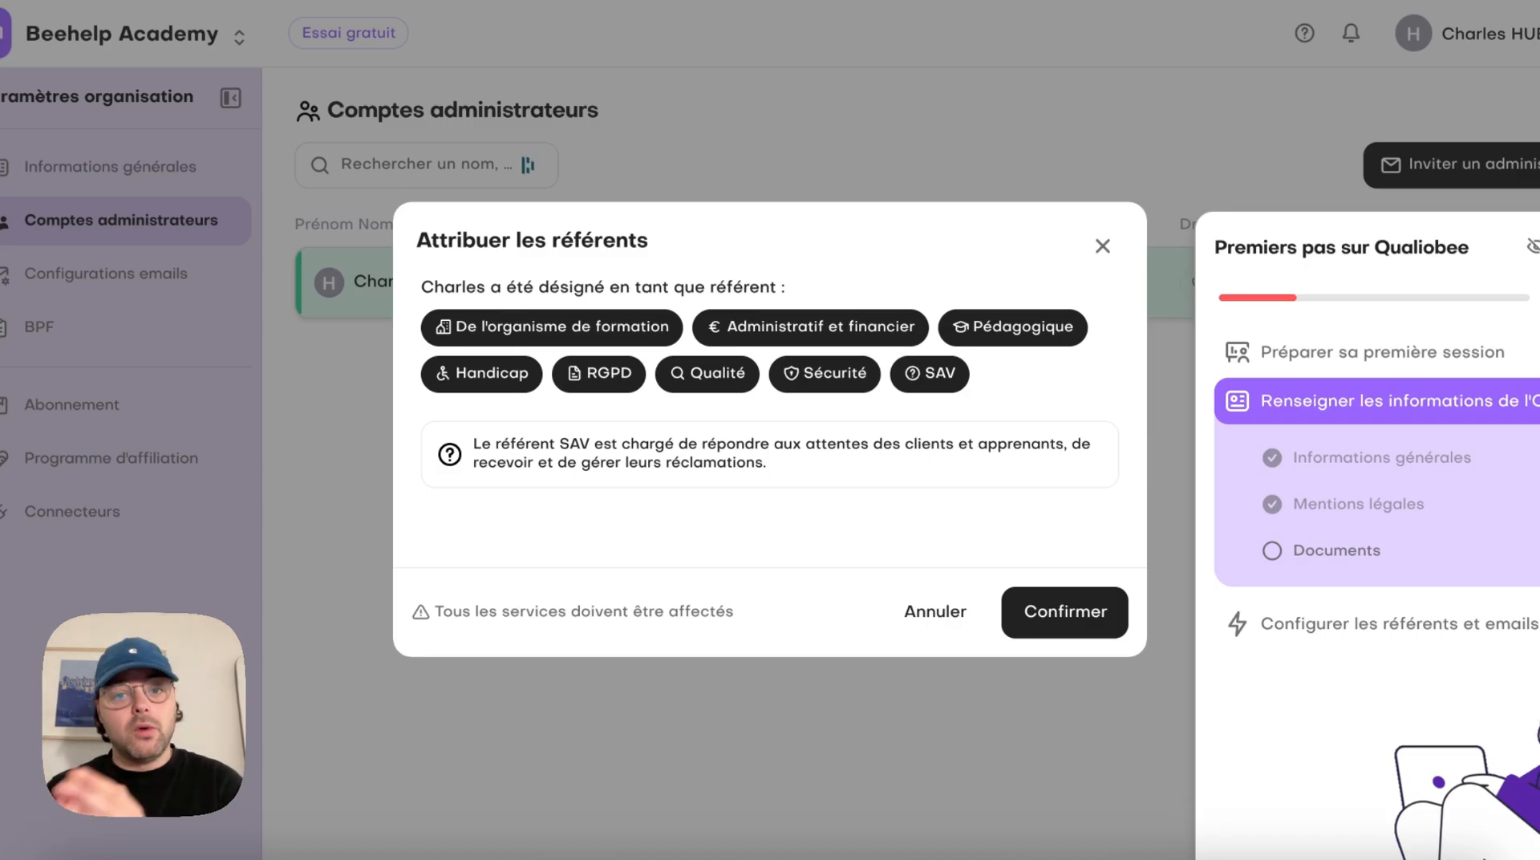
pyautogui.click(1089, 614)
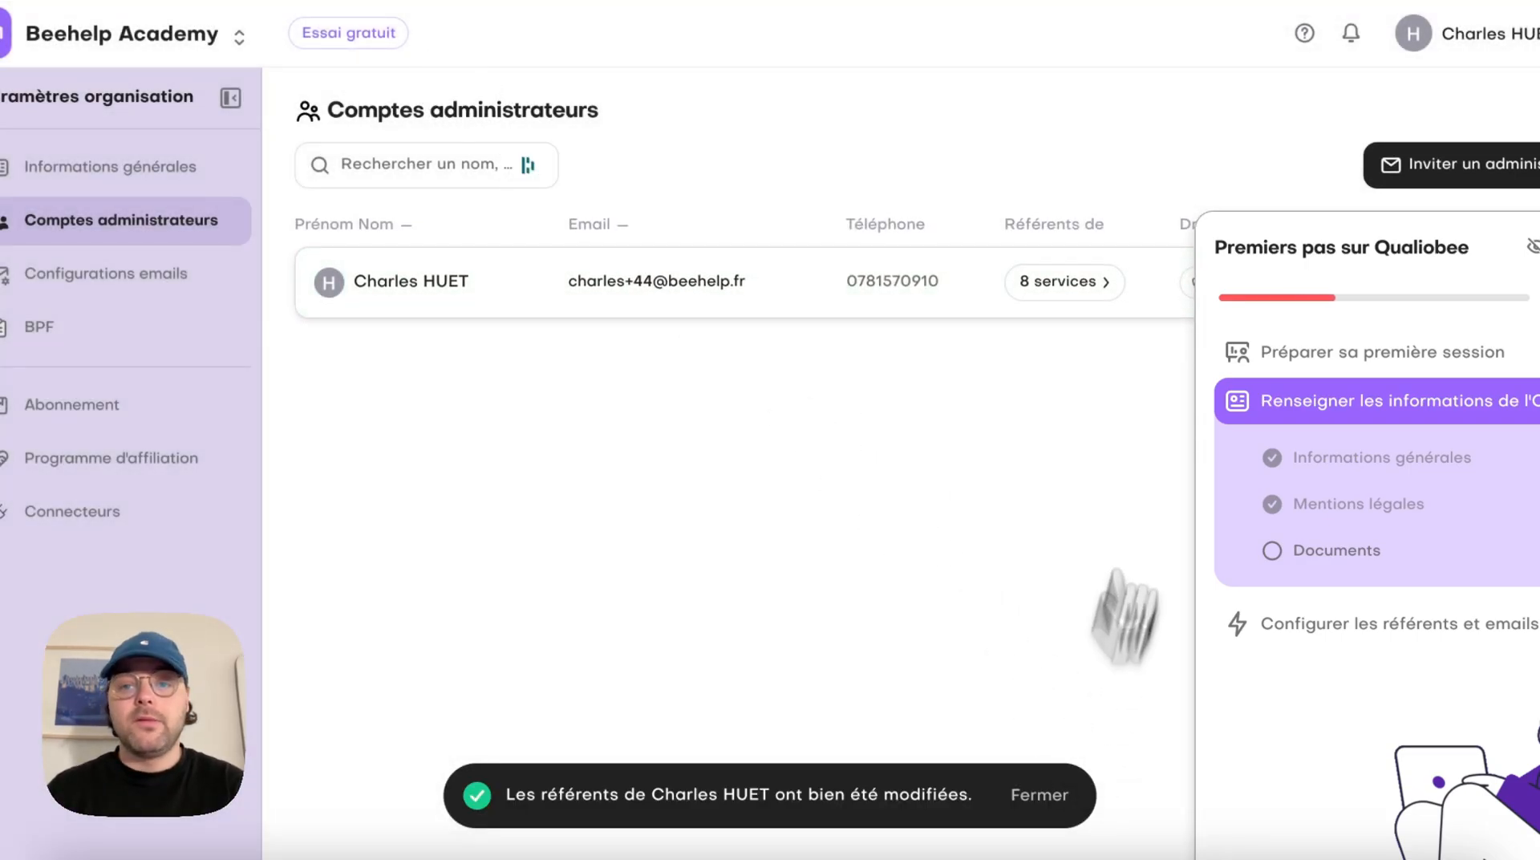
# Open the blind-copy email task in the email configuration and add the administrator's email address to the hidden-copy recipients
pyautogui.click(1371, 301)
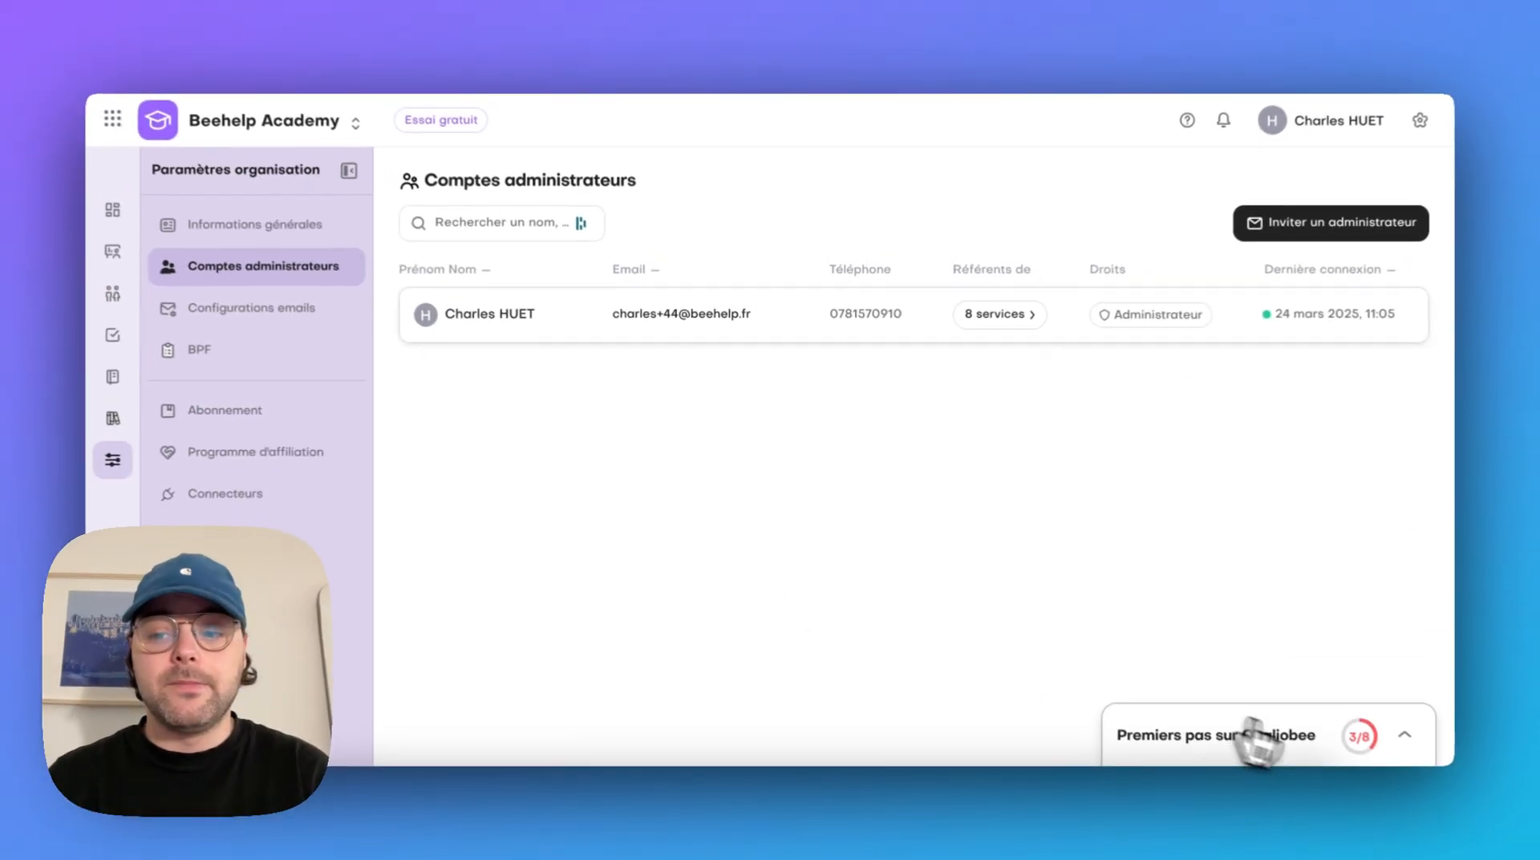
pyautogui.click(1371, 784)
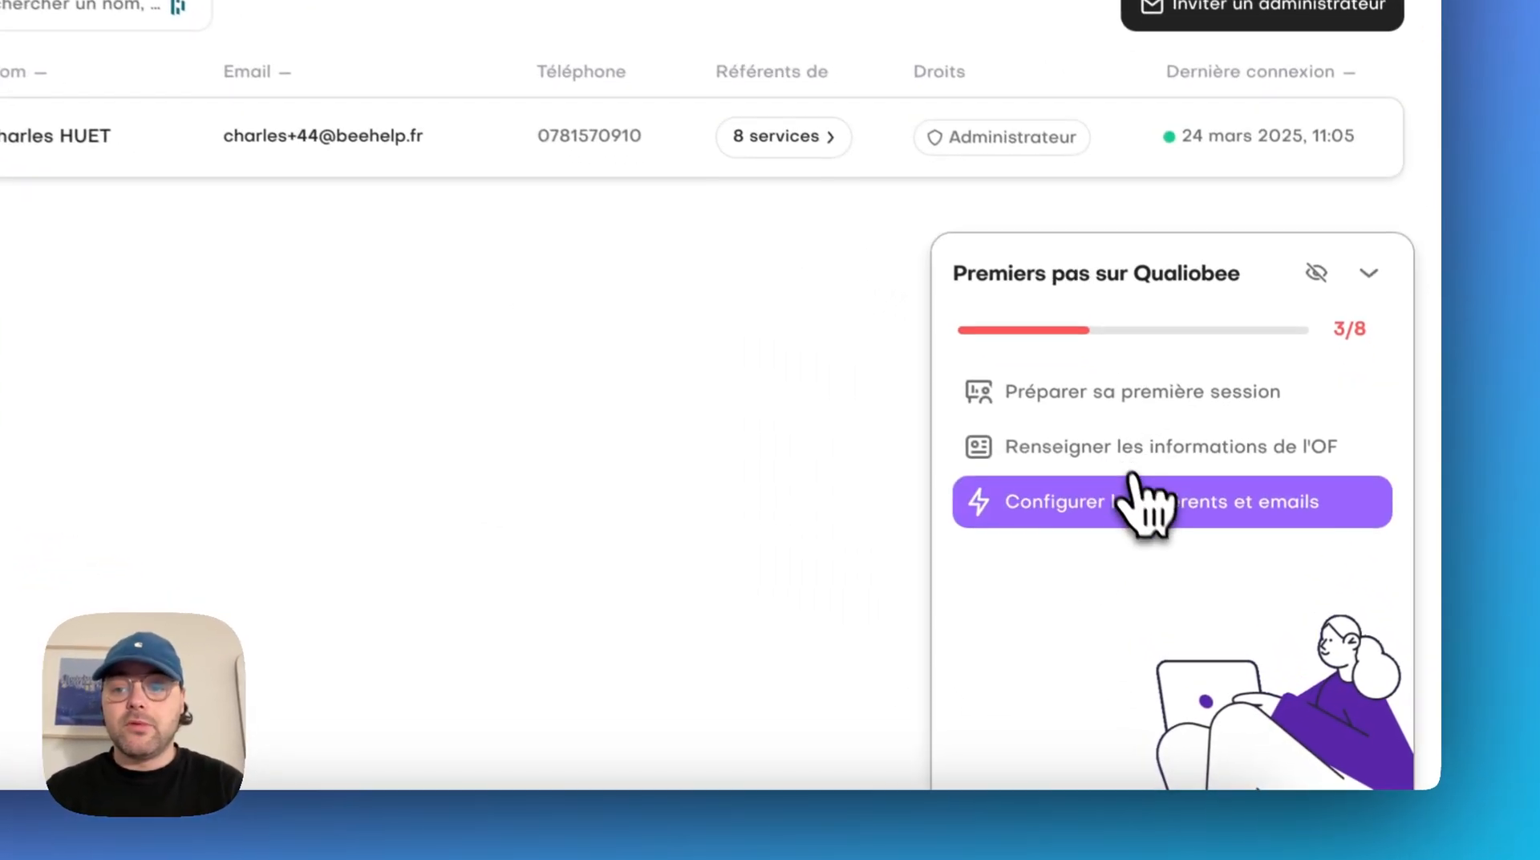
pyautogui.click(1143, 505)
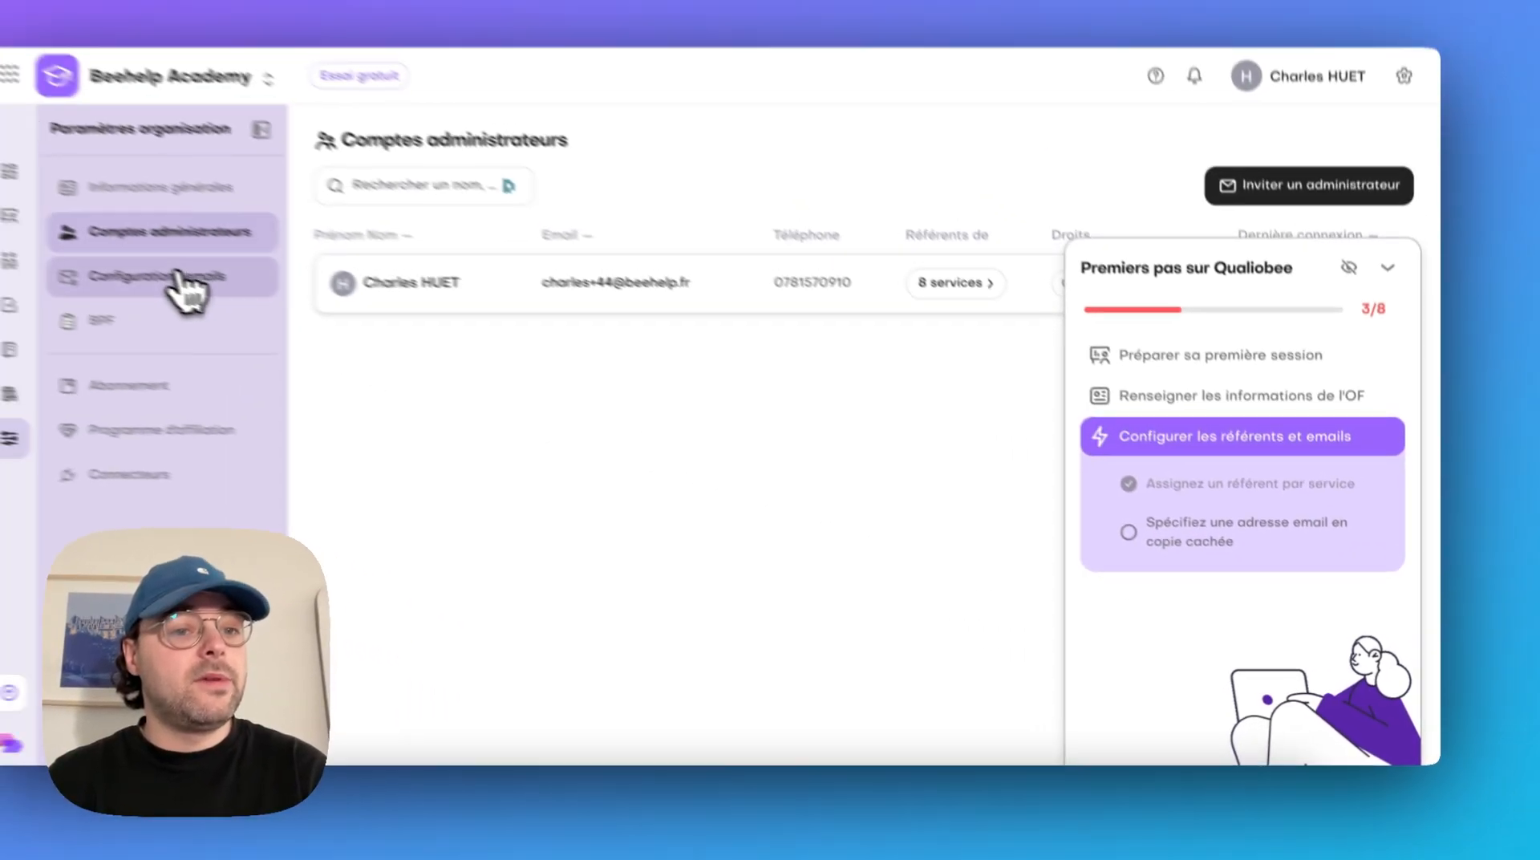
pyautogui.click(185, 277)
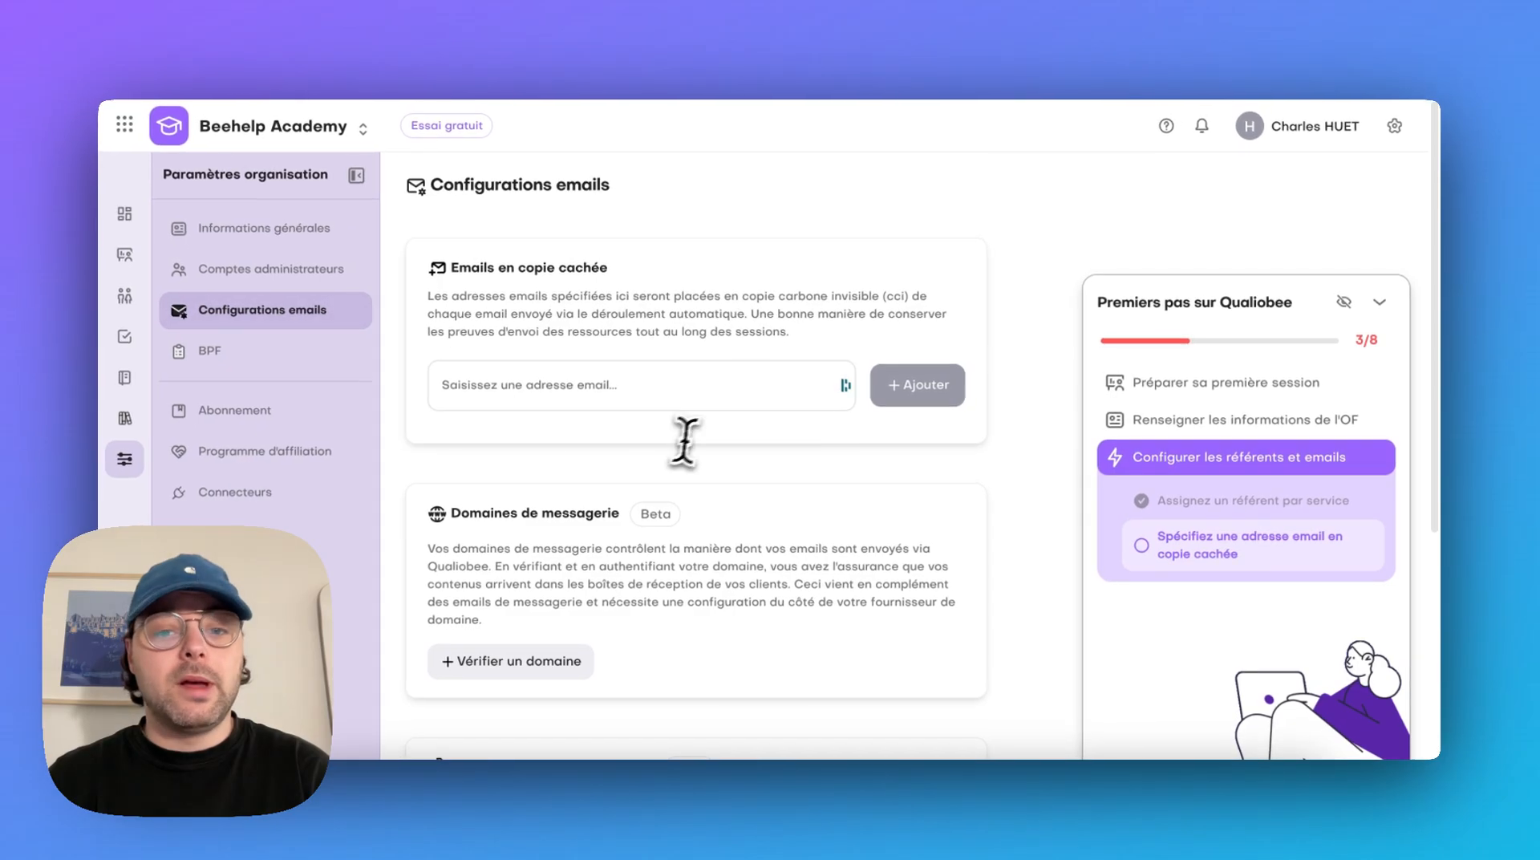
pyautogui.click(682, 393)
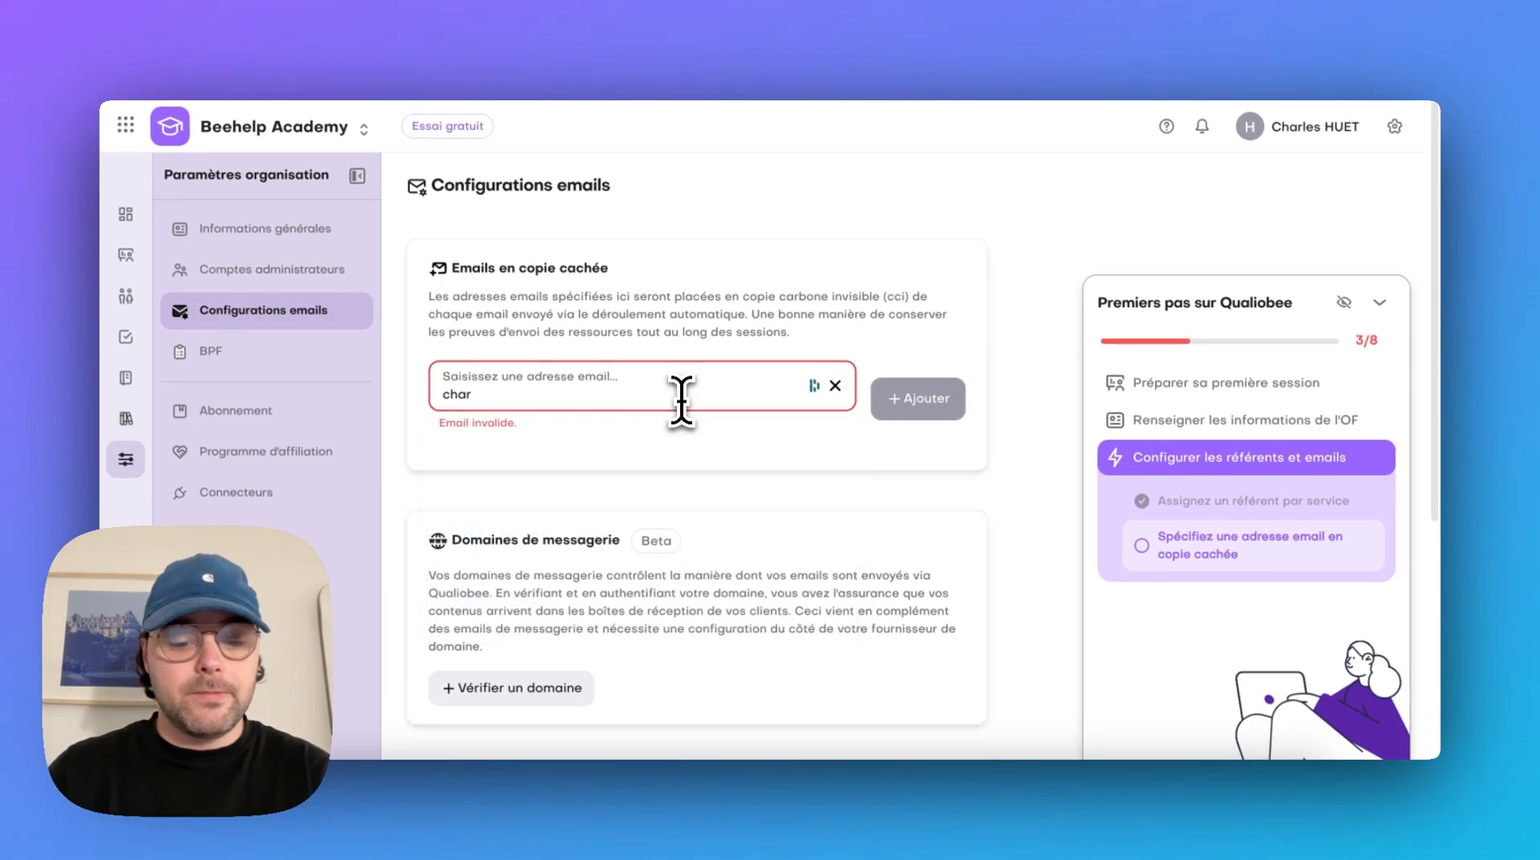
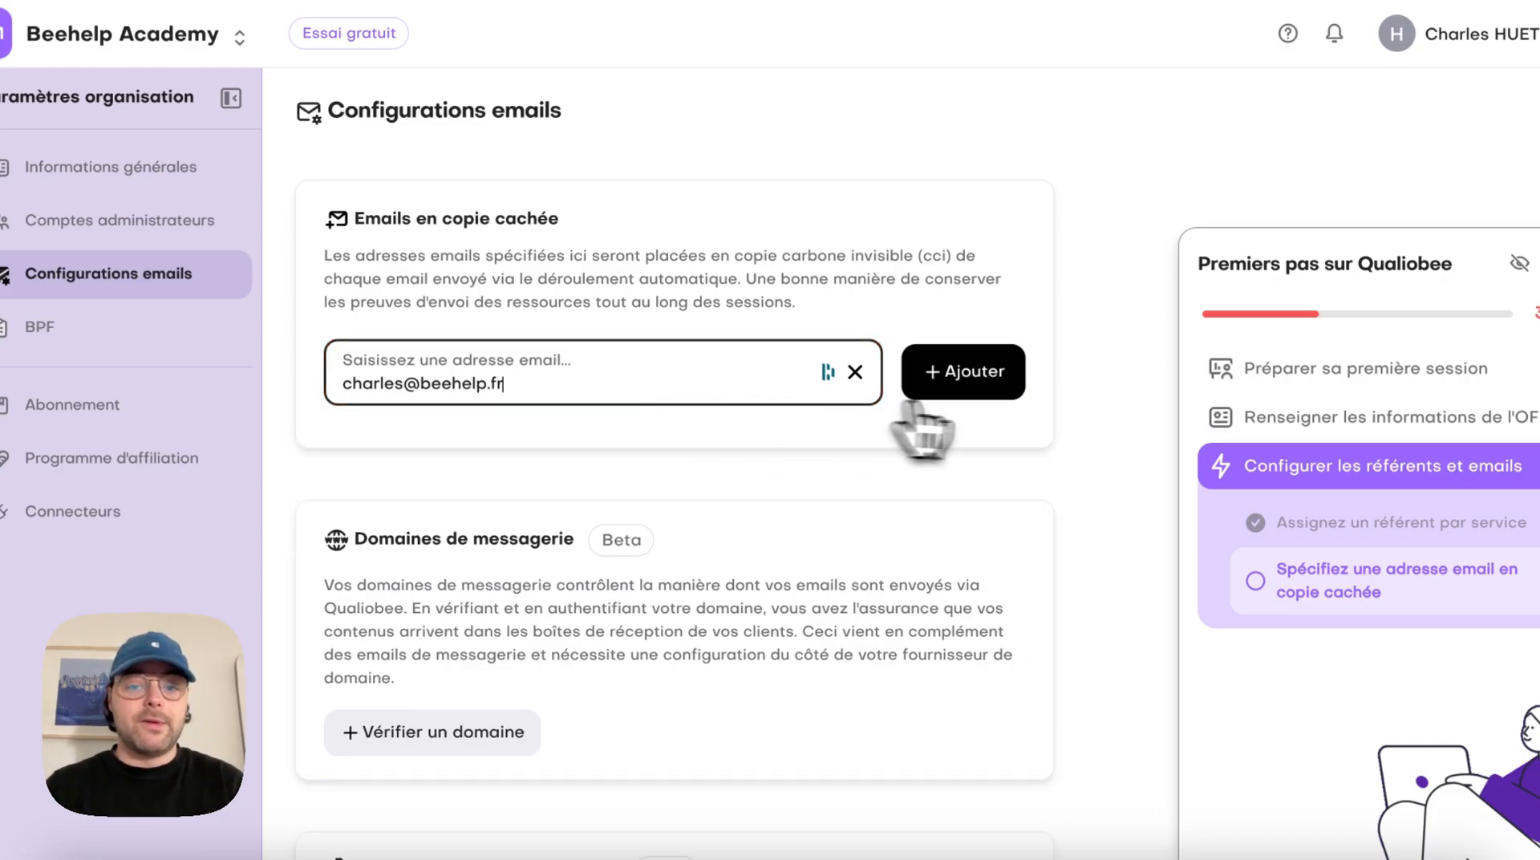
pyautogui.click(989, 383)
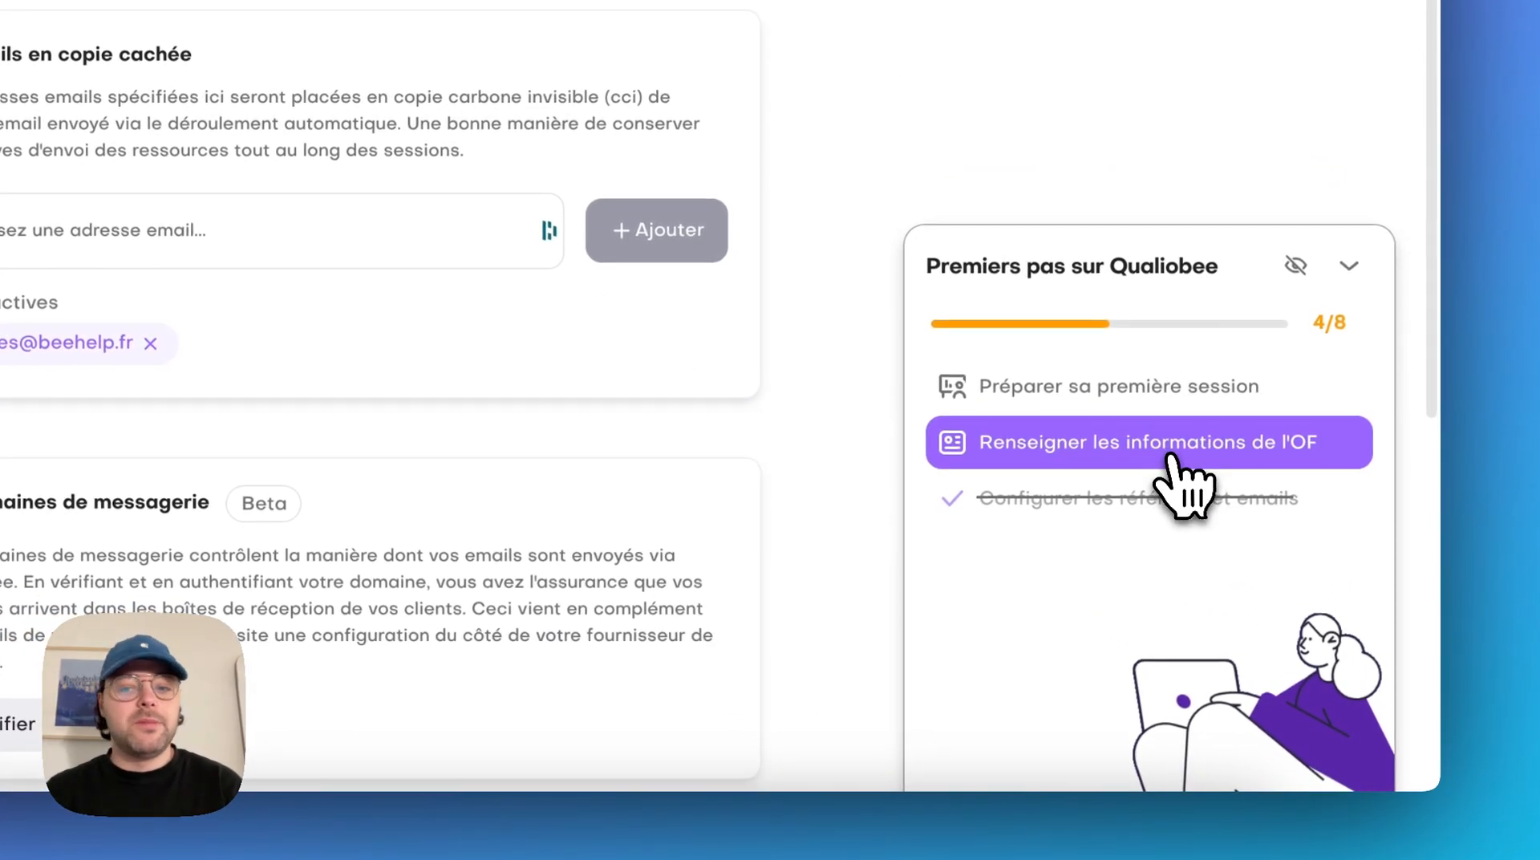
# Review the remaining tasks for the organisation's information, open the Bibliothèque and complete its five-part introductory tour
pyautogui.click(1176, 450)
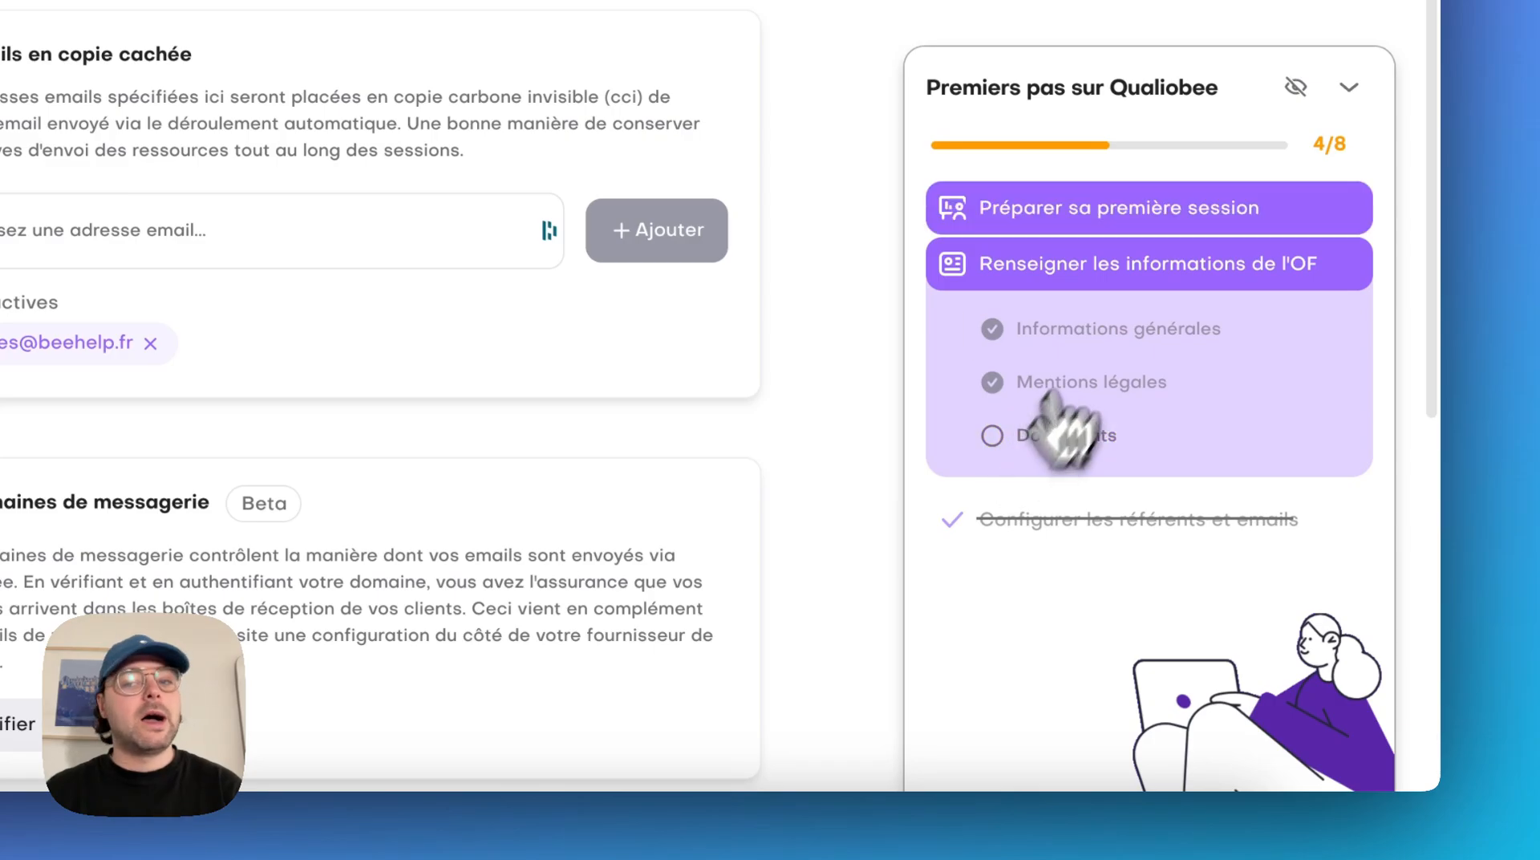
pyautogui.click(1211, 259)
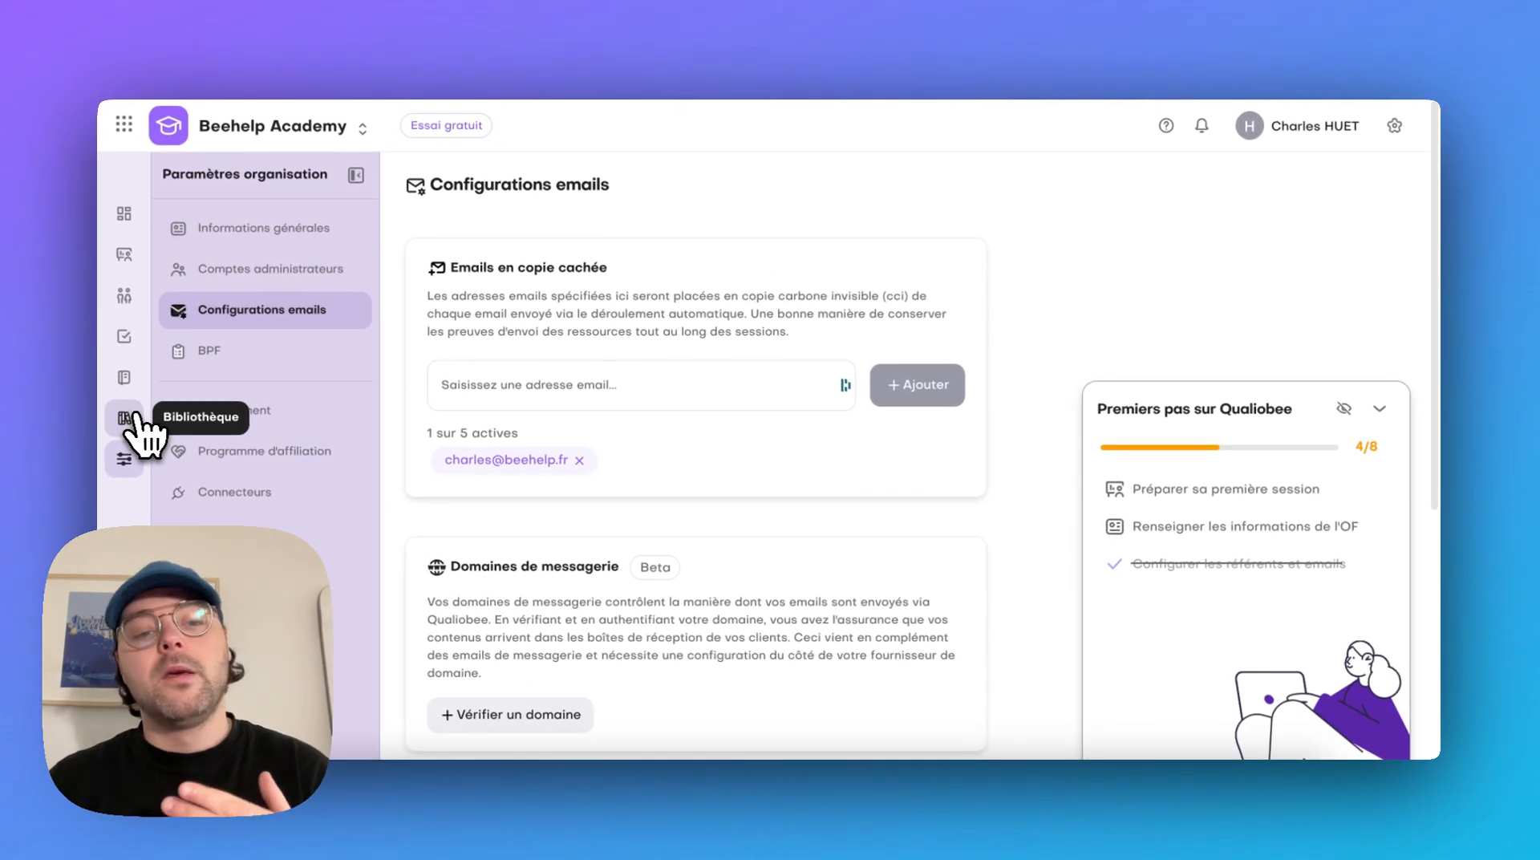
pyautogui.click(135, 416)
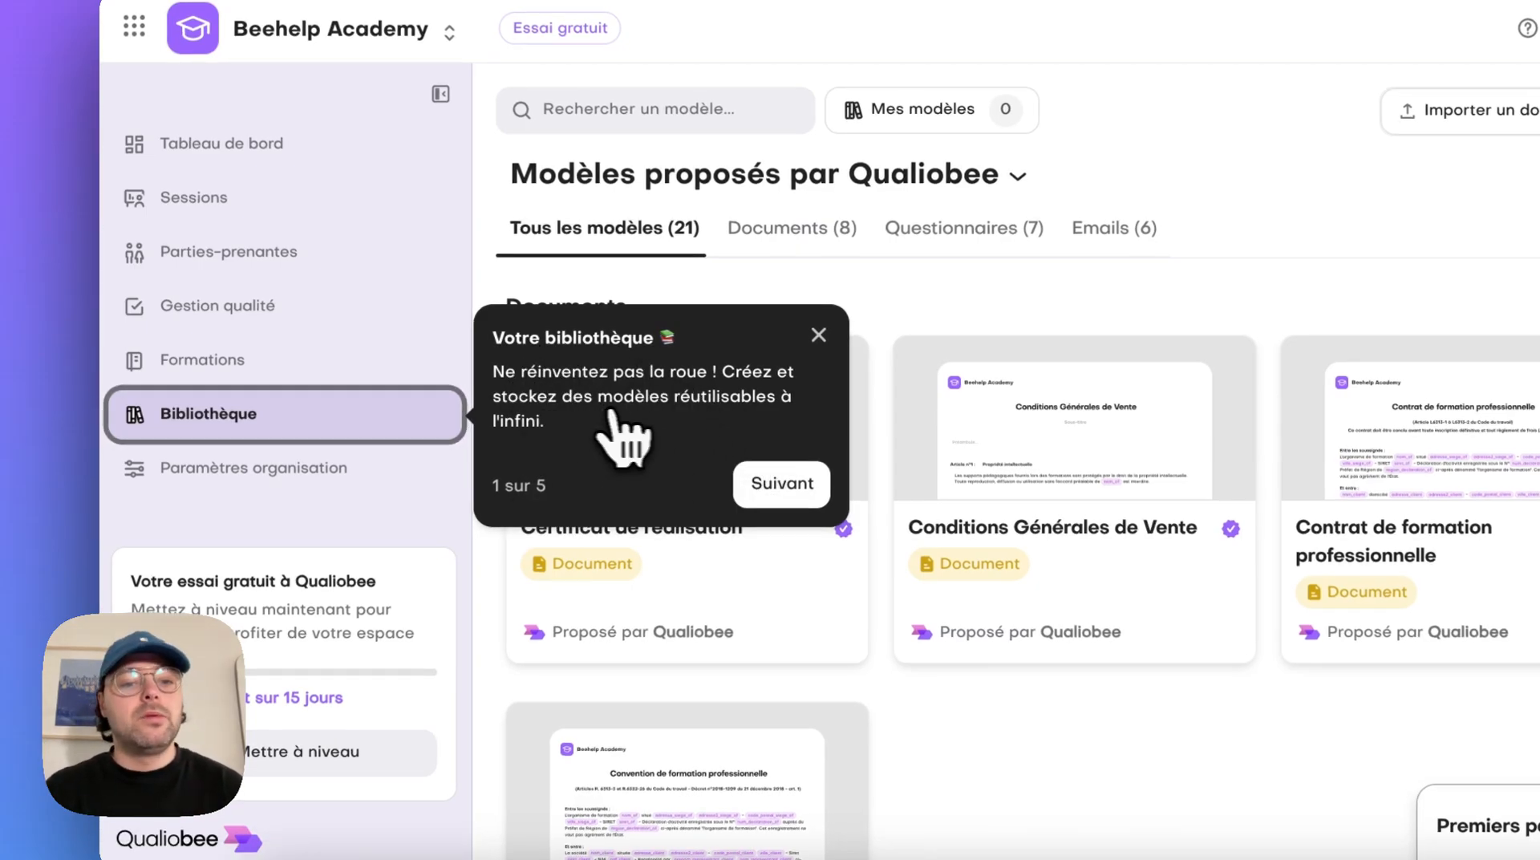
pyautogui.click(798, 493)
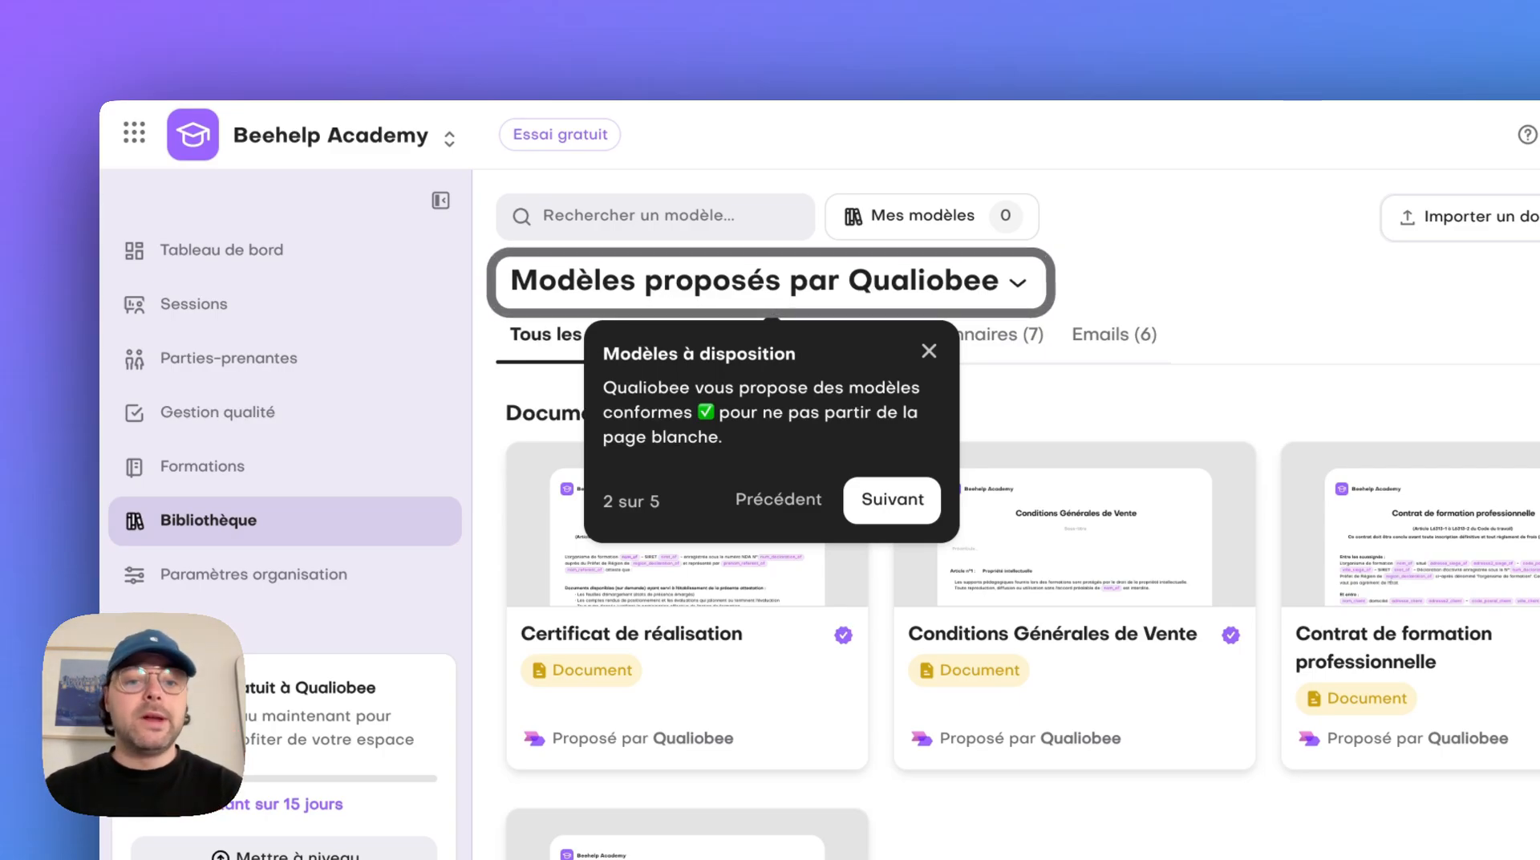
pyautogui.click(889, 504)
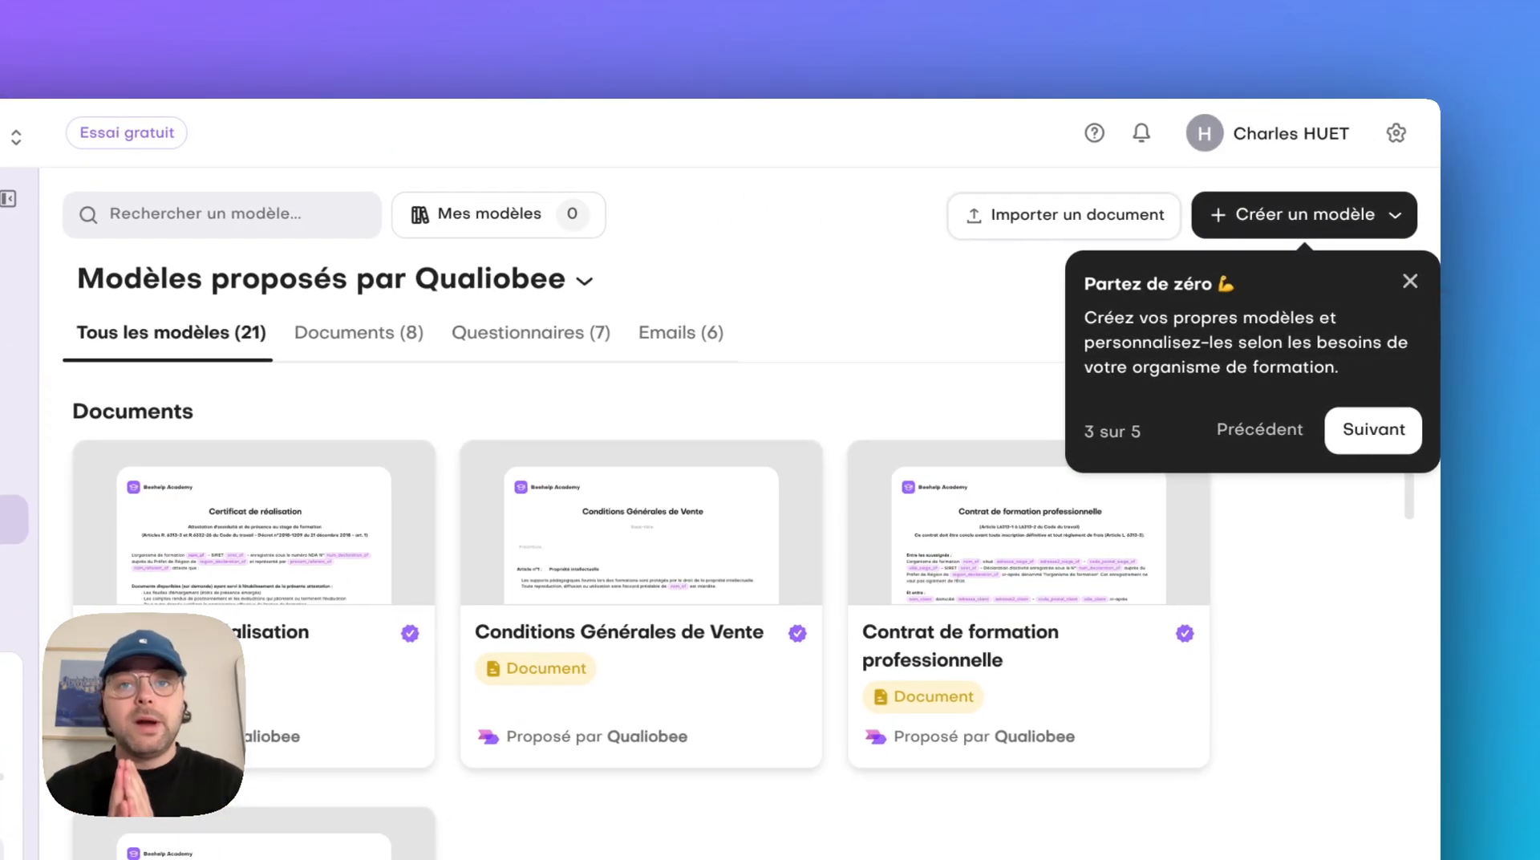
pyautogui.click(1373, 430)
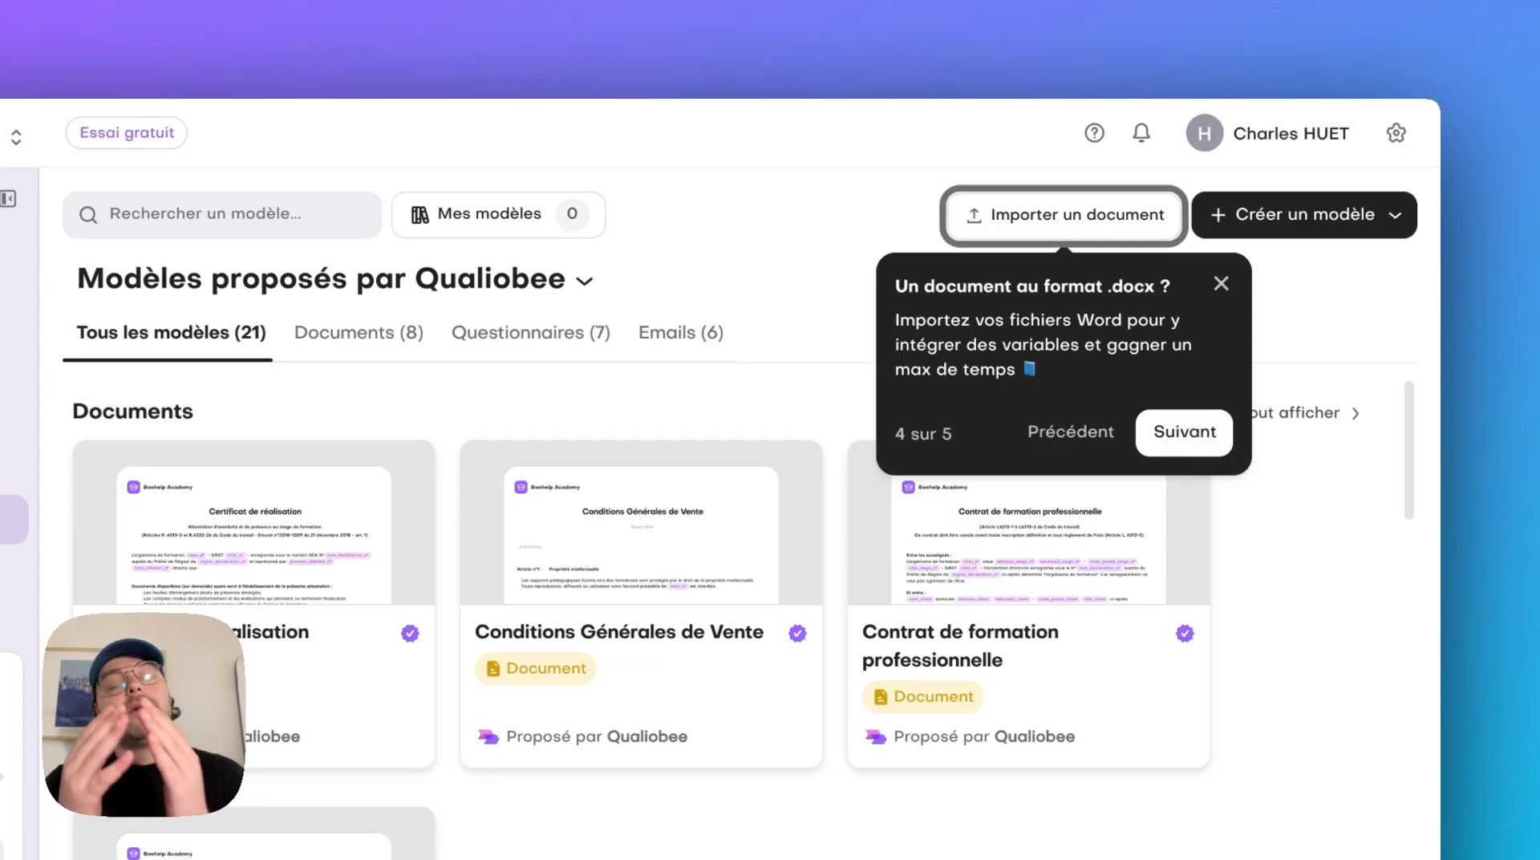
pyautogui.click(1185, 431)
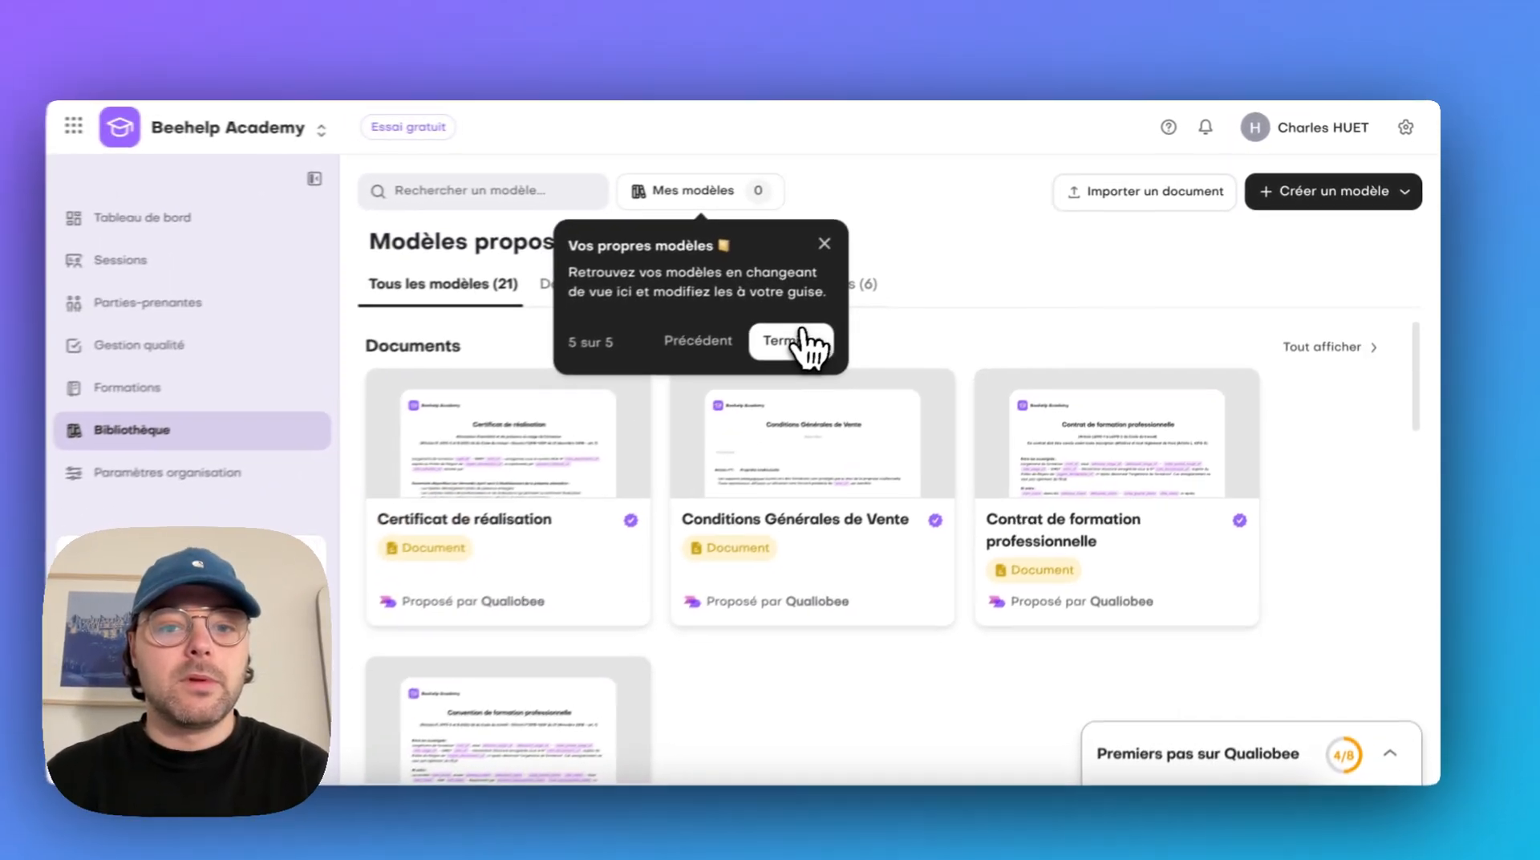
pyautogui.click(594, 415)
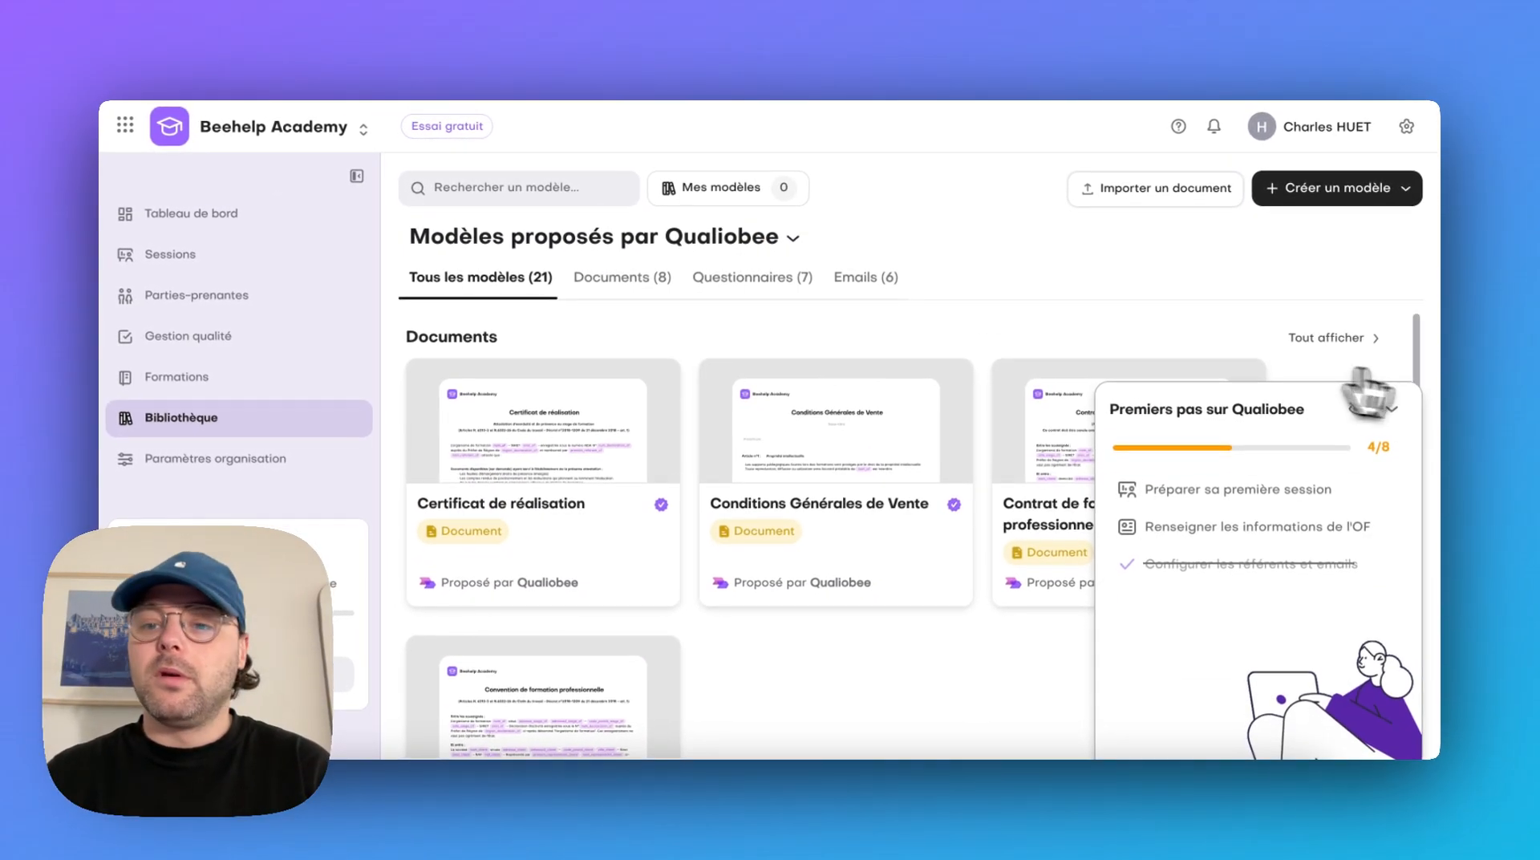
# Create a document from the proposed Conditions Générales de Vente template, look through its articles and return to the library
pyautogui.click(1265, 411)
pyautogui.scroll(-1, 934, 527)
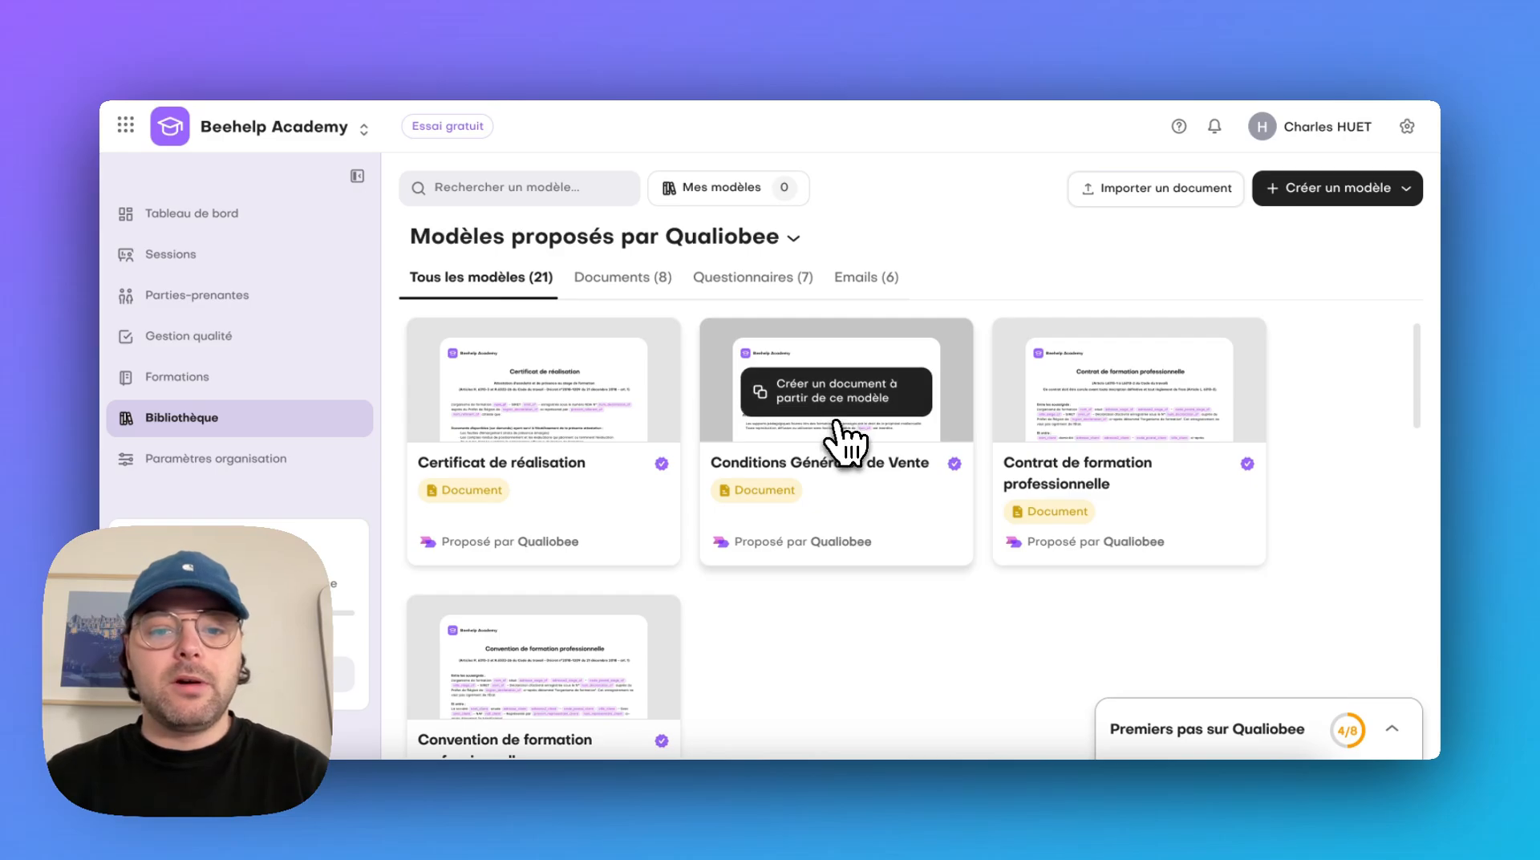
pyautogui.click(862, 401)
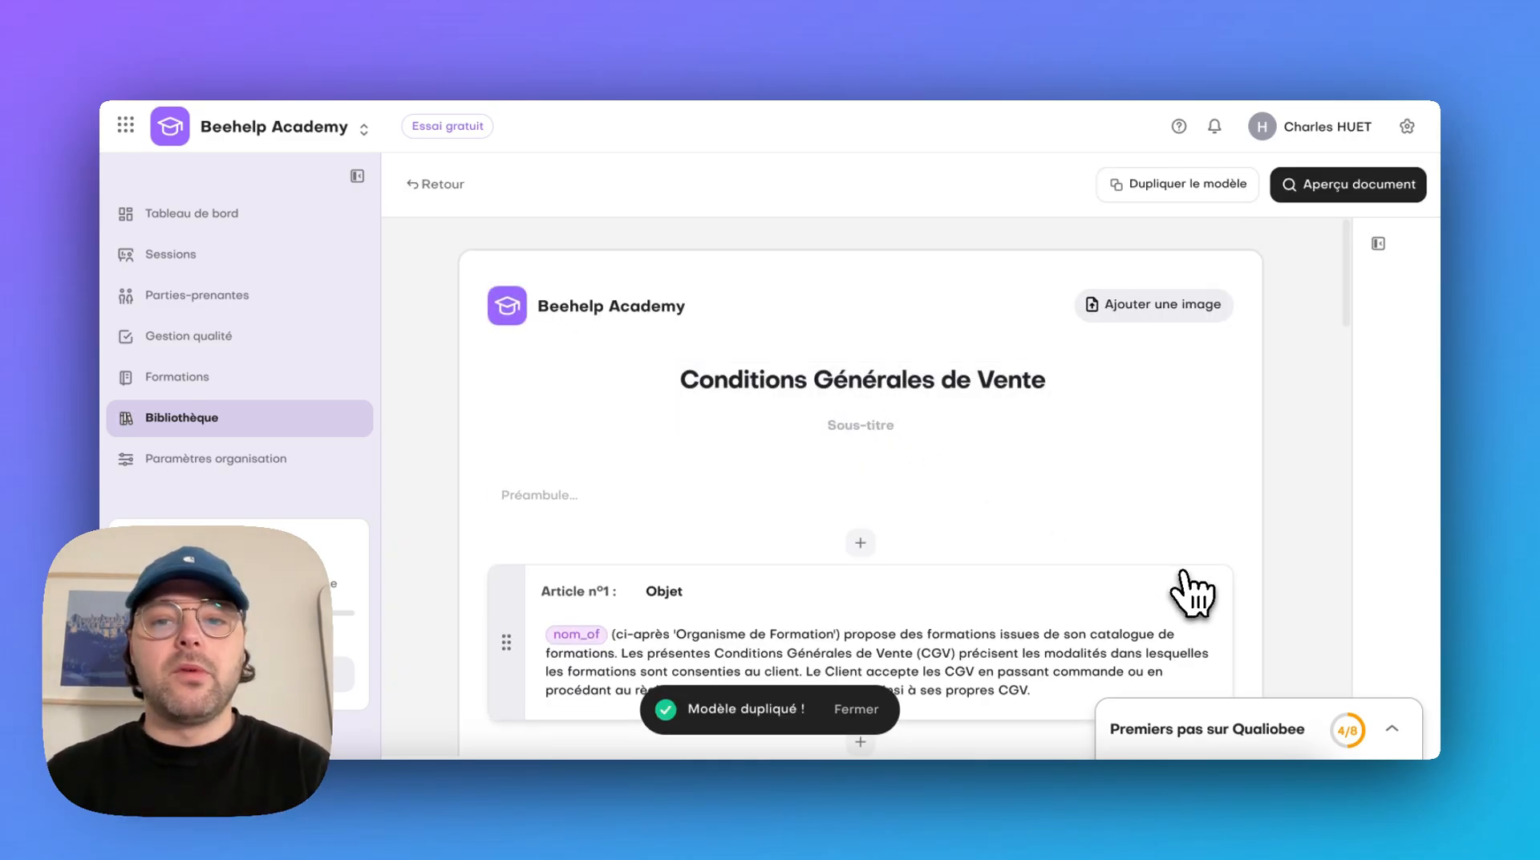
pyautogui.scroll(-10, 1248, 474)
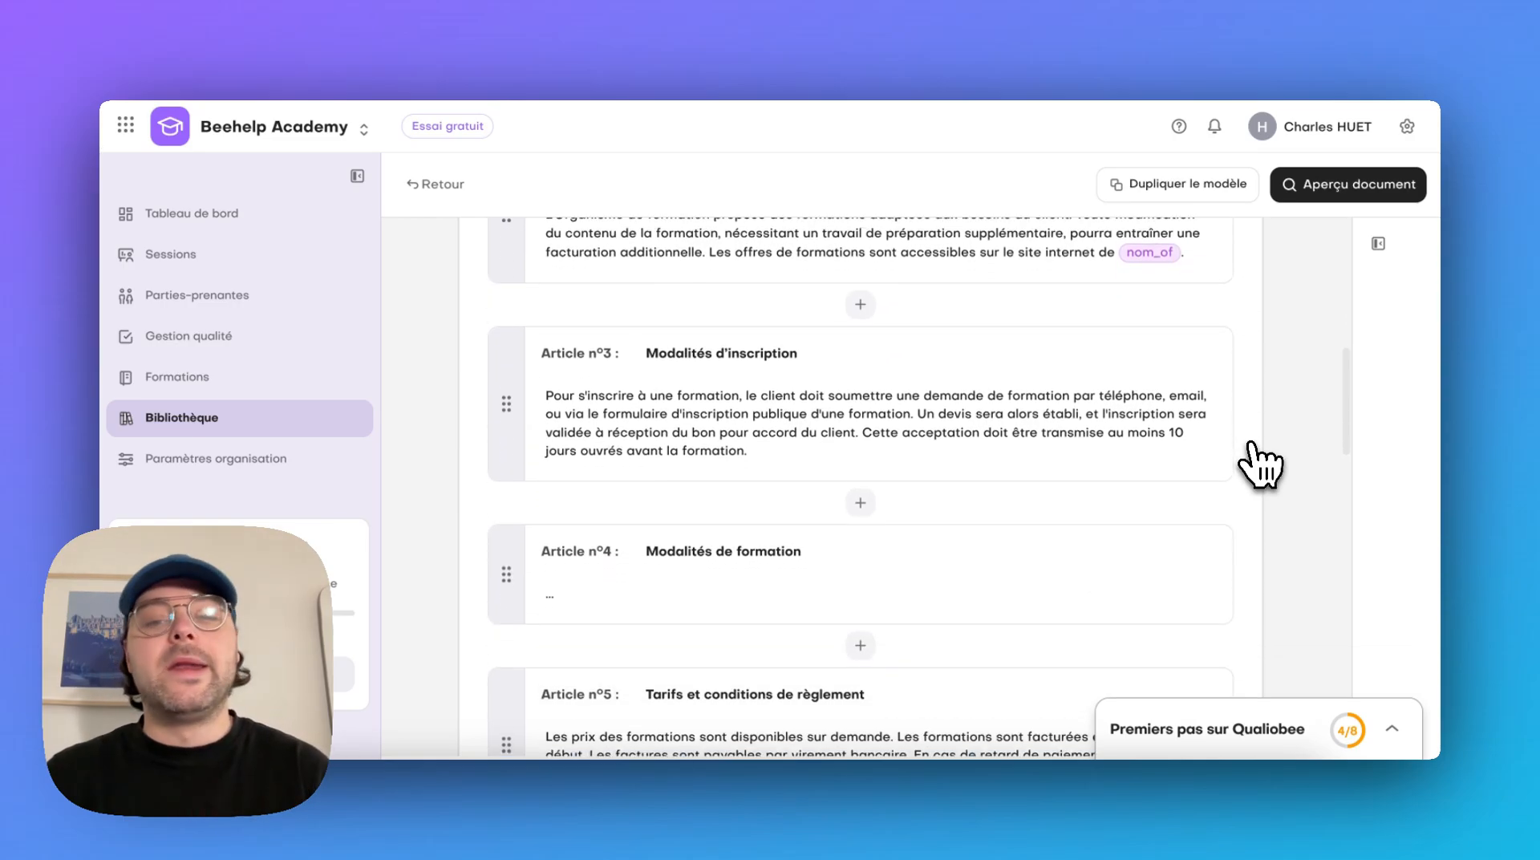
pyautogui.scroll(8, 1259, 463)
pyautogui.scroll(-3, 1259, 463)
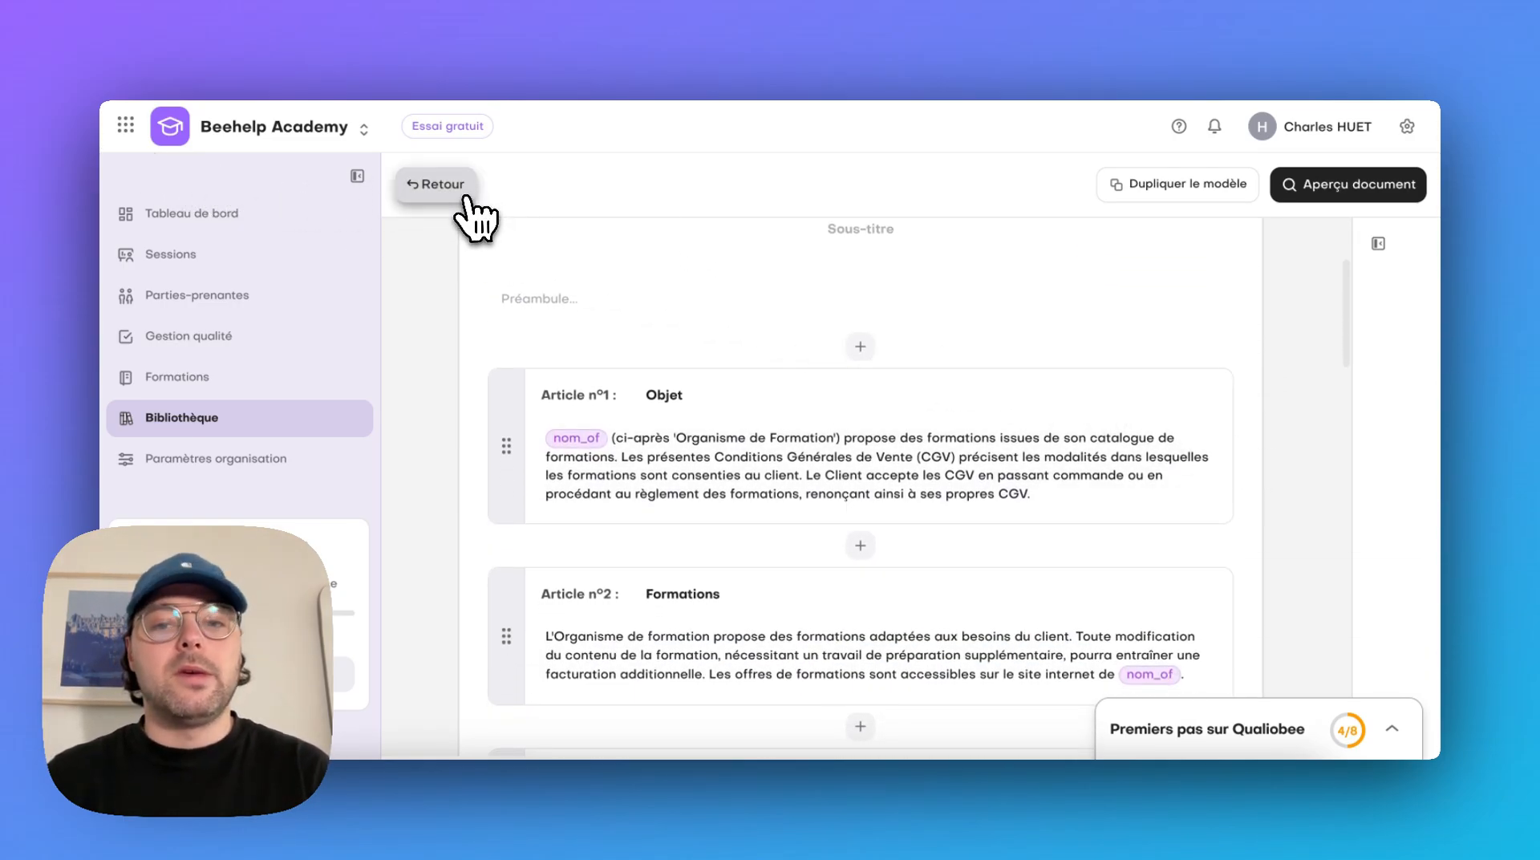
pyautogui.click(439, 185)
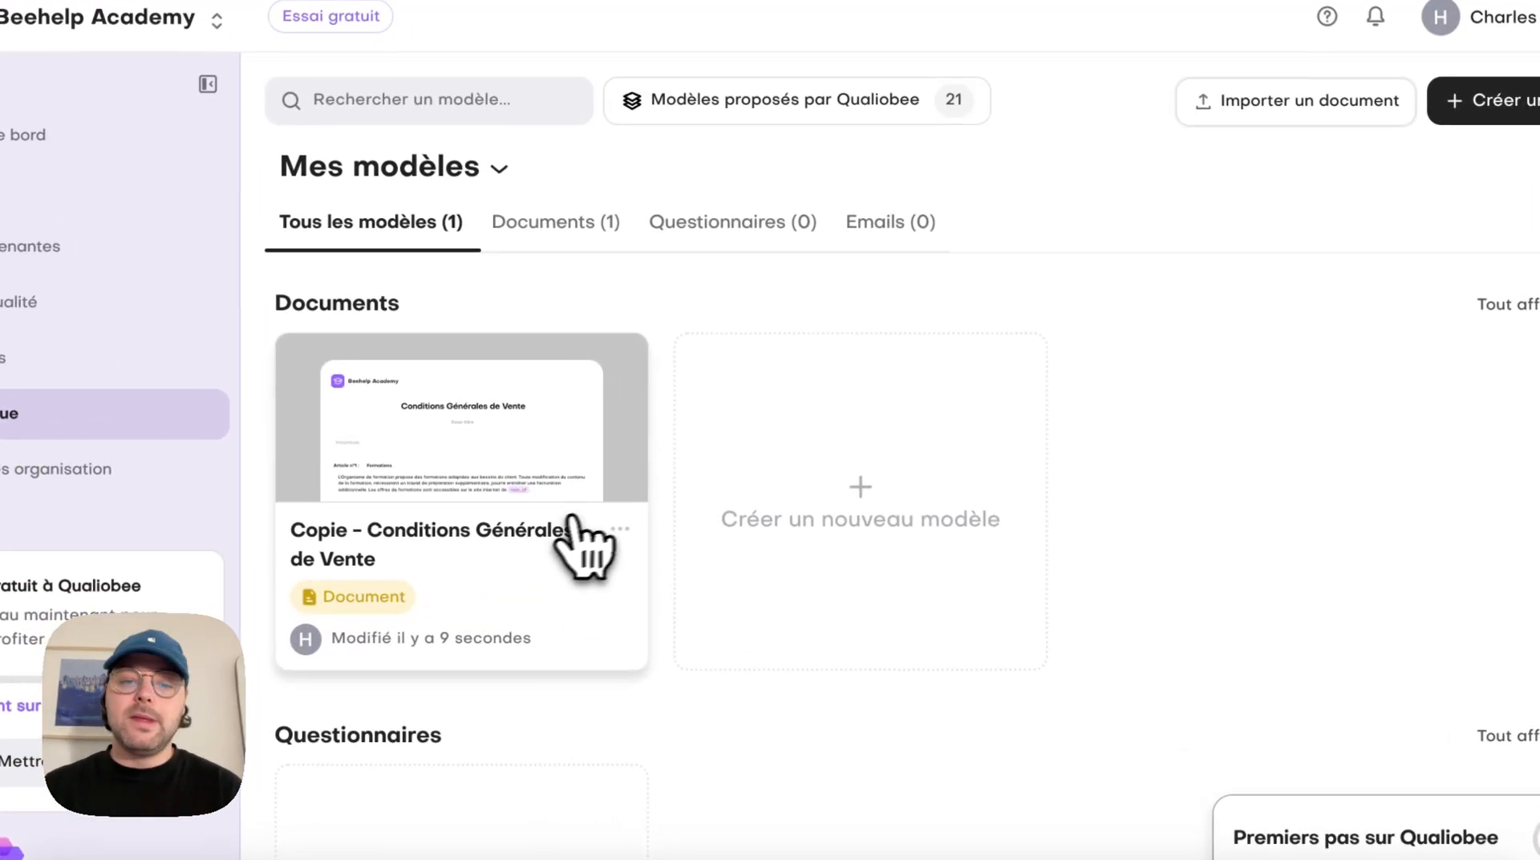
# Rename the copied terms-of-sale template as "Conditions Générales de Vente"
pyautogui.click(659, 502)
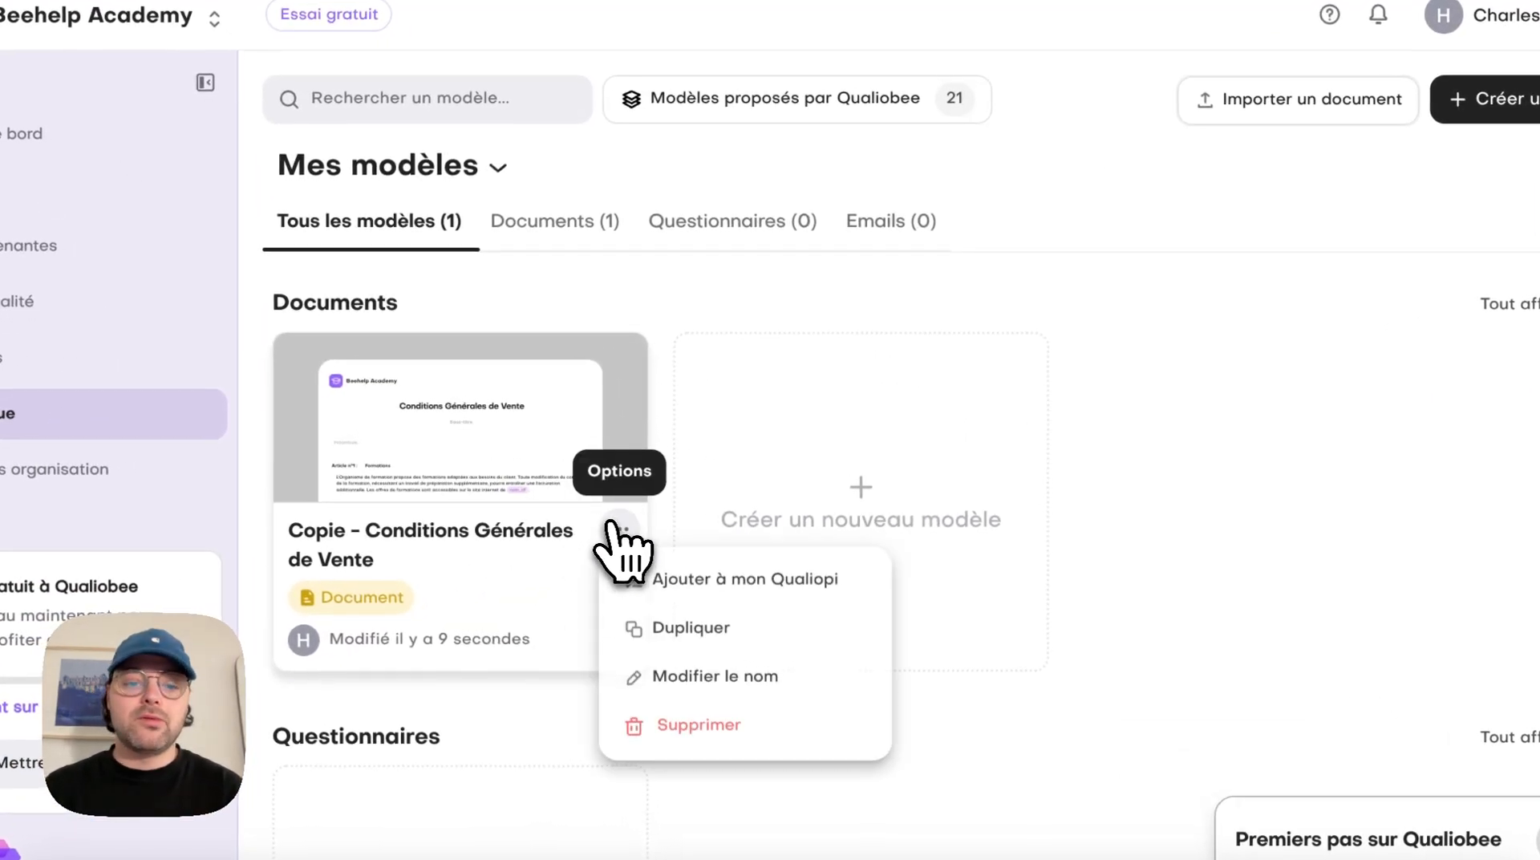
pyautogui.click(710, 676)
pyautogui.doubleClick(552, 435)
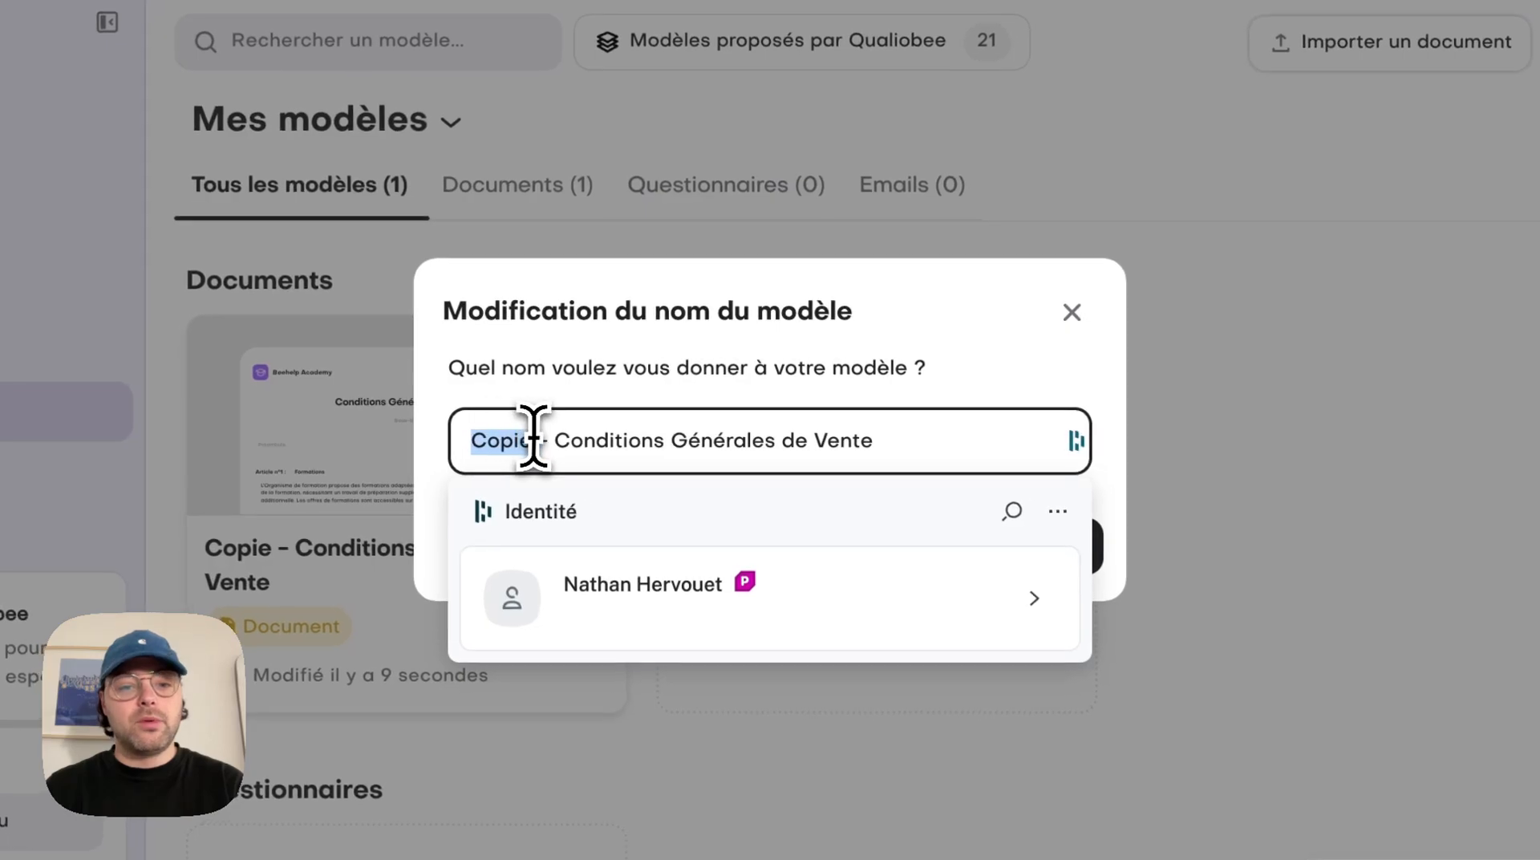
pyautogui.moveTo(533, 437); pyautogui.dragTo(602, 516)
pyautogui.press('BackSpace')
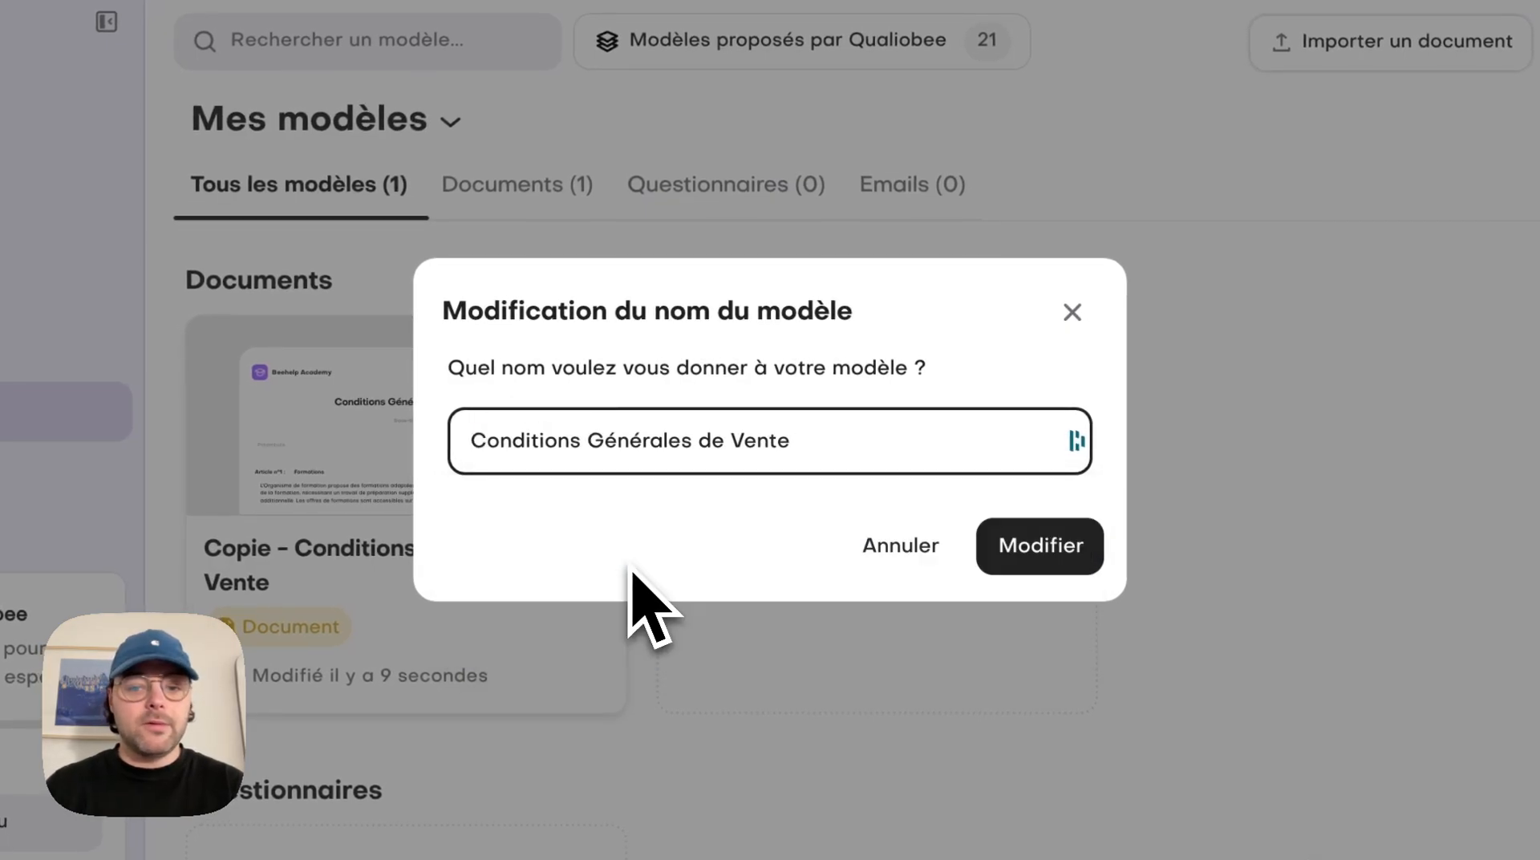
pyautogui.click(1071, 551)
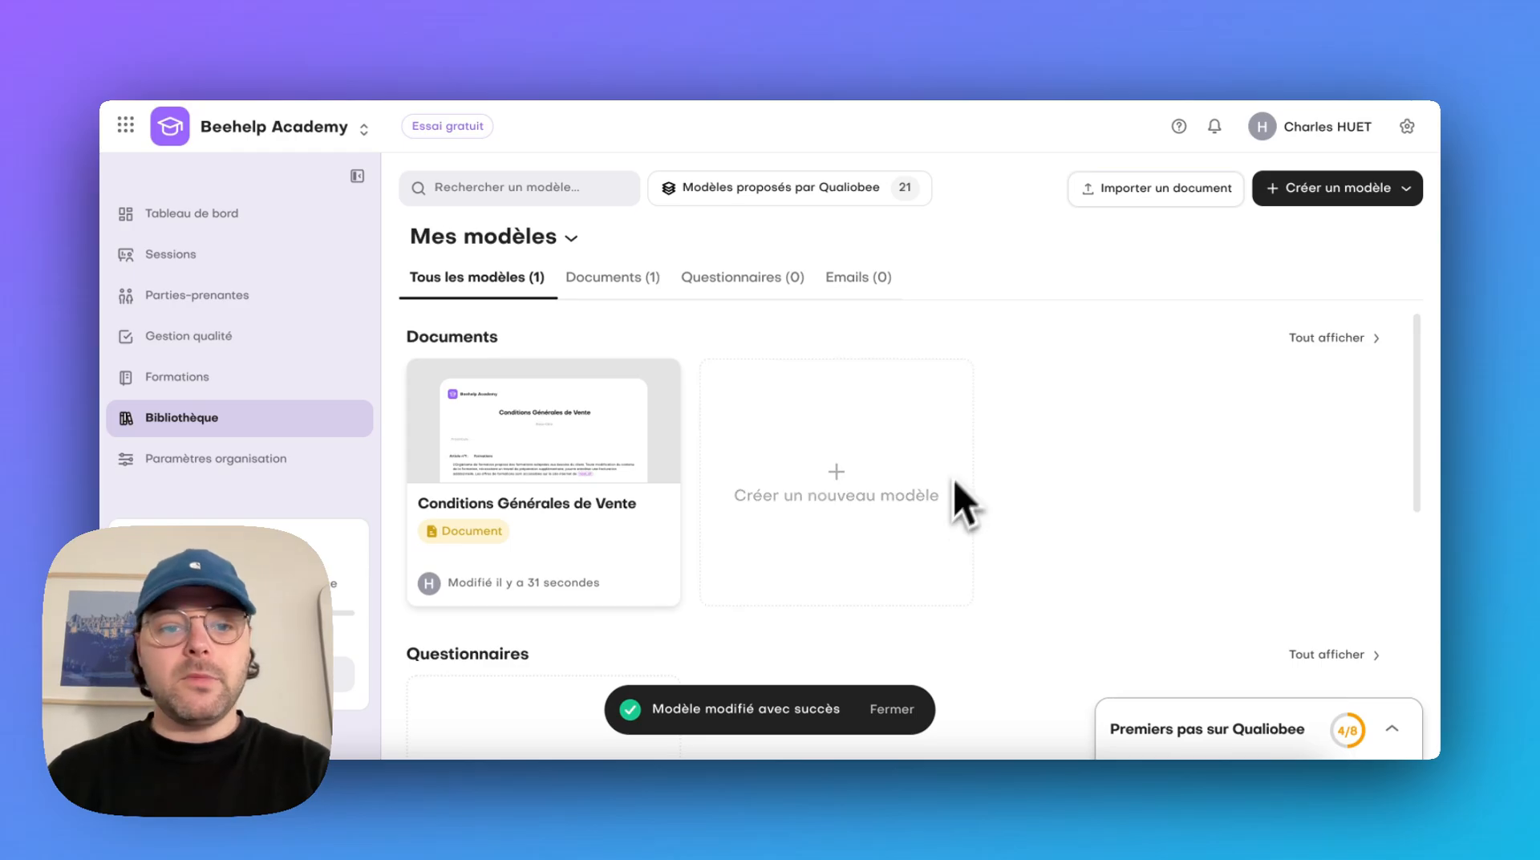
# Create a document from the Règlement intérieur template among the documents proposed by Qualiobee, and return to the library
pyautogui.click(832, 193)
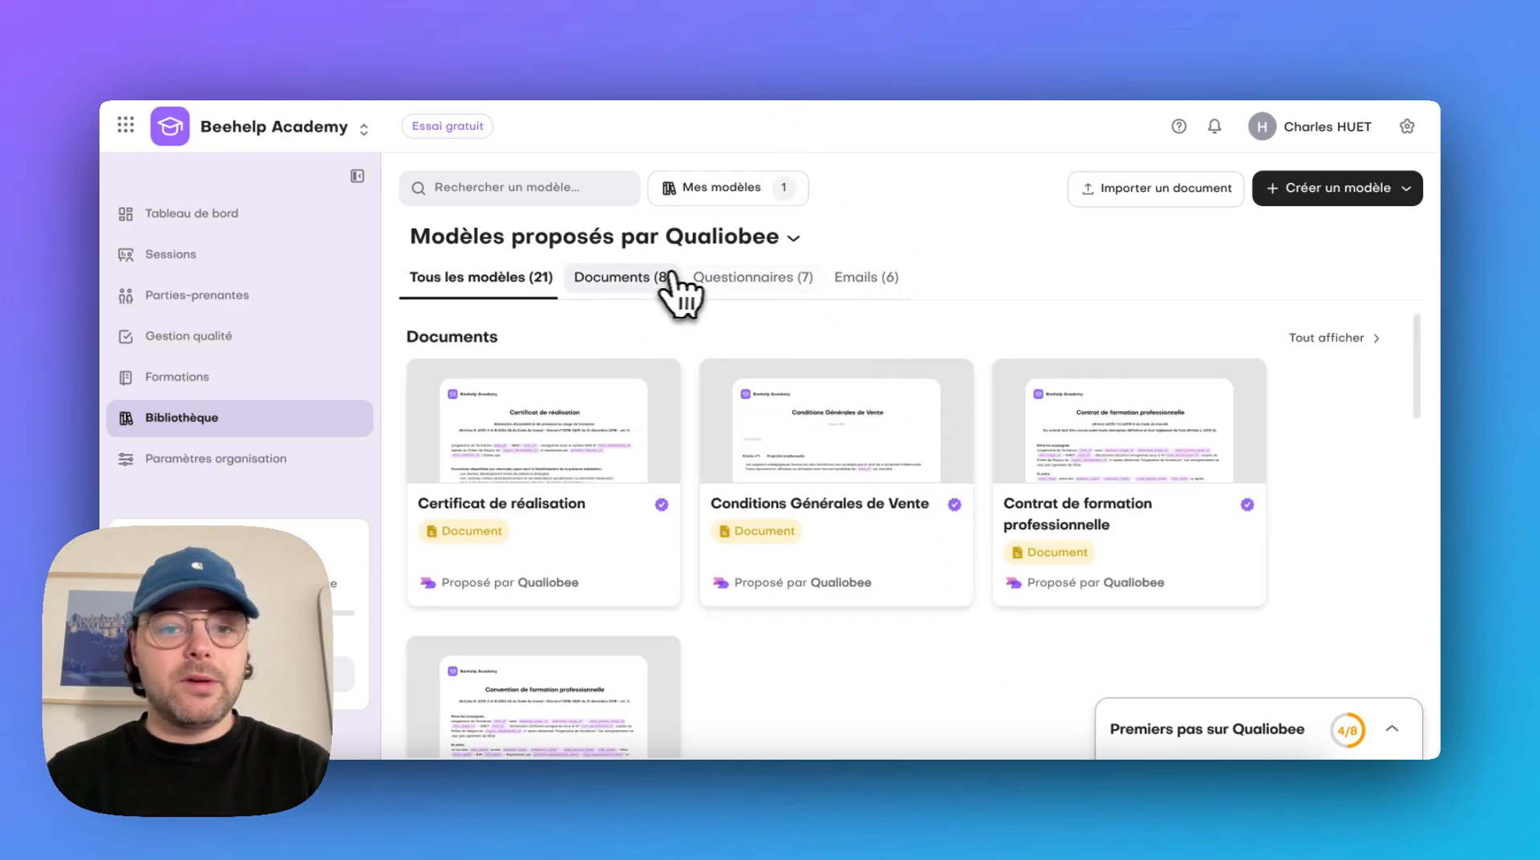
pyautogui.click(634, 279)
pyautogui.scroll(-3, 1031, 629)
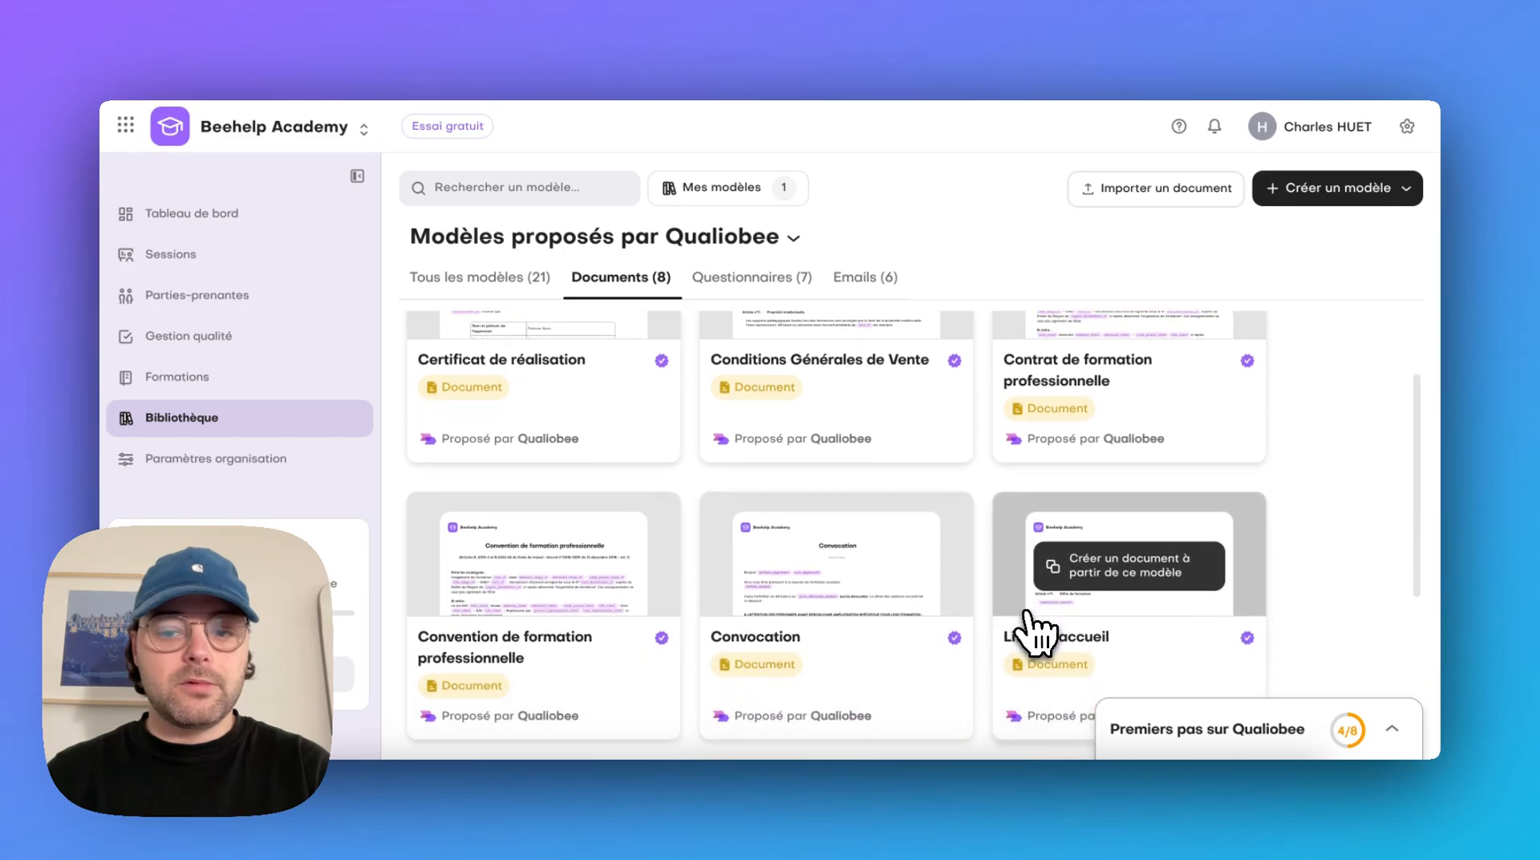
pyautogui.scroll(-2, 1029, 621)
pyautogui.moveTo(935, 612)
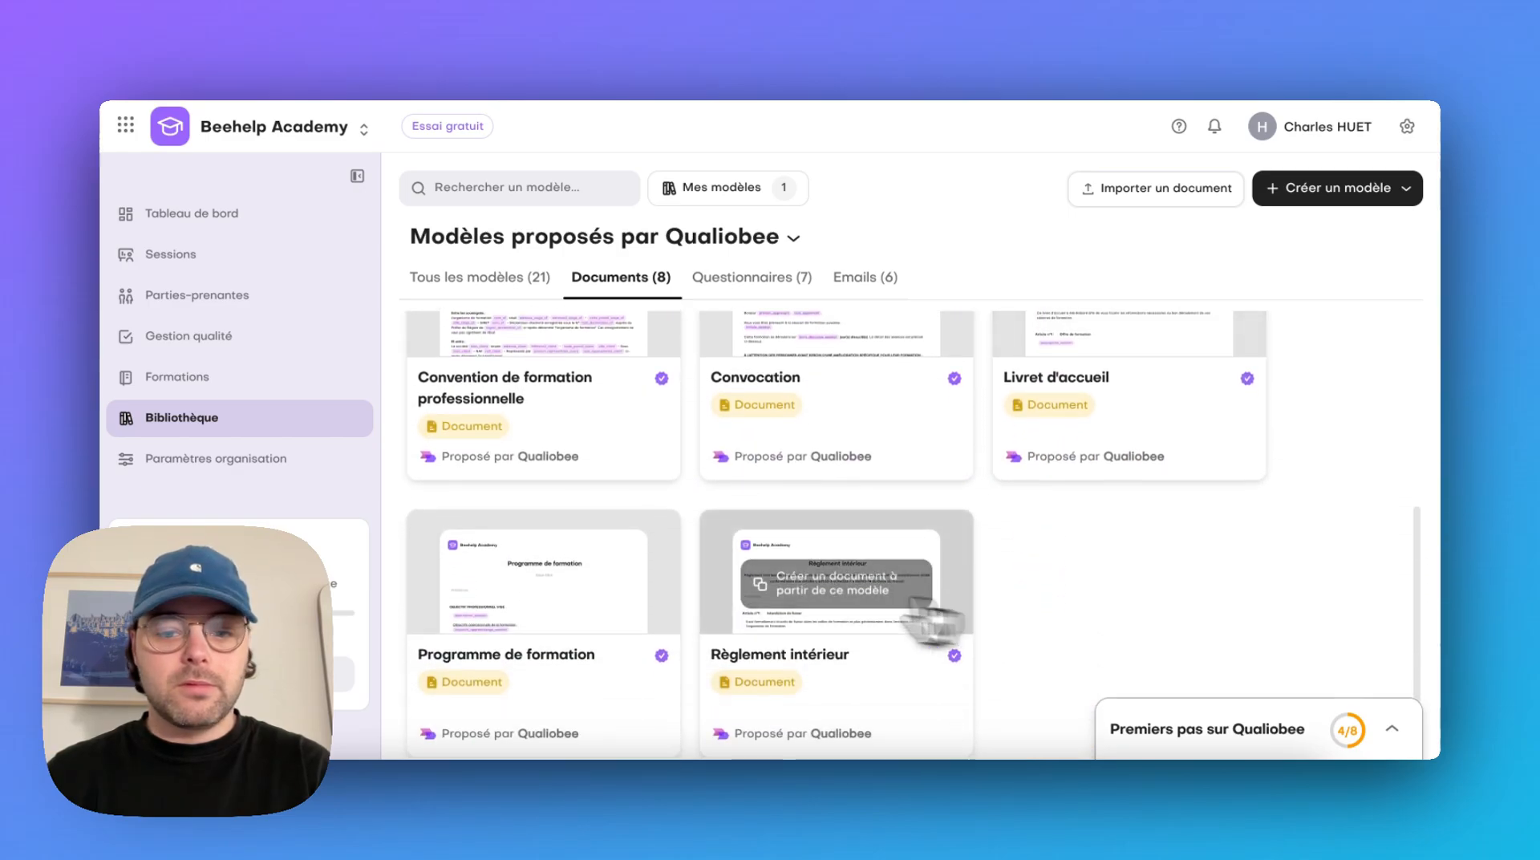
pyautogui.click(870, 603)
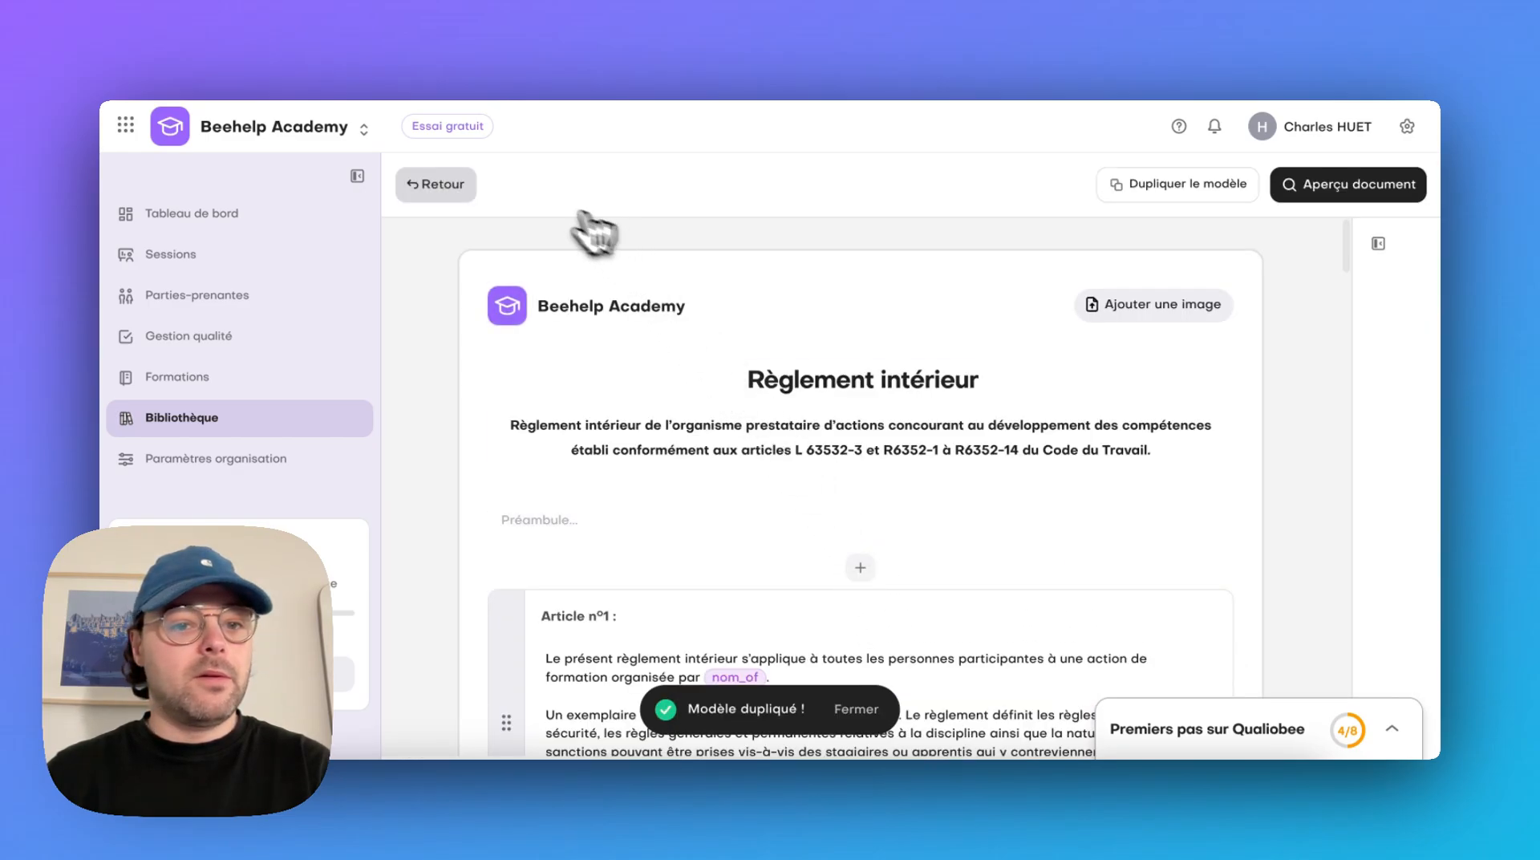
pyautogui.click(431, 185)
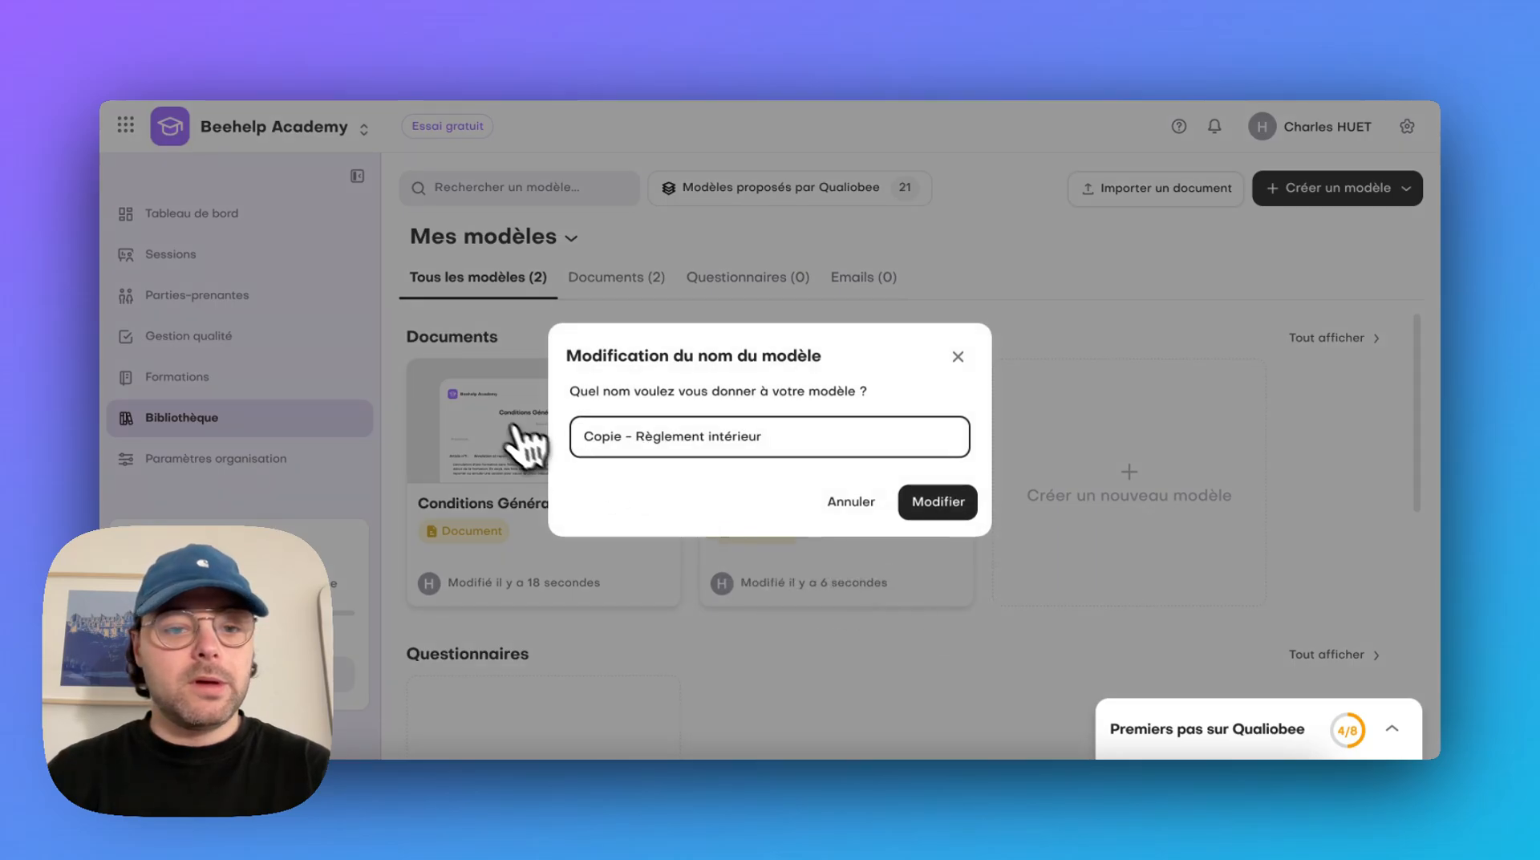
# Rename the copied internal-rules template as "Règlement intérieur"
pyautogui.click(579, 437)
pyautogui.moveTo(535, 438); pyautogui.dragTo(637, 513)
pyautogui.press('Left')
pyautogui.press('Right')
pyautogui.press('Right')
pyautogui.press('Right')
pyautogui.press('Right')
pyautogui.press('Right')
pyautogui.press('Right')
pyautogui.press('Right')
pyautogui.press('Right')
pyautogui.press('BackSpace')
pyautogui.press('BackSpace')
pyautogui.press('BackSpace')
pyautogui.press('BackSpace')
pyautogui.press('BackSpace')
pyautogui.press('BackSpace')
pyautogui.press('BackSpace')
pyautogui.press('BackSpace')
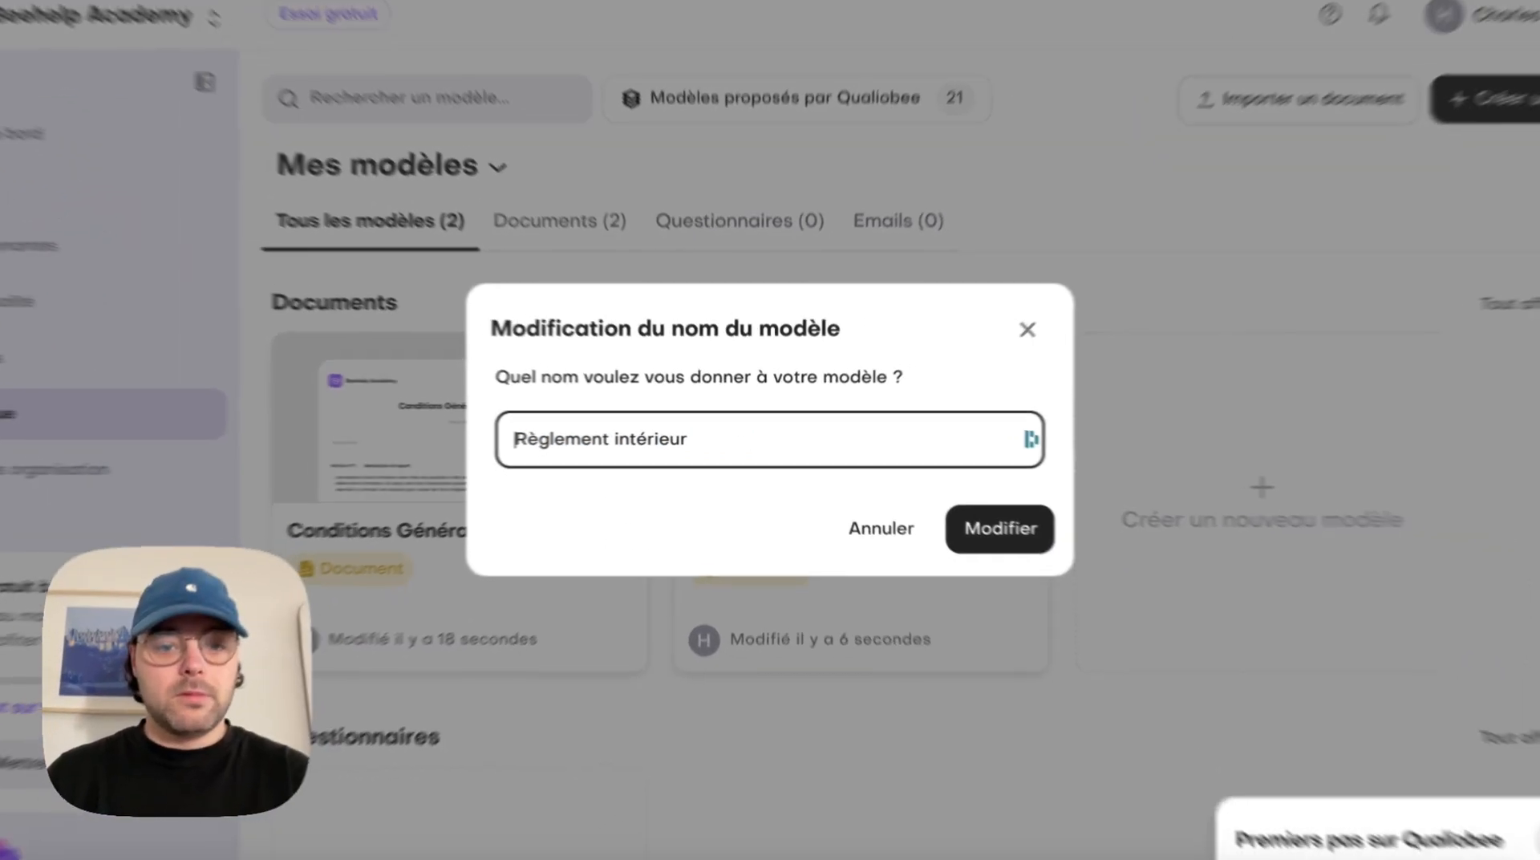
pyautogui.click(951, 511)
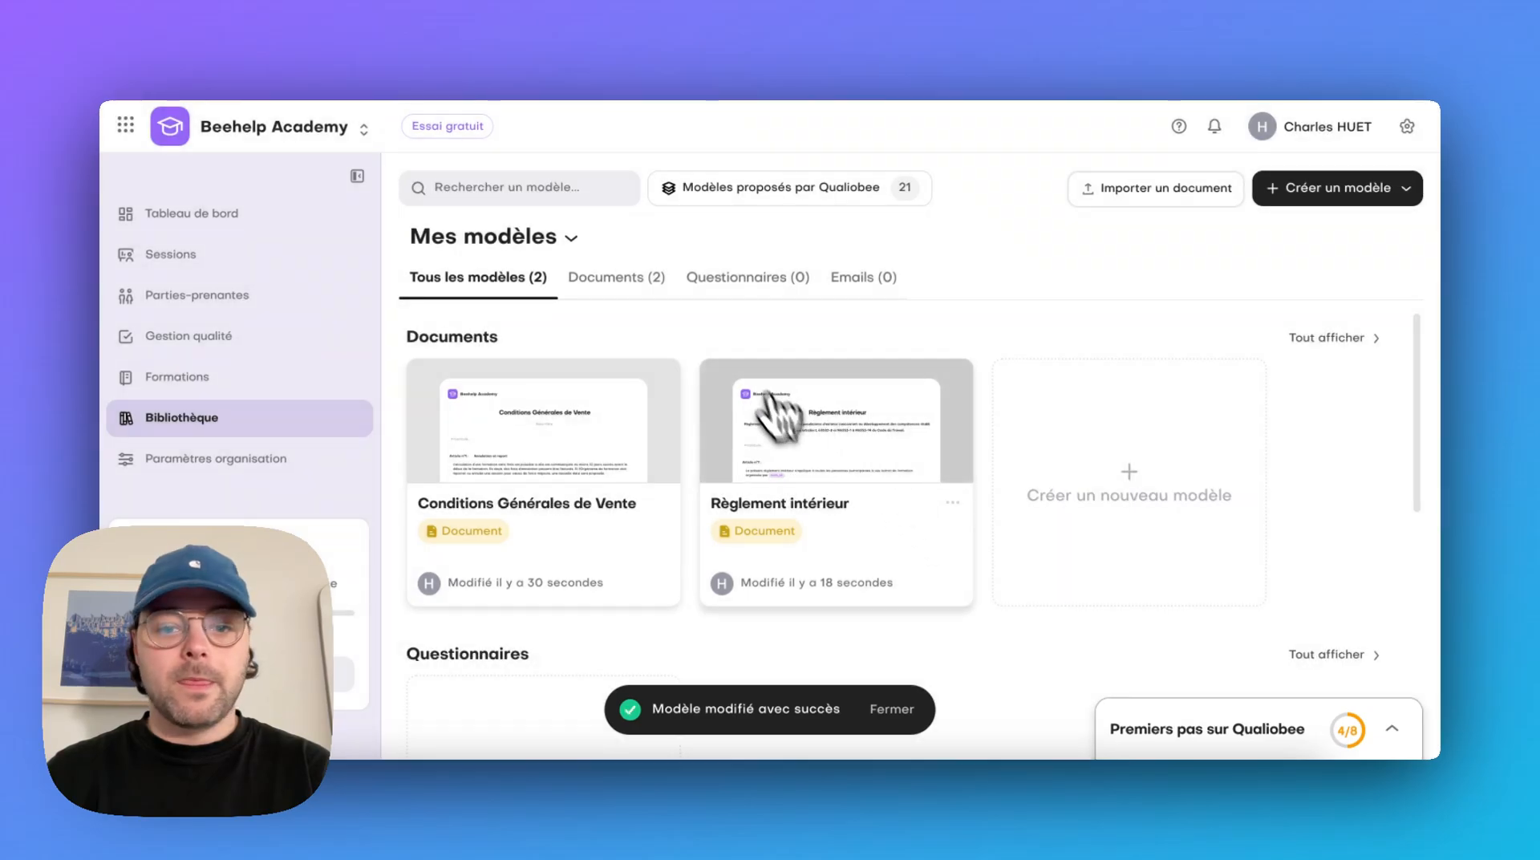
# Assign the "Conditions Générales de Vente" template as the organisation's CGV document in the organisation settings
pyautogui.click(286, 462)
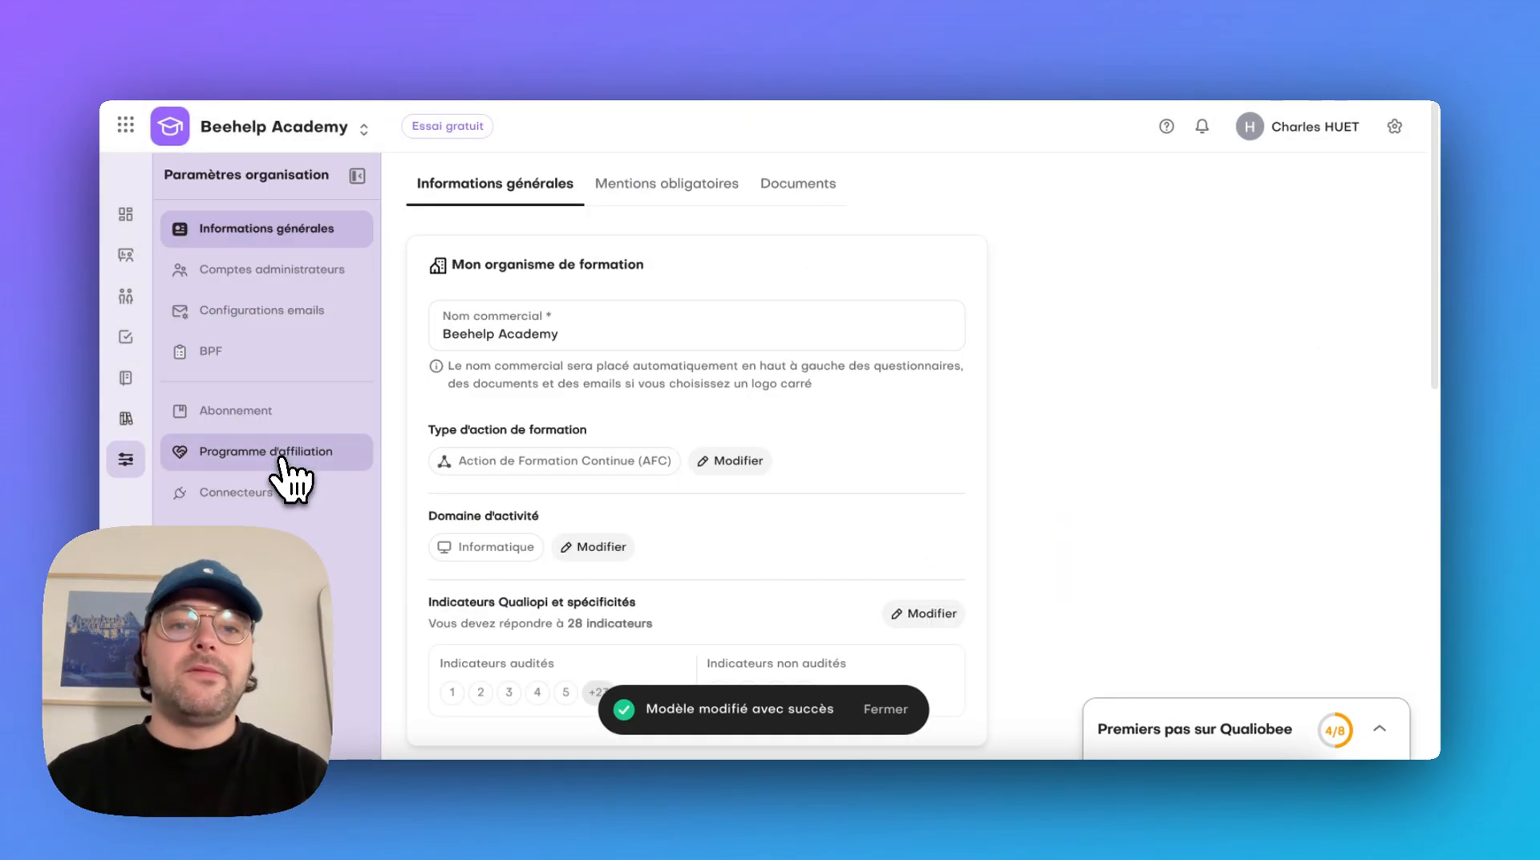
pyautogui.click(798, 188)
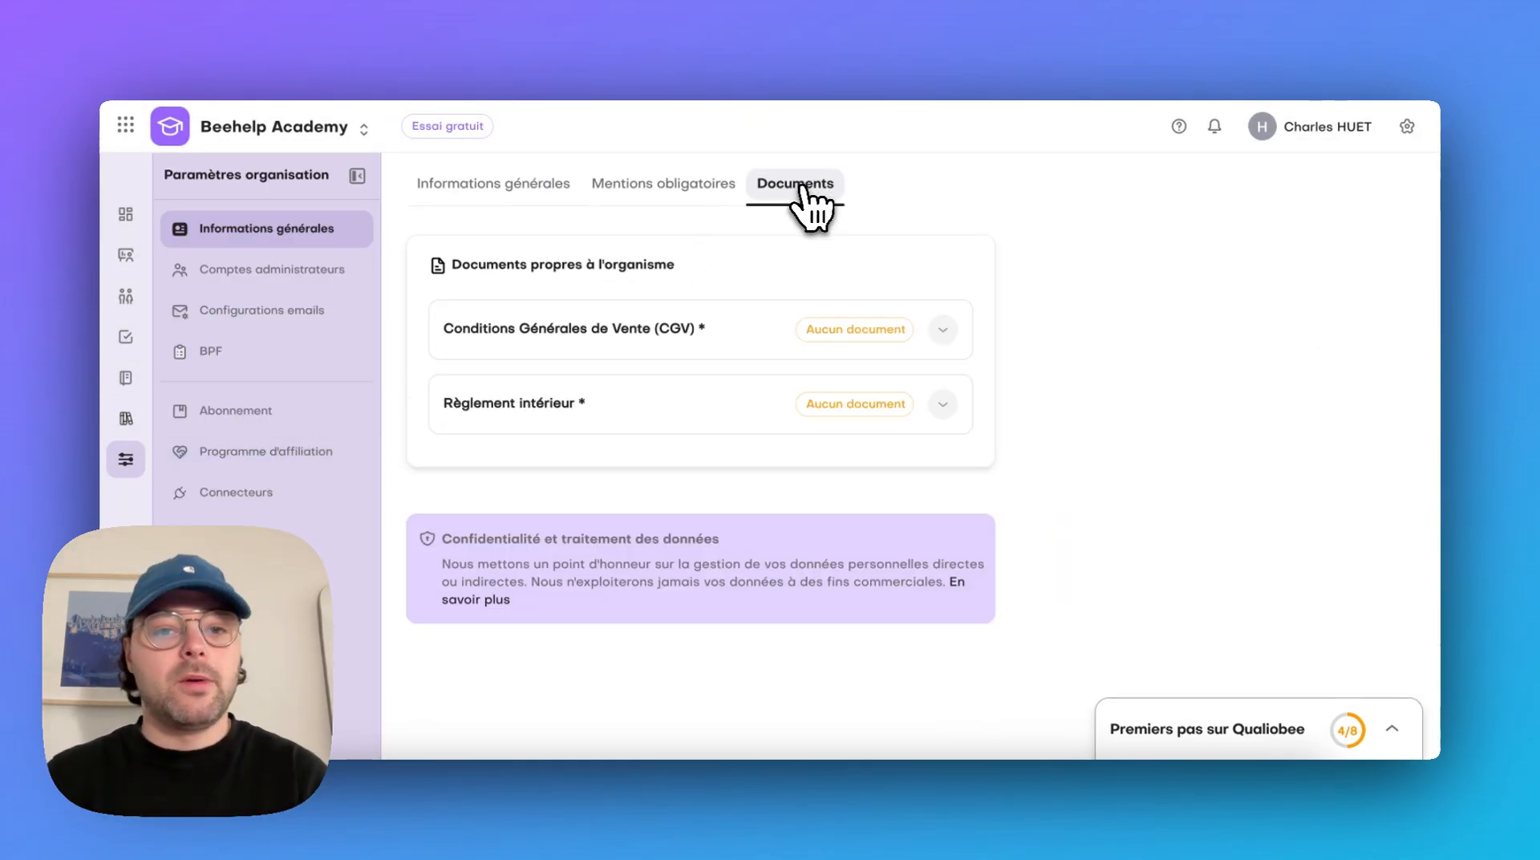
pyautogui.click(878, 321)
pyautogui.click(698, 390)
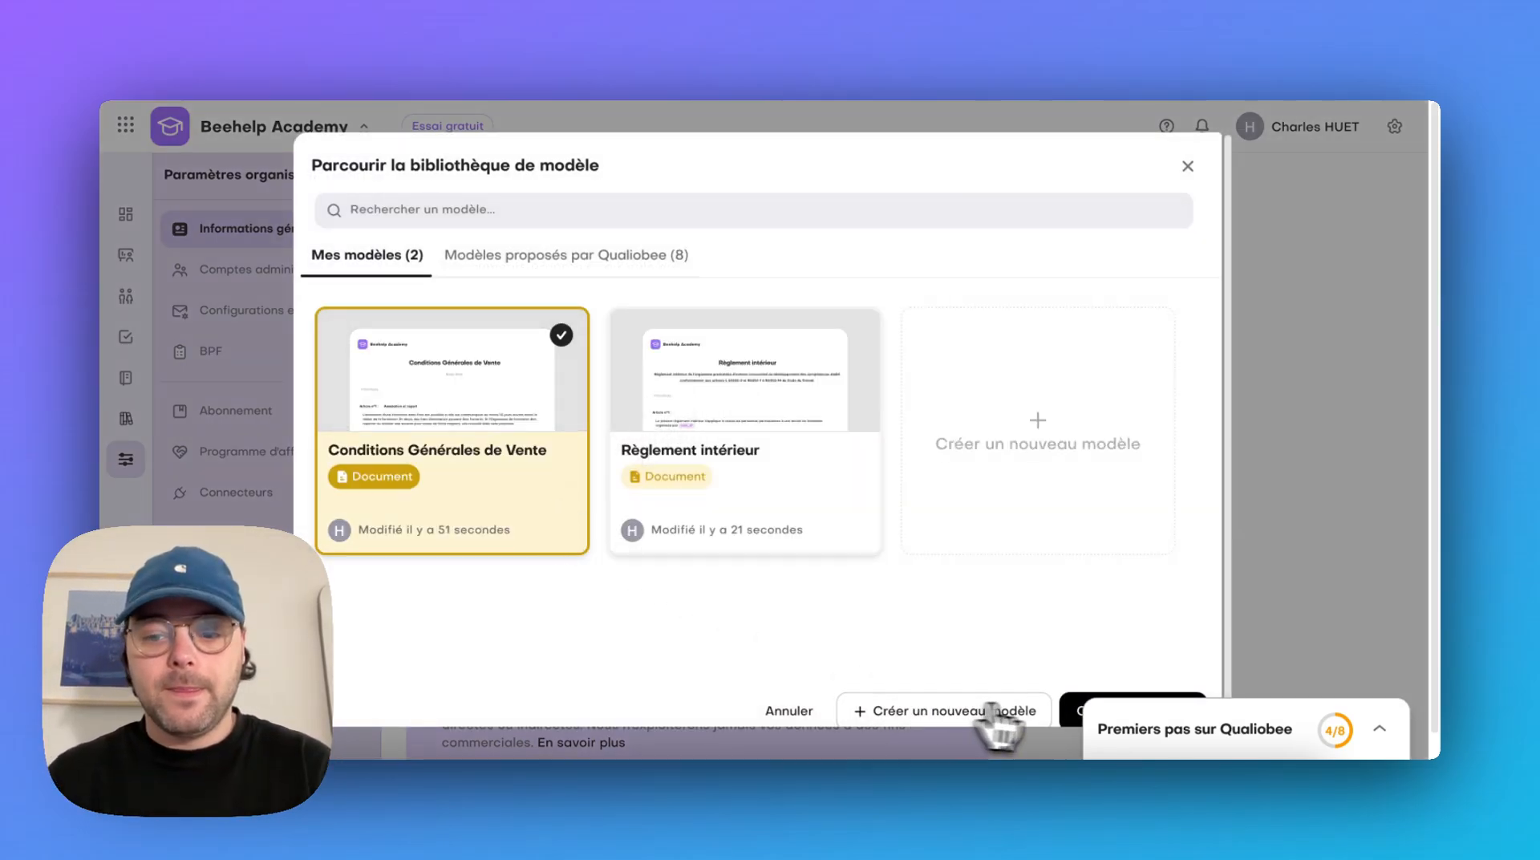
pyautogui.click(1083, 714)
# Assign the "Règlement intérieur" template as the organisation's internal rules document
pyautogui.click(842, 498)
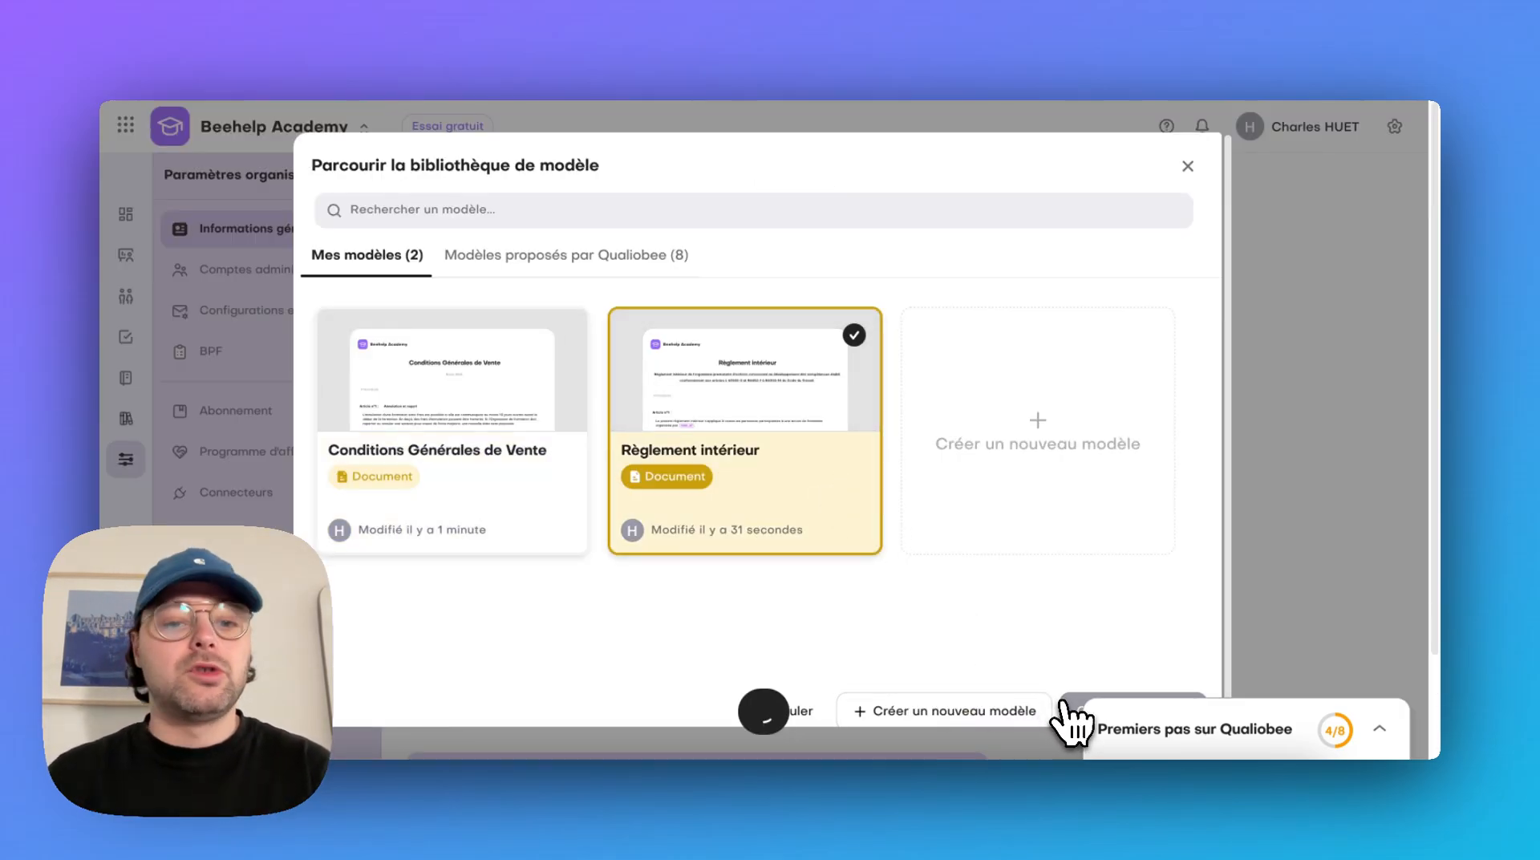
pyautogui.click(1063, 710)
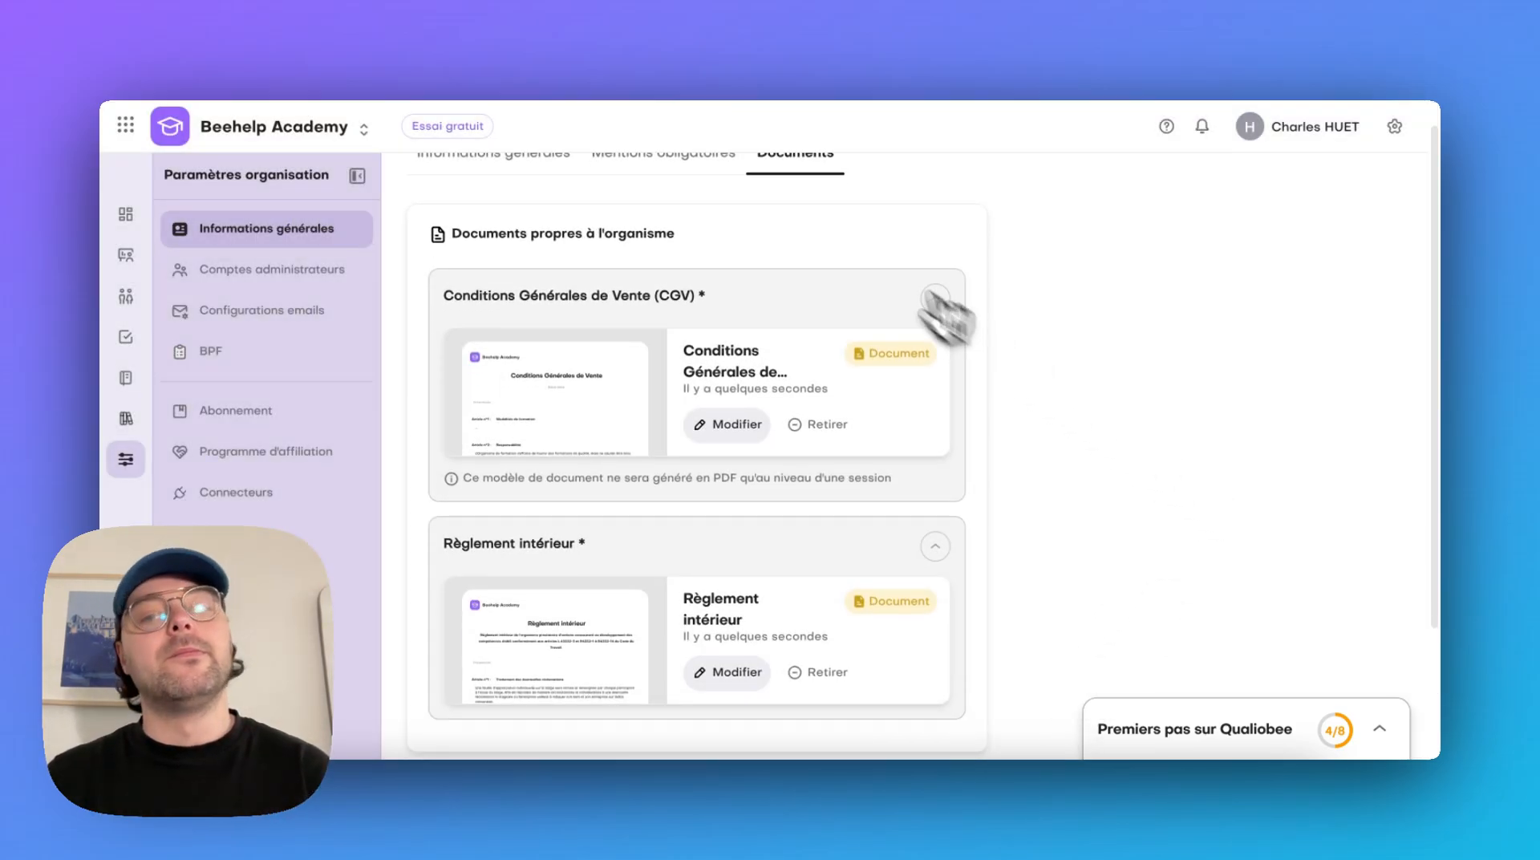
pyautogui.click(935, 300)
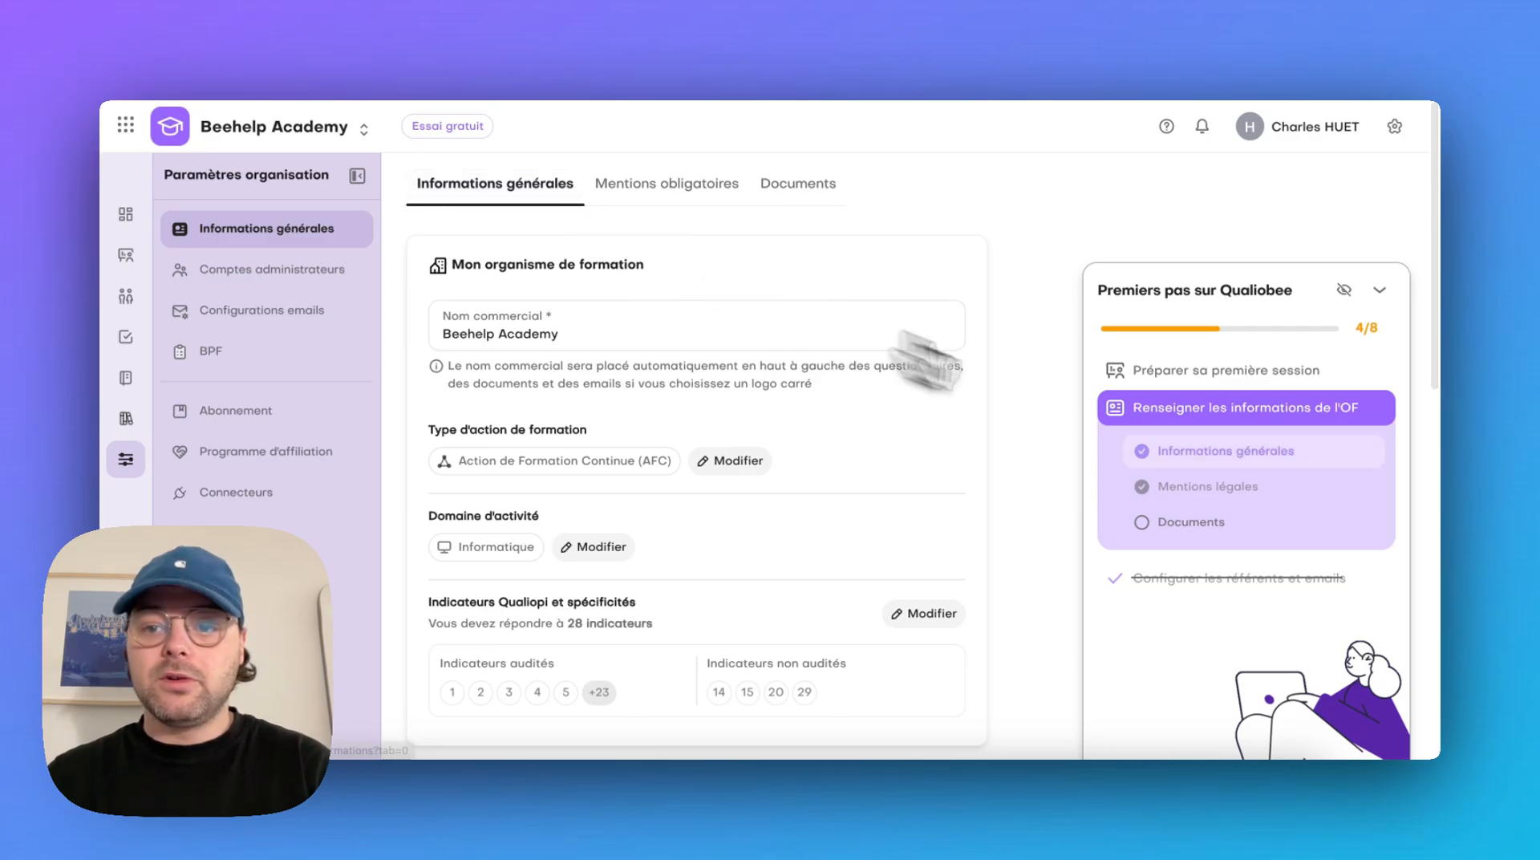
# Create a new training in the Formations area, dismiss the assistant's introduction and check the list of remaining actions
pyautogui.click(1290, 412)
pyautogui.click(1293, 413)
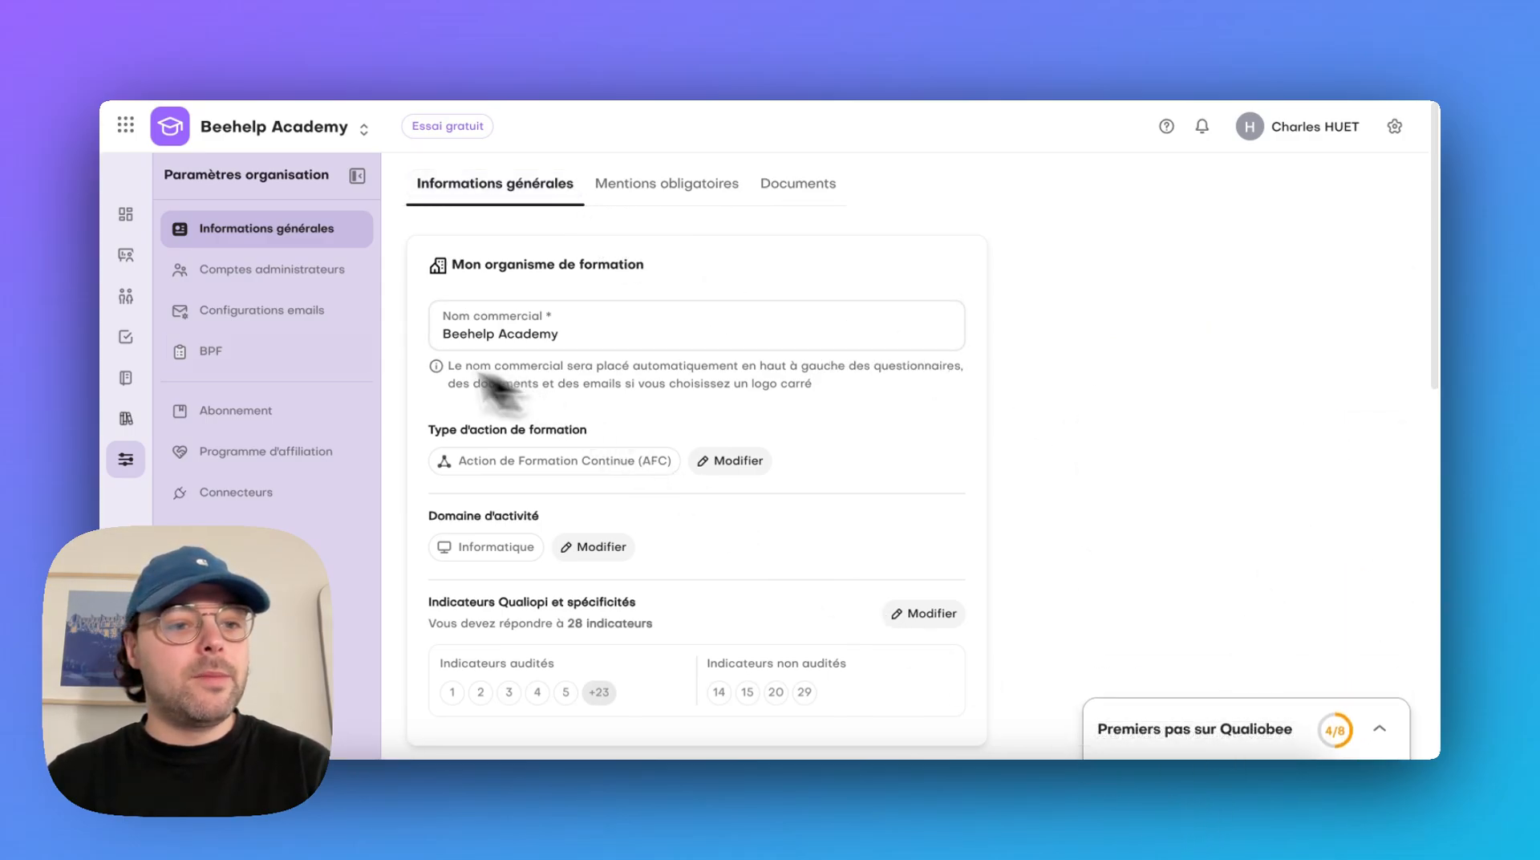
pyautogui.click(122, 383)
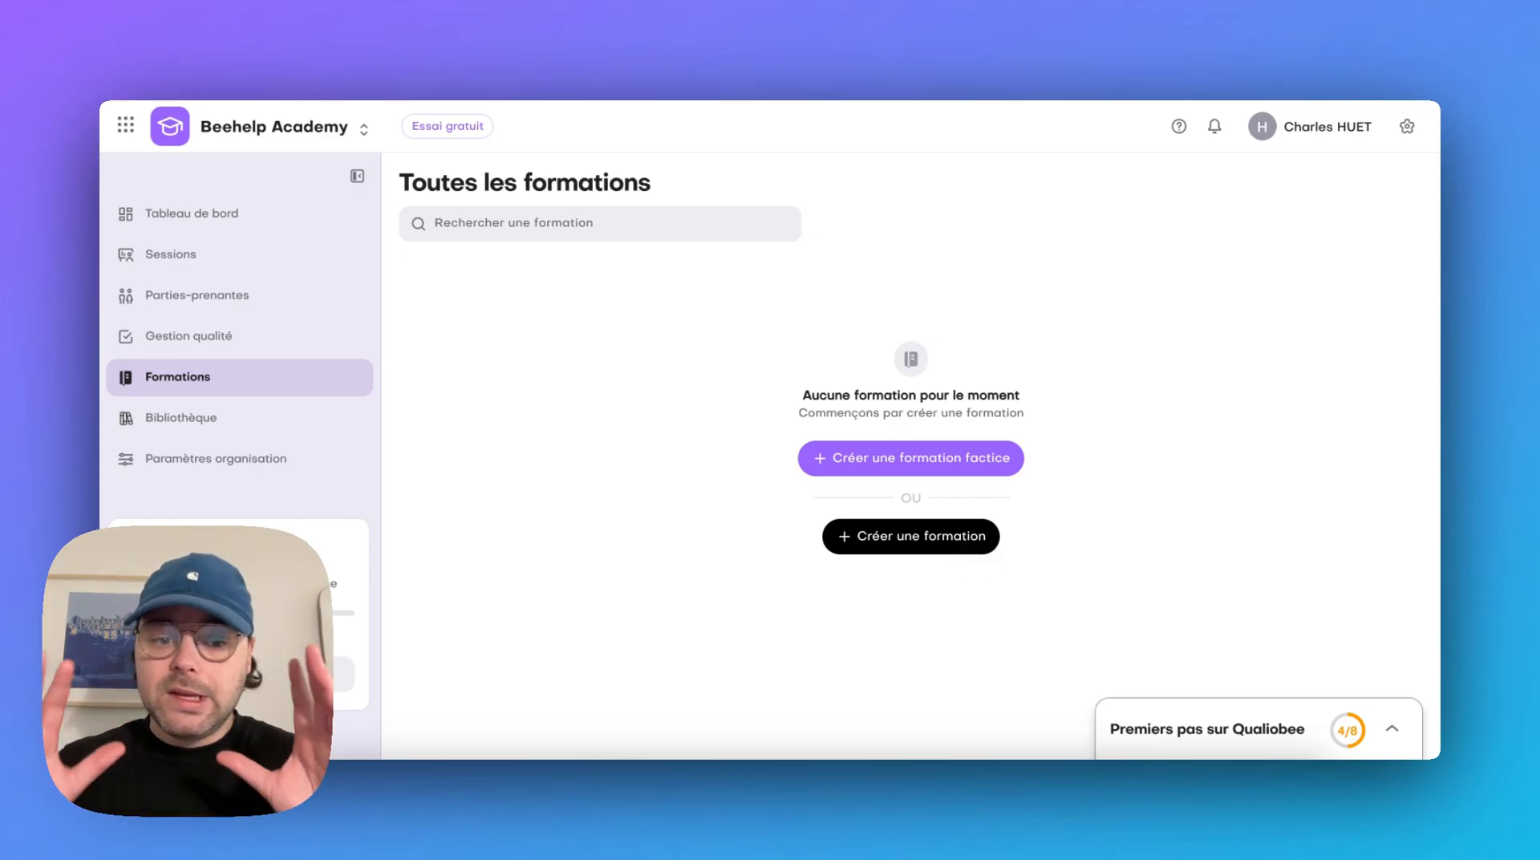
pyautogui.click(970, 548)
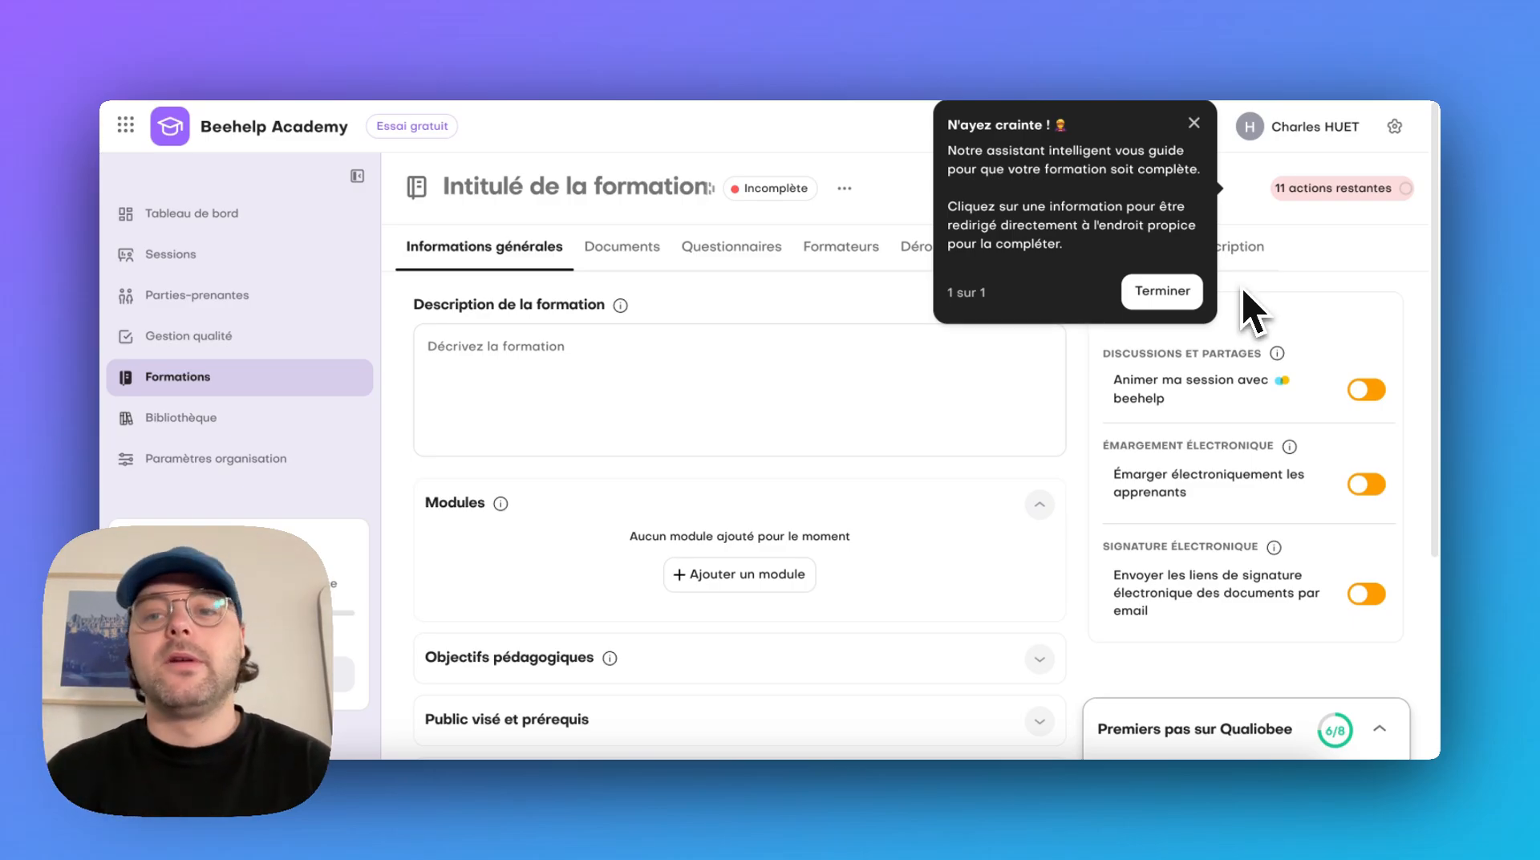
pyautogui.click(1190, 293)
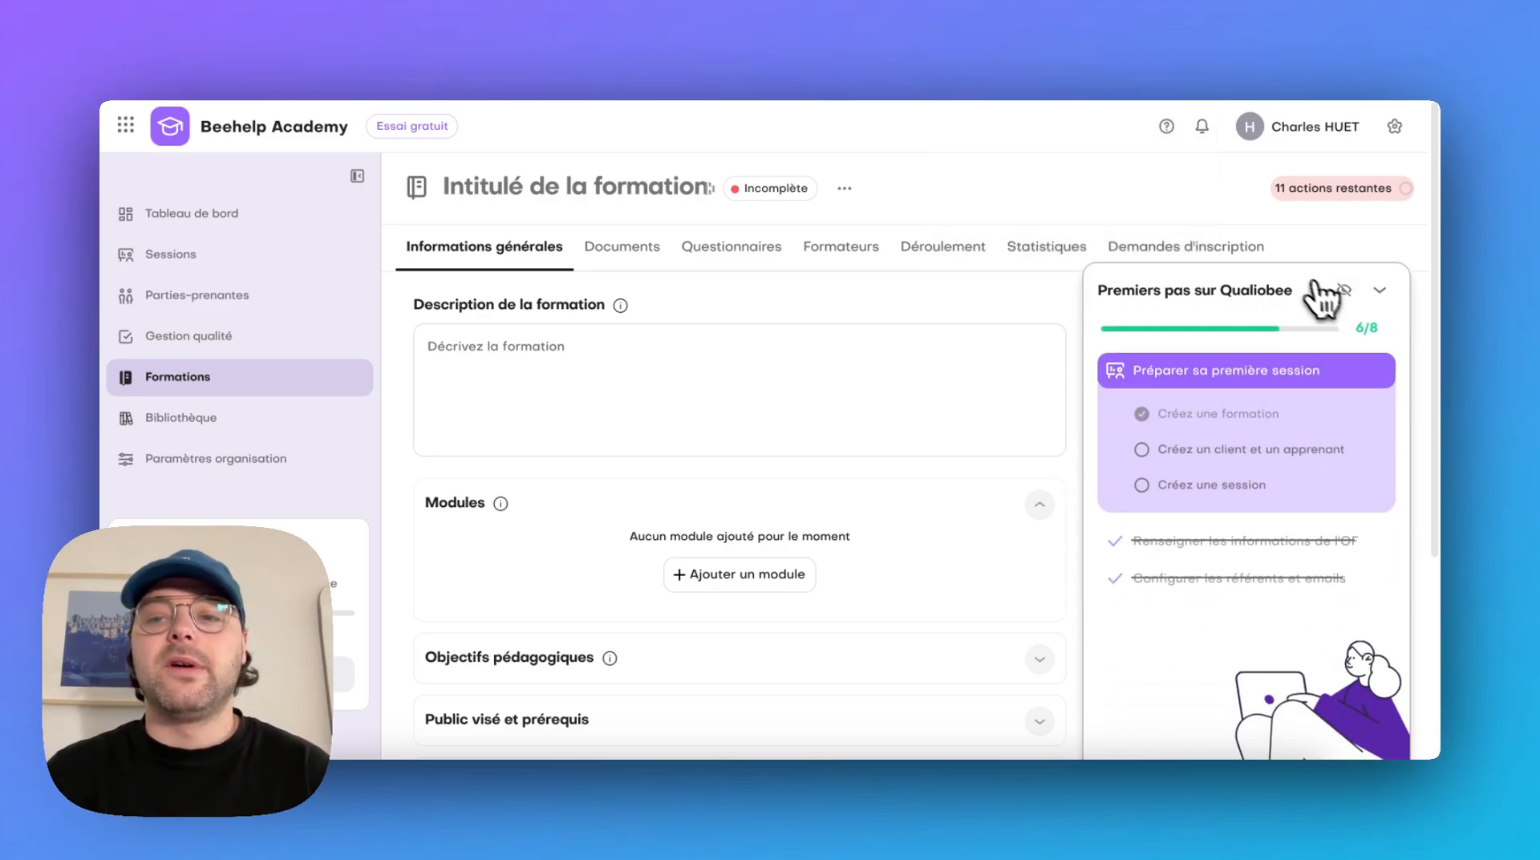
pyautogui.click(1315, 284)
pyautogui.click(1361, 192)
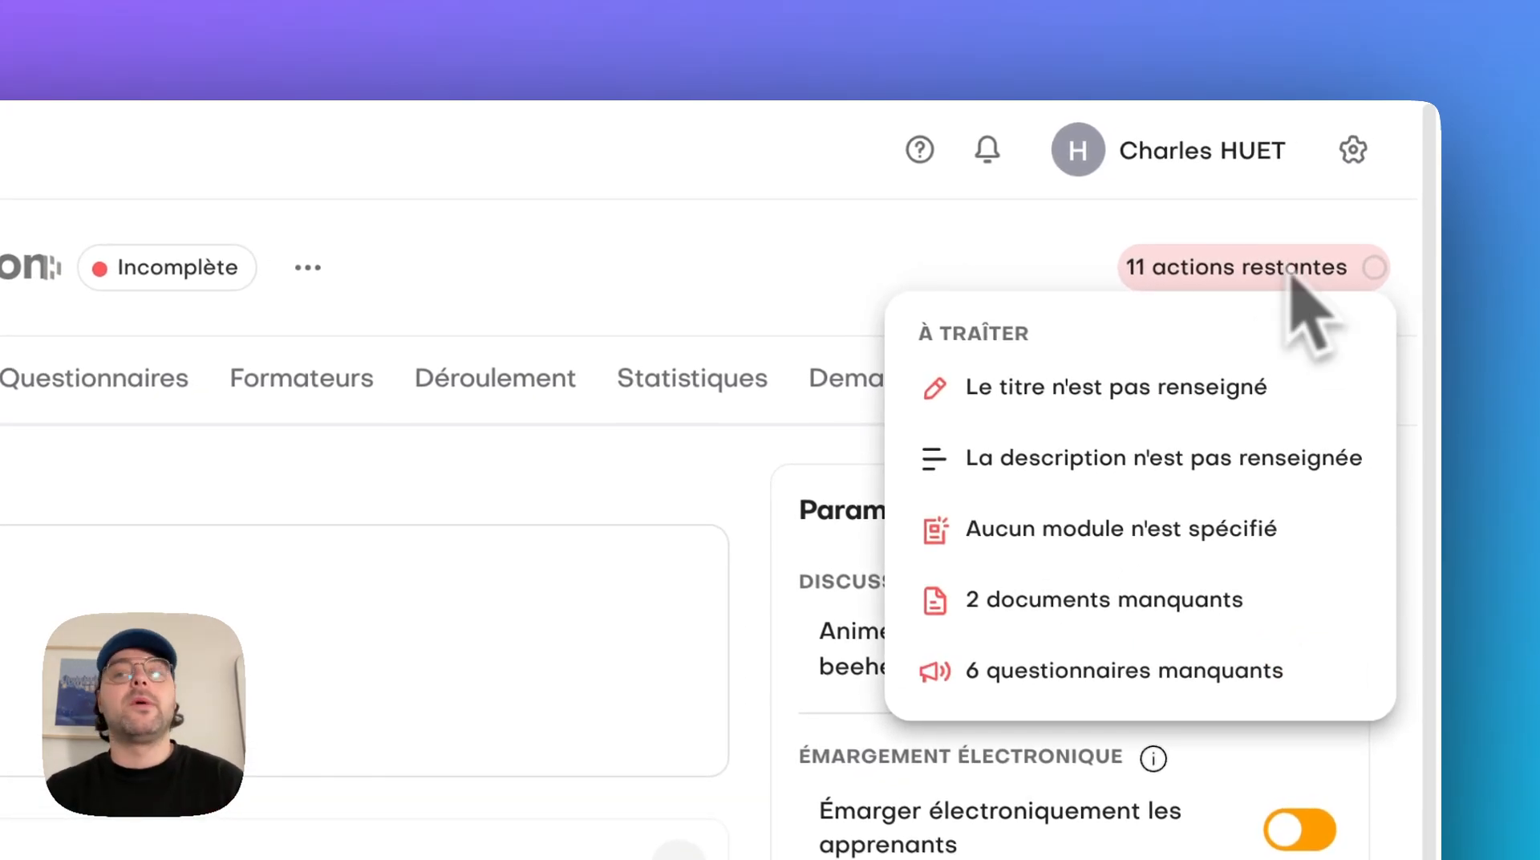
pyautogui.click(1291, 276)
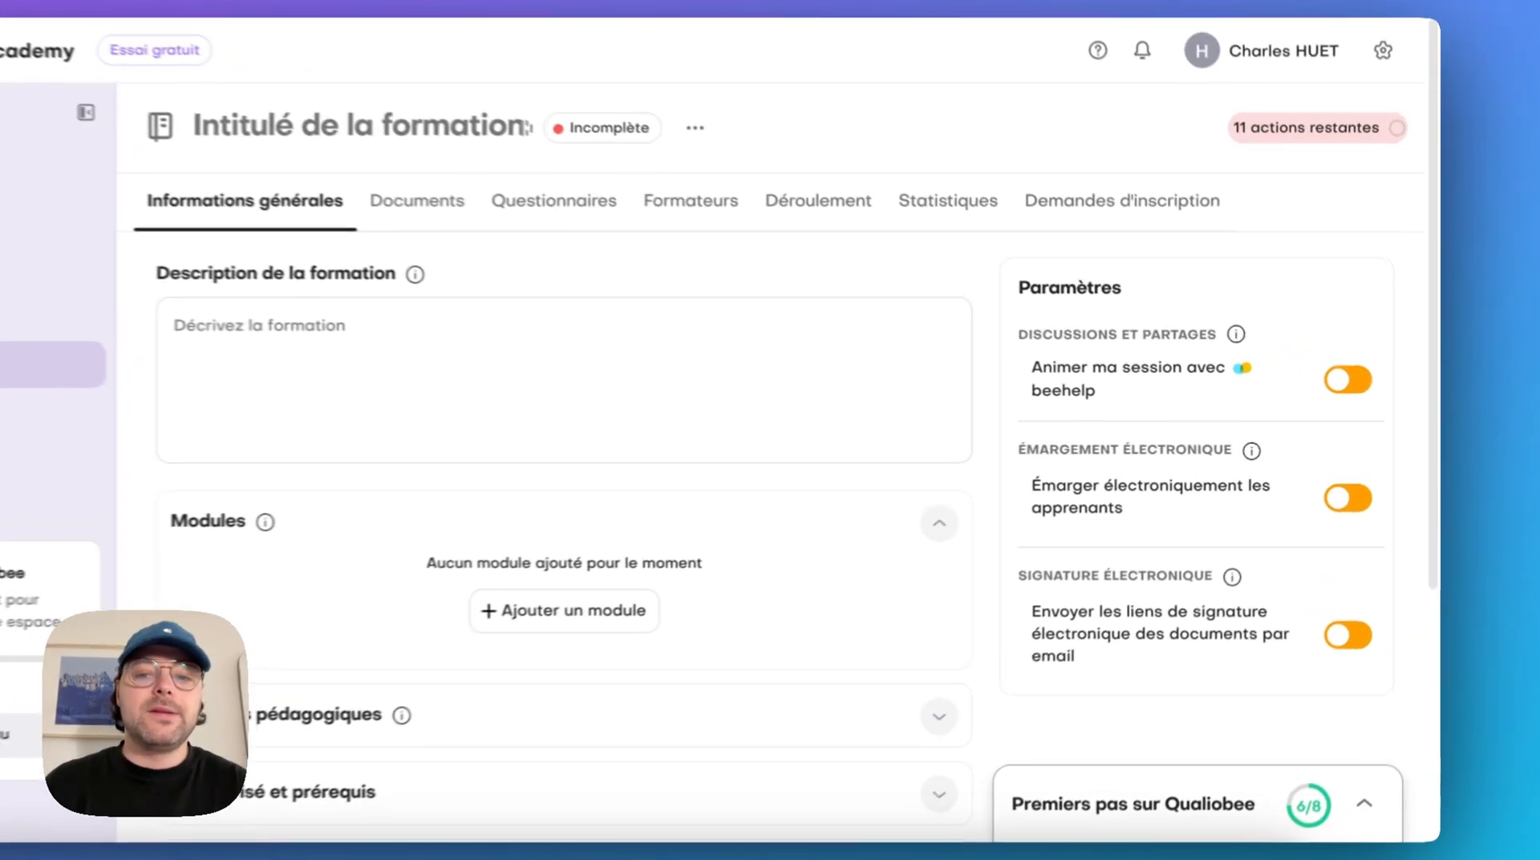
# Enable electronic attendance signing for learners and the sending of electronic signature links by email for the training
pyautogui.click(1171, 477)
pyautogui.click(1247, 594)
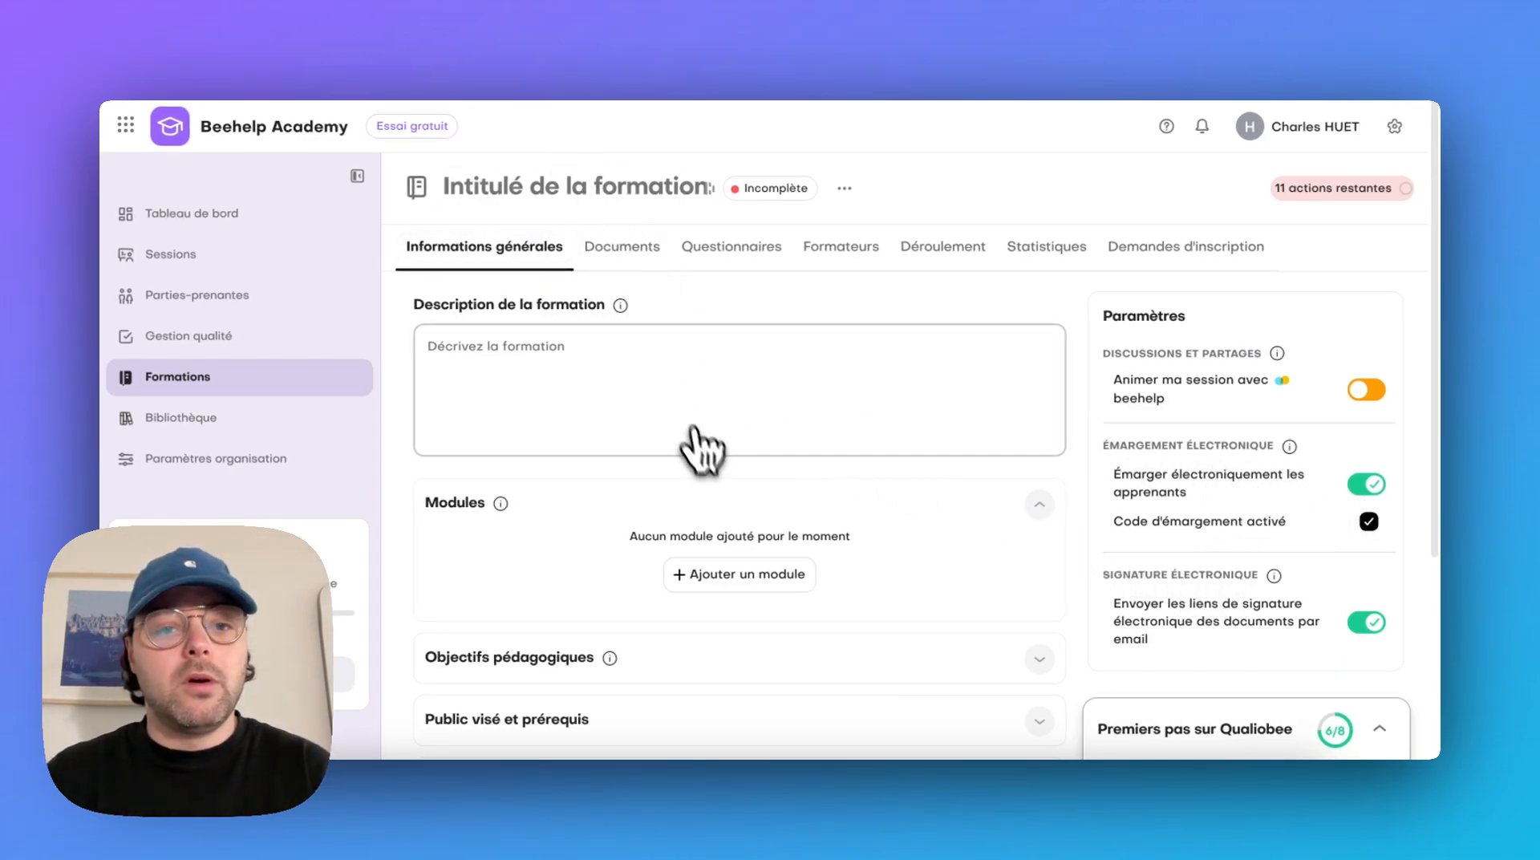
pyautogui.scroll(-1, 720, 425)
pyautogui.scroll(1, 720, 425)
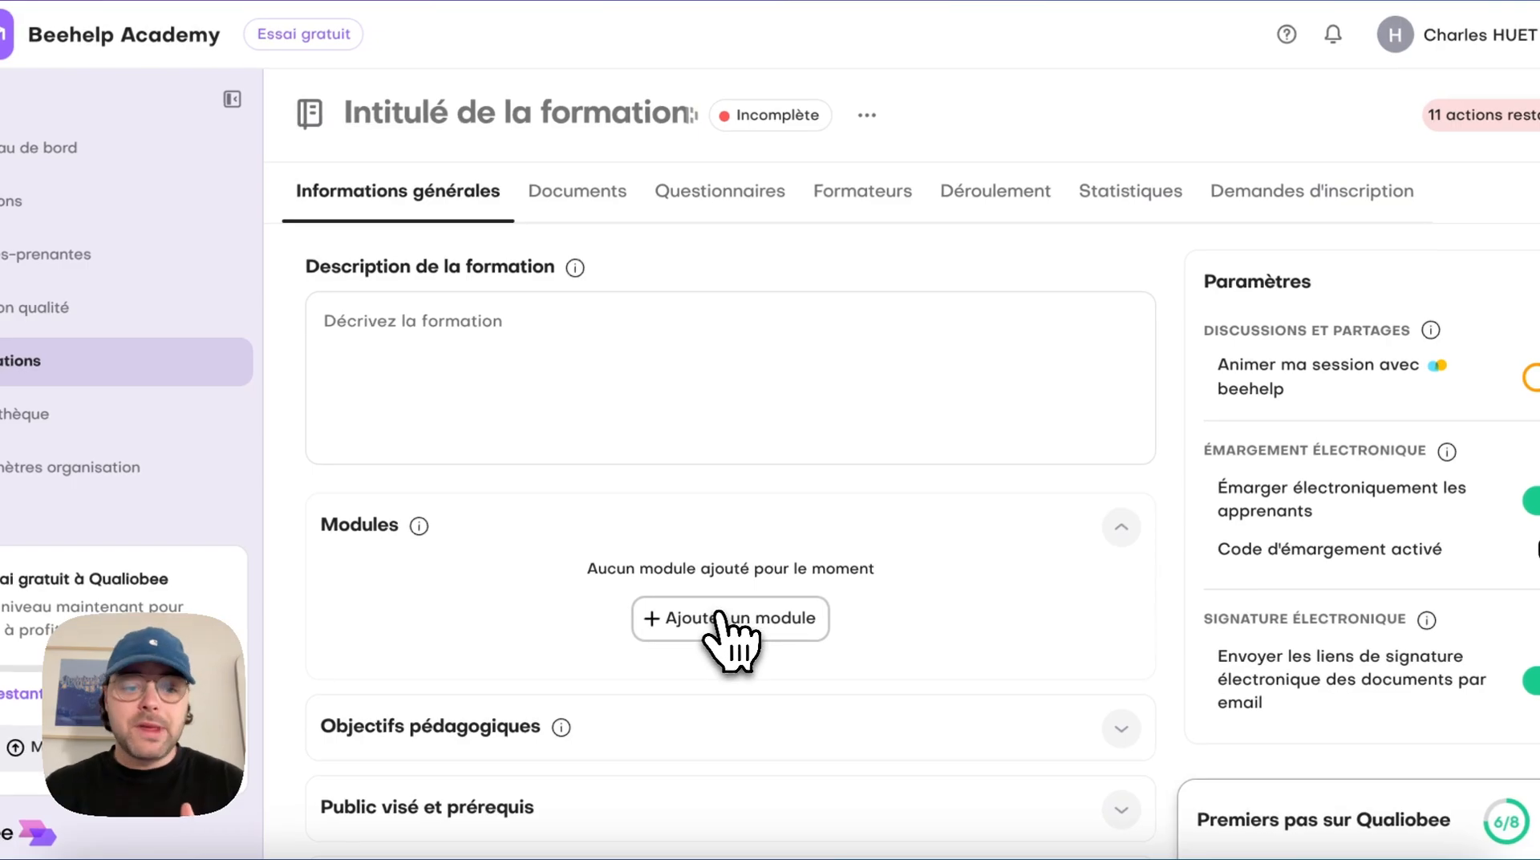
# Add a 7-hour module named "Jour 1 : Introduction à la POO et bases Python" with its pasted description
pyautogui.click(720, 616)
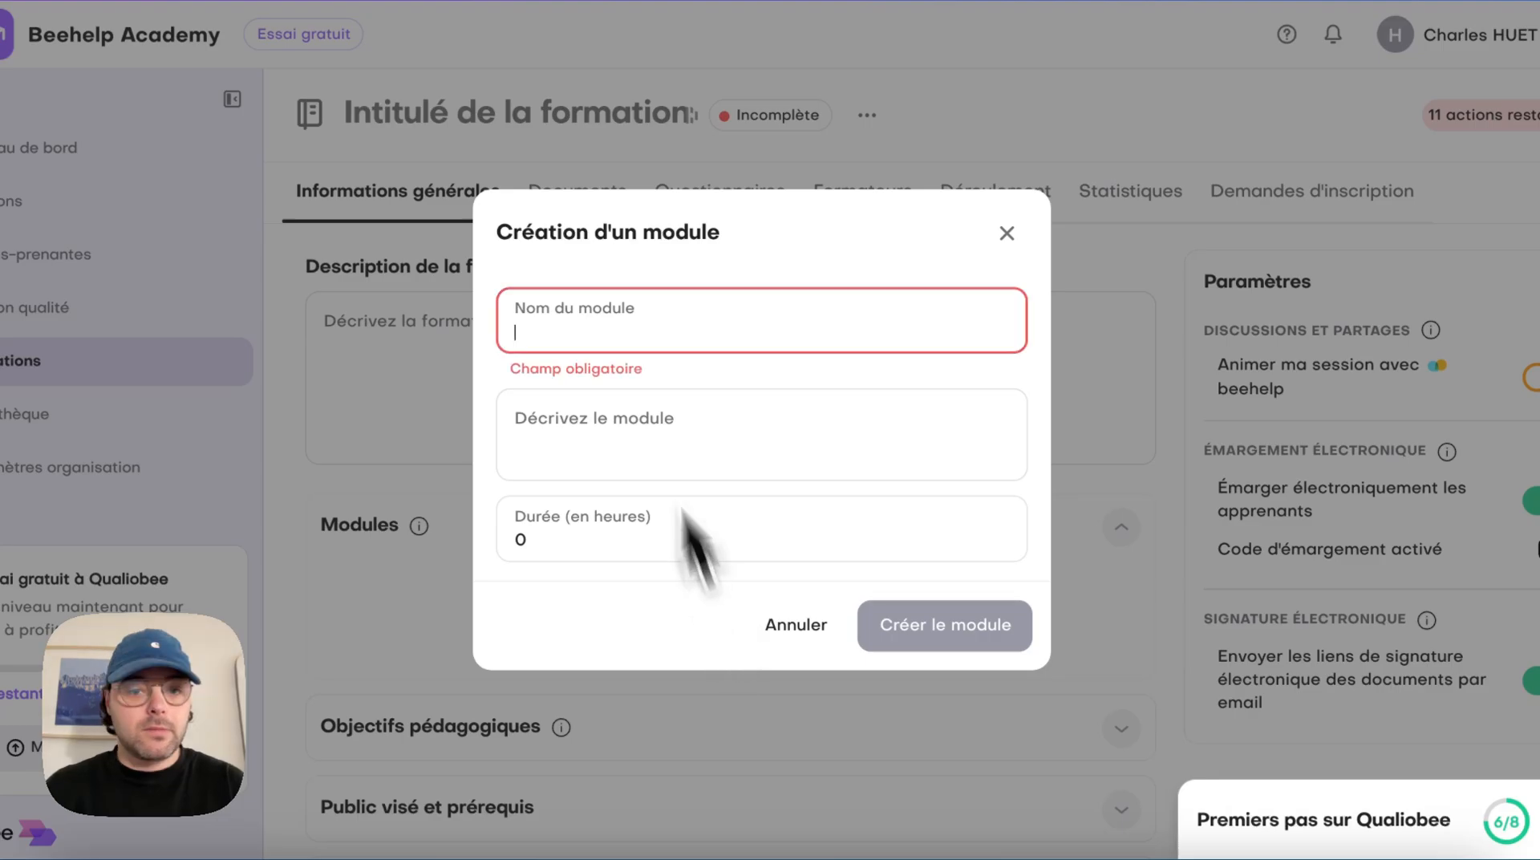
pyautogui.write('Jour 1 : Introduction à la POO et bases Python')
pyautogui.click(726, 457)
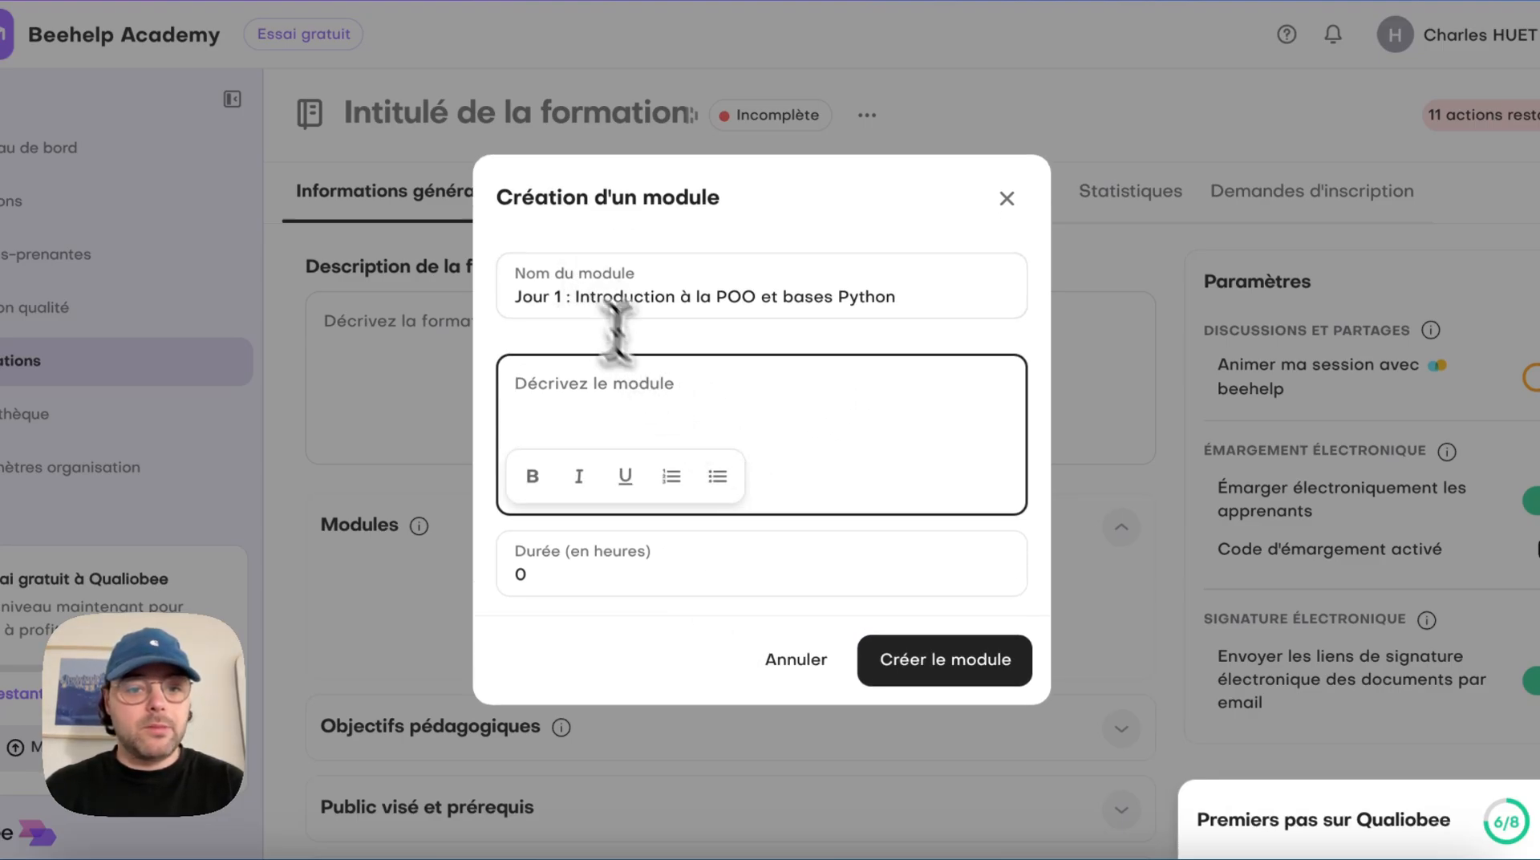
pyautogui.write('Qu’est-ce que la programmation orientée objet ?  Différences entre programmation procédurale et POO  Rappels sur les bases de Python : variables, fonctions, conditions, boucles  Mise en pratique : Création de scripts simples')
pyautogui.click(867, 609)
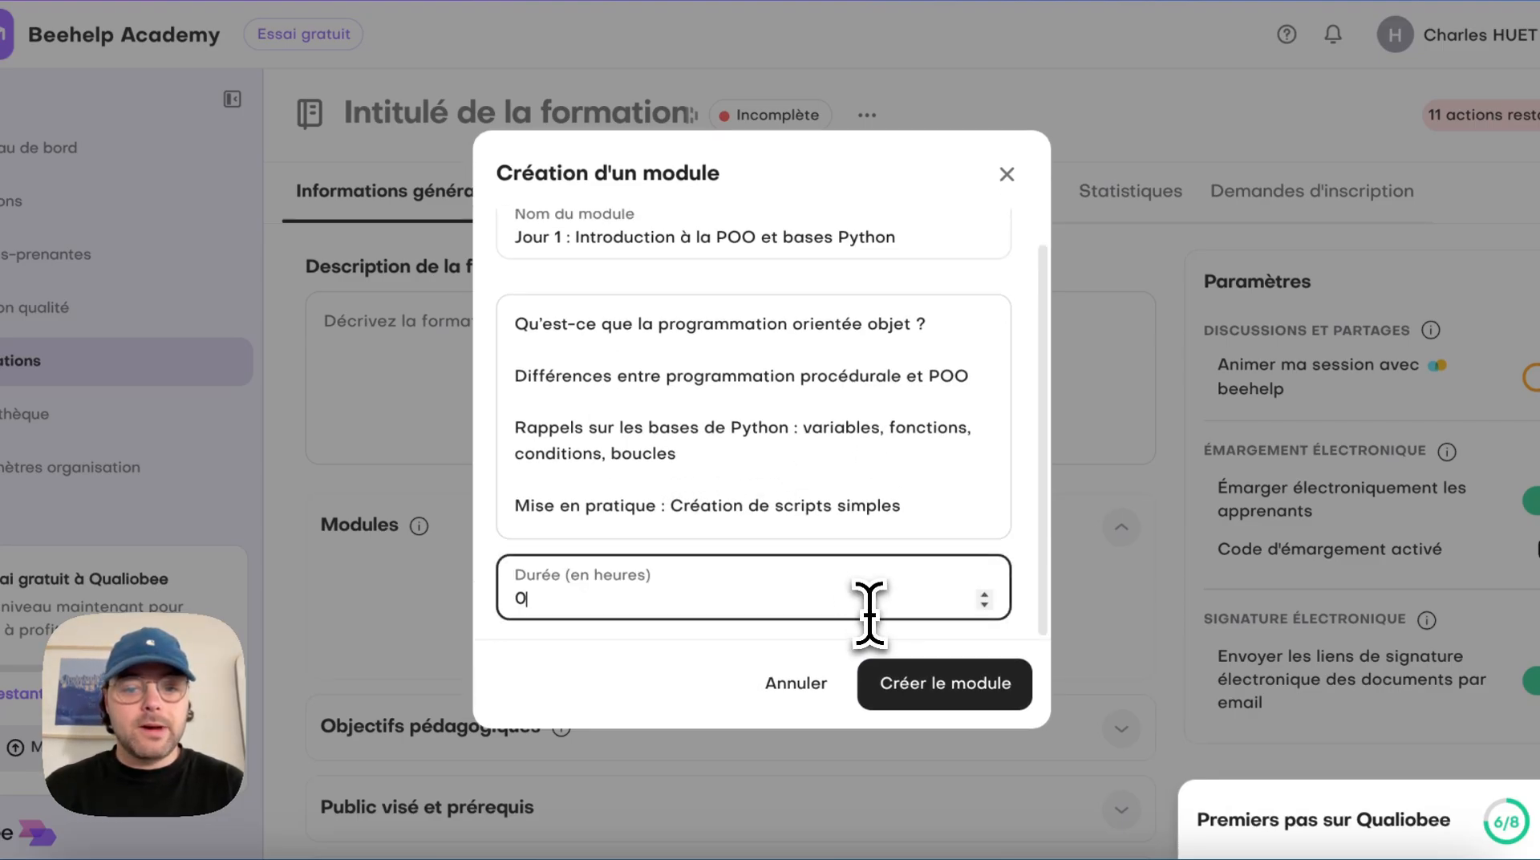
pyautogui.write('7')
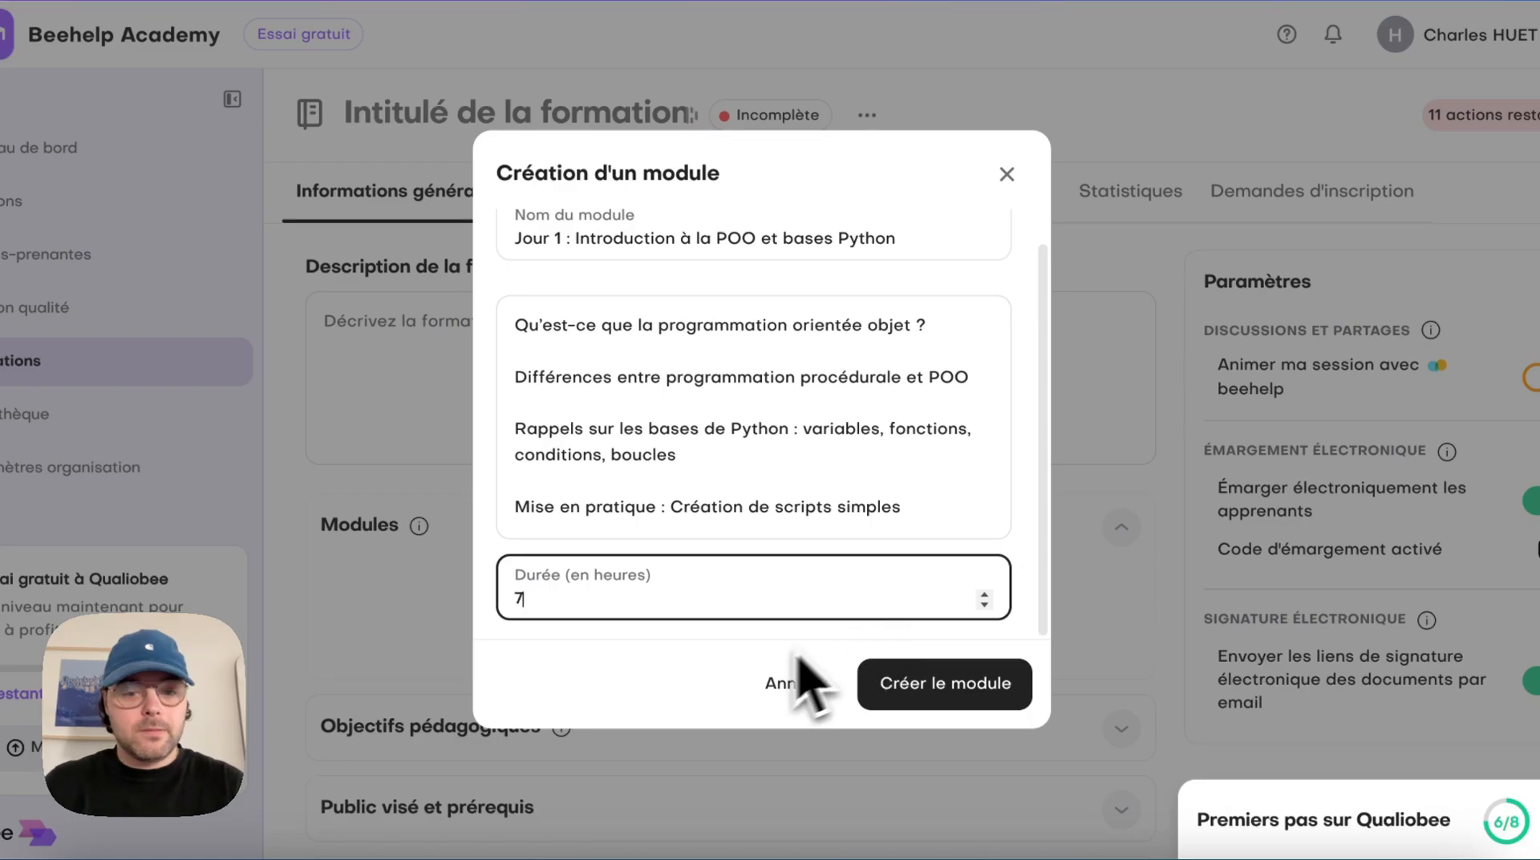
pyautogui.click(910, 673)
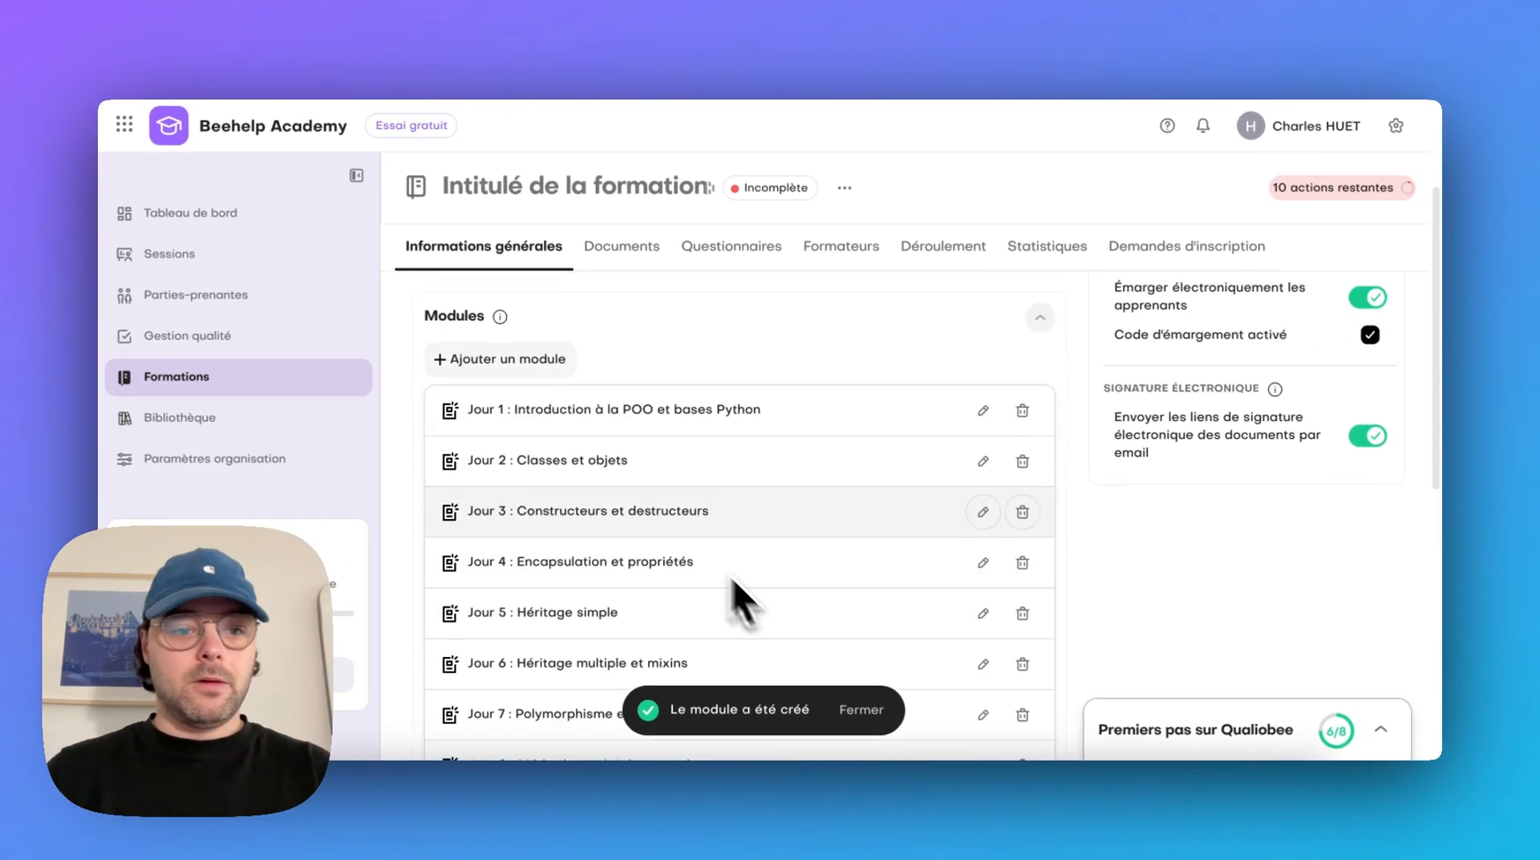
# Look through the training's modules and expand the Méthodes de formation and Objectifs pédagogiques sections
pyautogui.scroll(-1, 733, 576)
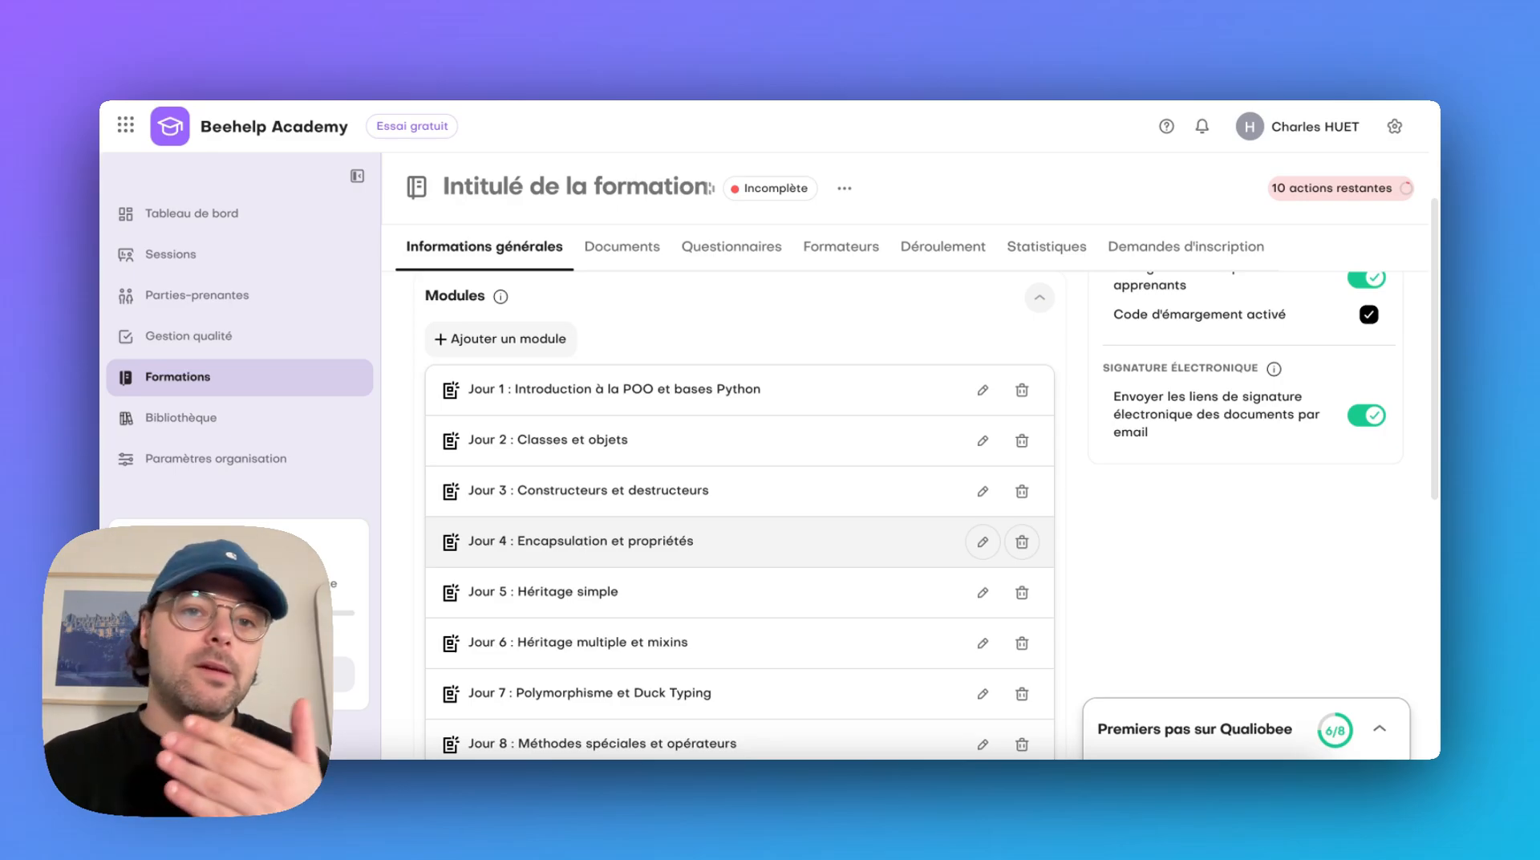
pyautogui.scroll(-4, 1289, 713)
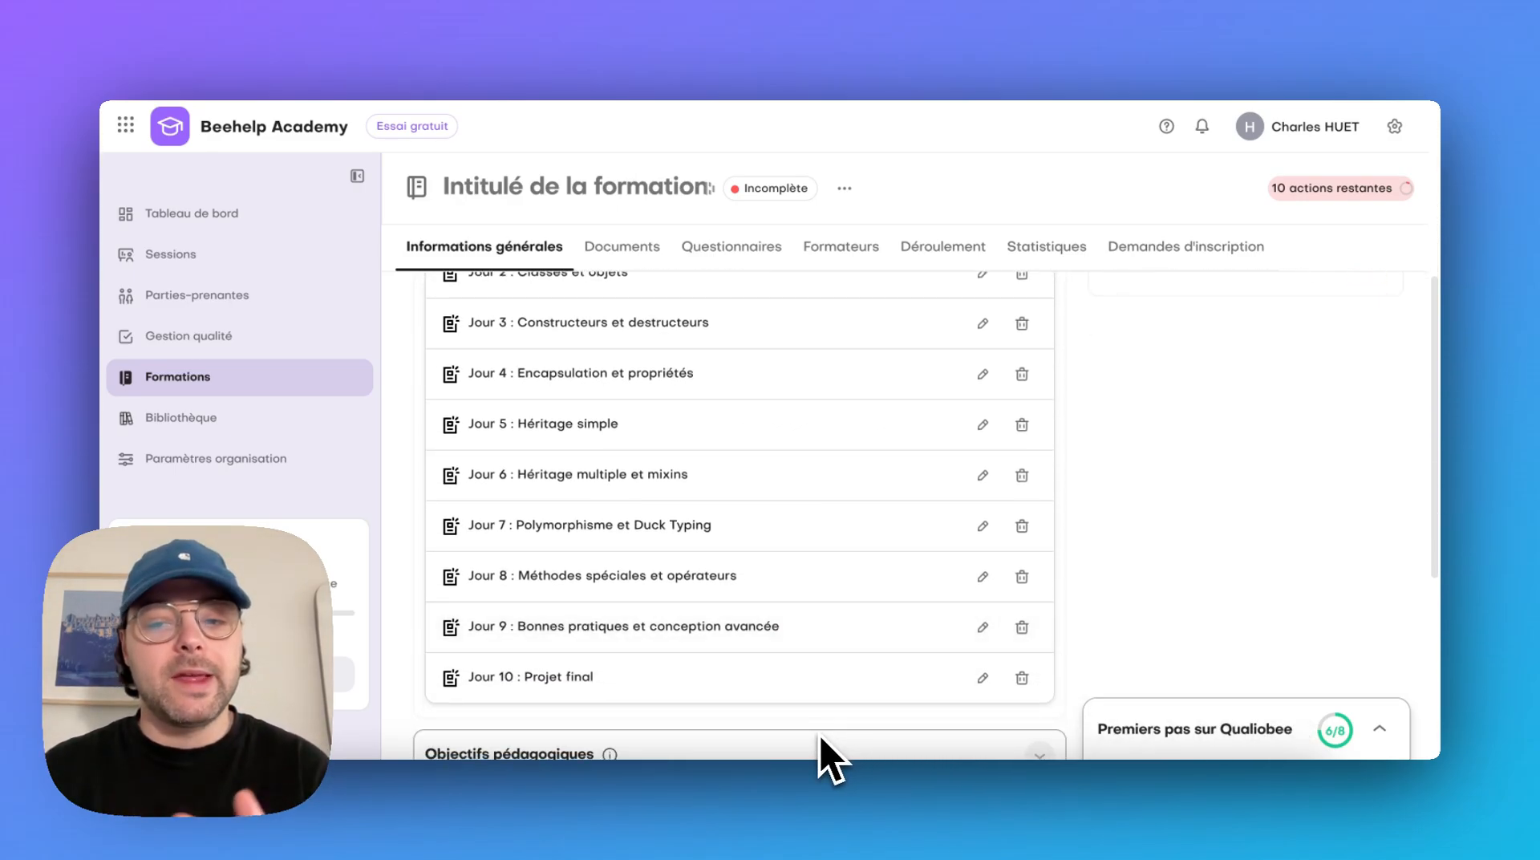
pyautogui.scroll(-5, 1412, 554)
pyautogui.scroll(-2, 1411, 554)
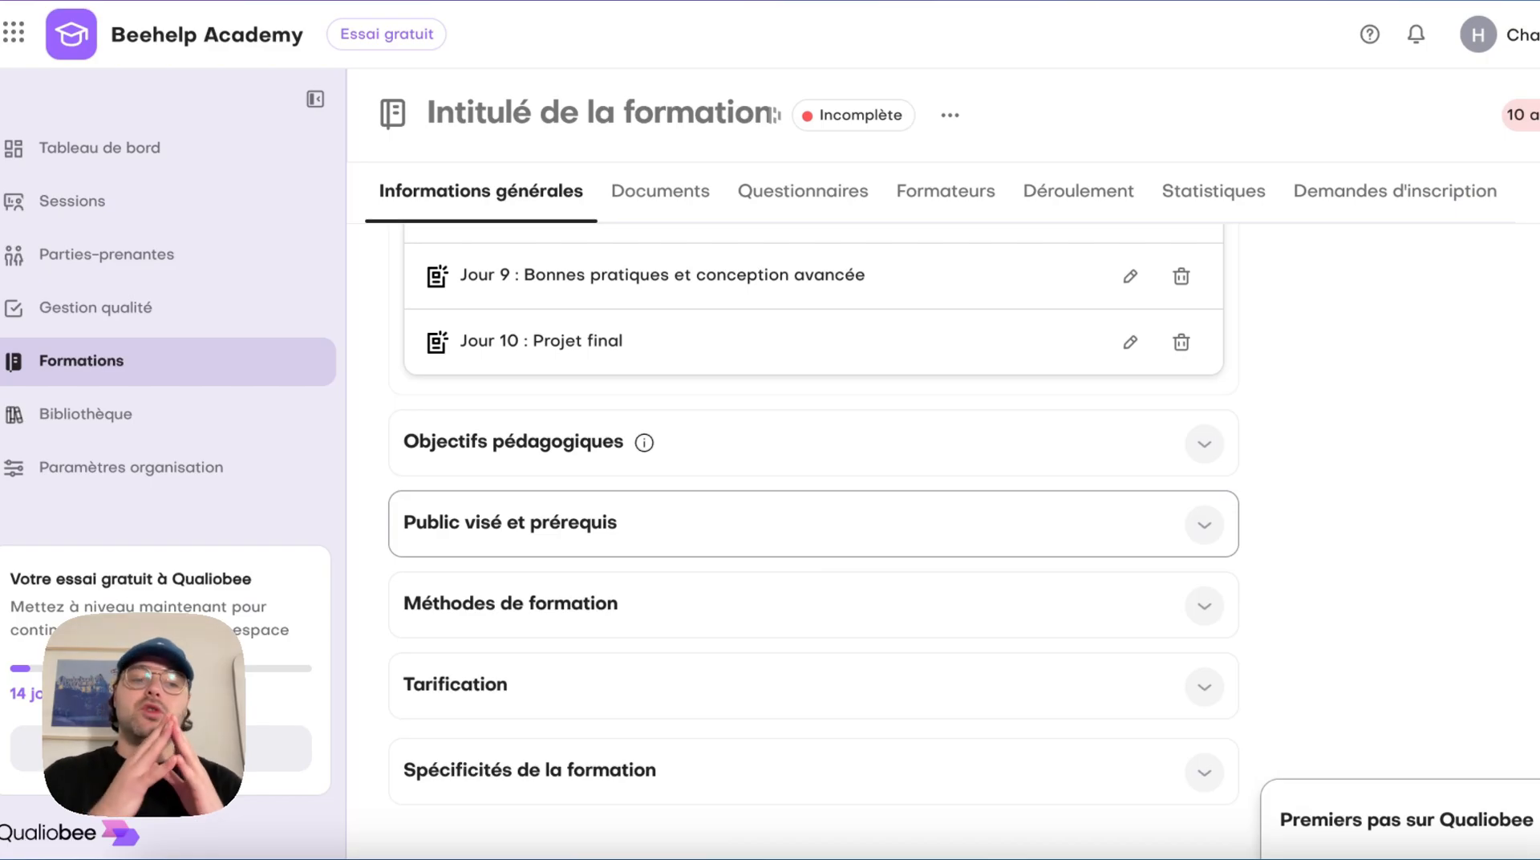
pyautogui.click(826, 589)
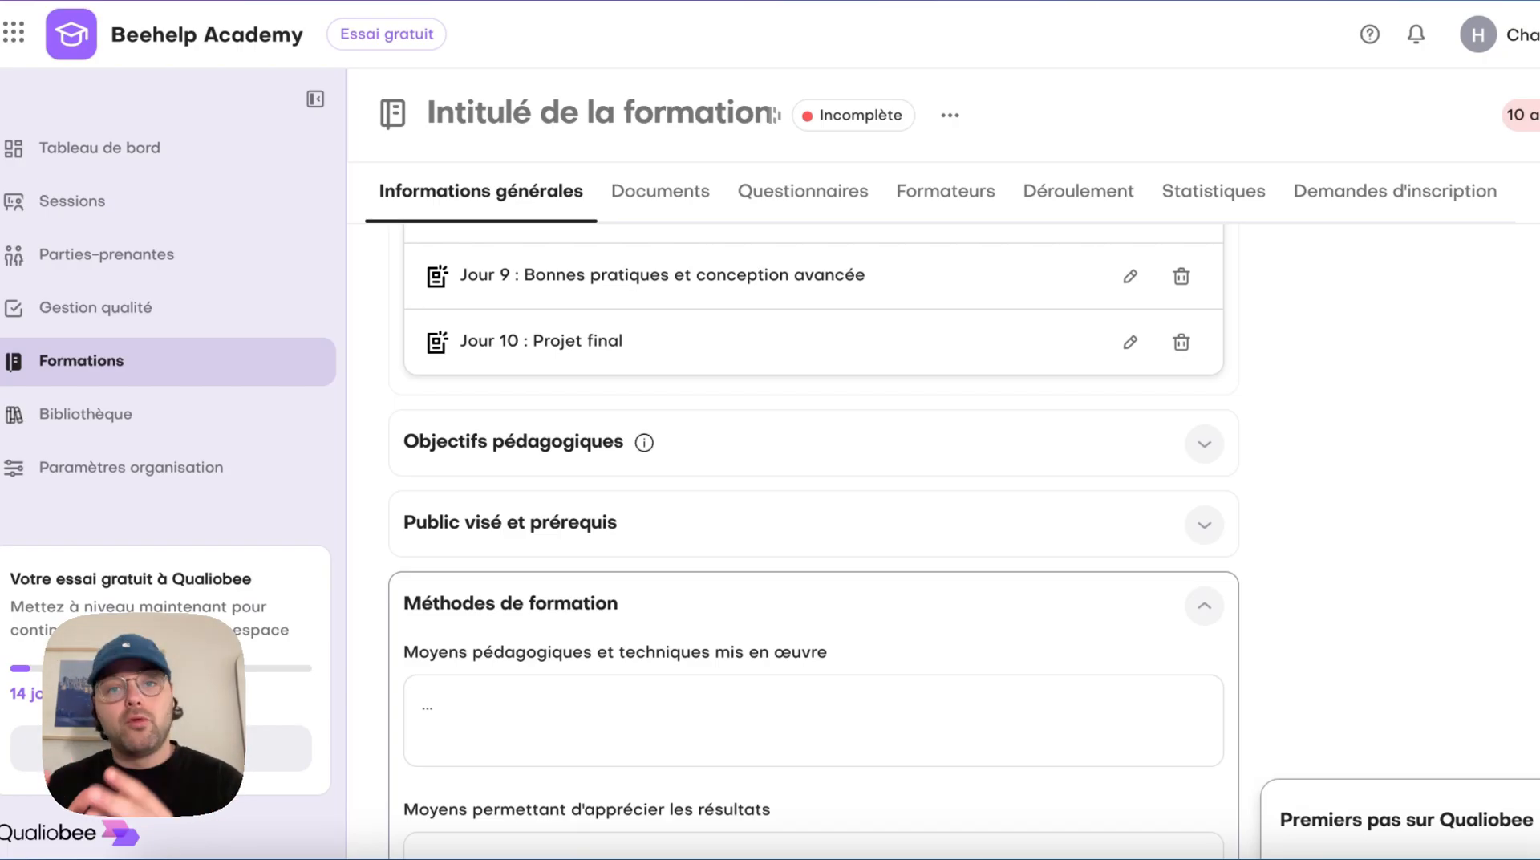
pyautogui.click(911, 449)
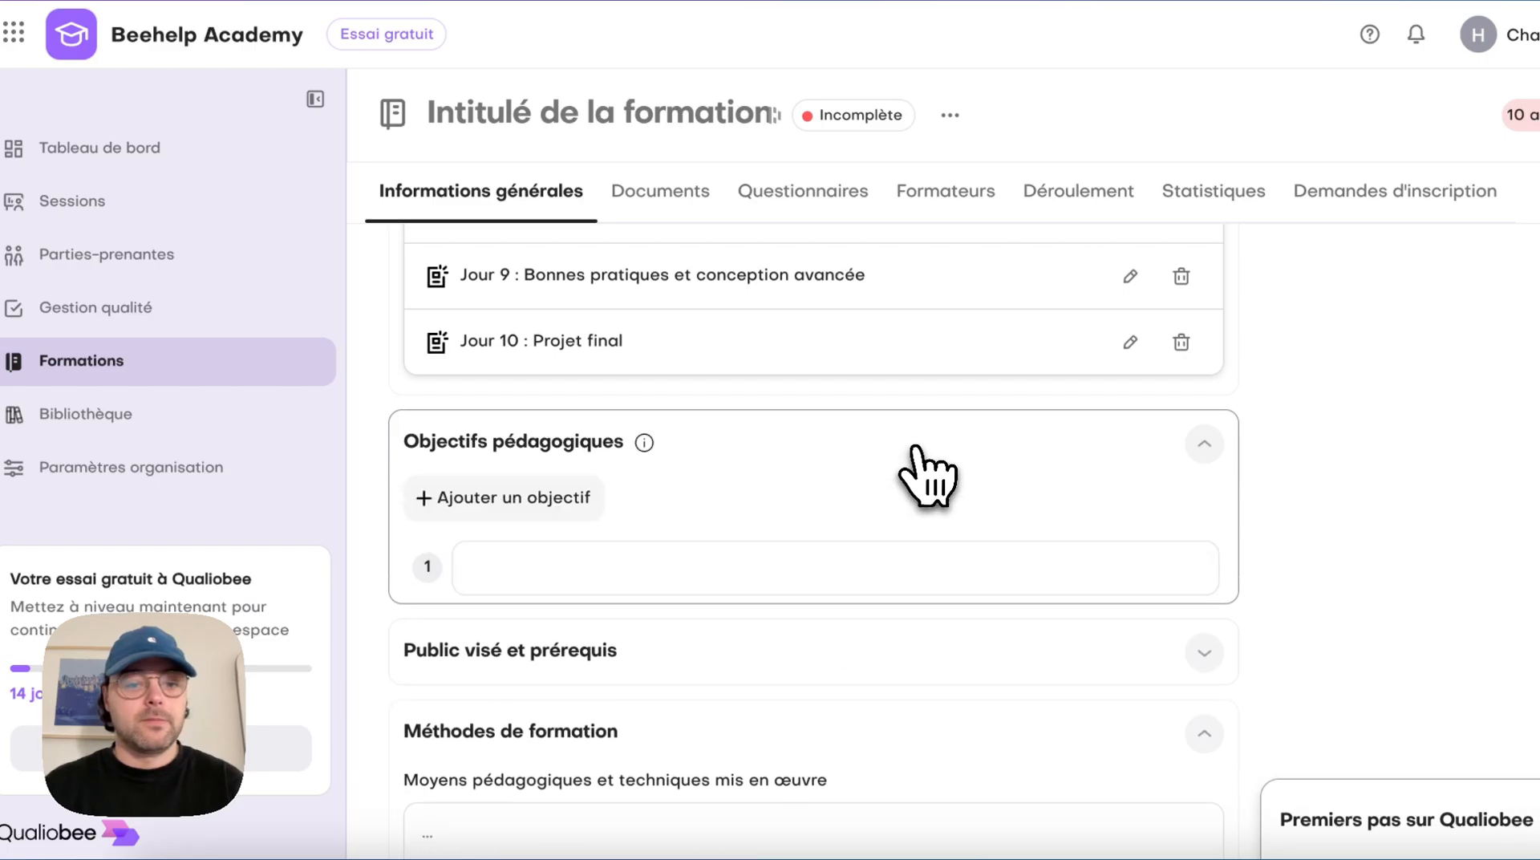
pyautogui.scroll(-1, 921, 464)
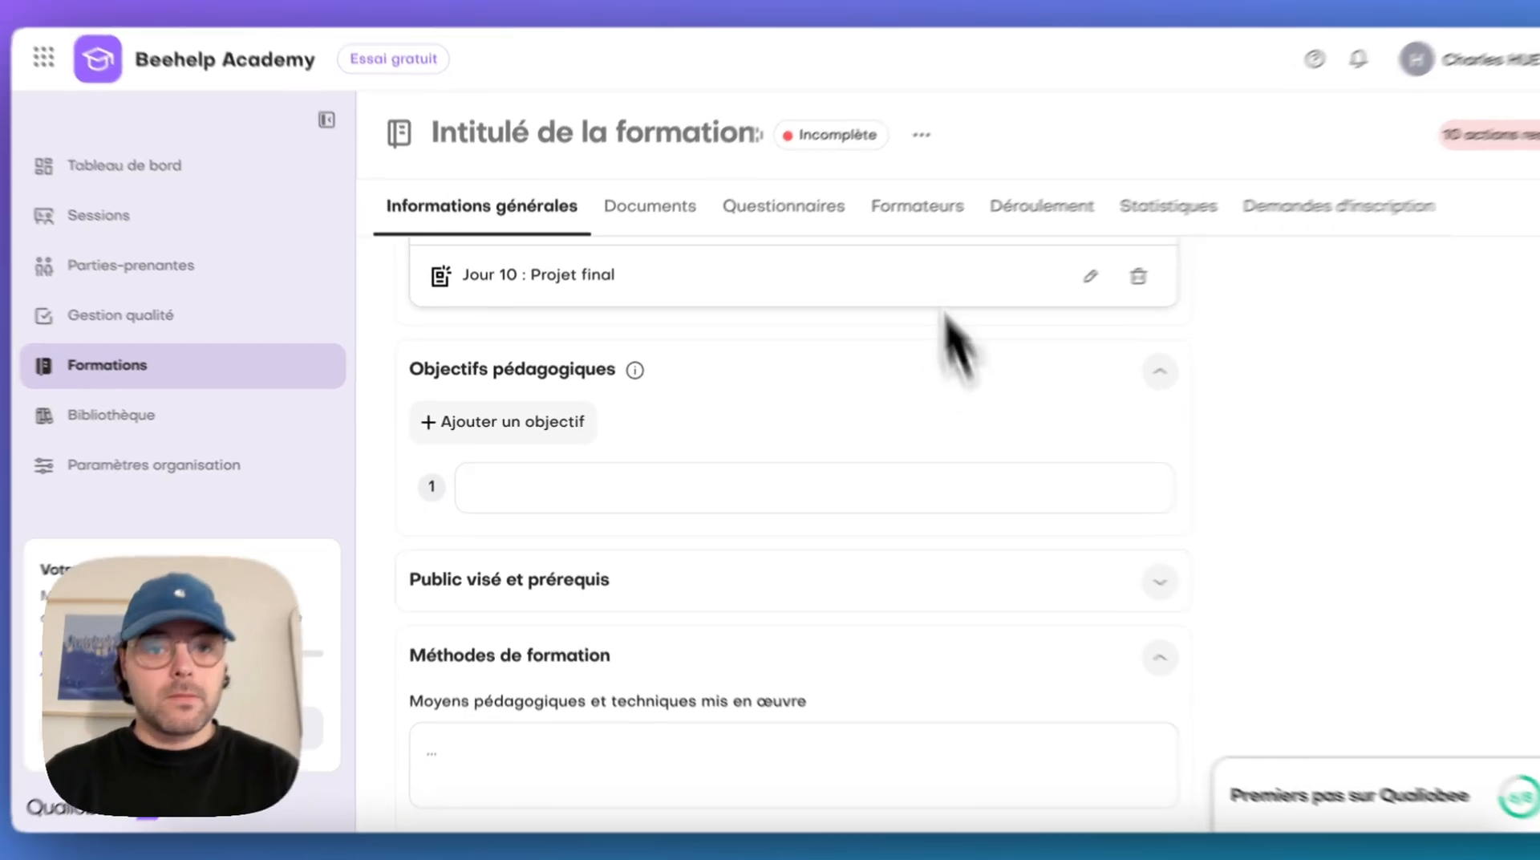
# Title the training "Perfectionnement dans la Programmation Orientée Objet (POO) en Python"
pyautogui.click(562, 131)
pyautogui.write('Programmation Orientée Objet (POO) en Python')
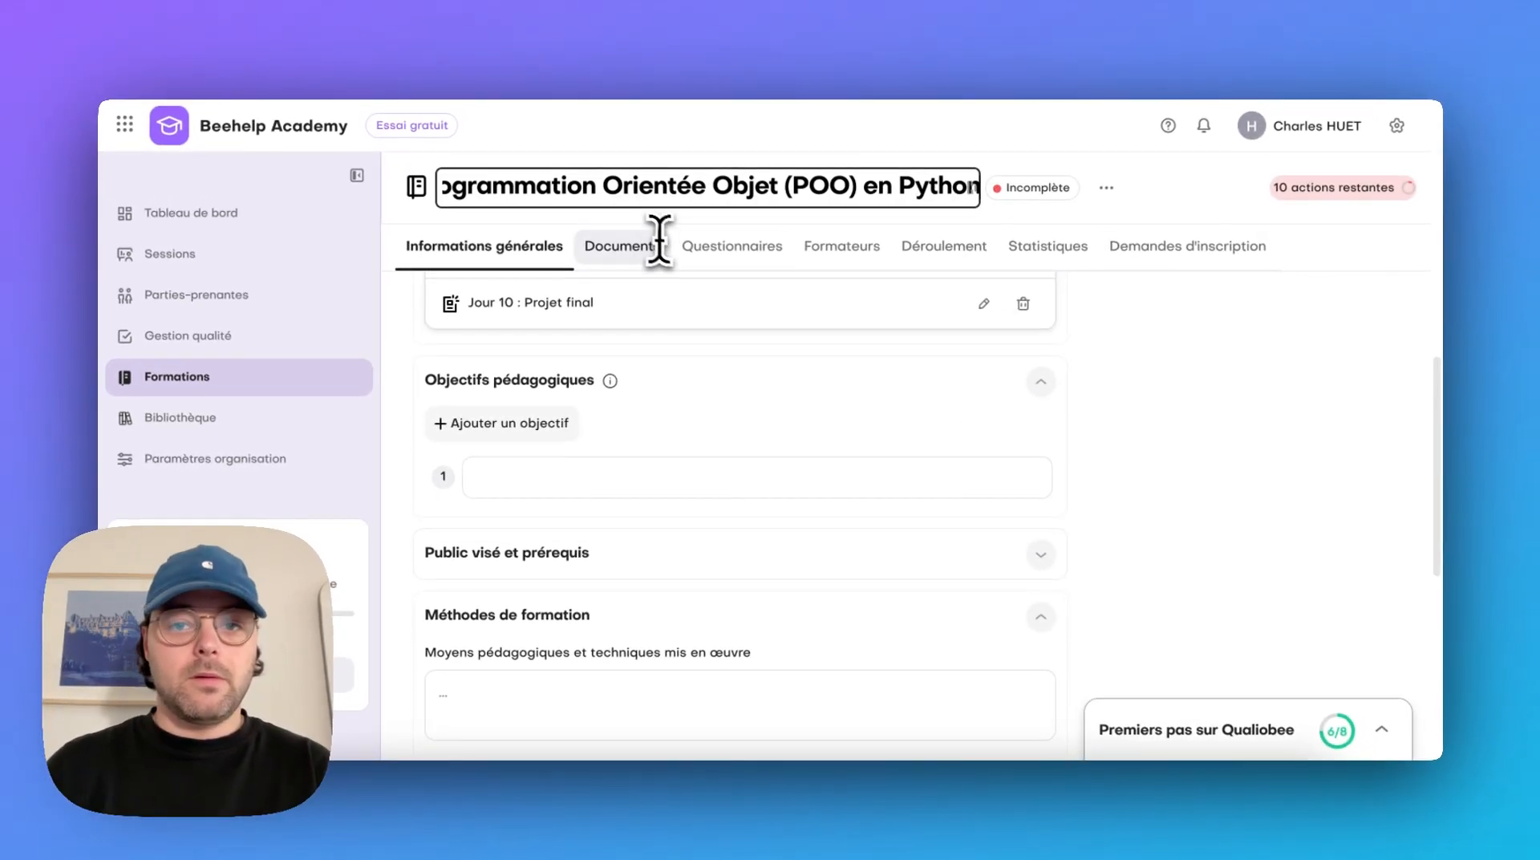
pyautogui.scroll(-3, 1131, 530)
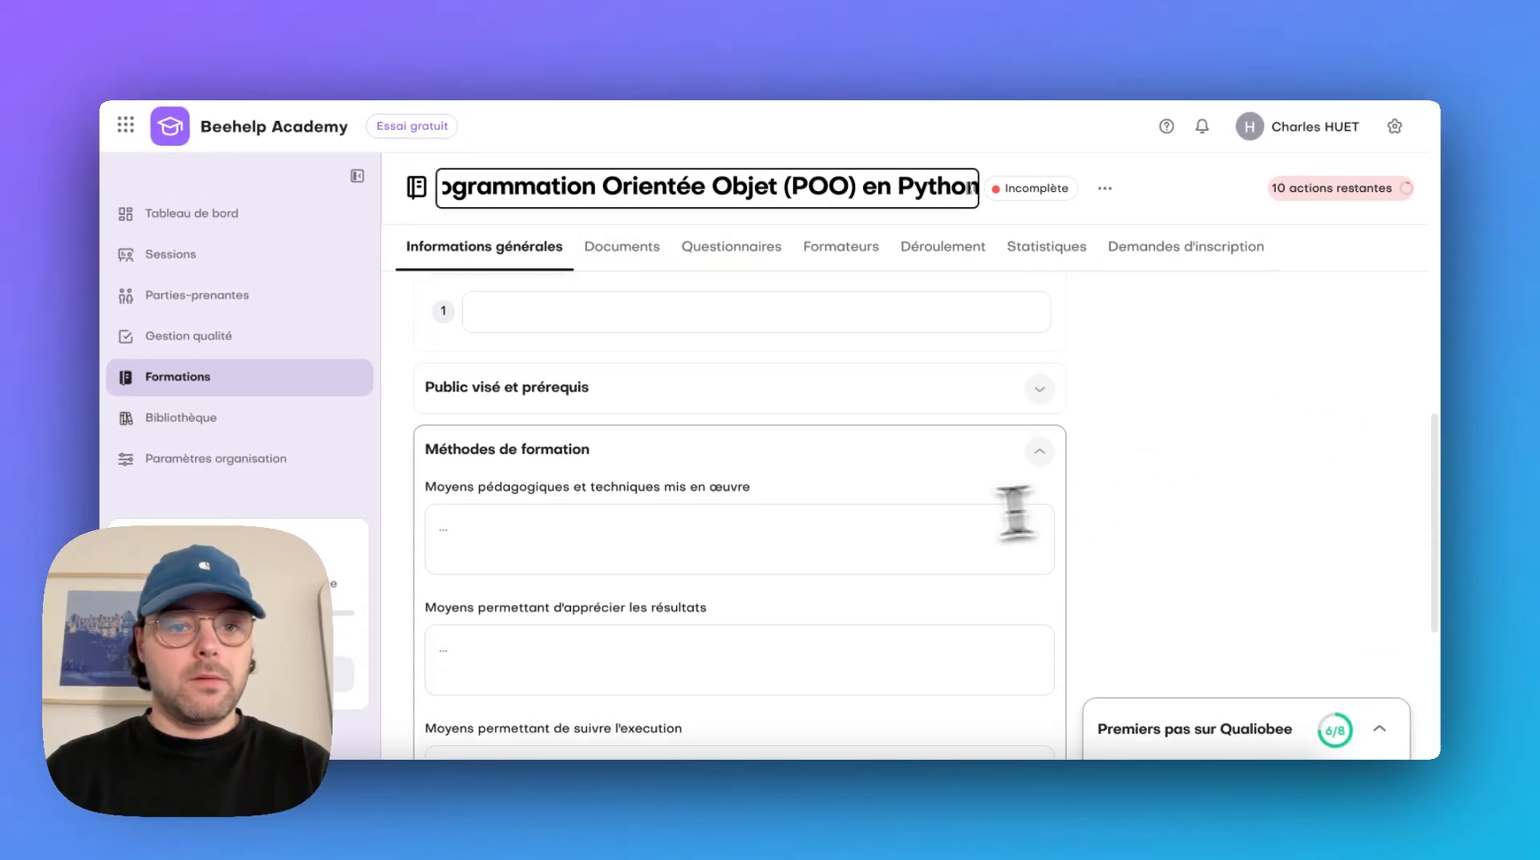
pyautogui.scroll(2, 1015, 512)
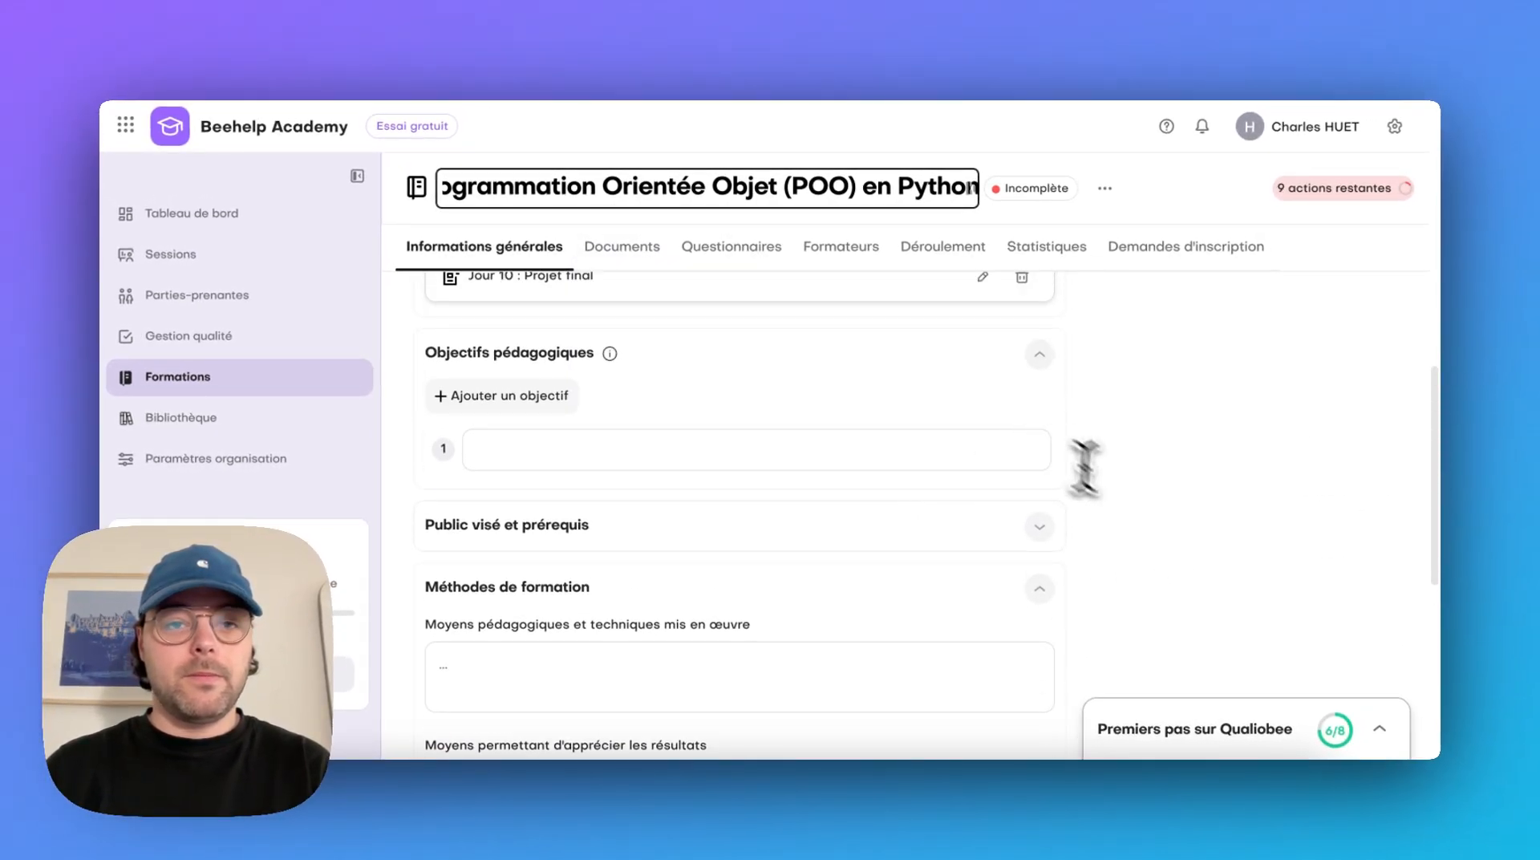
pyautogui.click(1121, 522)
# Enter five learning objectives covering classes and objects, encapsulation and inheritance principles, Python special methods, robust object-oriented architecture and a complete Python mini-project
pyautogui.click(738, 440)
pyautogui.press('super+v')
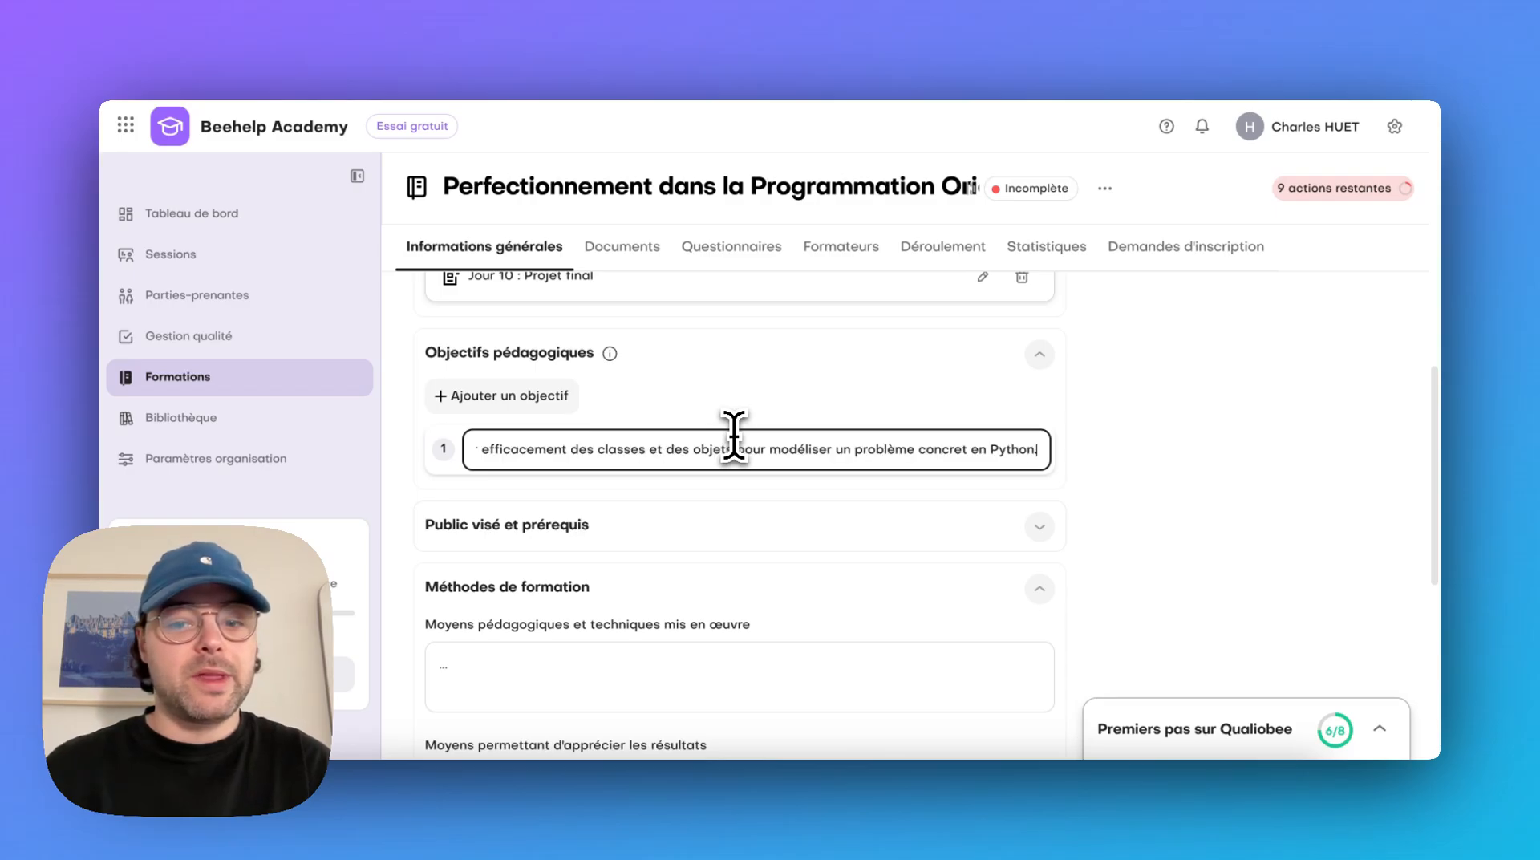
pyautogui.press('Return')
pyautogui.write("appliquer les principes fondamentaux de l'encapsulation, de l'héritage et du polymorphisme pour améliorer la réutilisabilité de mon code)")
pyautogui.press('Return')
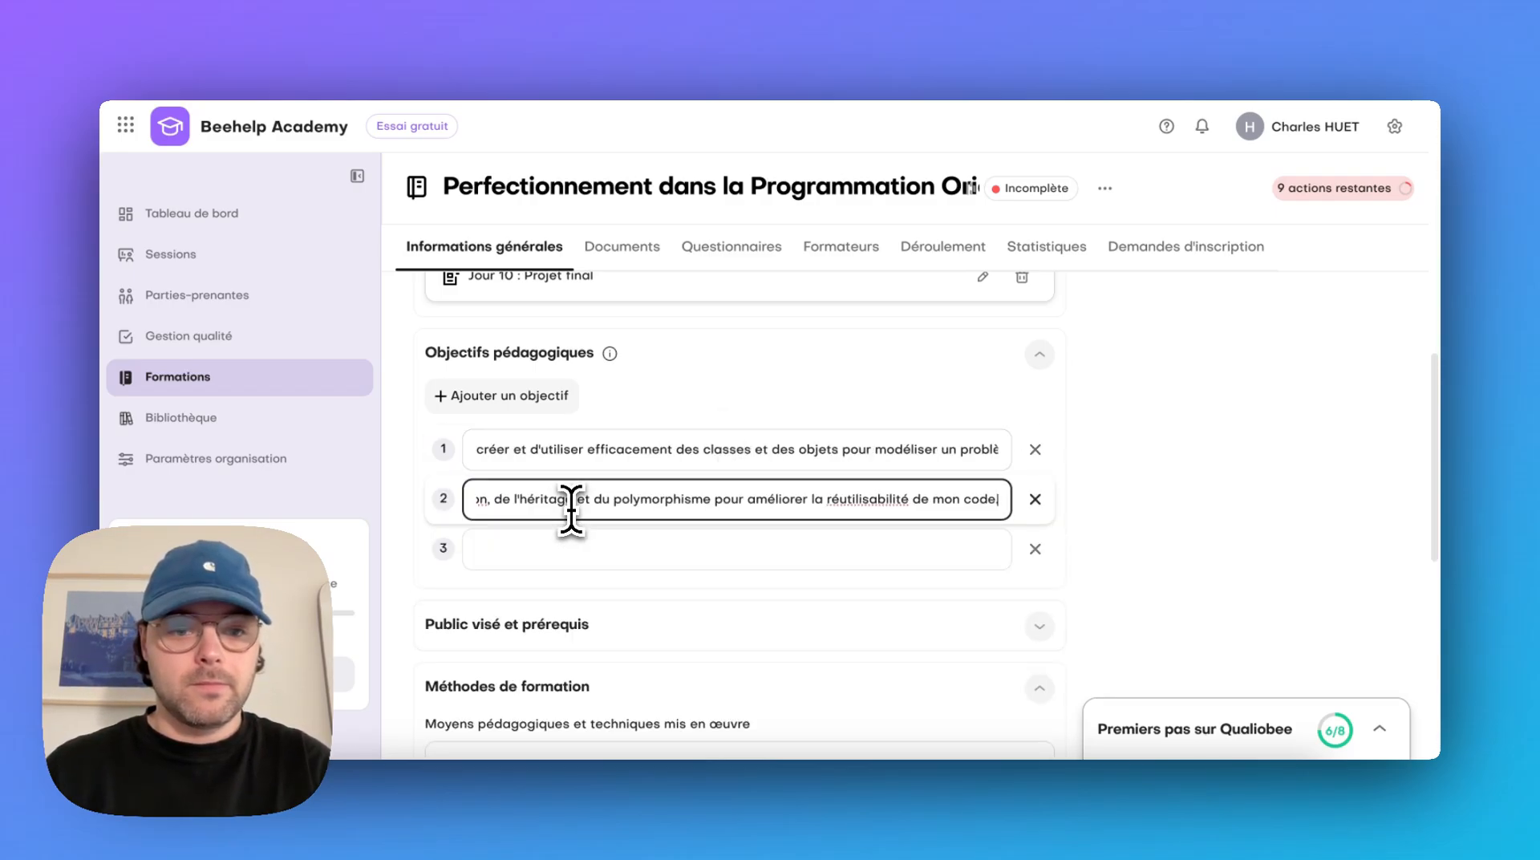
pyautogui.press('super+v')
pyautogui.press('Return')
pyautogui.write('concevoir une architecture orientée objet robuste en suivant les bonnes pratiques de conception (SOLID, patterns de conception)')
pyautogui.press('Return')
pyautogui.press('super+v')
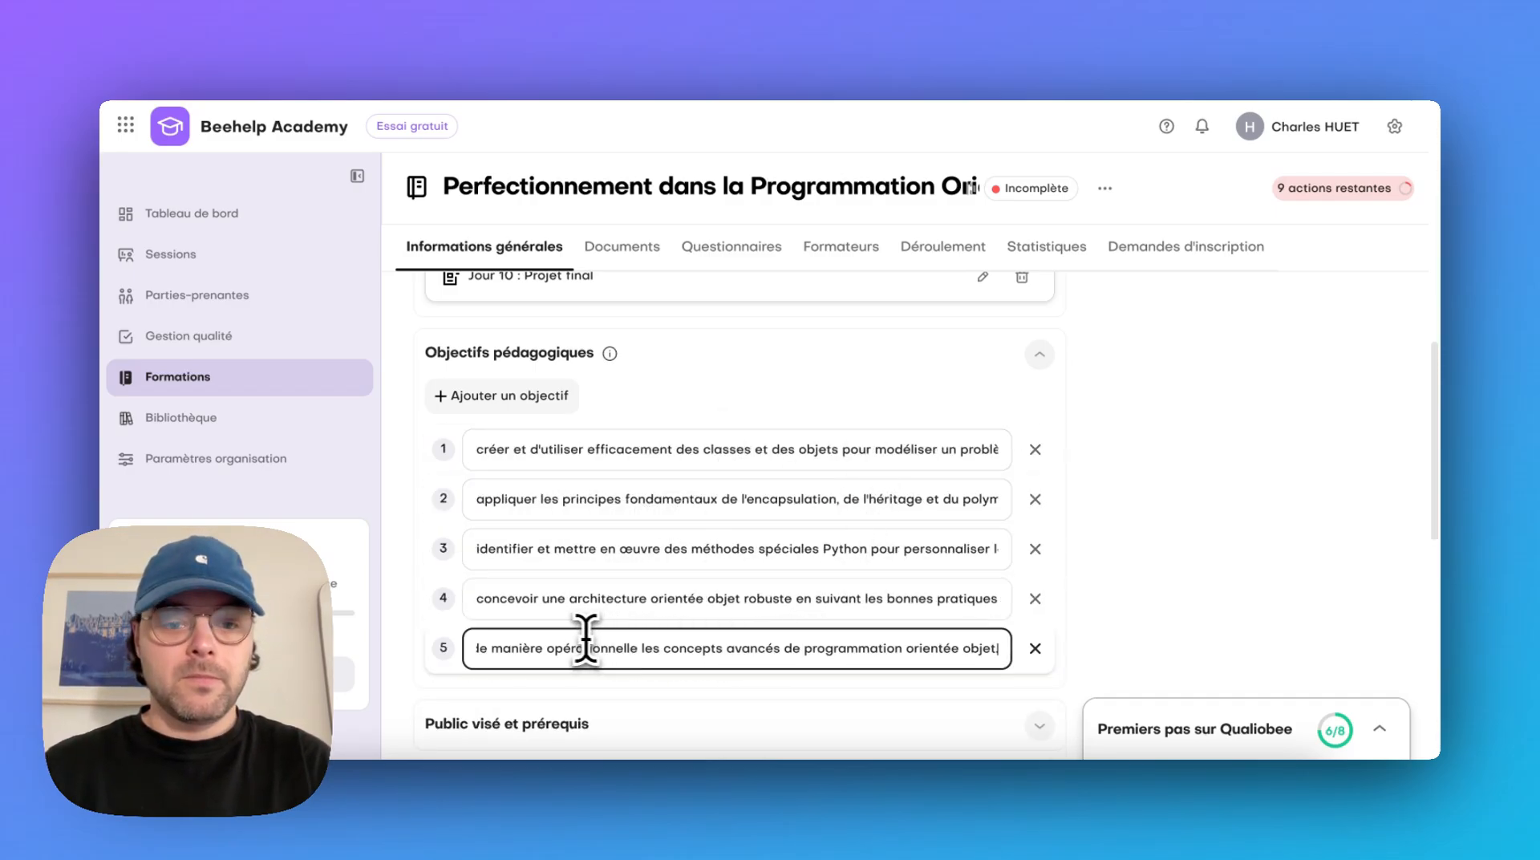
pyautogui.click(1235, 507)
# Fill in Public visé with the pasted text on beginner or intermediate Python developers and remove its empty first line
pyautogui.scroll(-5, 1248, 509)
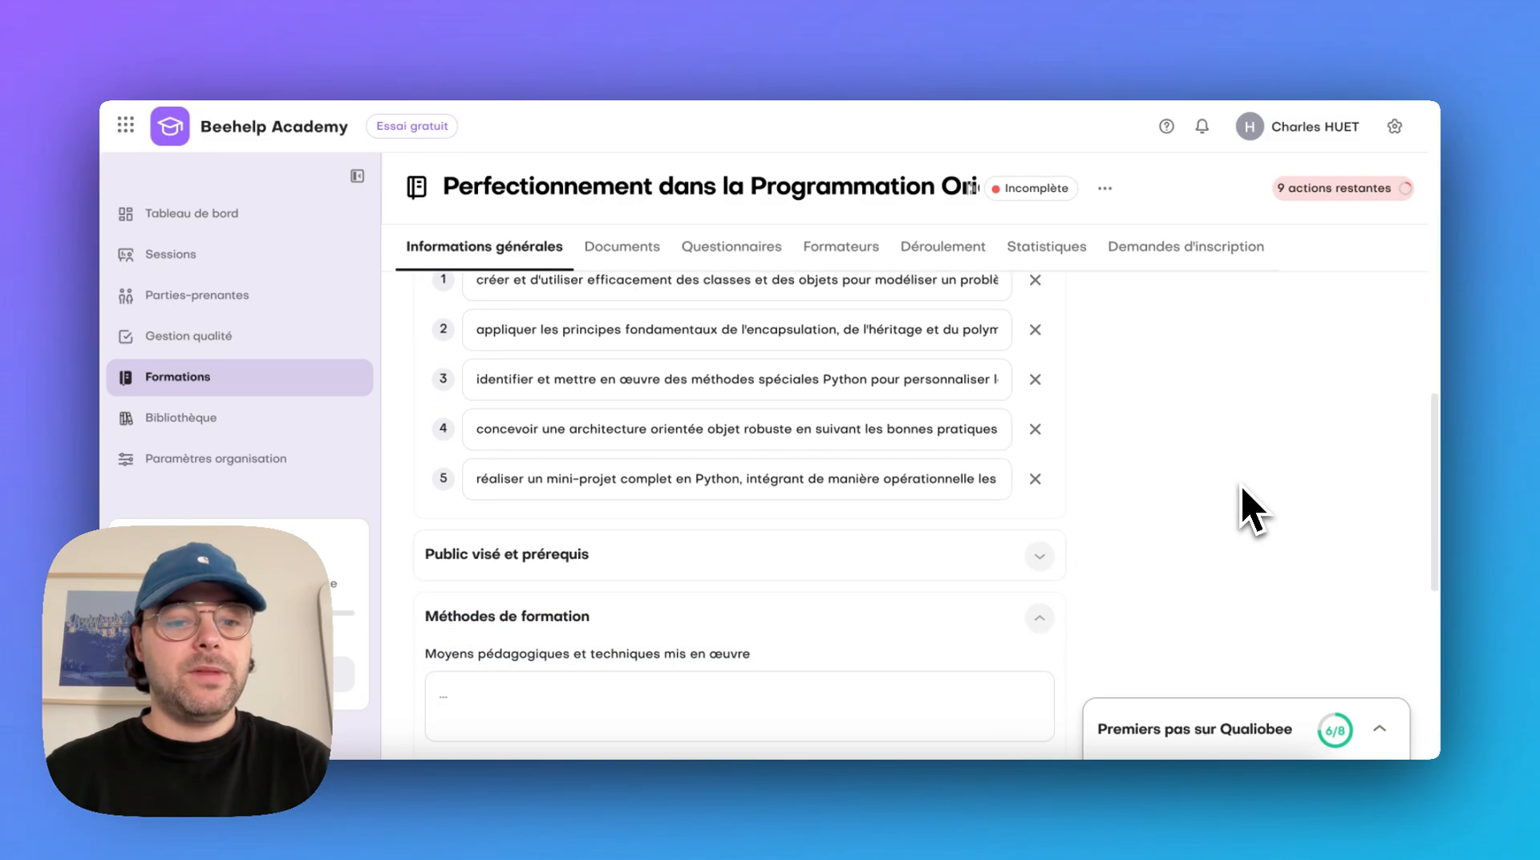
pyautogui.click(856, 393)
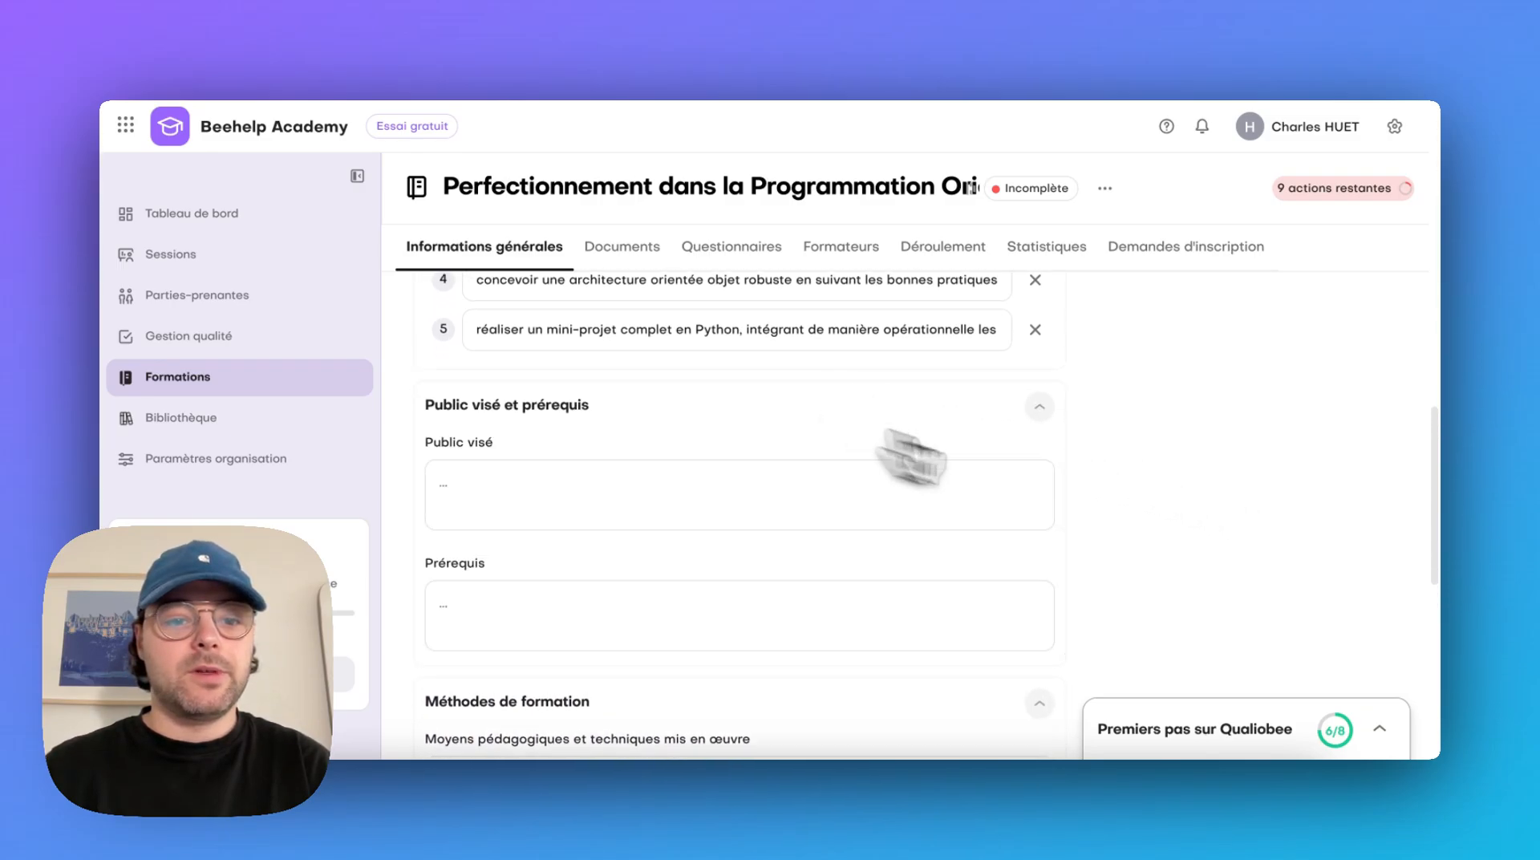
pyautogui.scroll(-2, 1300, 598)
pyautogui.click(863, 425)
pyautogui.write("Cette formation s'adresse à des développeurs débutants ou intermédiaires ayant déjà acquis les bases du langage Python (variables, structures conditionnelles, boucles, fonctions) et souhaitant approfondir leurs compétences en programmation orientée objet pour produire un code plus structuré, efficace et professionnel.")
pyautogui.click(395, 414)
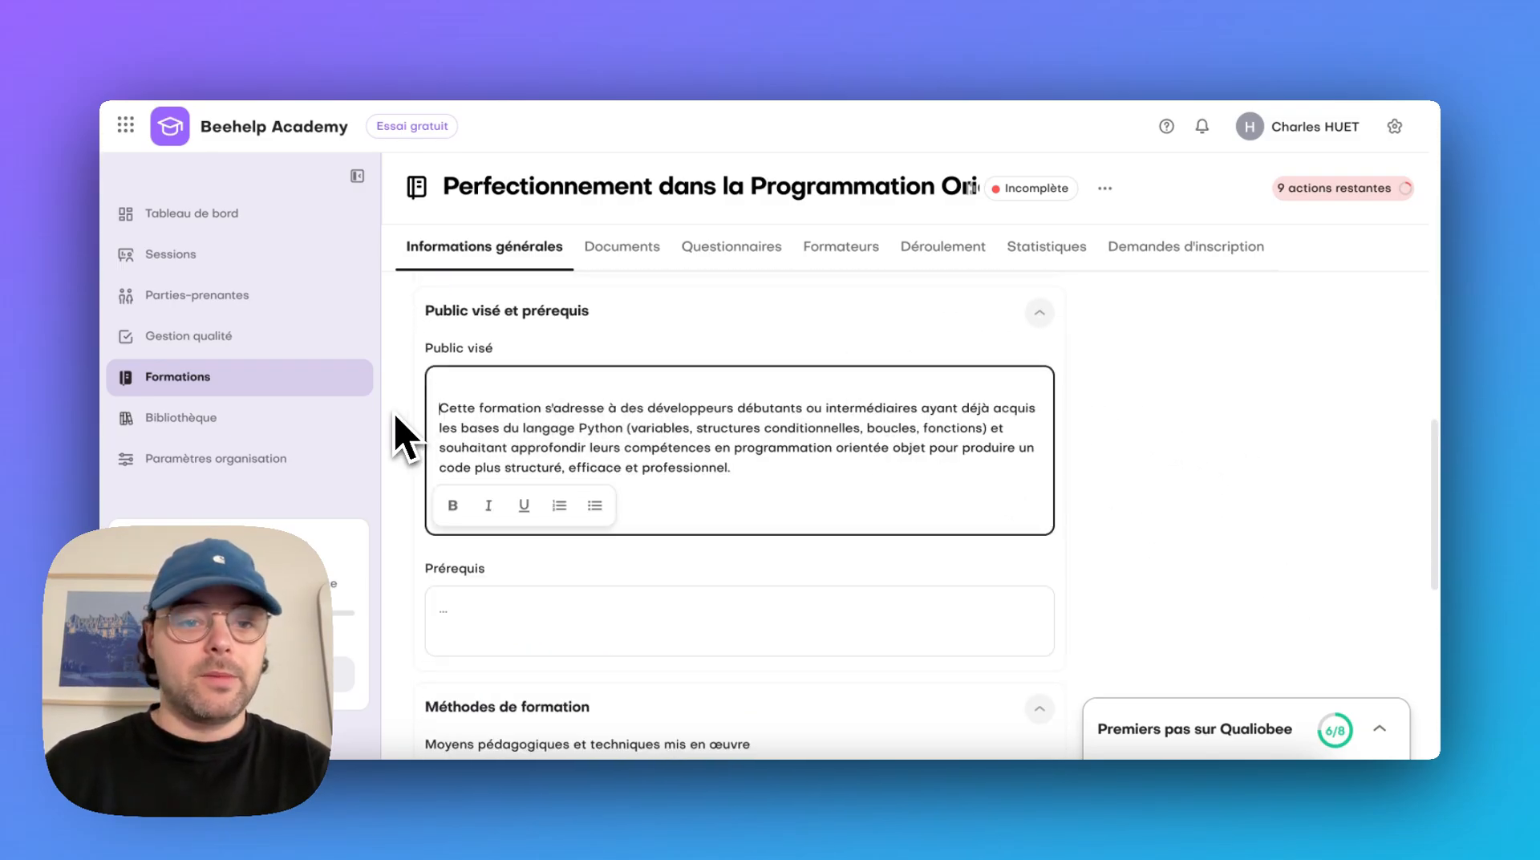
pyautogui.press('BackSpace')
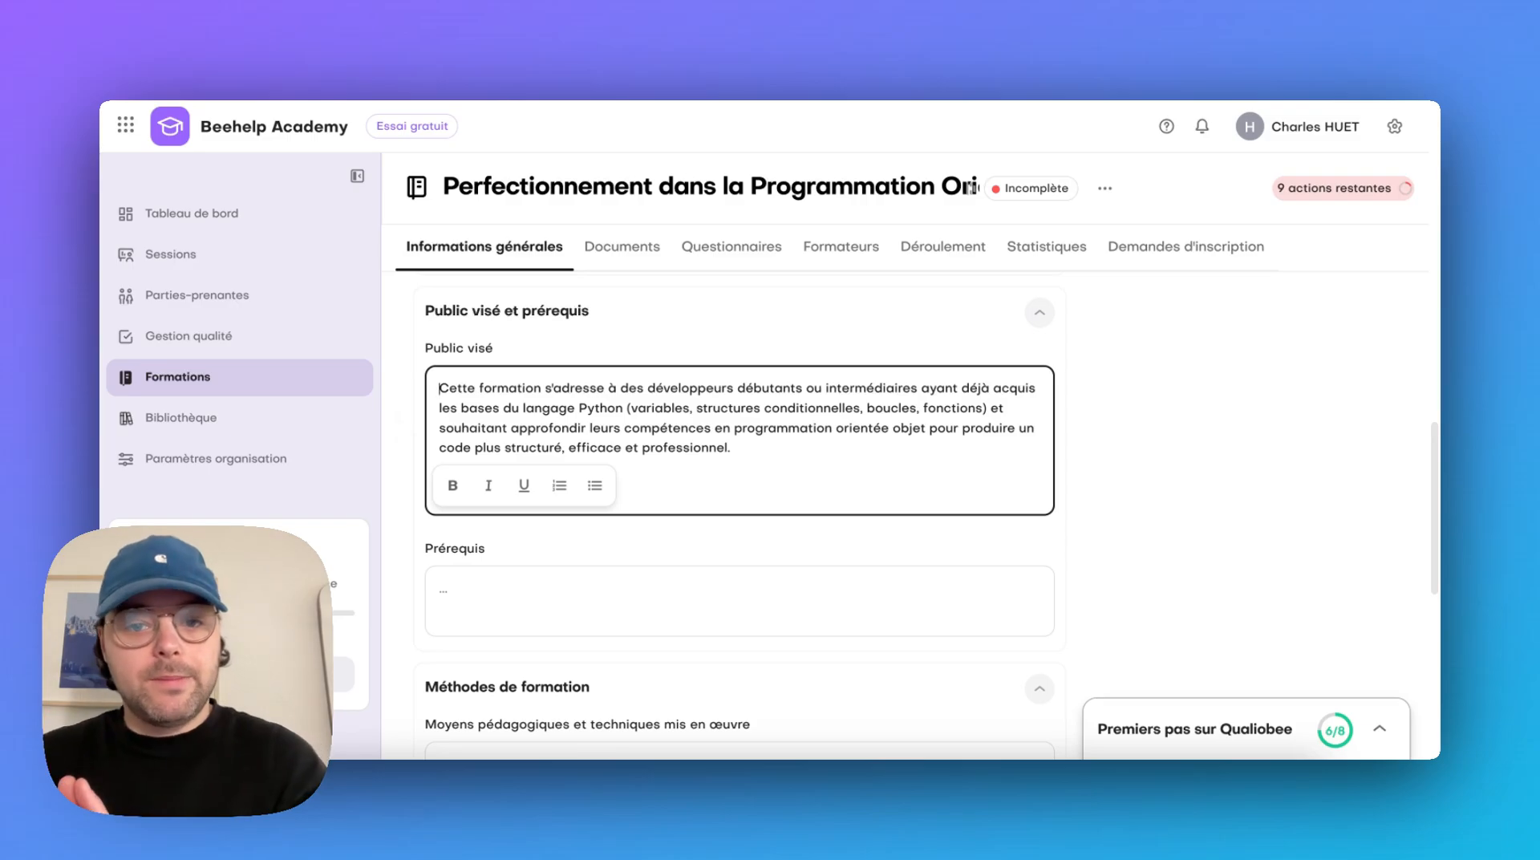
# Remove "débutants ou" from the Public visé text so it addresses only "développeurs intermédiaires"
pyautogui.doubleClick(771, 388)
pyautogui.press('BackSpace')
pyautogui.press('Right')
pyautogui.press('Right')
pyautogui.press('Right')
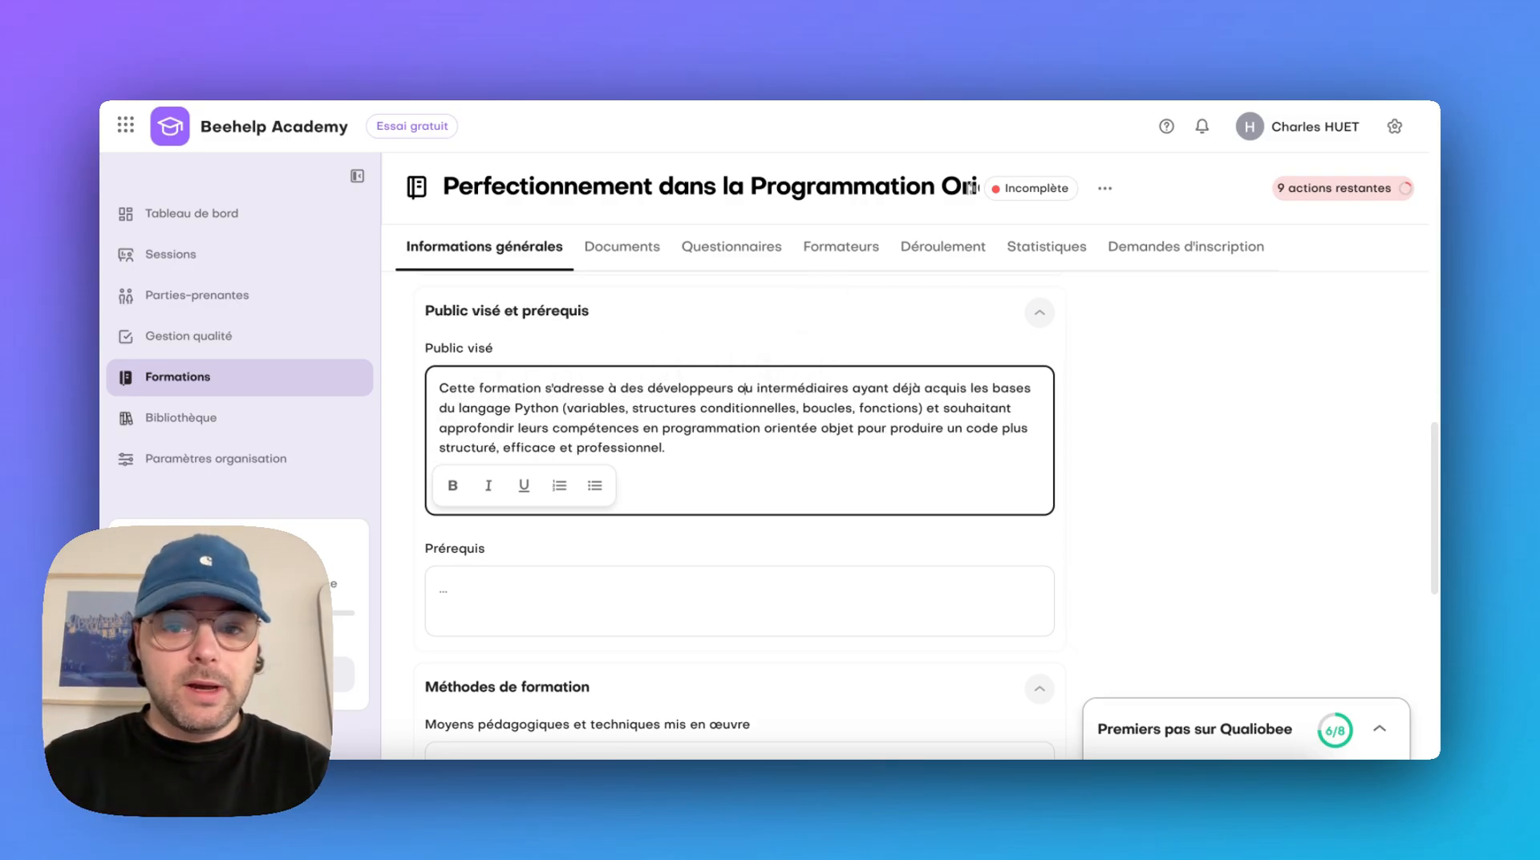
pyautogui.press('BackSpace')
pyautogui.press('BackSpace')
pyautogui.press('BackSpace')
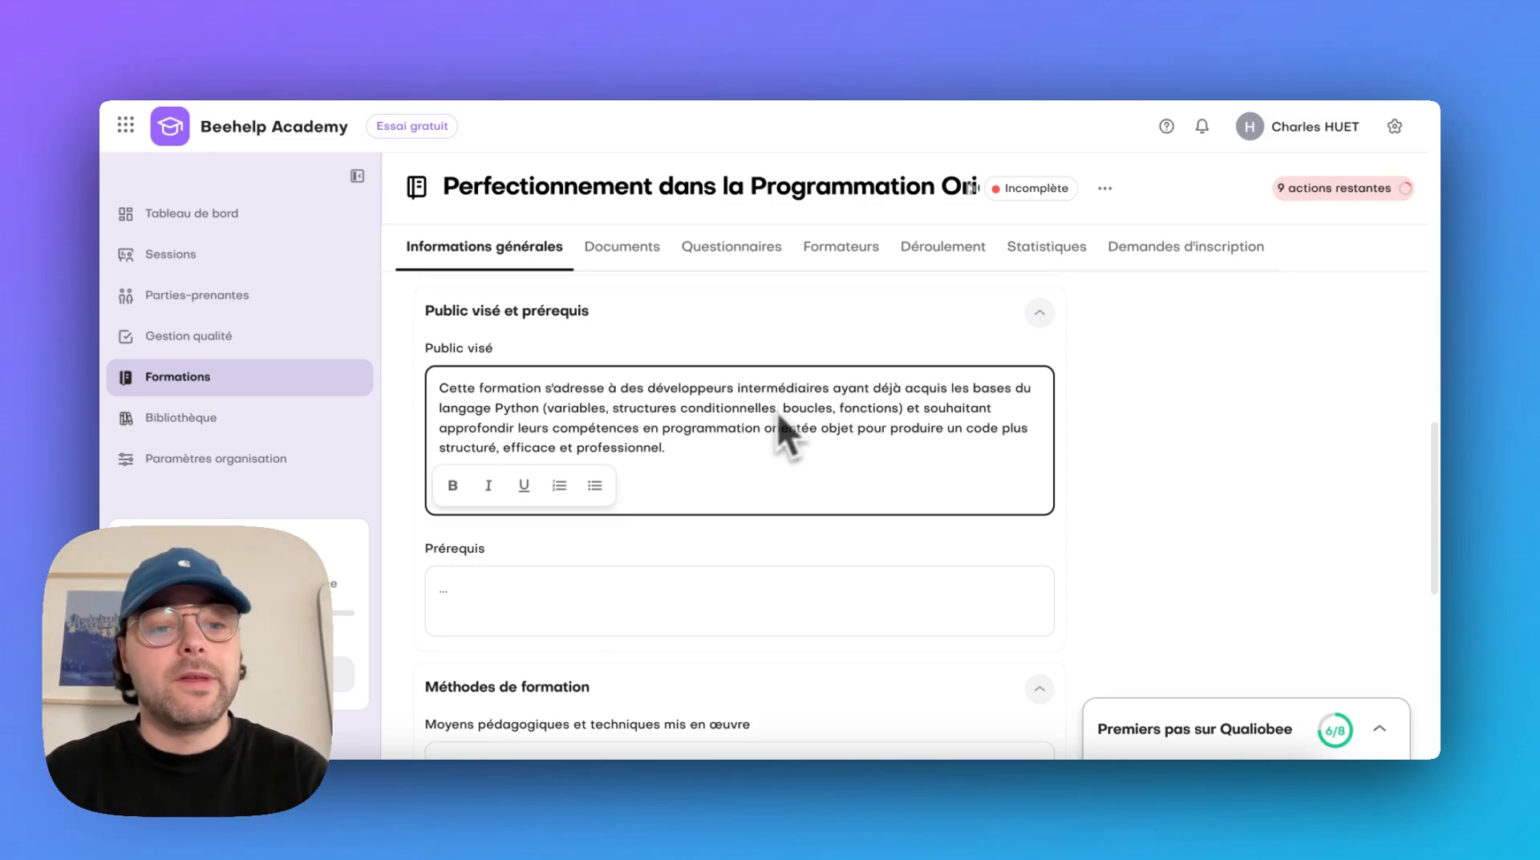
# Fill in Prérequis with "Connaitre les principes fondamentaux en python"
pyautogui.scroll(-1, 869, 561)
pyautogui.click(851, 552)
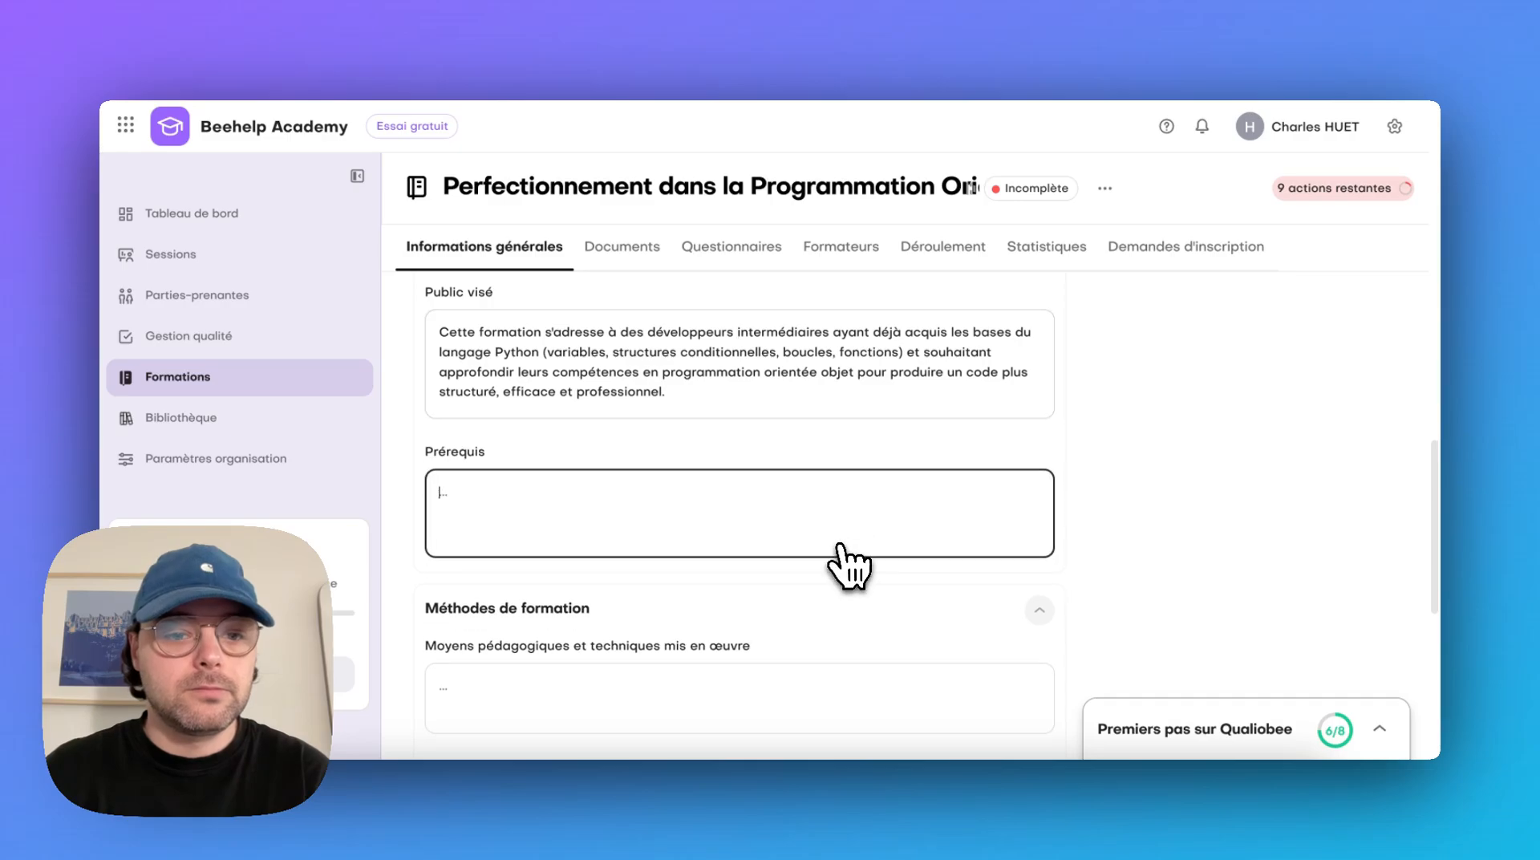
pyautogui.write('Connaitre les principes fondamentaux en oyt')
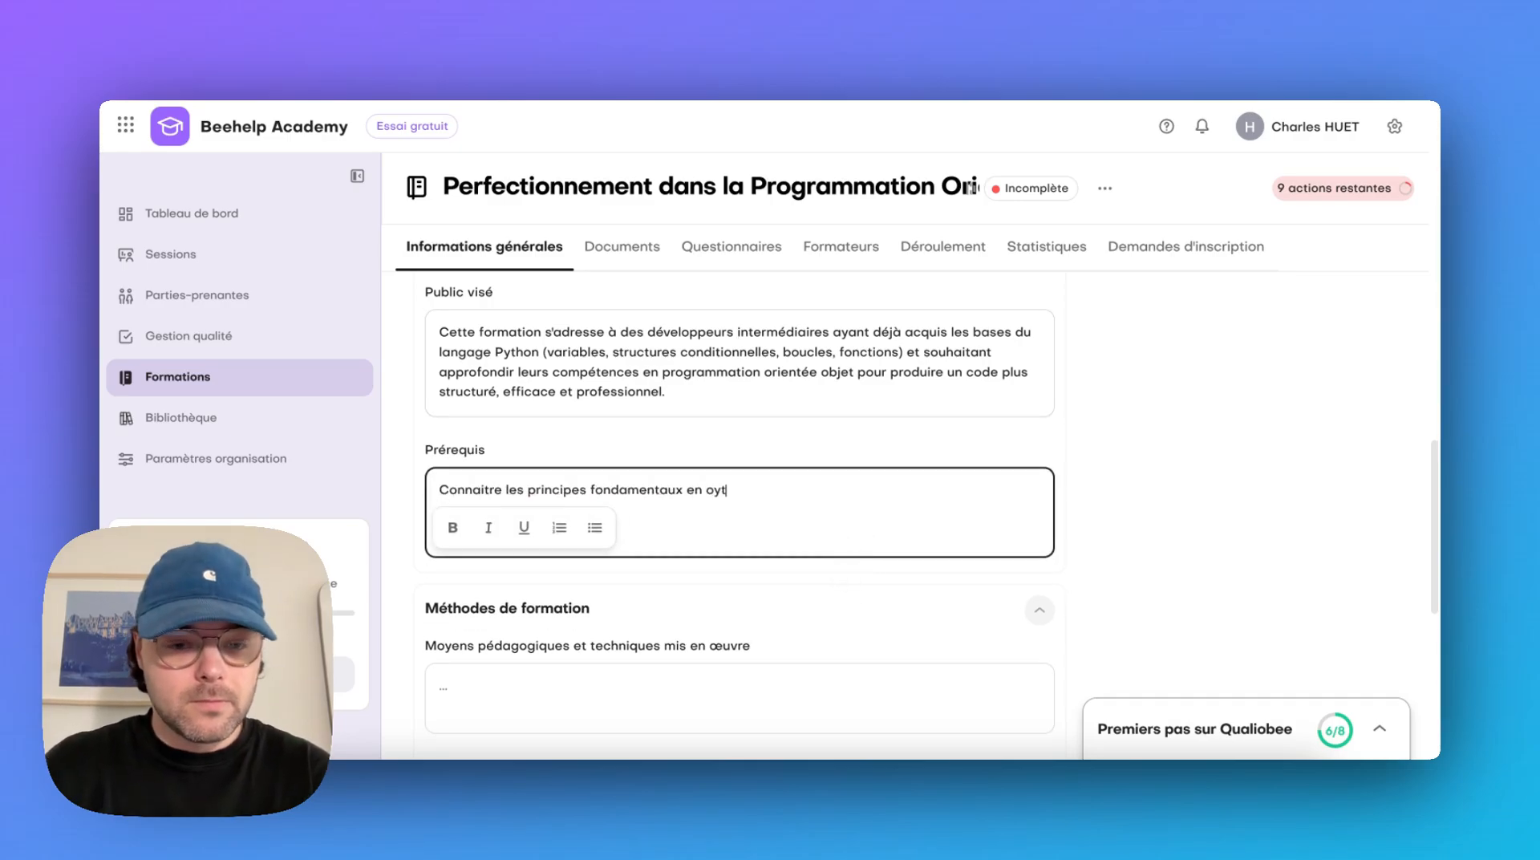
pyautogui.press('BackSpace')
pyautogui.press('BackSpace')
pyautogui.press('BackSpace')
pyautogui.write('python')
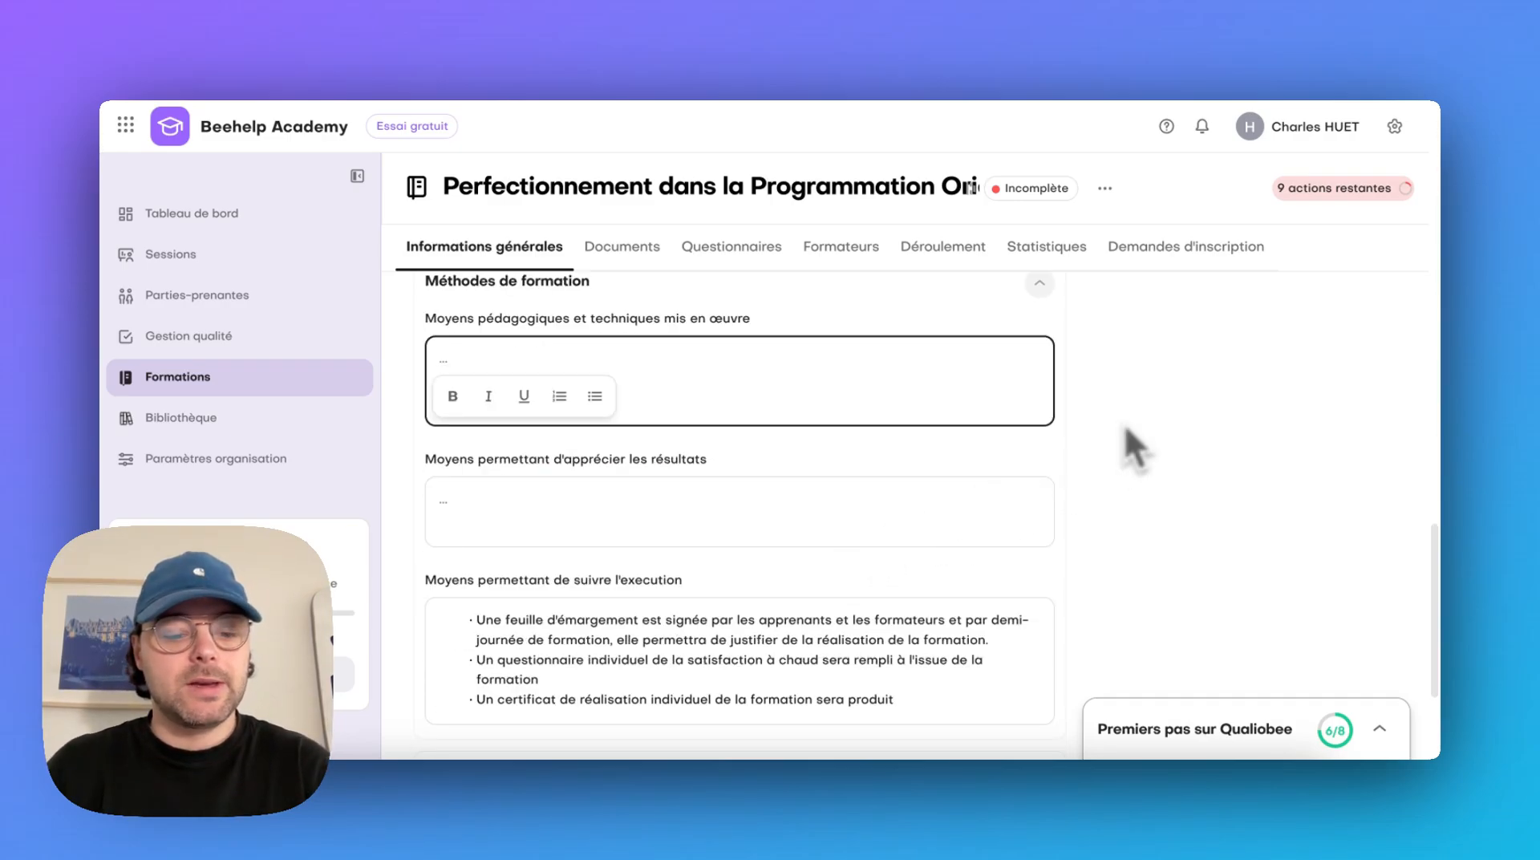
# Paste the prepared texts into Moyens pédagogiques et techniques mis en œuvre and Moyens permettant d'apprécier les résultats
pyautogui.write("Apports théoriques interactifs : Présentations courtes et ciblées suivies d'échanges interactifs pour favoriser l'engagement et la compréhension.  Exercices pratiques quotidiens : Mises en situations concrètes permettant aux apprenants d'appliquer immédiatement les concepts abordés chaque jour.  Études de cas : Analyses et corrections de code, tirées de situations professionnelles réelles, pour renforcer l'apprentissage pratique.  Projet final individuel ou en petits groupes : Conception et réalisation d'un mini-projet permettant d'intégrer toutes les notions abordées durant la formation.  Évaluation formative régulière : Quiz, QCM, revues de code, feedback personnalisé en continu pour ajuster l'apprentissage.")
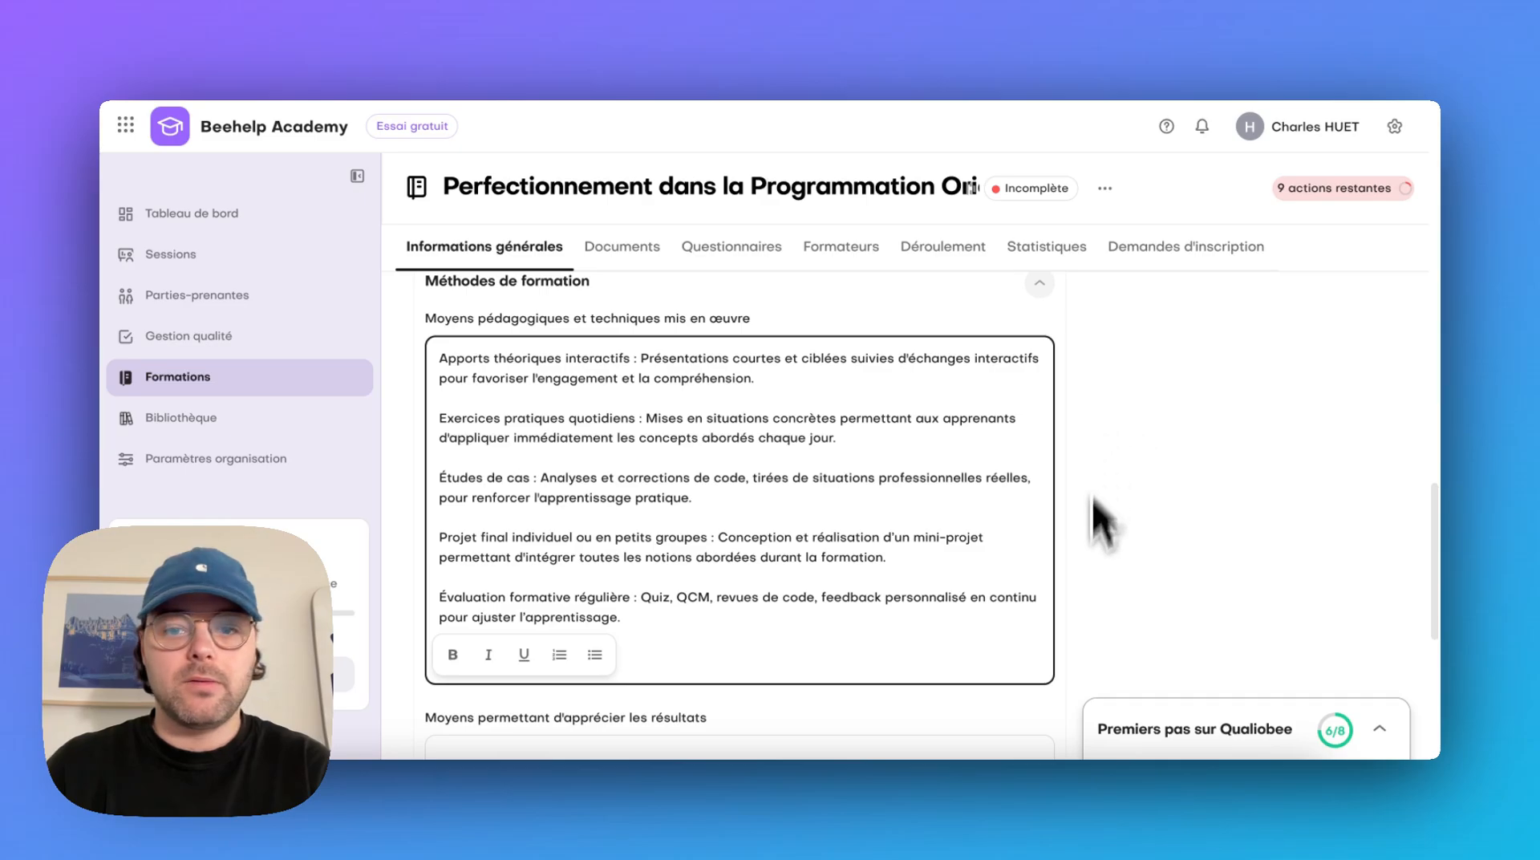
pyautogui.scroll(-5, 1101, 634)
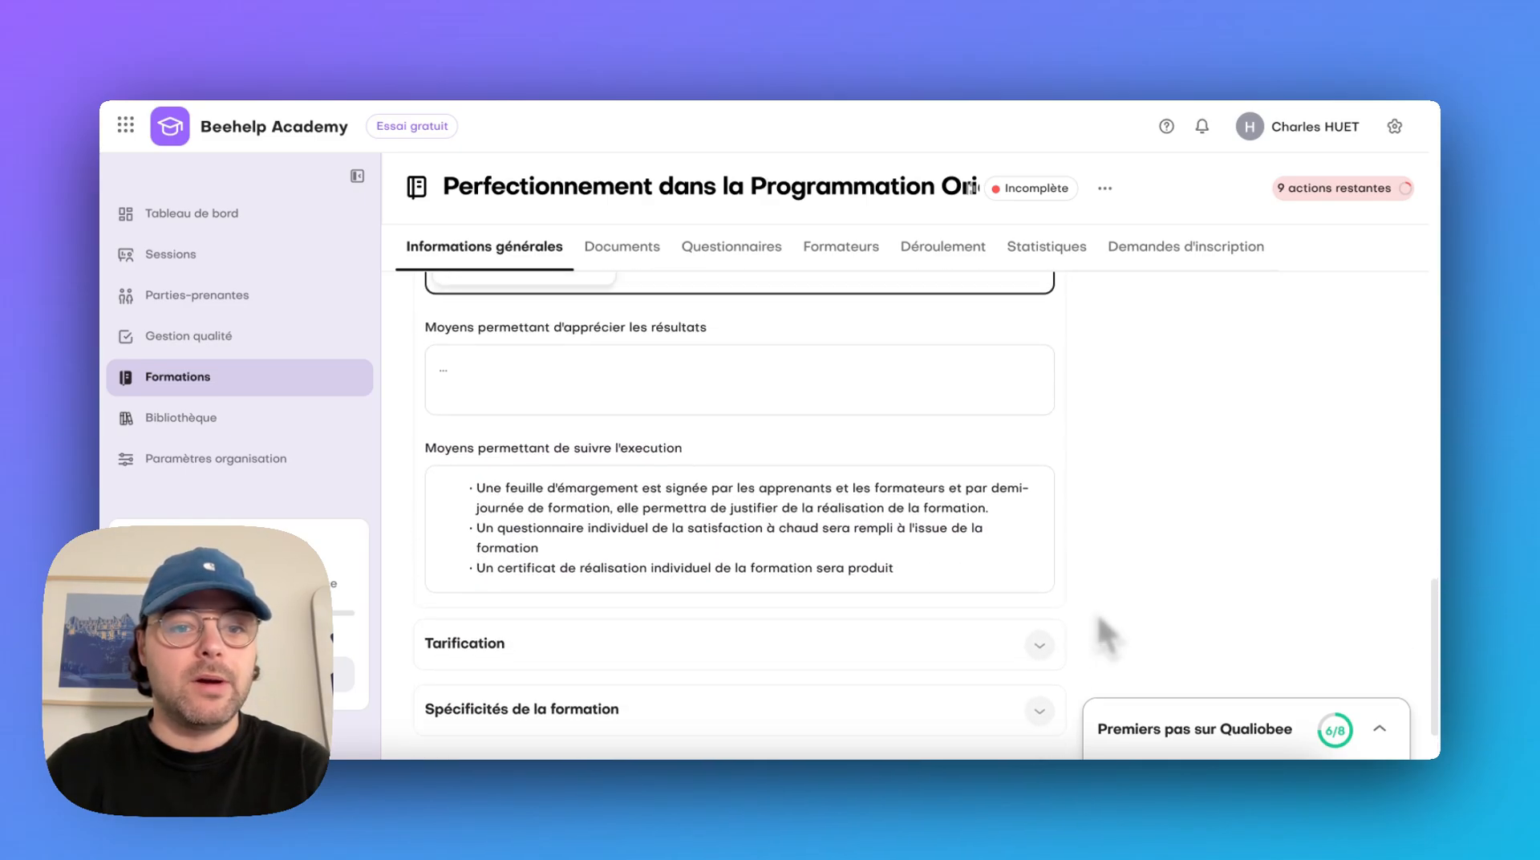
pyautogui.click(838, 383)
pyautogui.write("Évaluations formatives quotidiennes : Exercices courts réalisés chaque jour pour valider progressivement la maîtrise des concepts enseignés (quiz, QCM, exercices pratiques corrigés).  Revues régulières du code : Analyse individuelle ou collective du code produit pour identifier rapidement les points forts, les progrès réalisés et les difficultés rencontrées par l'apprenant.  Projet final évalué : Réalisation d'un projet intégrateur permettant d'apprécier concrètement la capacité de l'apprenant à mettre en œuvre l'ensemble des concepts abordés durant la formation (critères d'évaluation : qualité, fonctionnalité, respect des bonnes pratiques, lisibilité du code).  Auto-évaluation et questionnaire de satisfaction : Remise d'un questionnaire permettant à chaque apprenant d'évaluer son niveau de confiance et ses acquis, ainsi que sa satisfaction vis-à-vis de la formation suivie.  Entretien de fin de formation : Un échange personnalisé avec le formateur pour mesurer la compréhension globale, identifier les points de progression et recueillir un retour direct de l'apprenant sur ses acquis.")
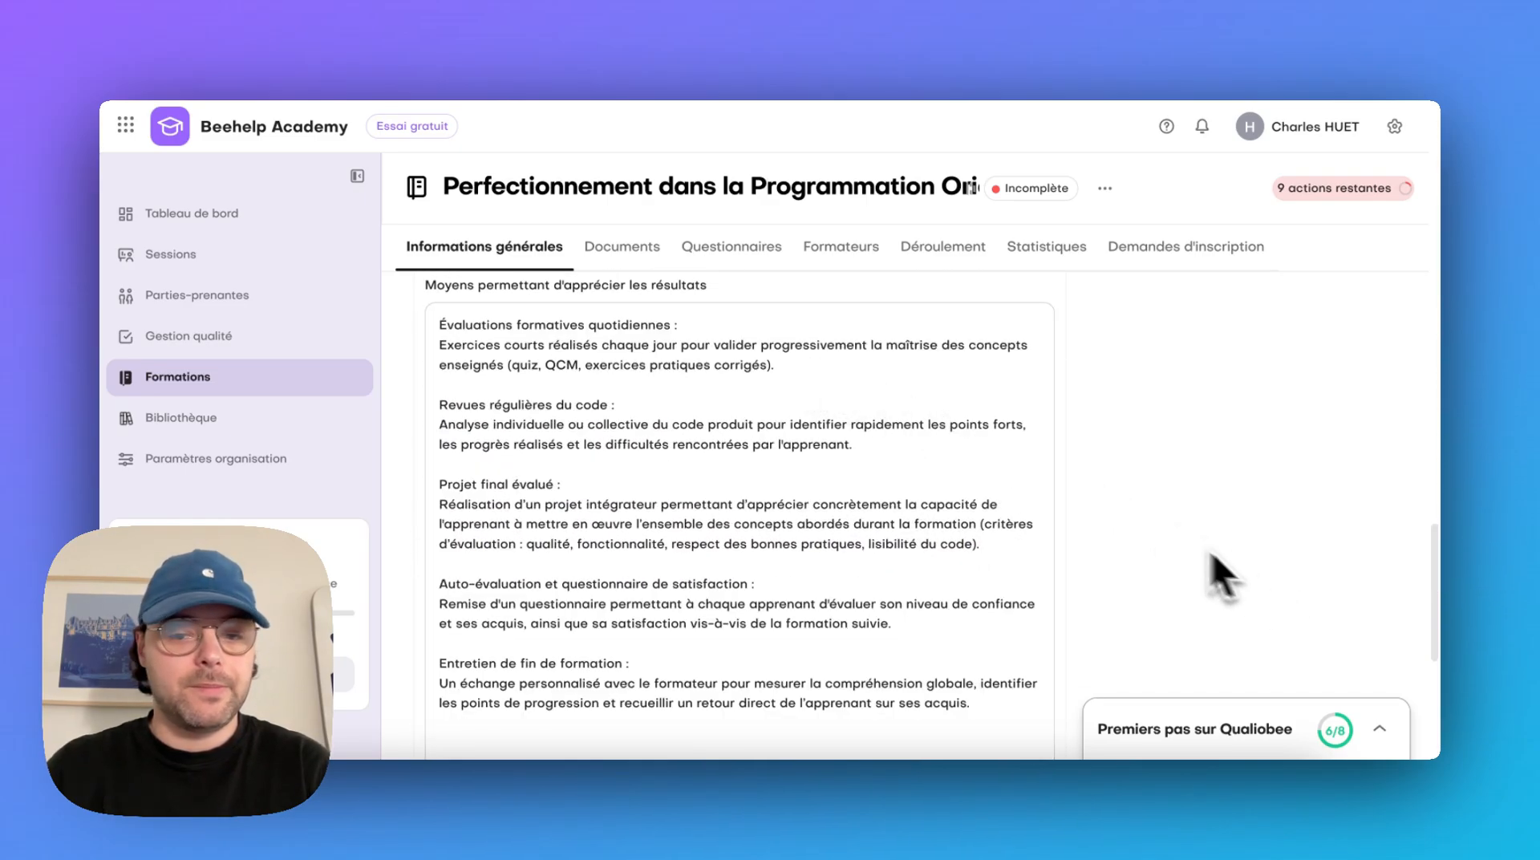
# Set the training price to 360 € with payment "Par jour de formation" under Tarification
pyautogui.scroll(-5, 1211, 552)
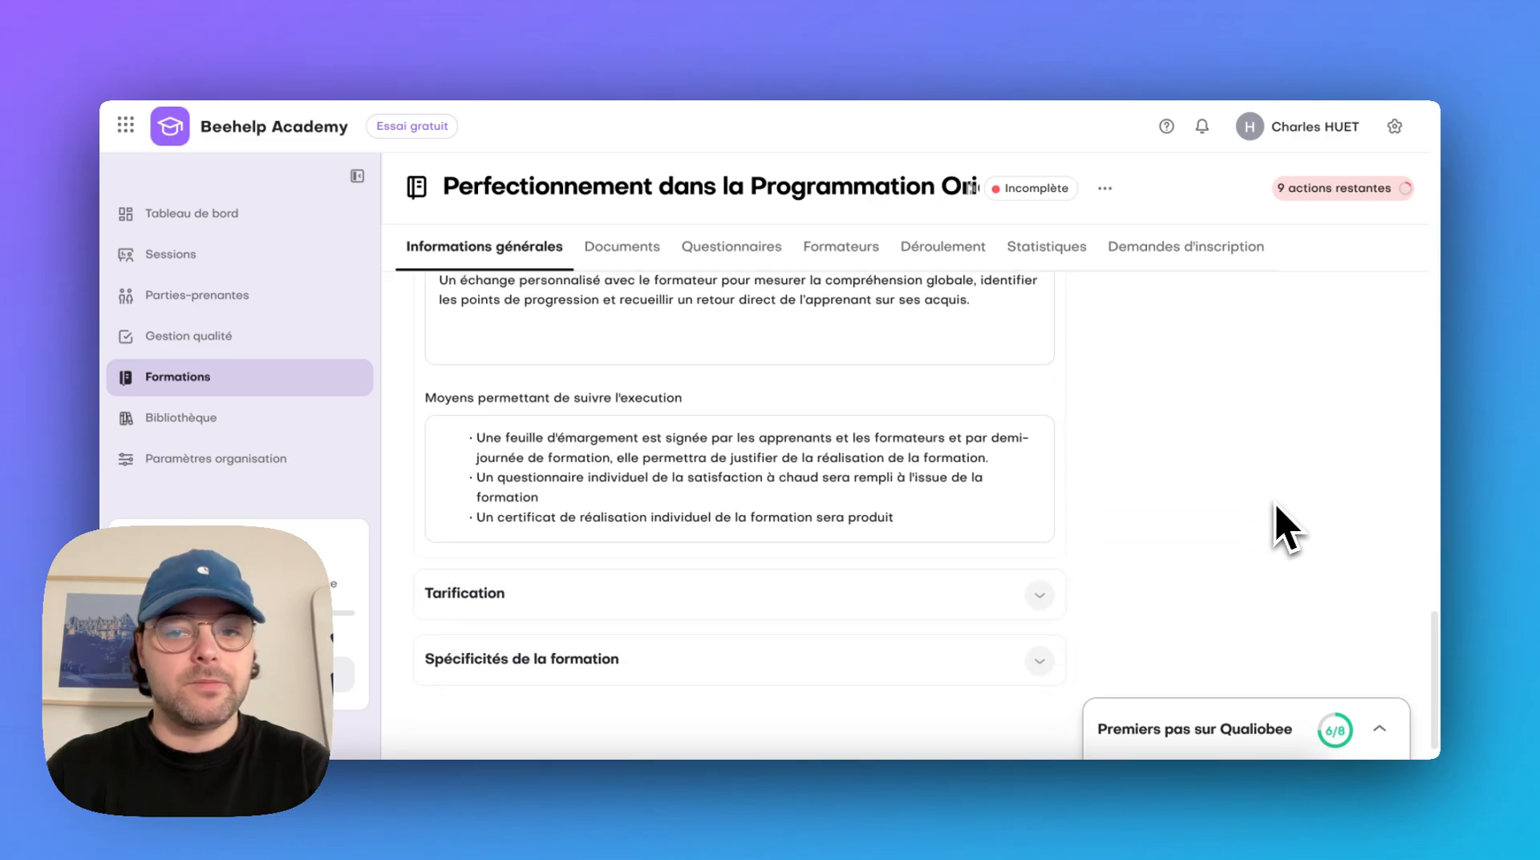
pyautogui.scroll(-1, 1283, 529)
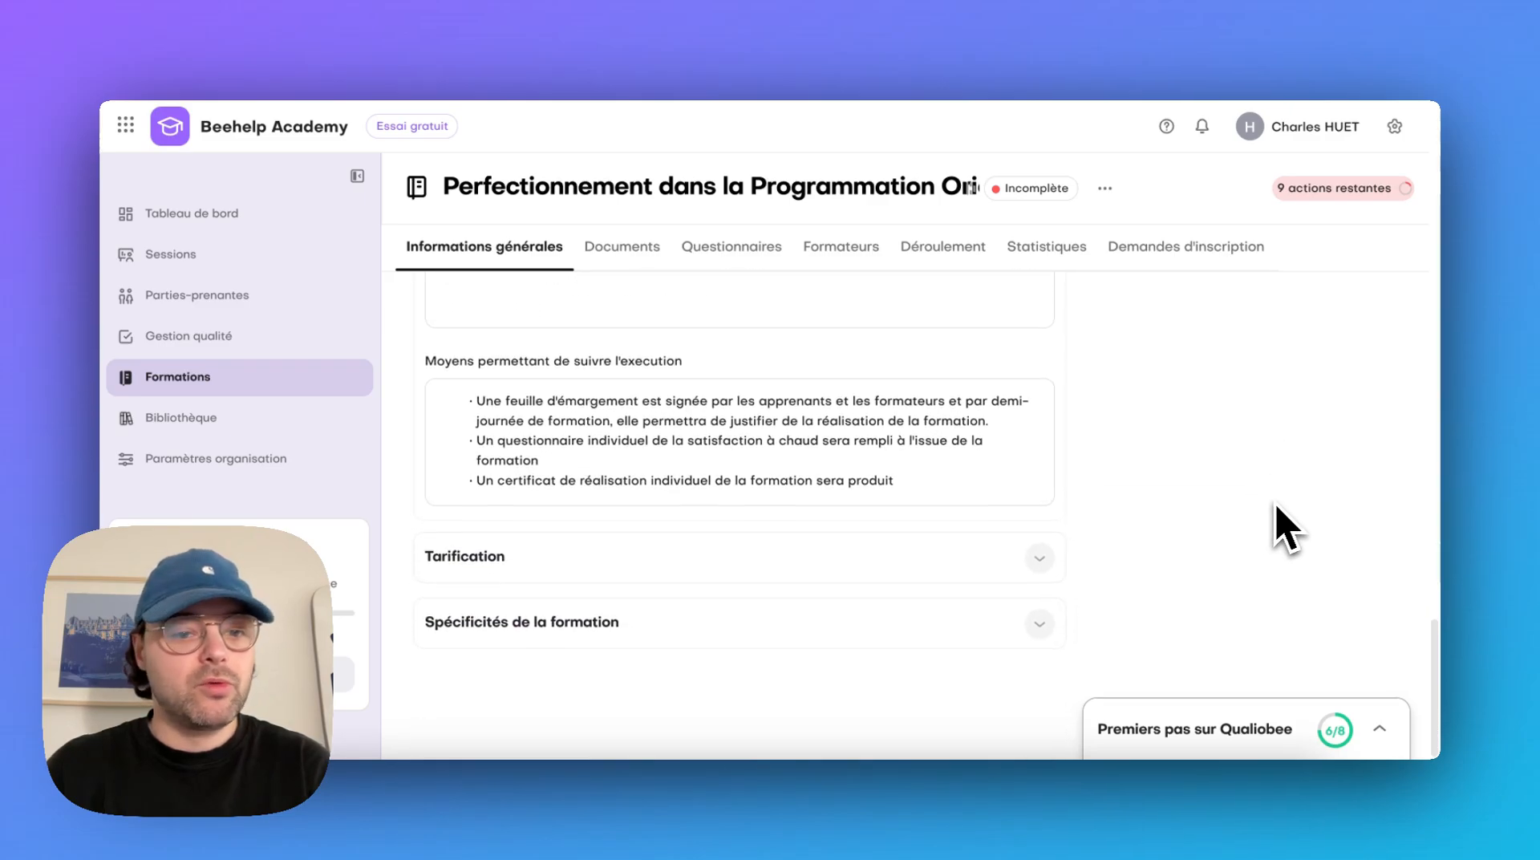
pyautogui.click(899, 593)
pyautogui.click(697, 566)
pyautogui.press('BackSpace')
pyautogui.write('3')
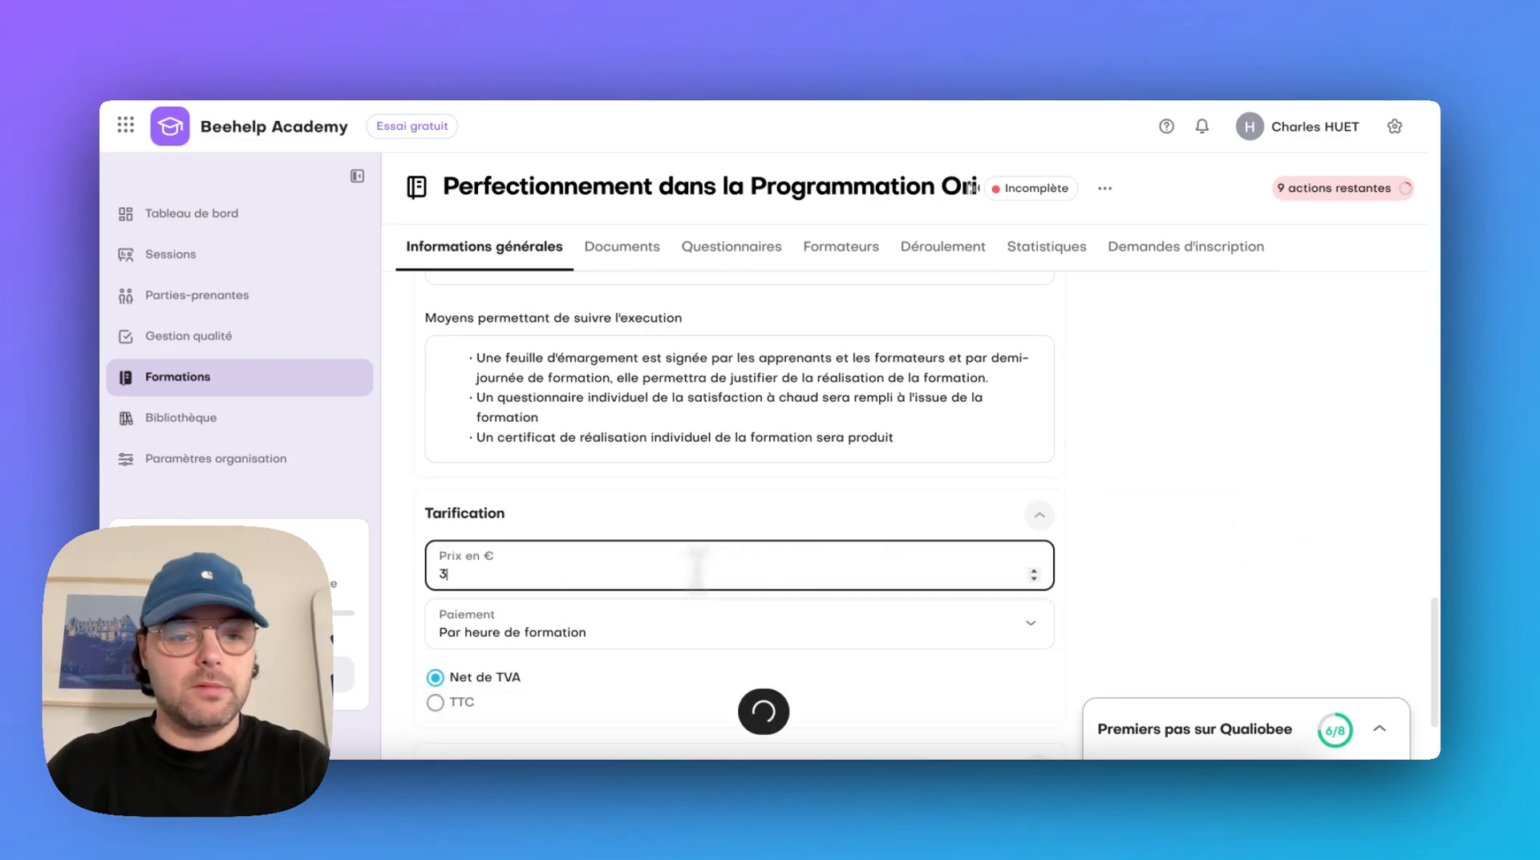
pyautogui.write('60')
pyautogui.click(690, 630)
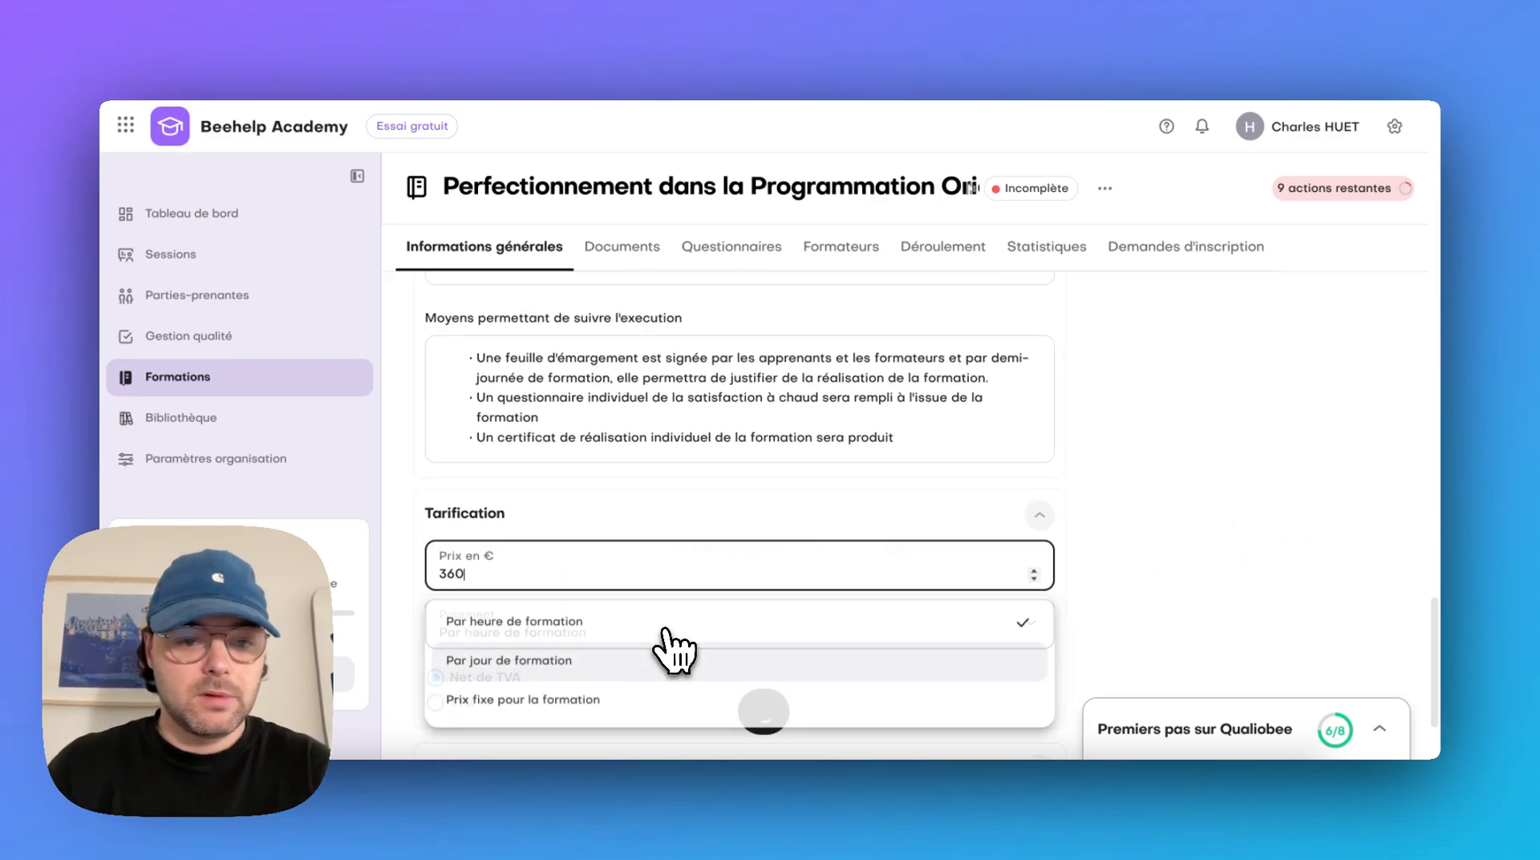
pyautogui.click(693, 680)
# Expand Spécificités de la formation and set the specialty code to "326 - Informatique" by searching for "inf"
pyautogui.scroll(-1, 1115, 690)
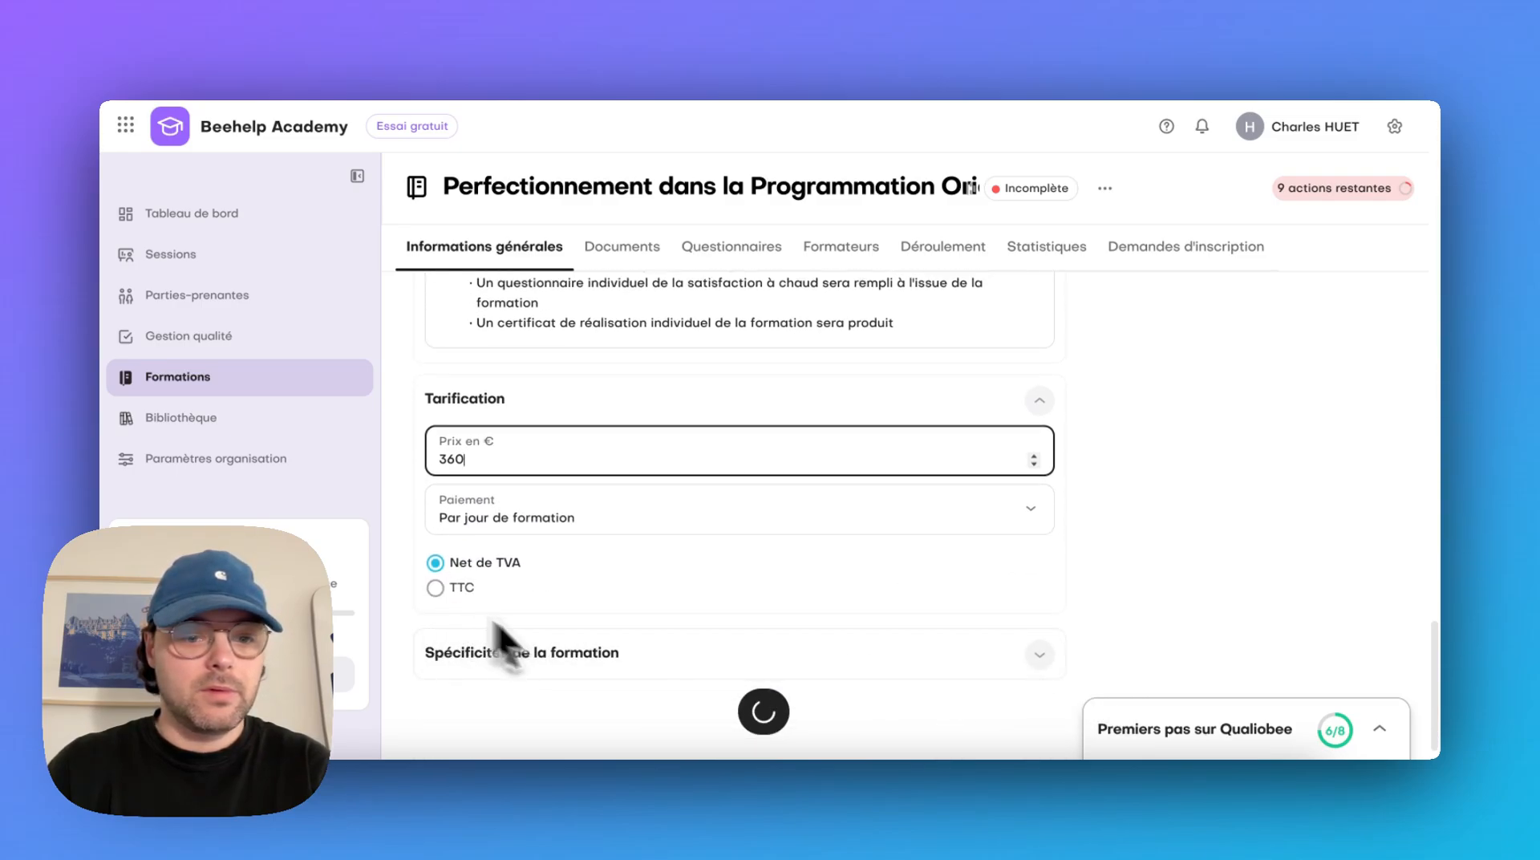
pyautogui.click(1037, 654)
pyautogui.scroll(-1, 1139, 638)
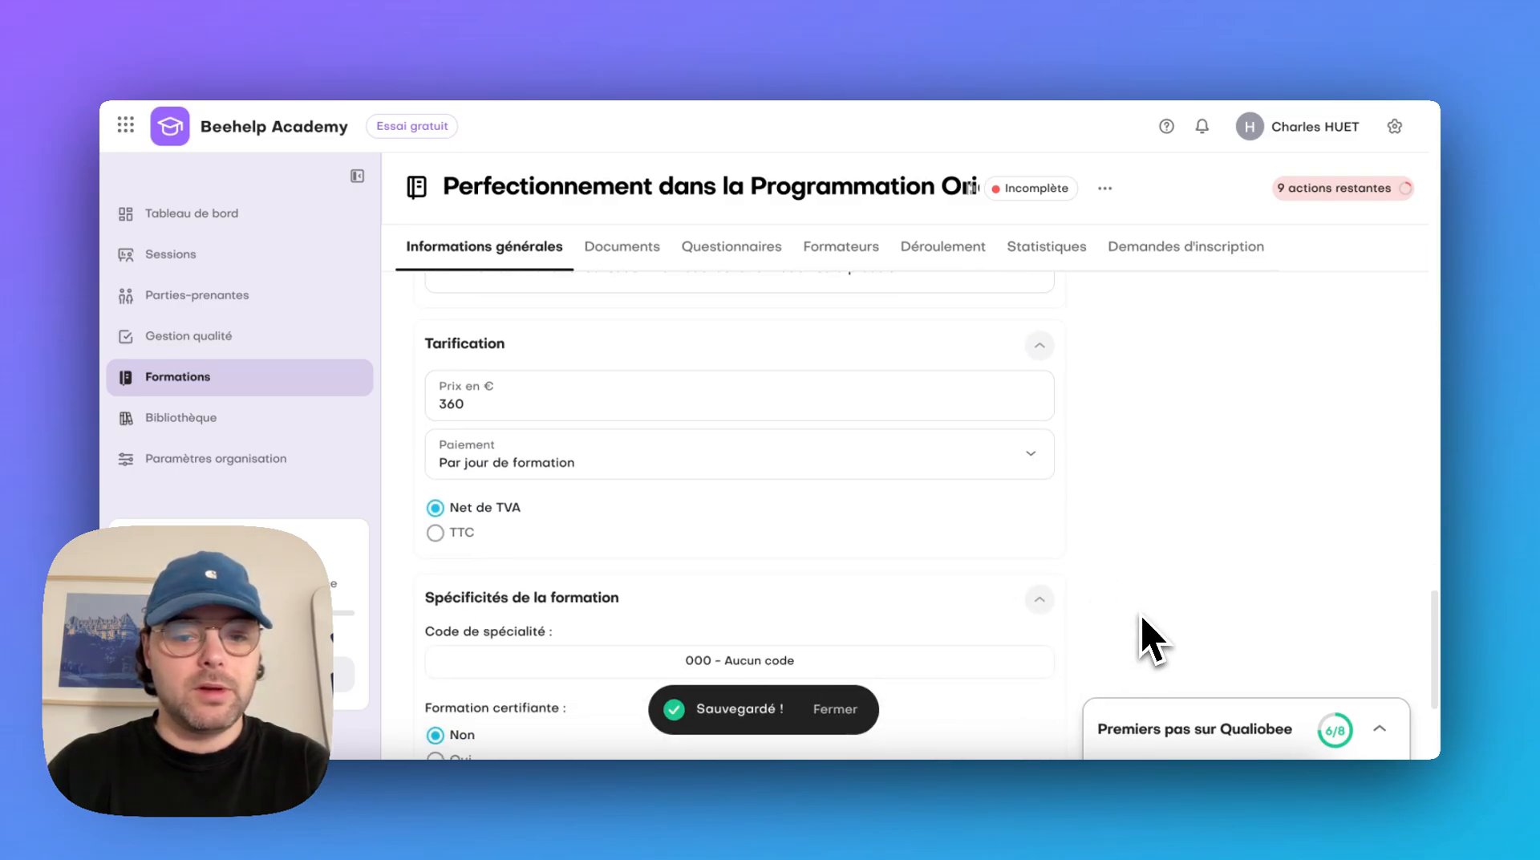
pyautogui.scroll(-5, 1152, 639)
pyautogui.click(834, 417)
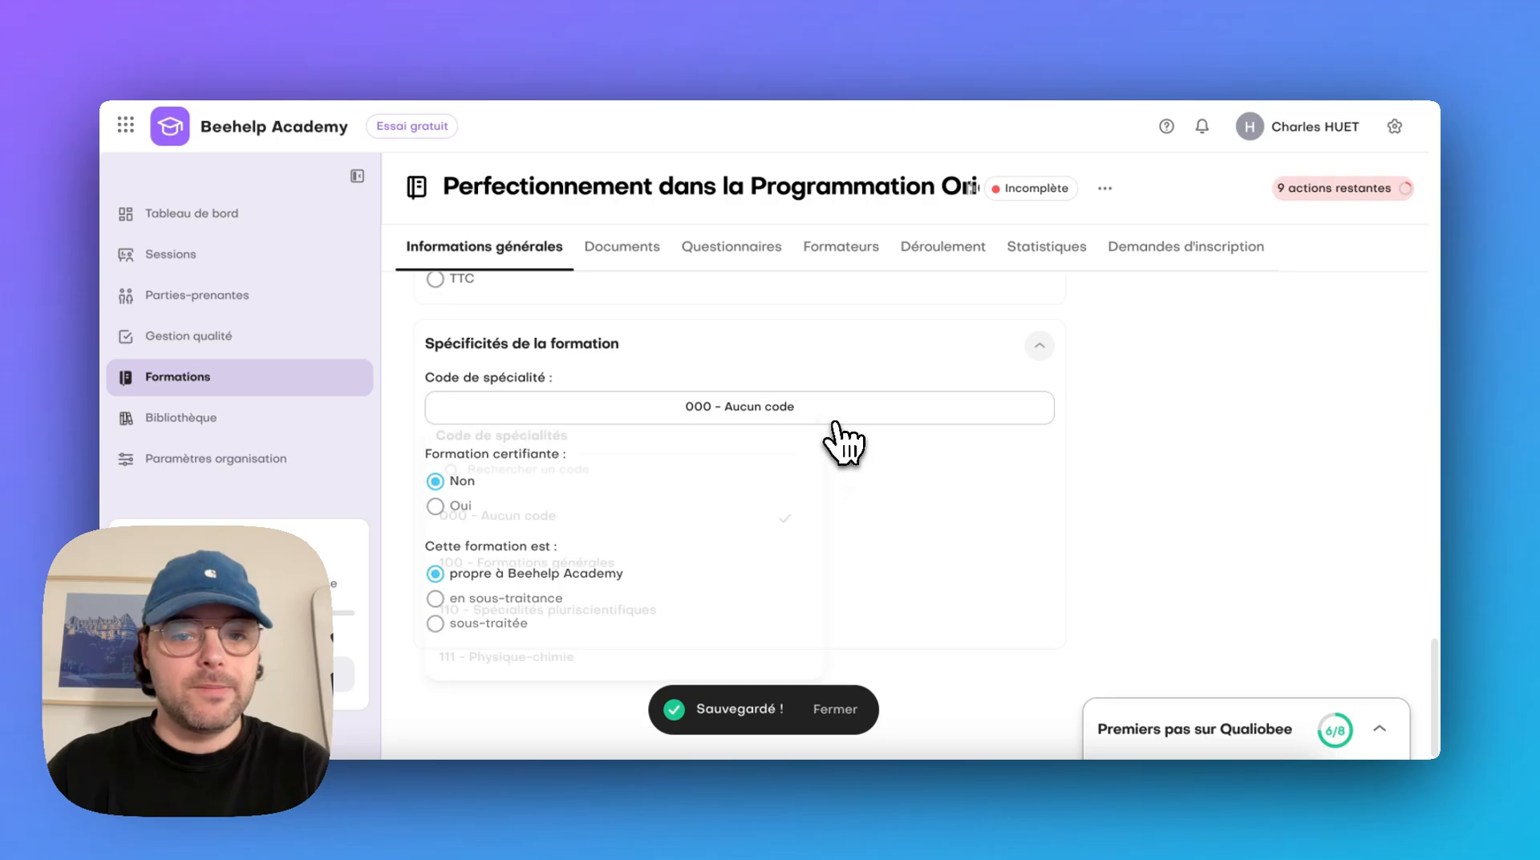
pyautogui.write('inf')
pyautogui.click(654, 589)
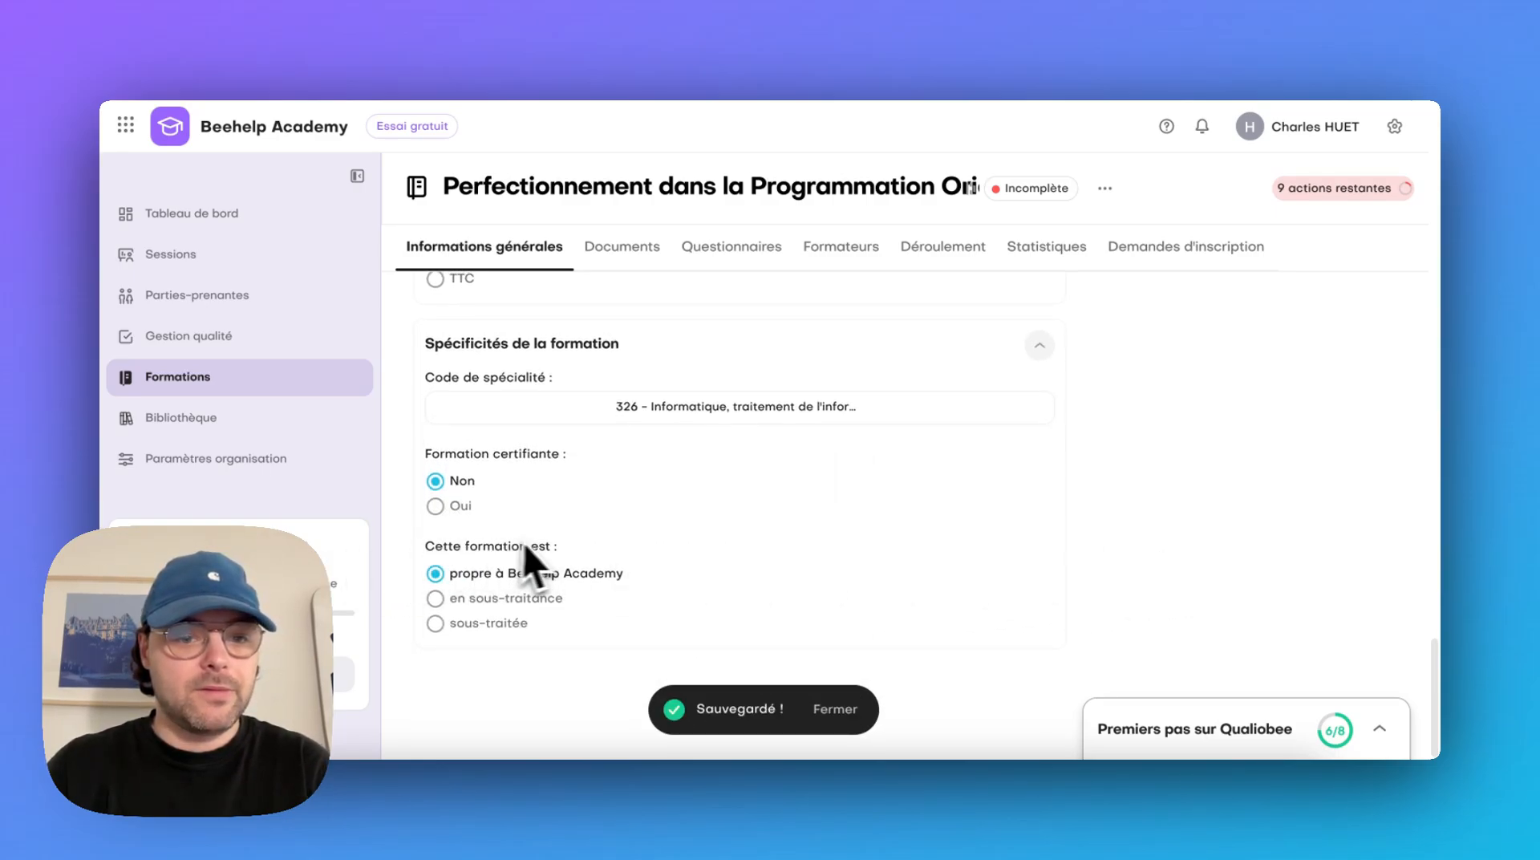
# Go to the training's documents and assign the library model "Programme de formation" to Programme de formation
pyautogui.scroll(2, 1284, 385)
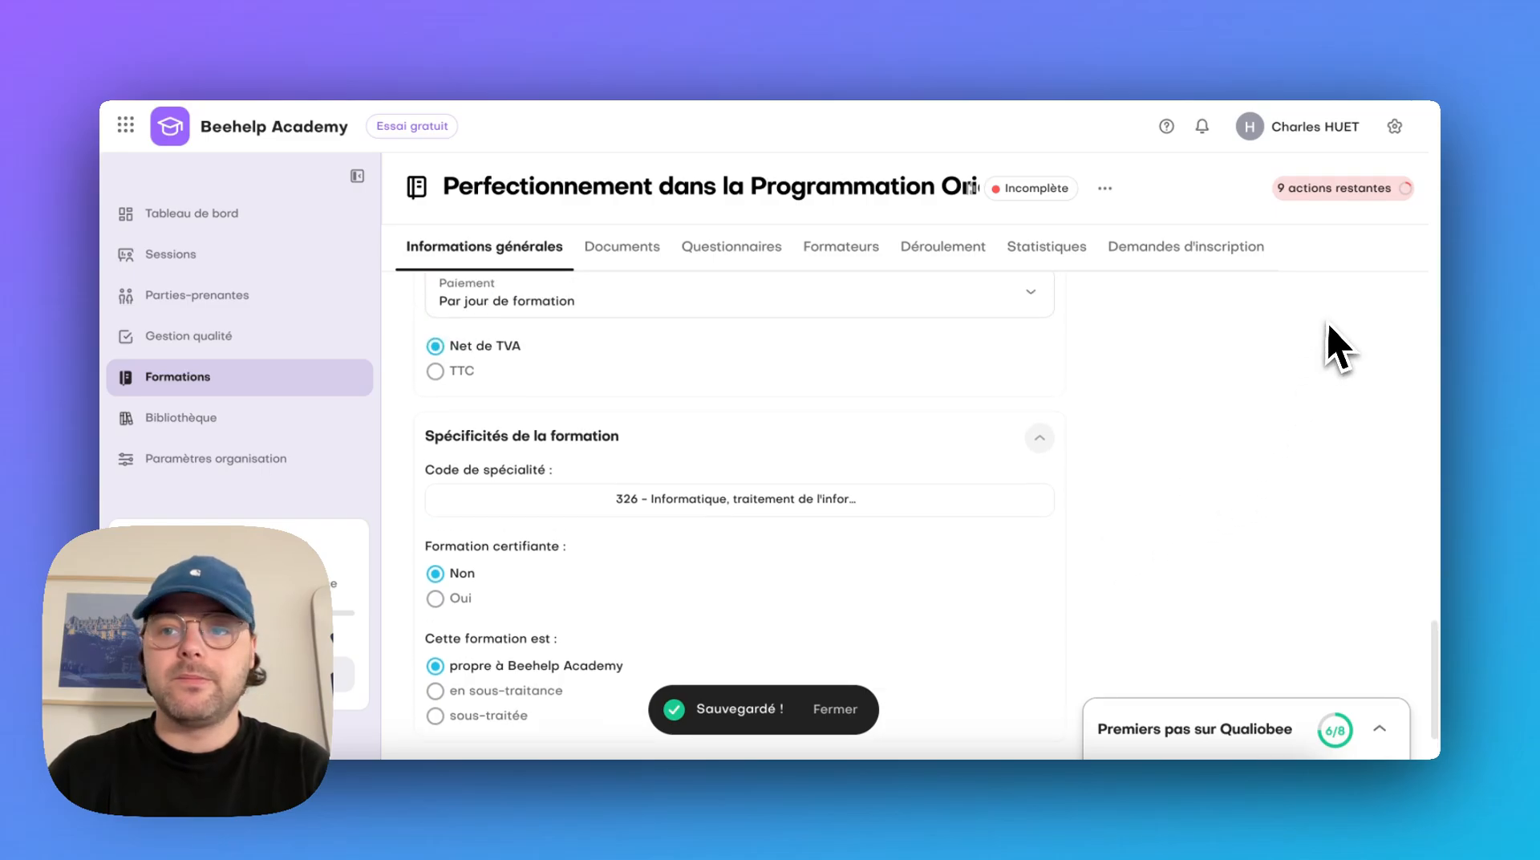
pyautogui.scroll(15, 1337, 345)
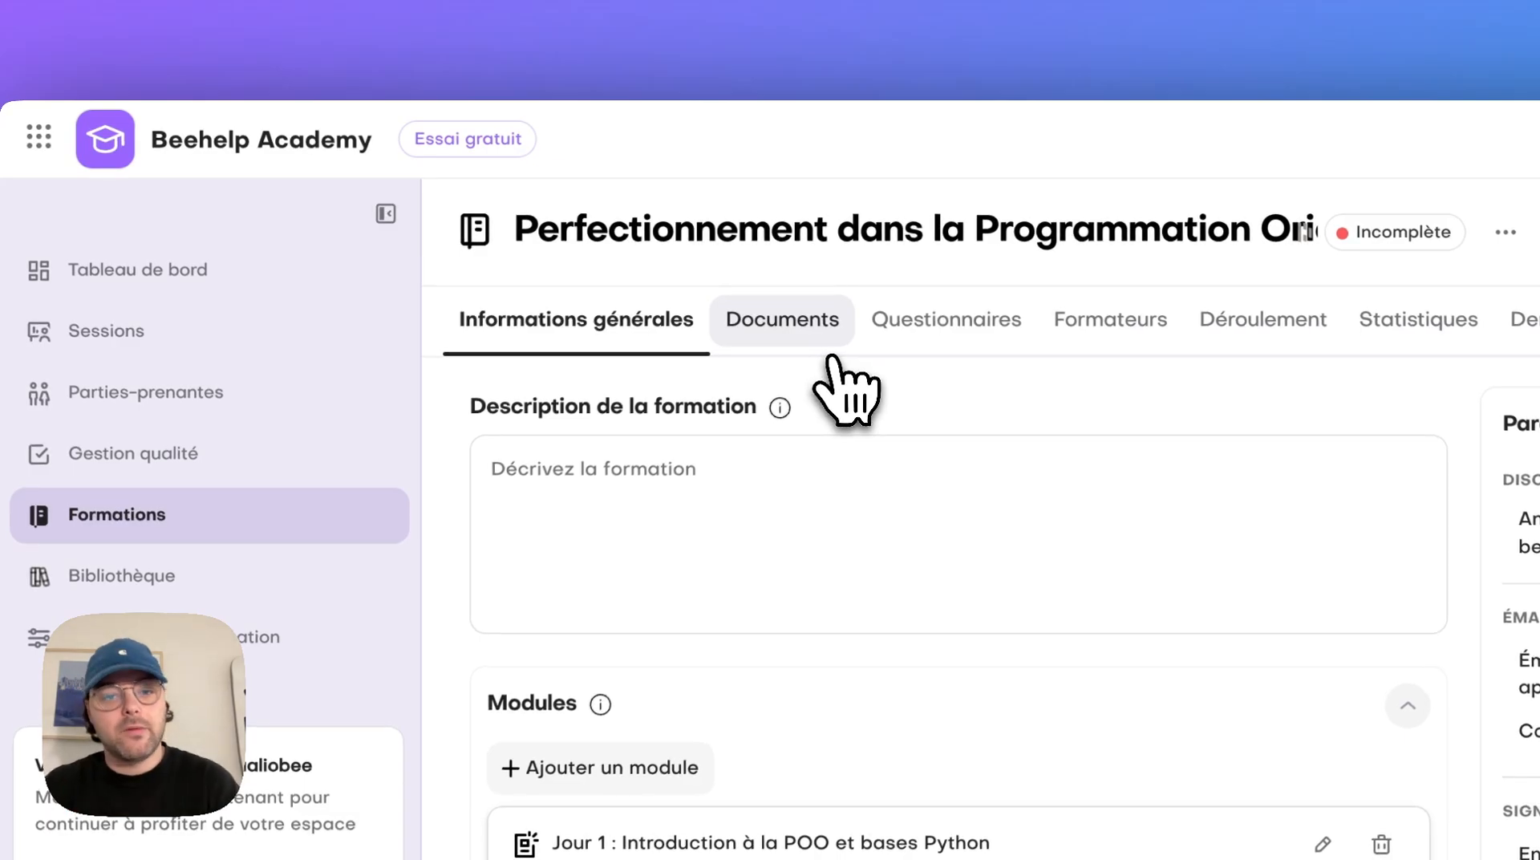
pyautogui.click(826, 351)
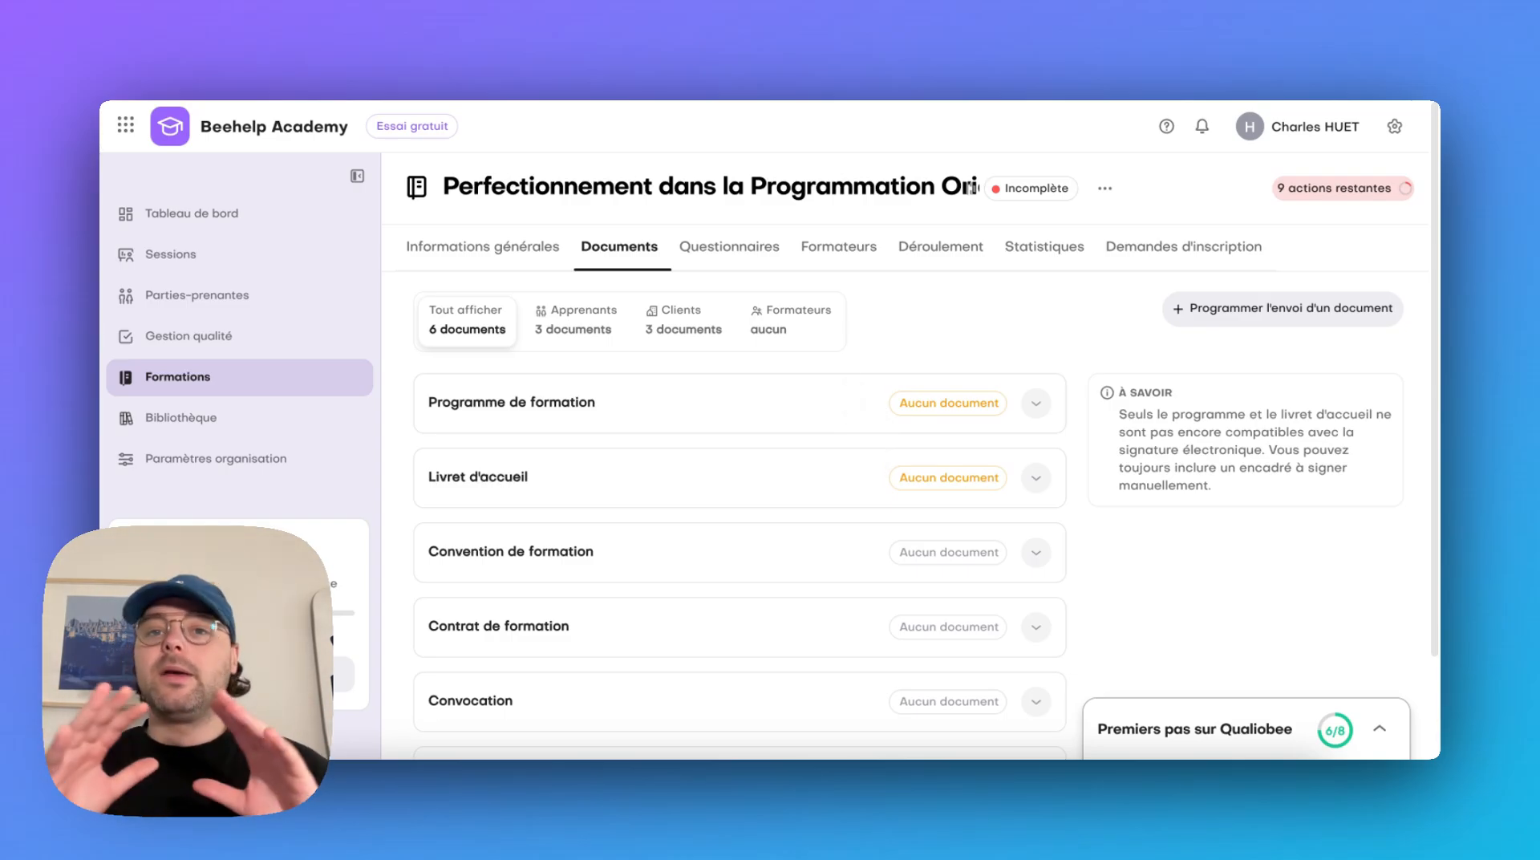
pyautogui.click(862, 394)
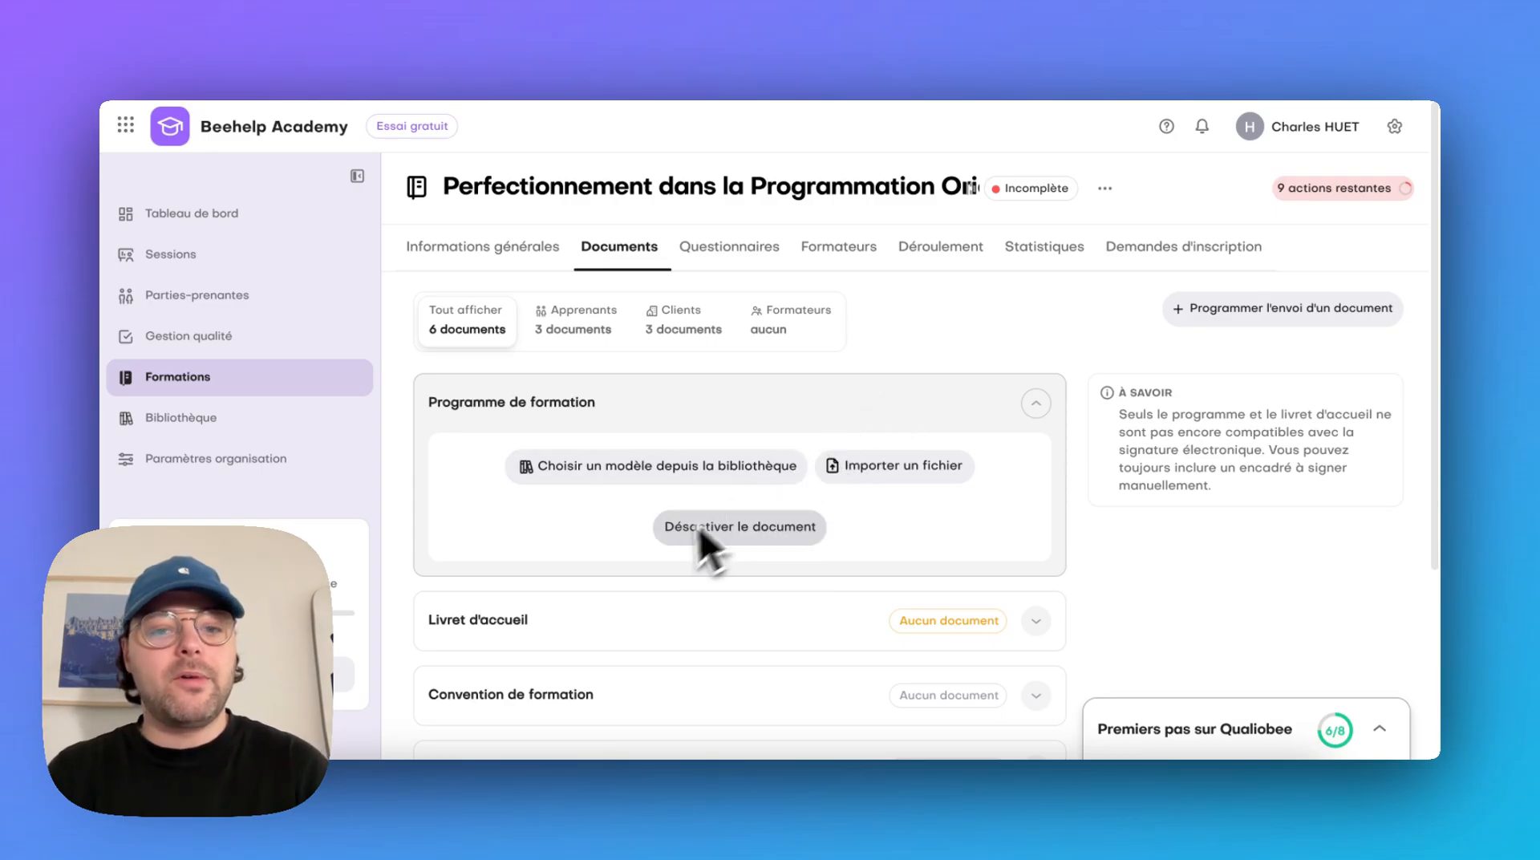
pyautogui.click(696, 474)
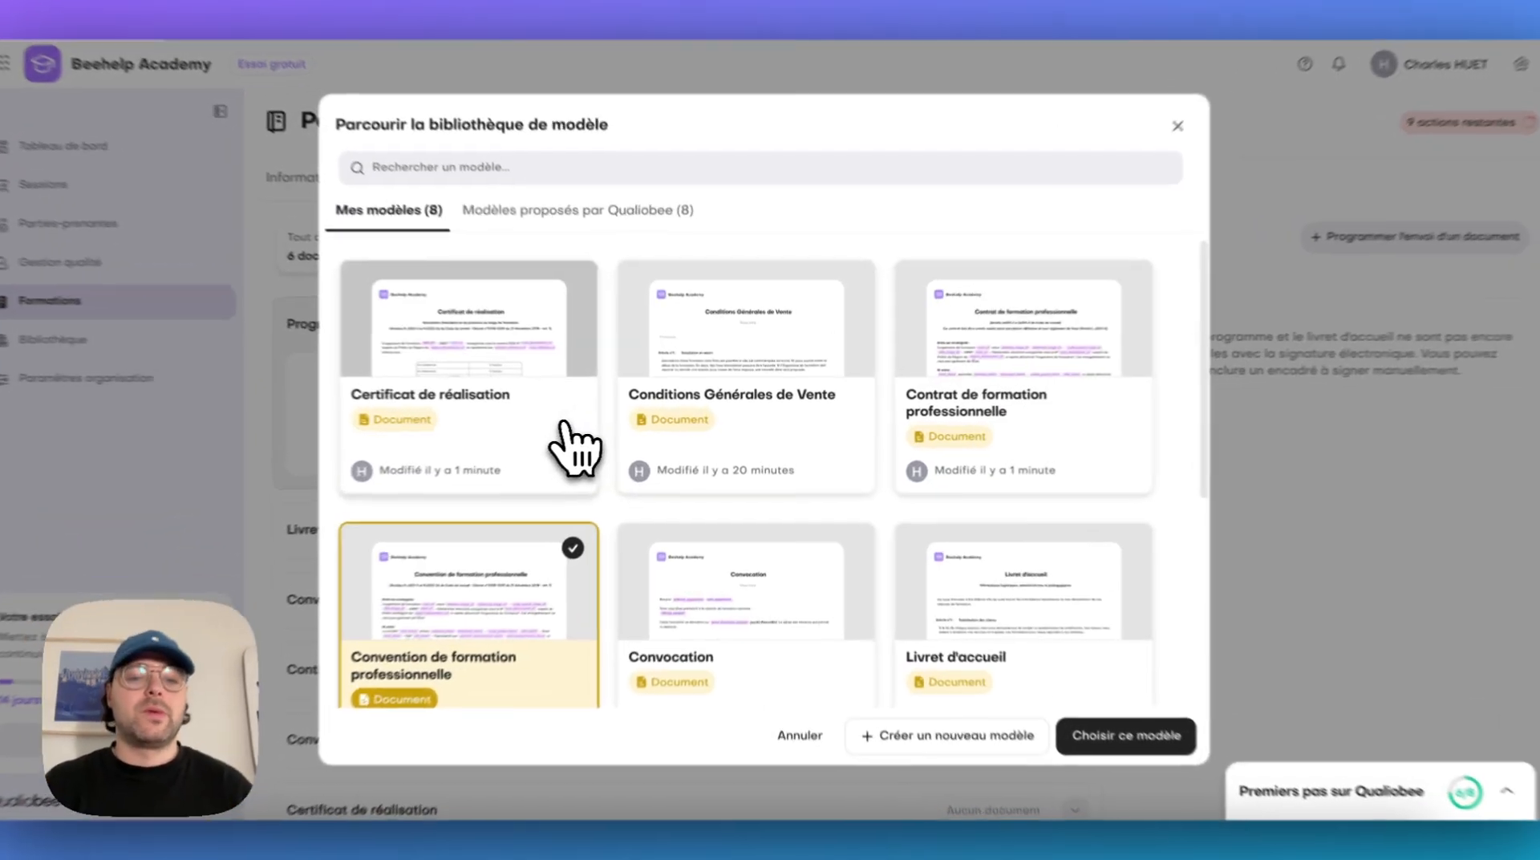
pyautogui.scroll(-3, 1107, 490)
pyautogui.scroll(-3, 1207, 505)
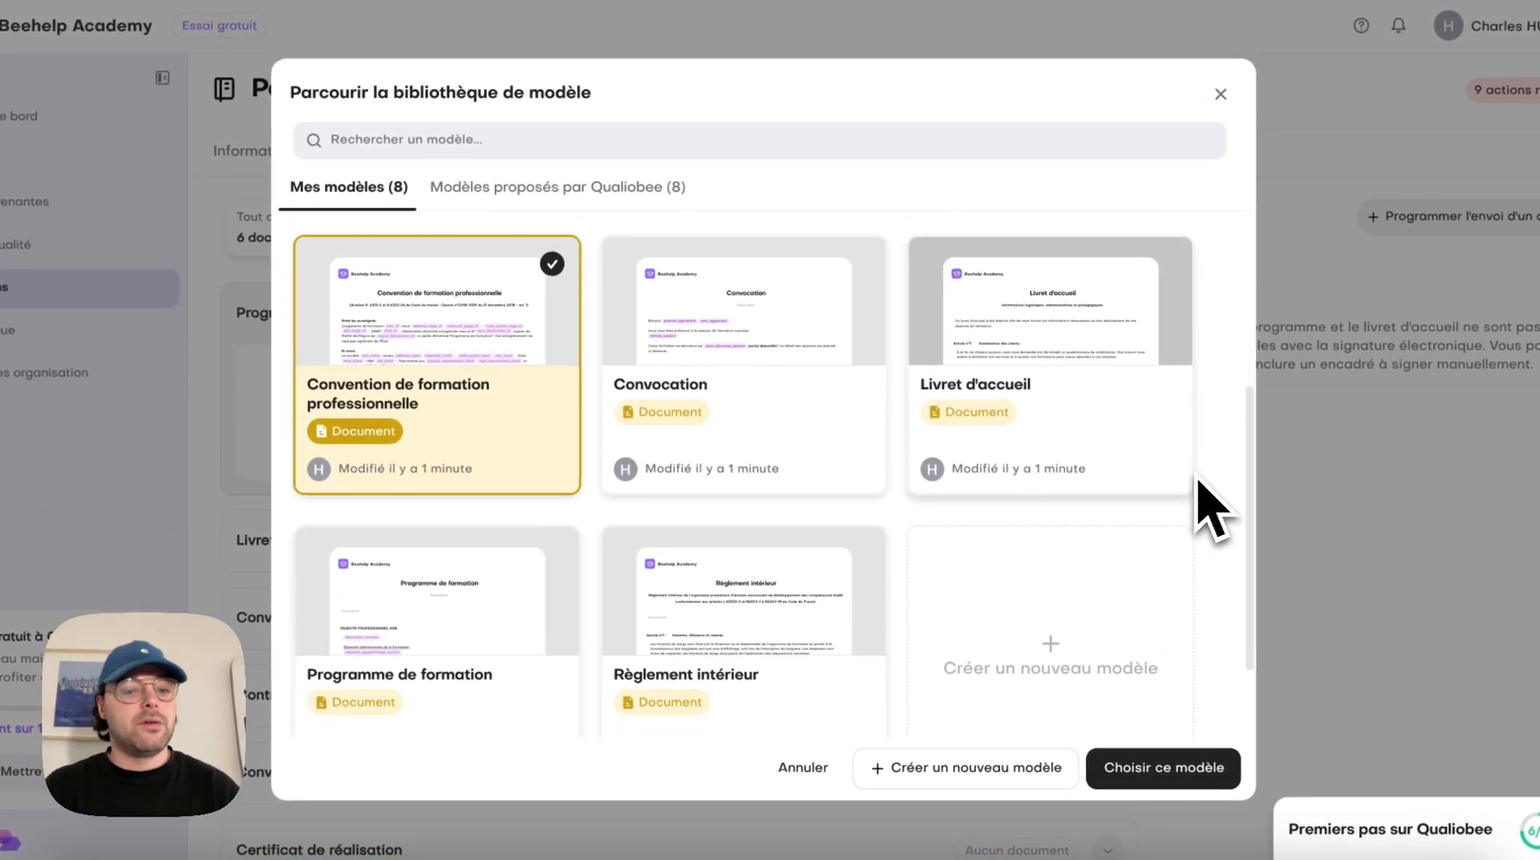
pyautogui.click(449, 582)
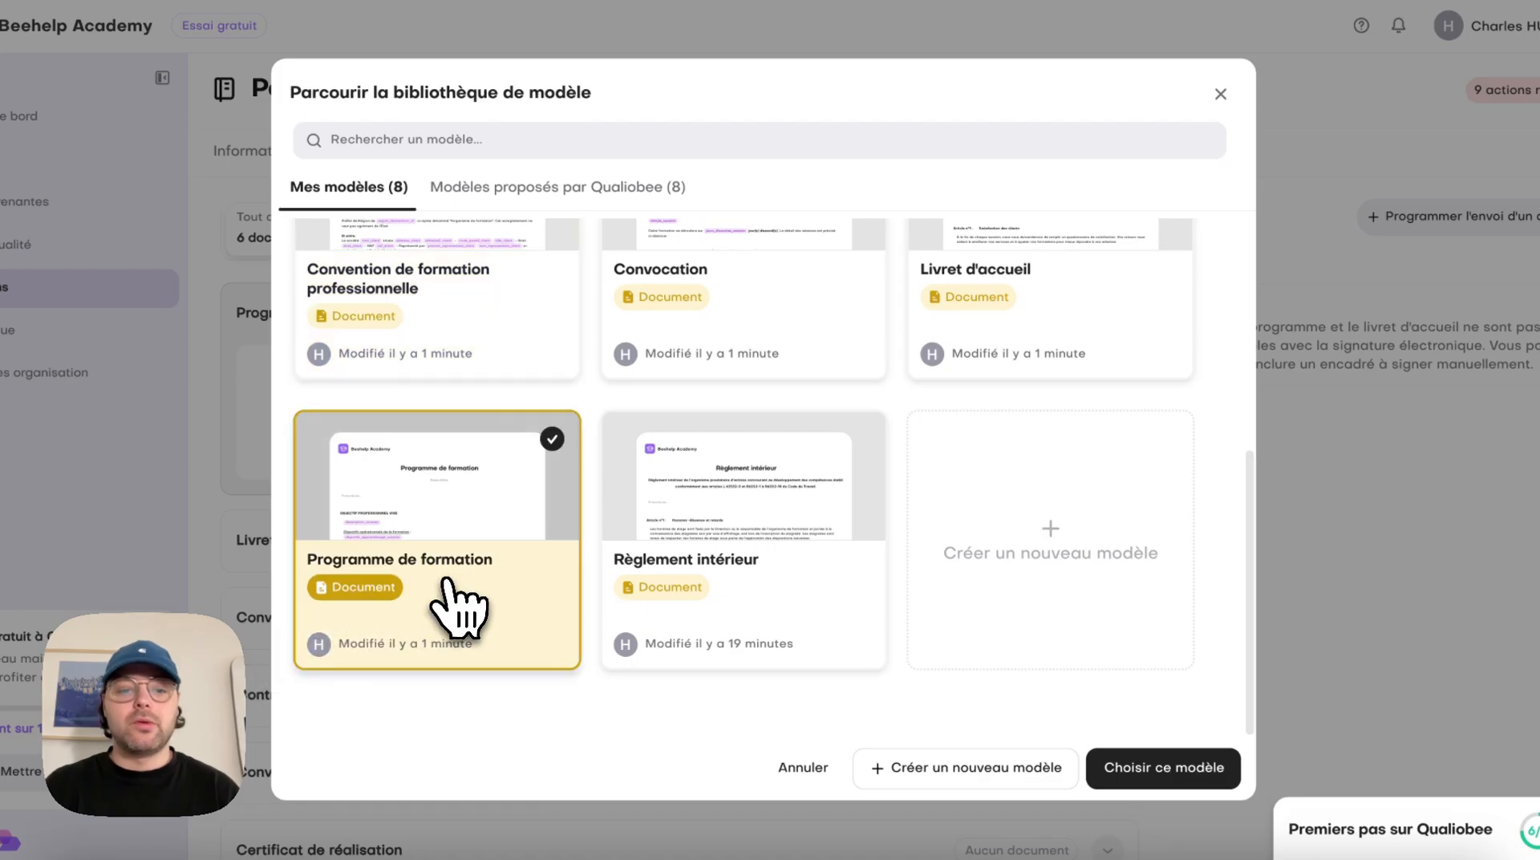
pyautogui.click(1179, 771)
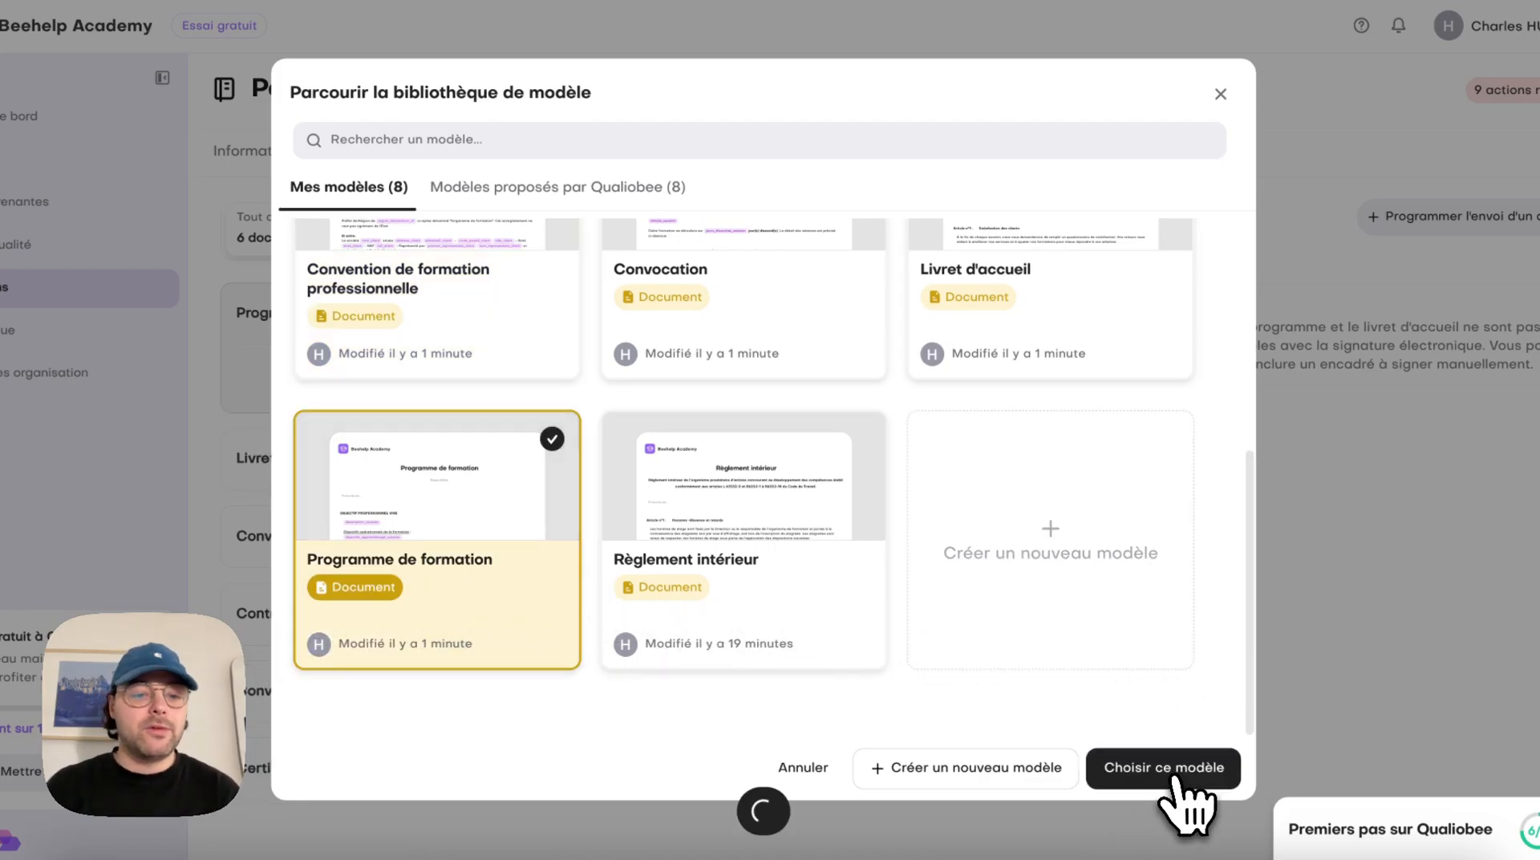
# Assign the library model "Livret d'accueil" to the Livret d'accueil document
pyautogui.scroll(-1, 746, 657)
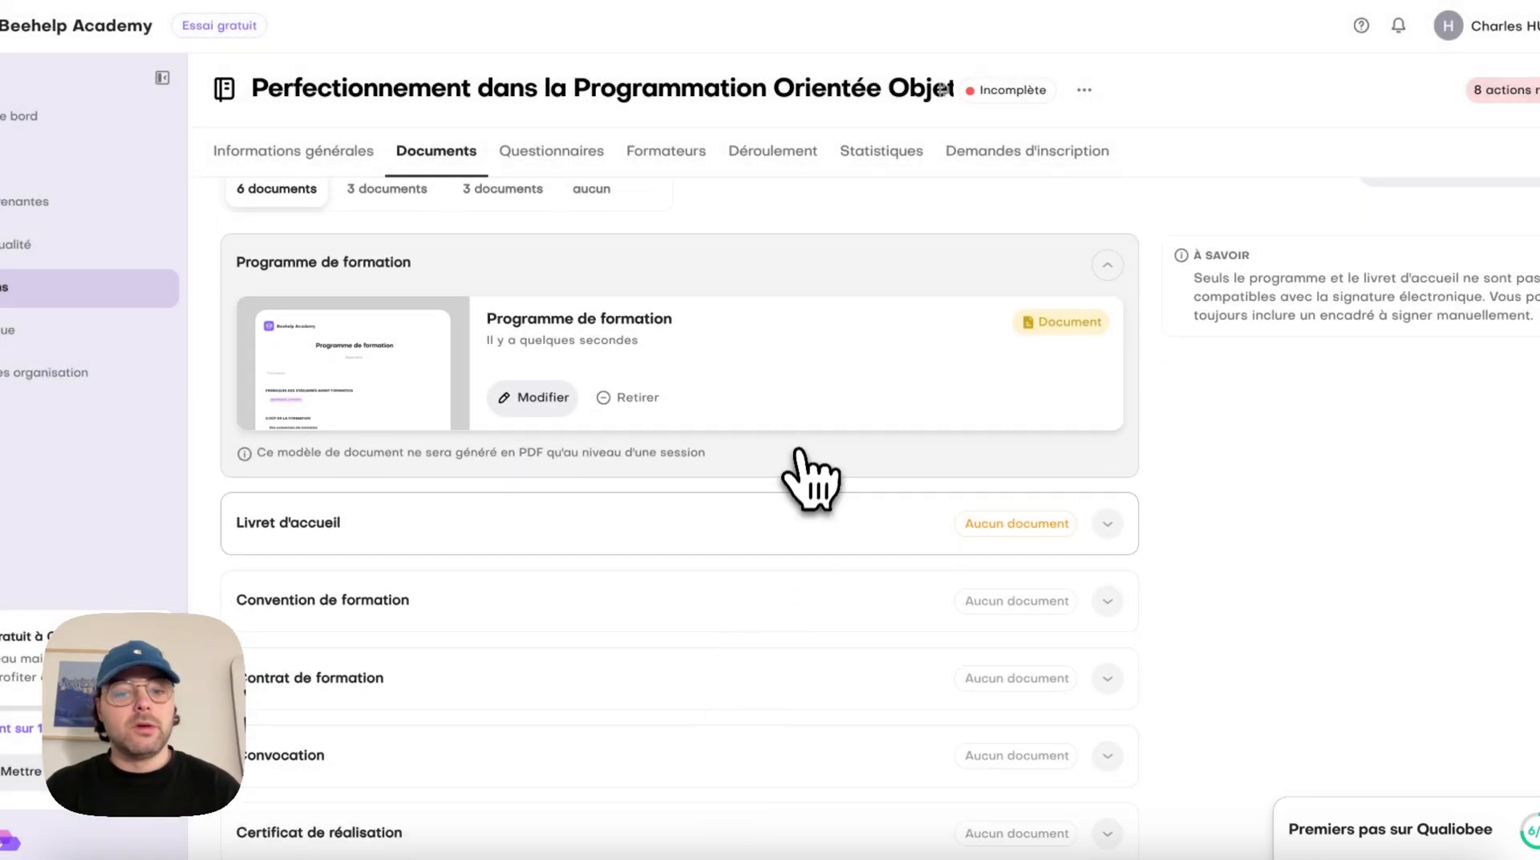
pyautogui.click(782, 517)
pyautogui.click(517, 624)
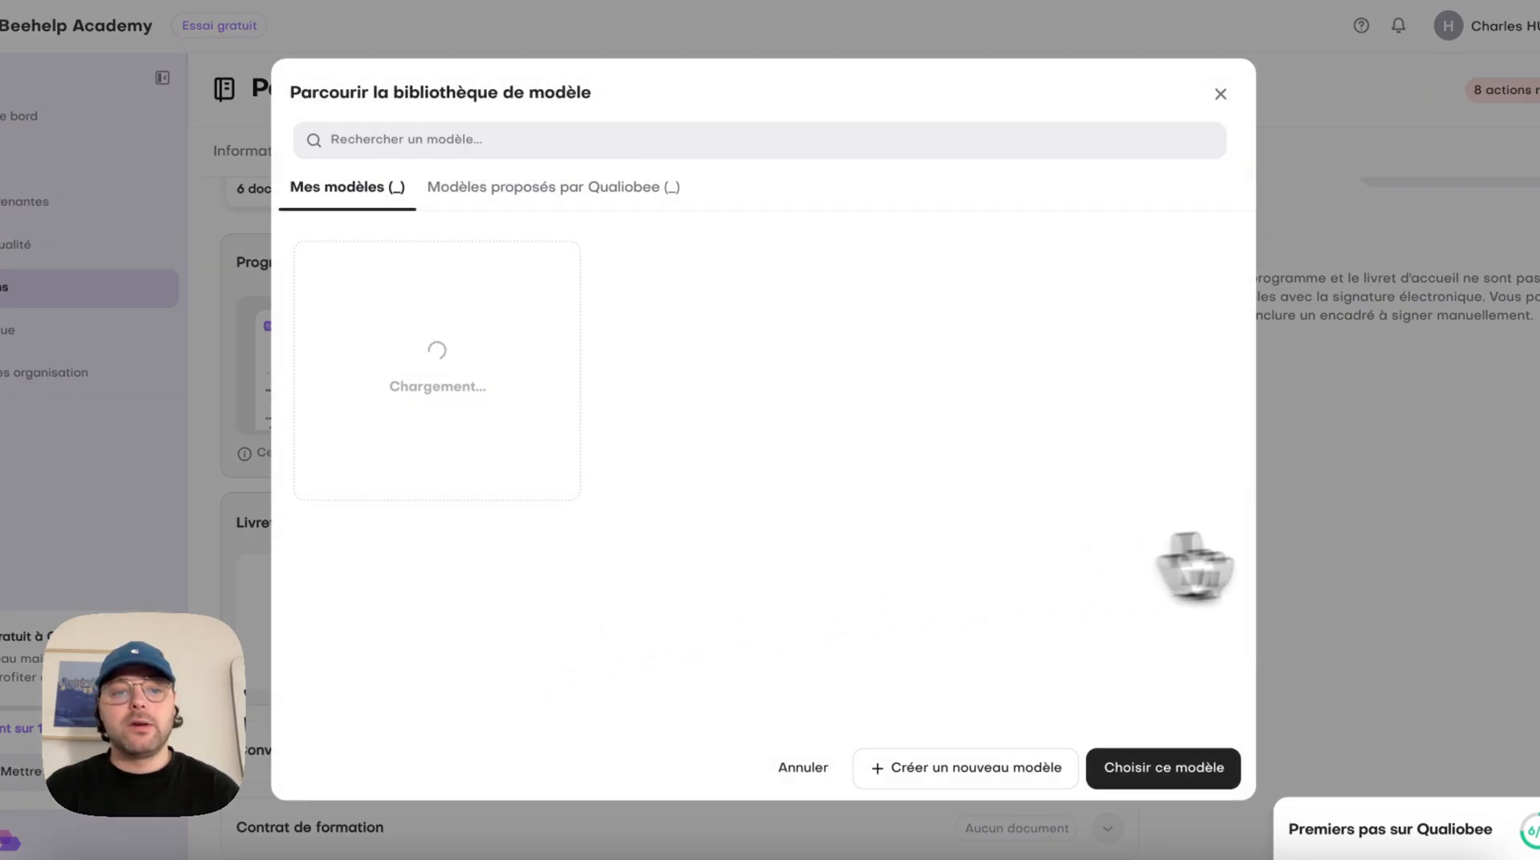
pyautogui.scroll(-3, 729, 646)
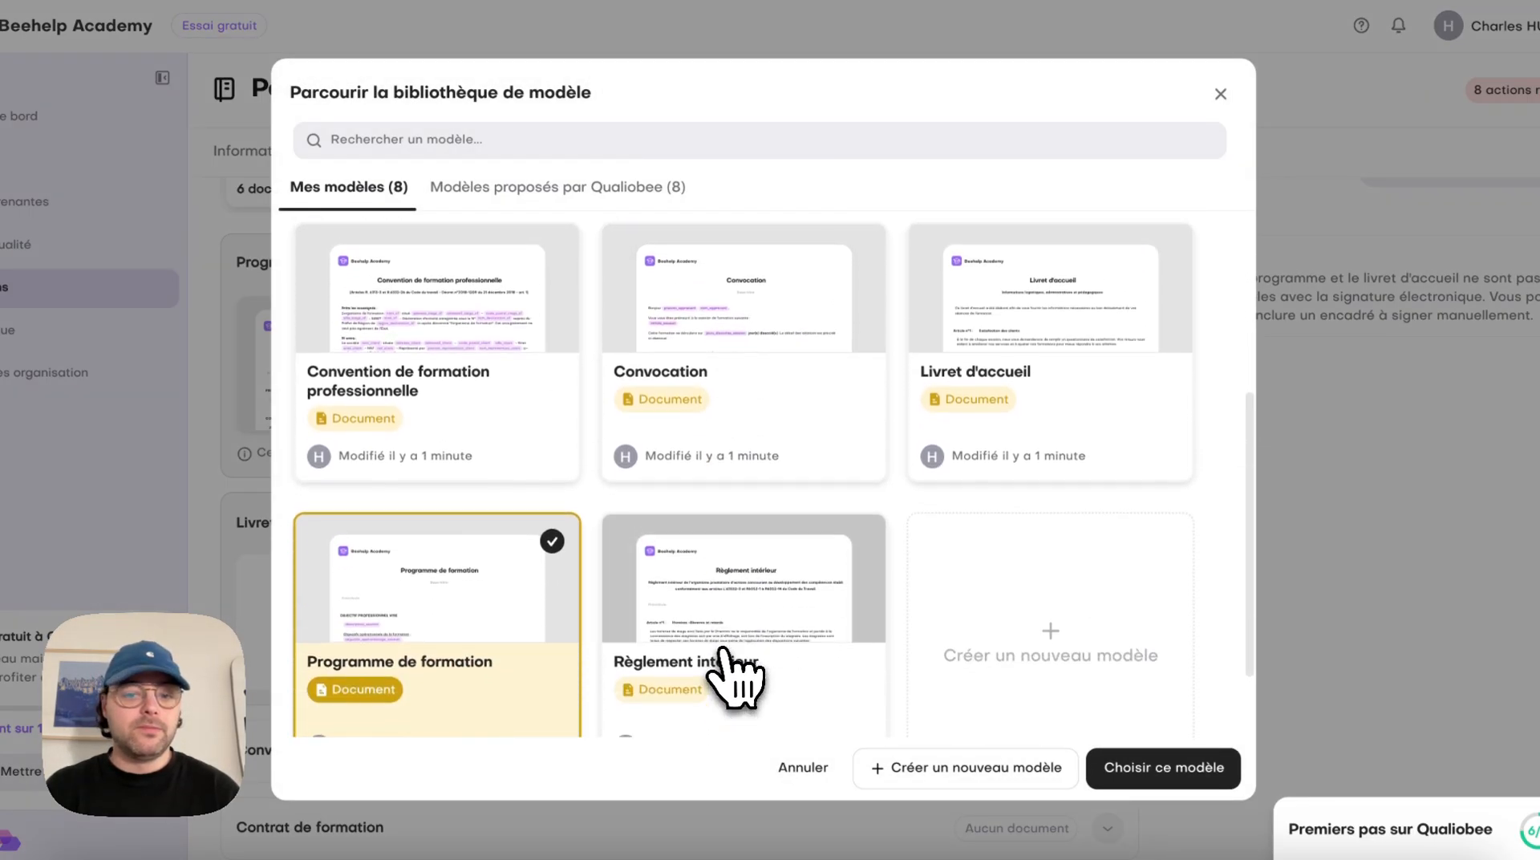
pyautogui.click(1015, 353)
pyautogui.click(1122, 758)
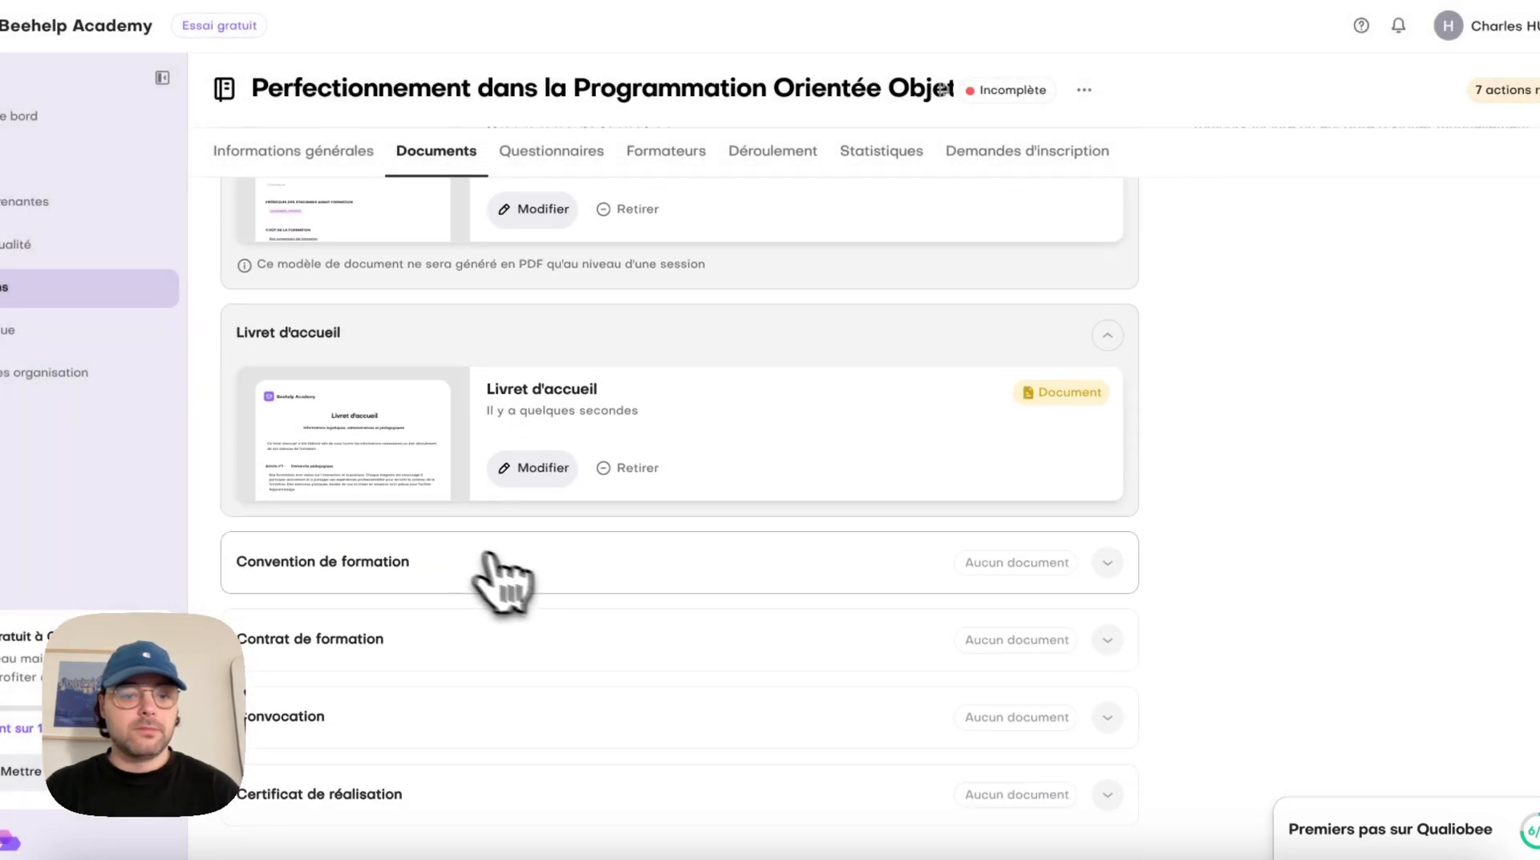
# Assign the library model "Convention de formation professionnelle" to the Convention de formation document
pyautogui.click(498, 576)
pyautogui.click(628, 646)
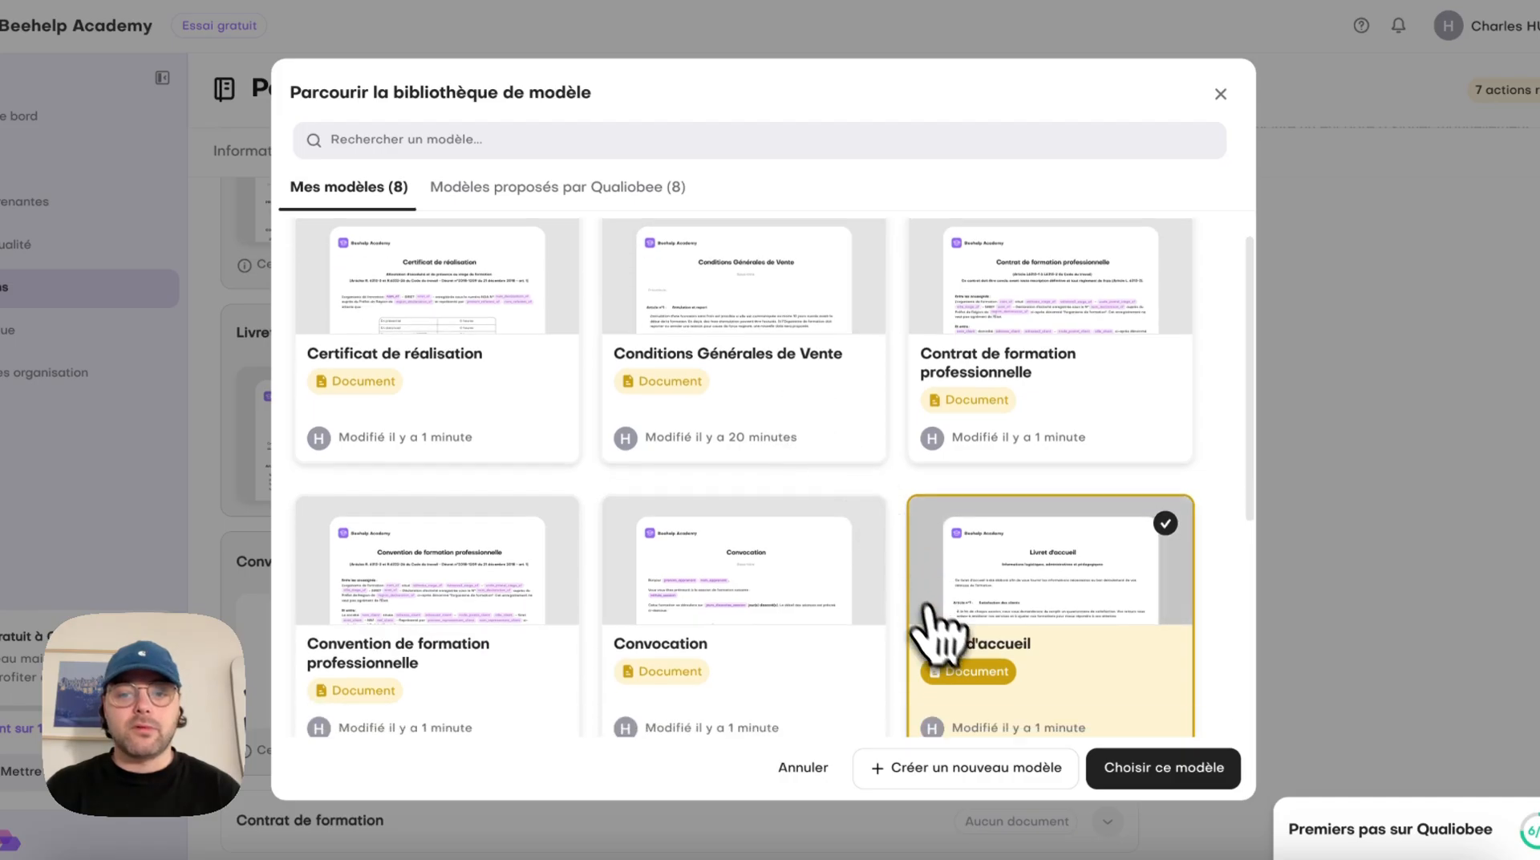
pyautogui.scroll(-4, 954, 609)
pyautogui.click(405, 507)
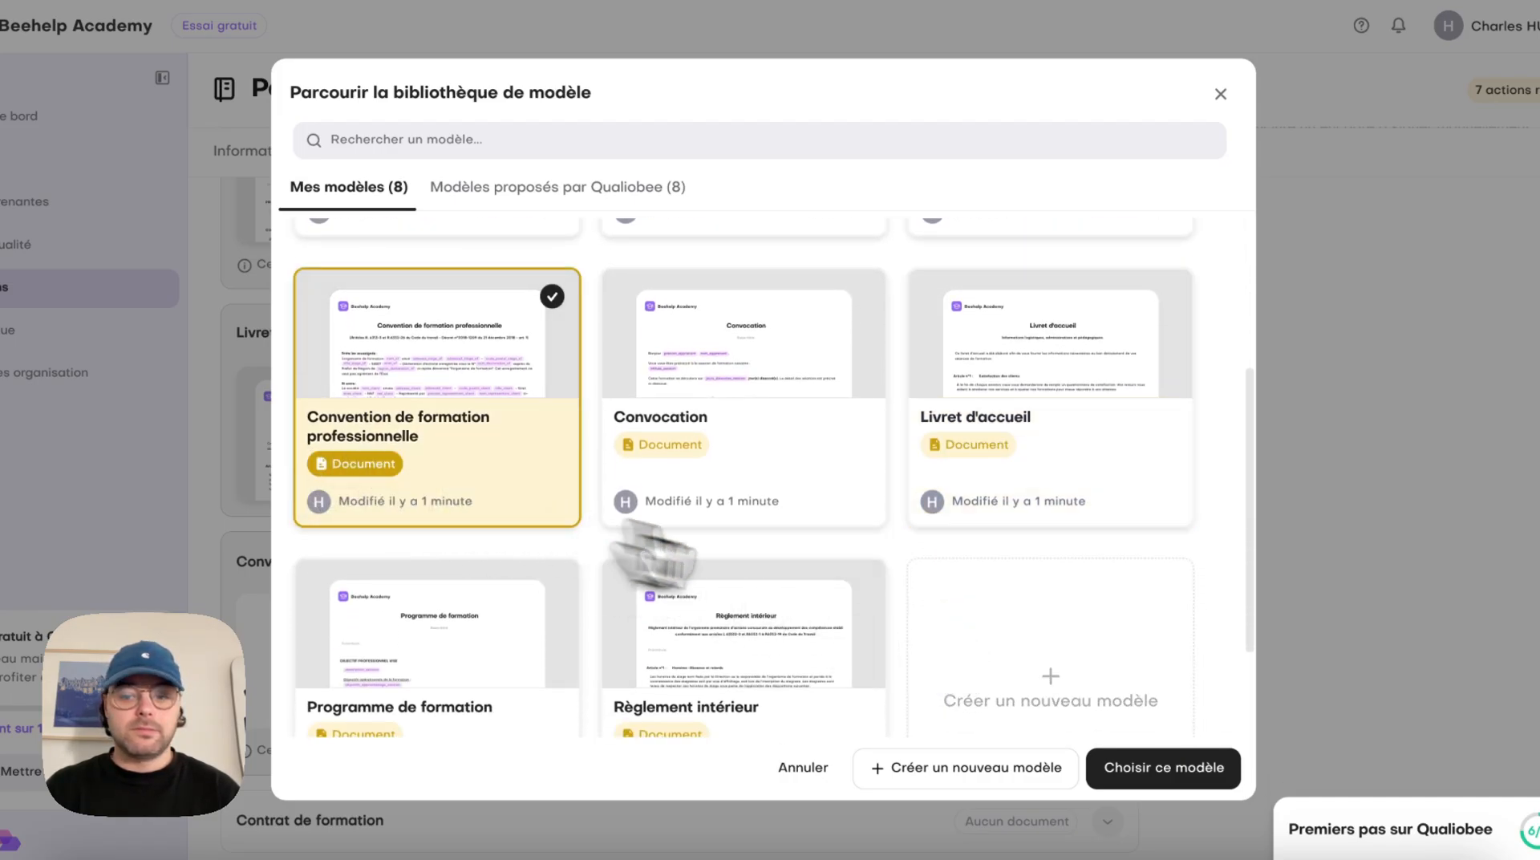
pyautogui.click(1167, 770)
# Assign the library model "Certificat de réalisation" to the Contrat de formation document
pyautogui.scroll(-3, 1171, 657)
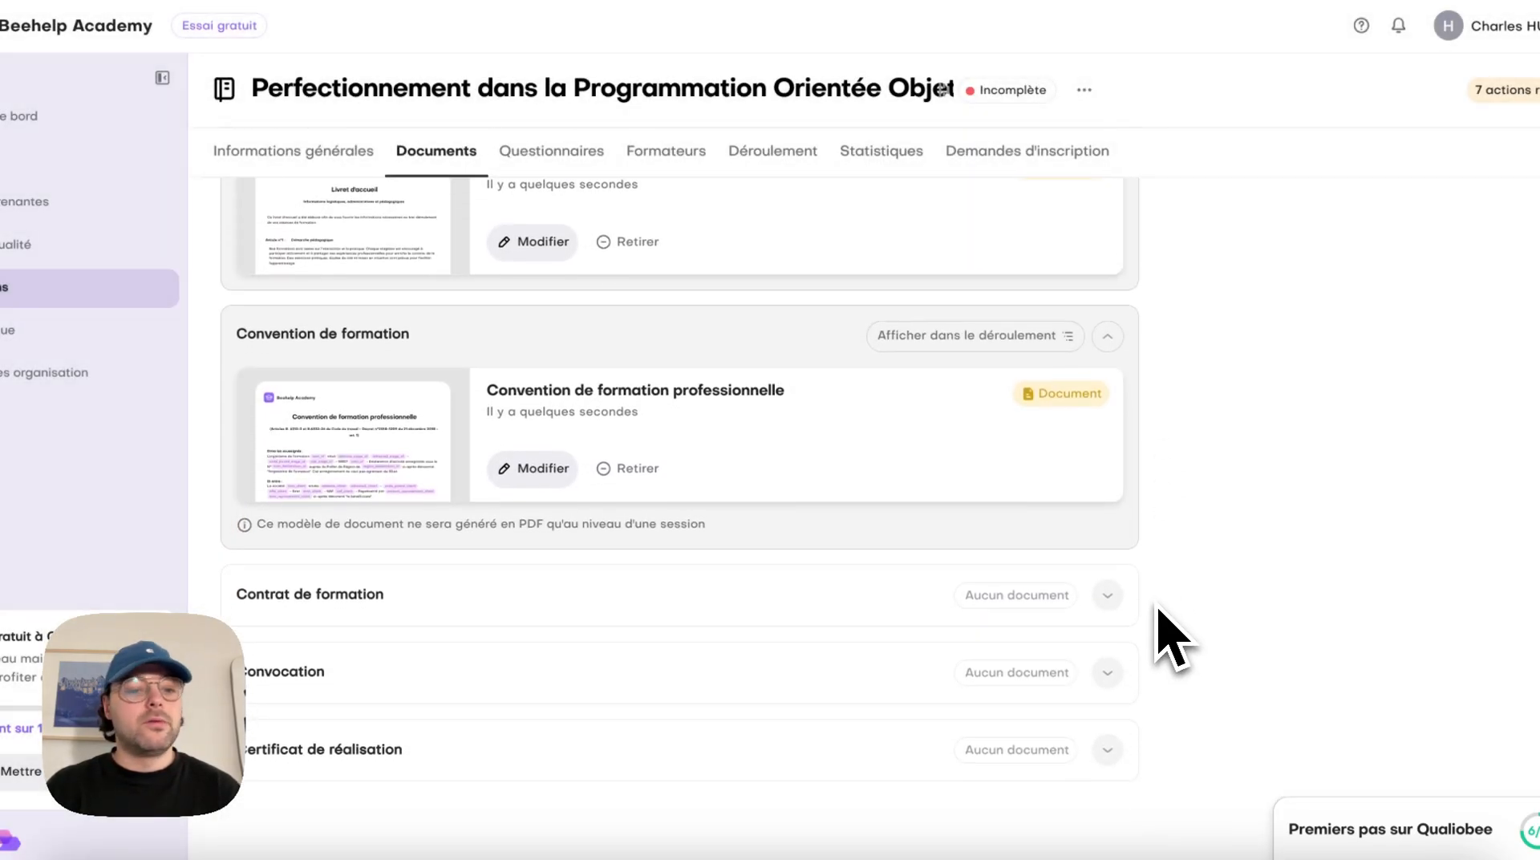
pyautogui.click(1111, 611)
pyautogui.click(598, 706)
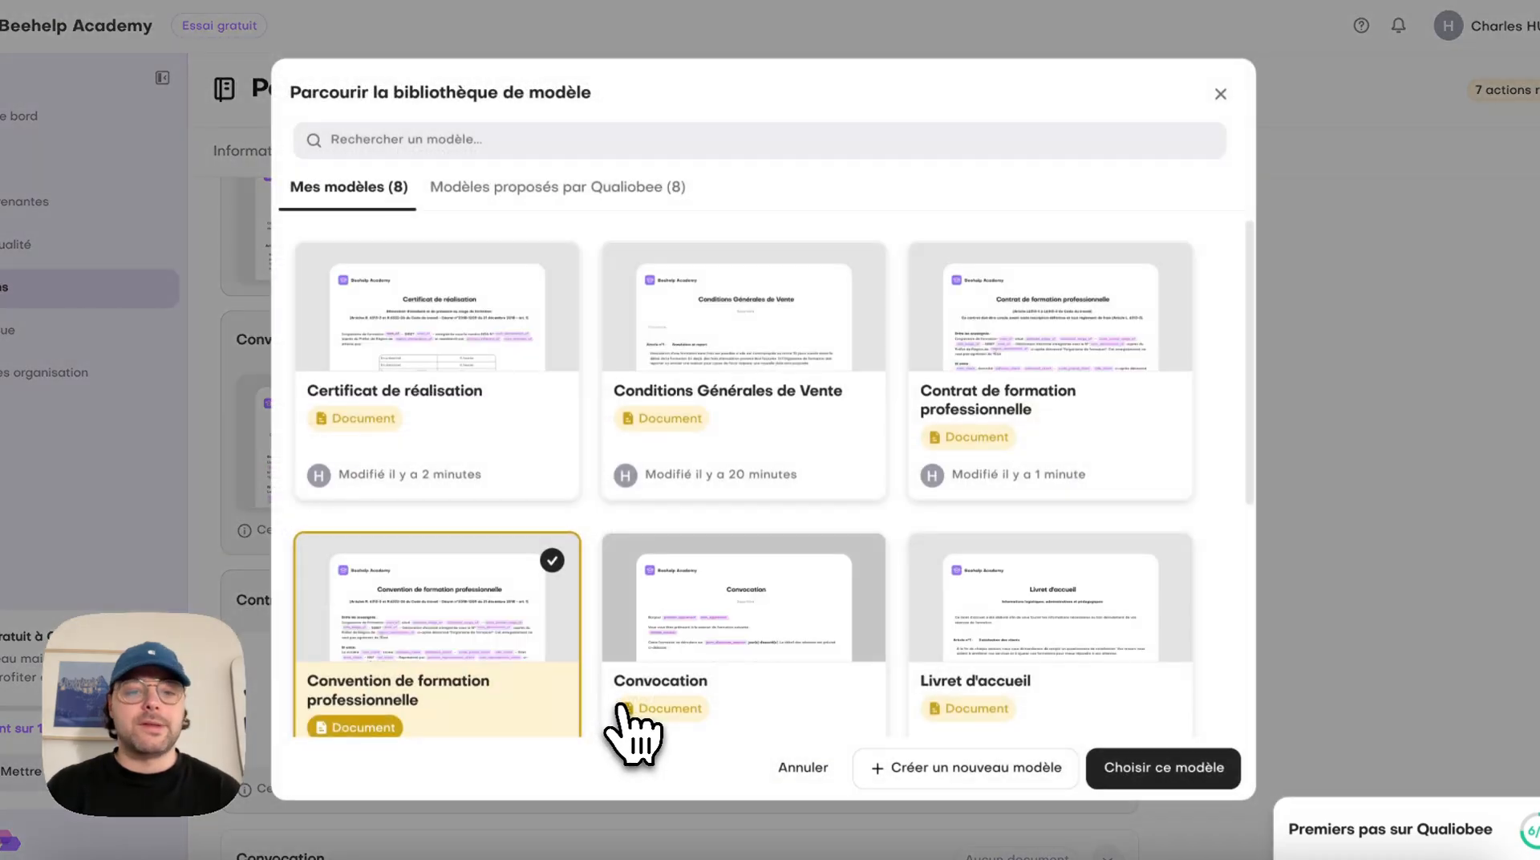
pyautogui.scroll(-1, 455, 617)
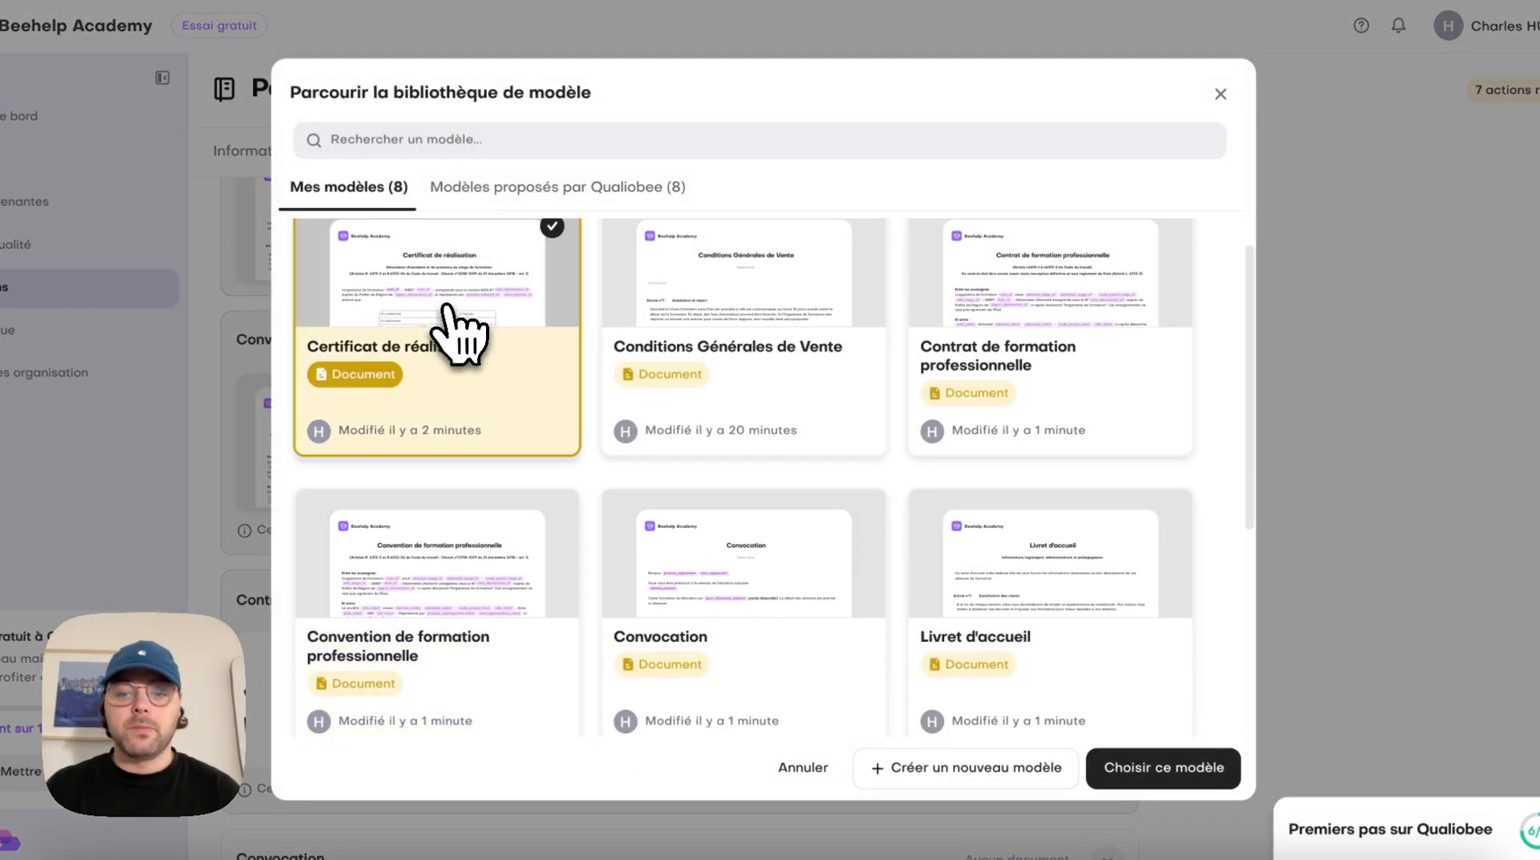
pyautogui.click(1164, 767)
# Assign the library model "Convocation" to the Convocation document
pyautogui.click(711, 682)
pyautogui.click(698, 756)
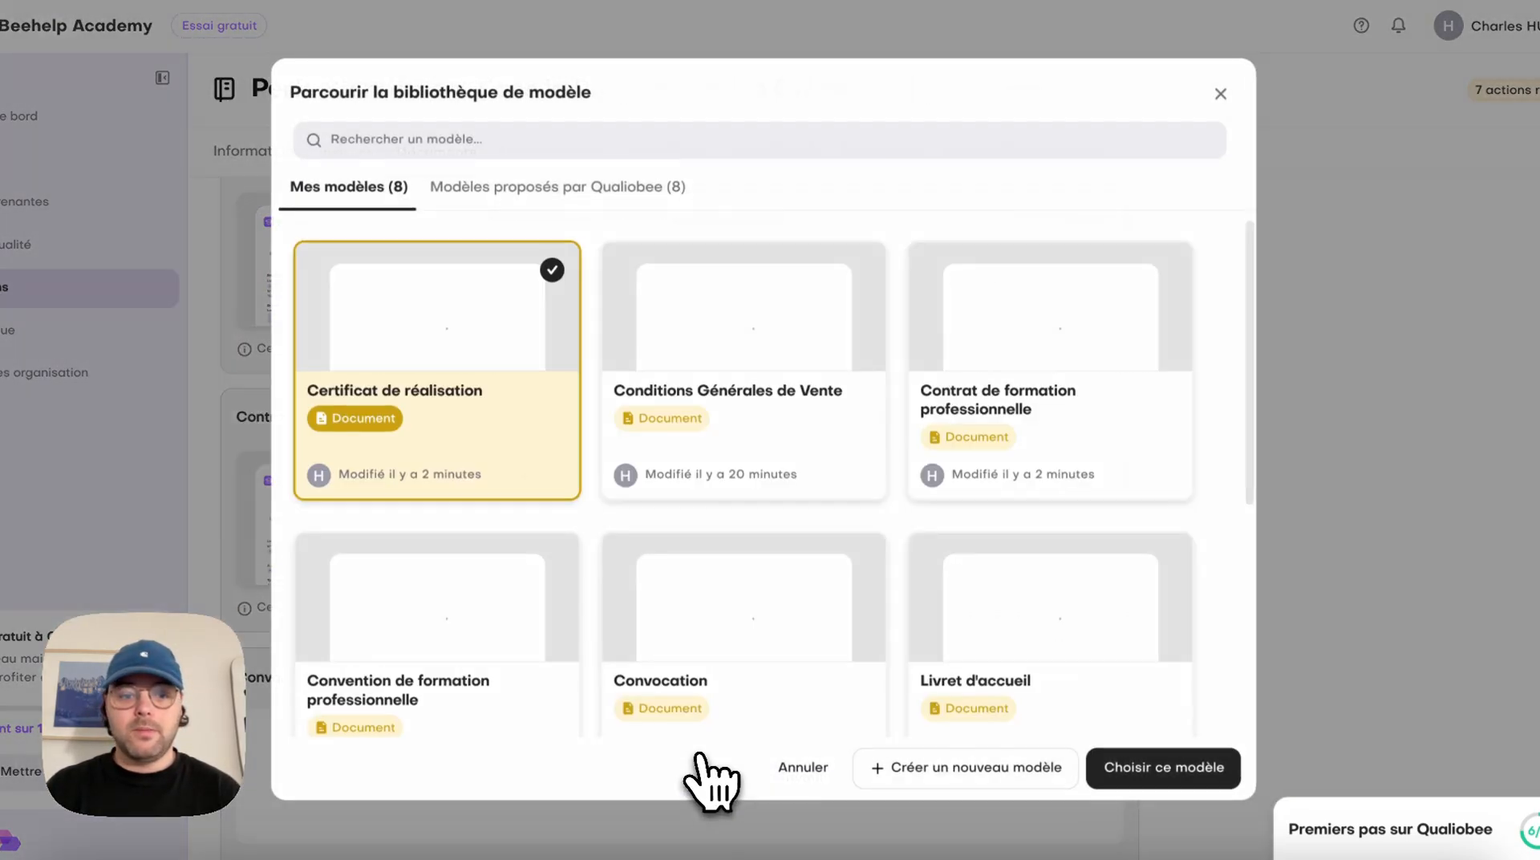
pyautogui.click(810, 673)
pyautogui.click(1164, 767)
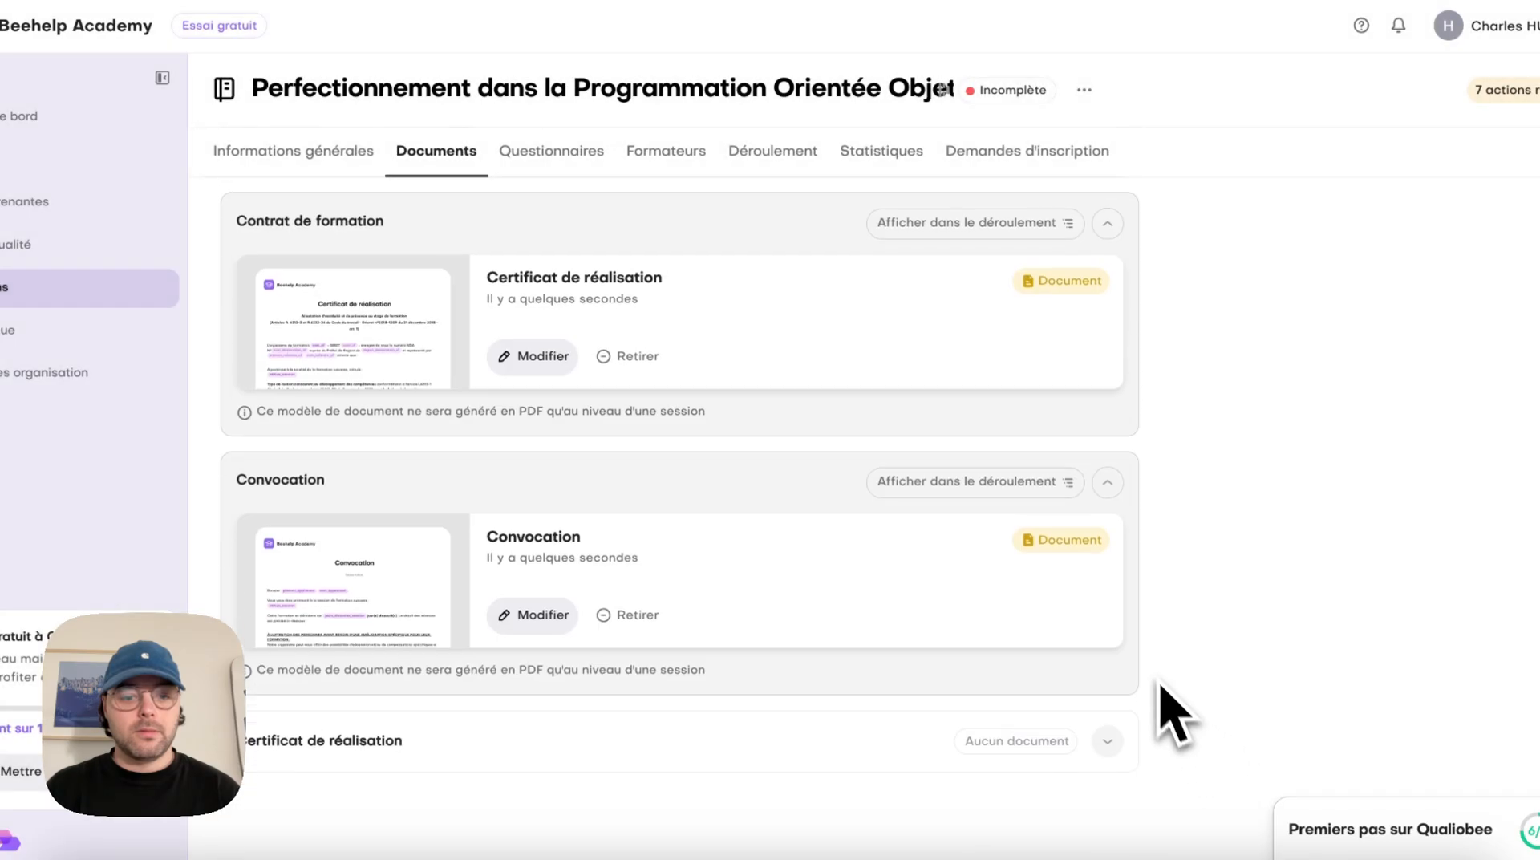
# Assign the library model "Certificat de réalisation" to the Certificat de réalisation document
pyautogui.click(1107, 740)
pyautogui.click(682, 850)
pyautogui.scroll(-3, 886, 706)
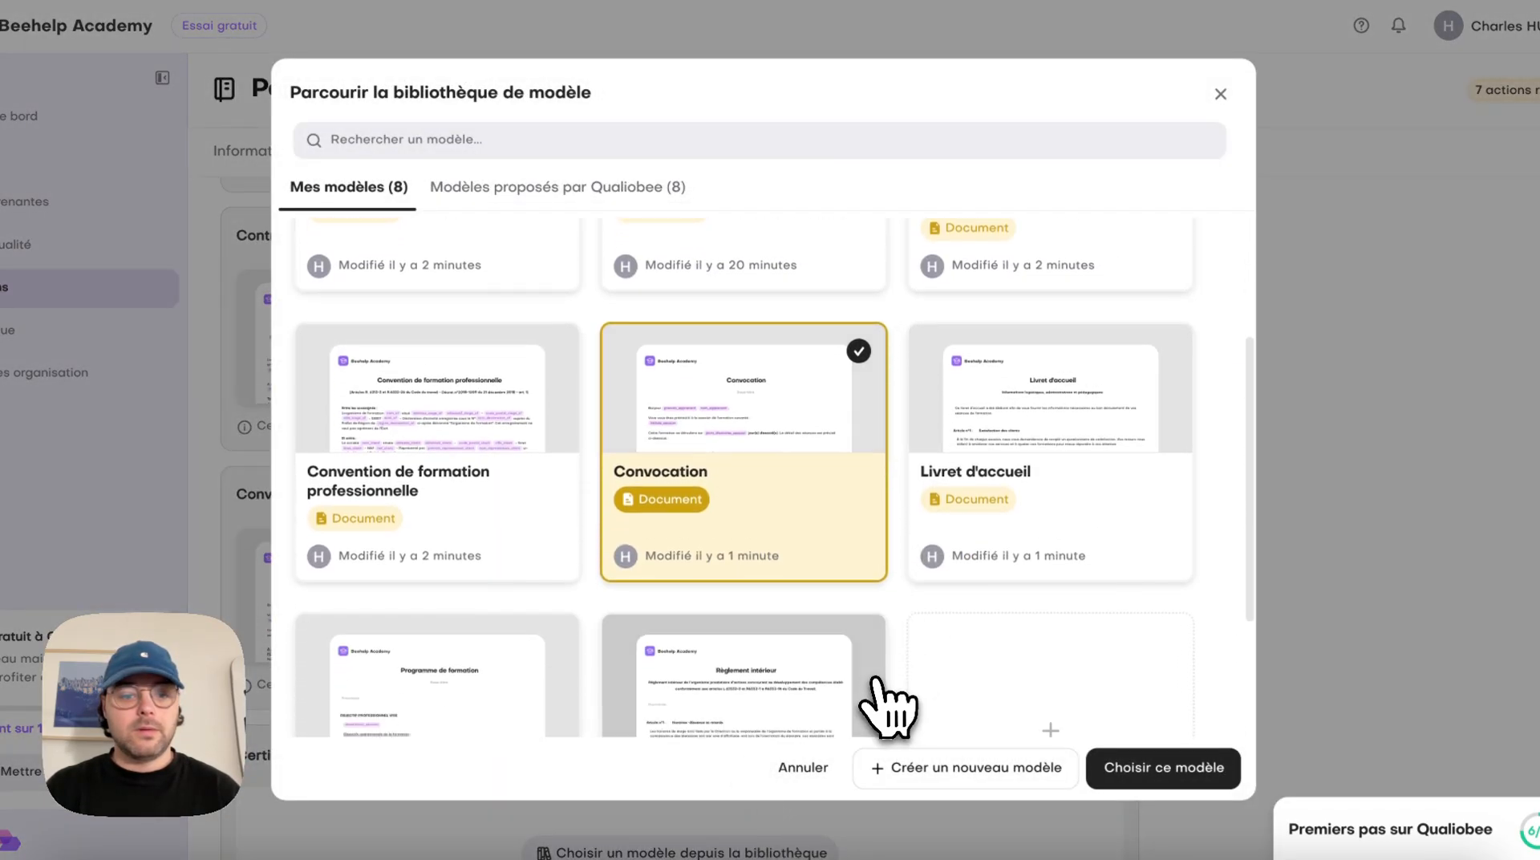
pyautogui.click(872, 682)
pyautogui.scroll(5, 898, 698)
pyautogui.click(567, 475)
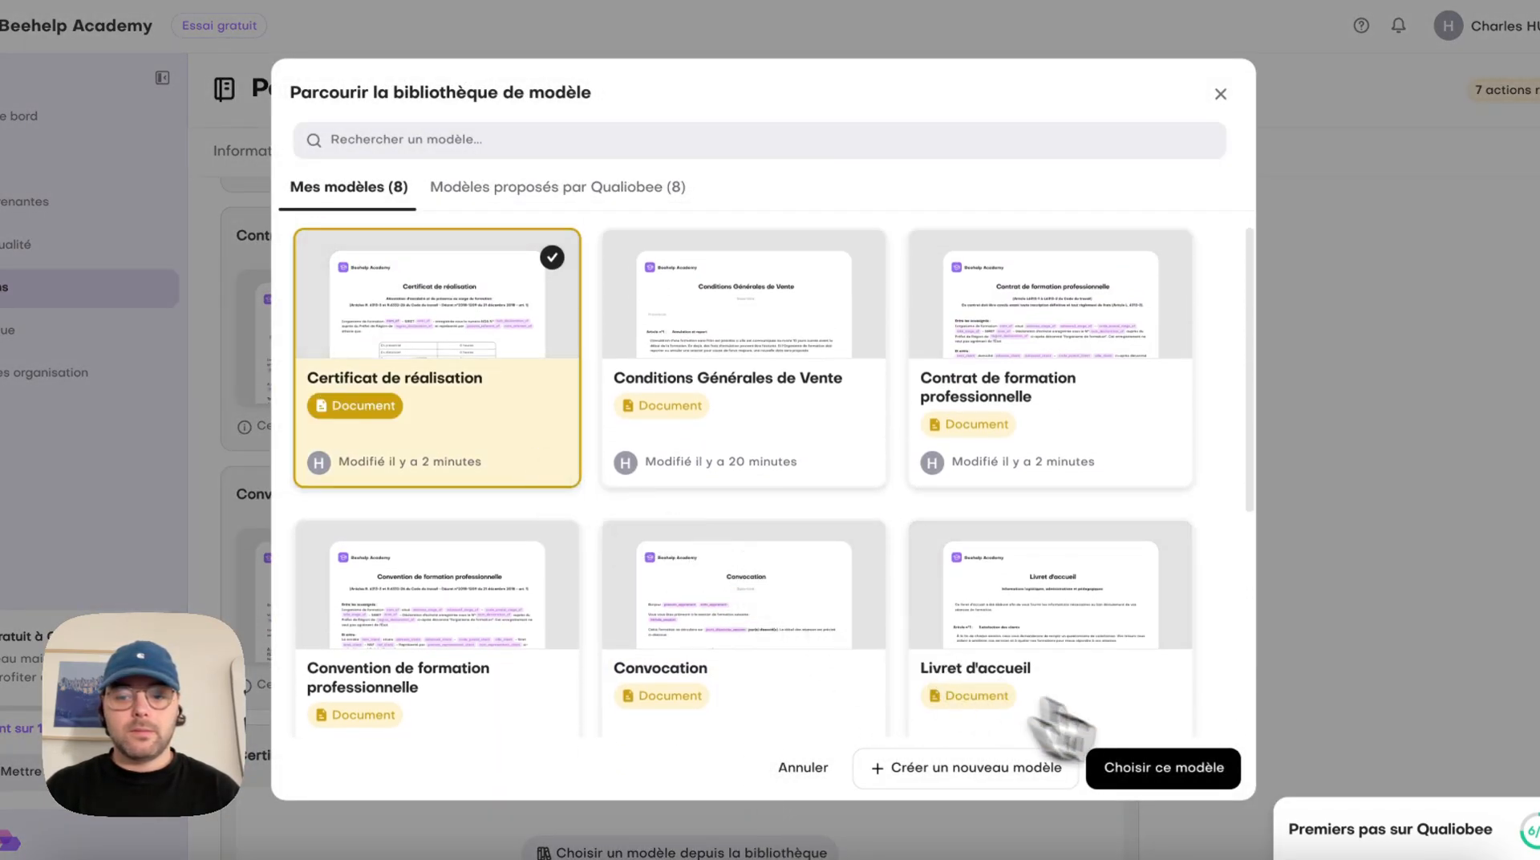
pyautogui.click(1159, 768)
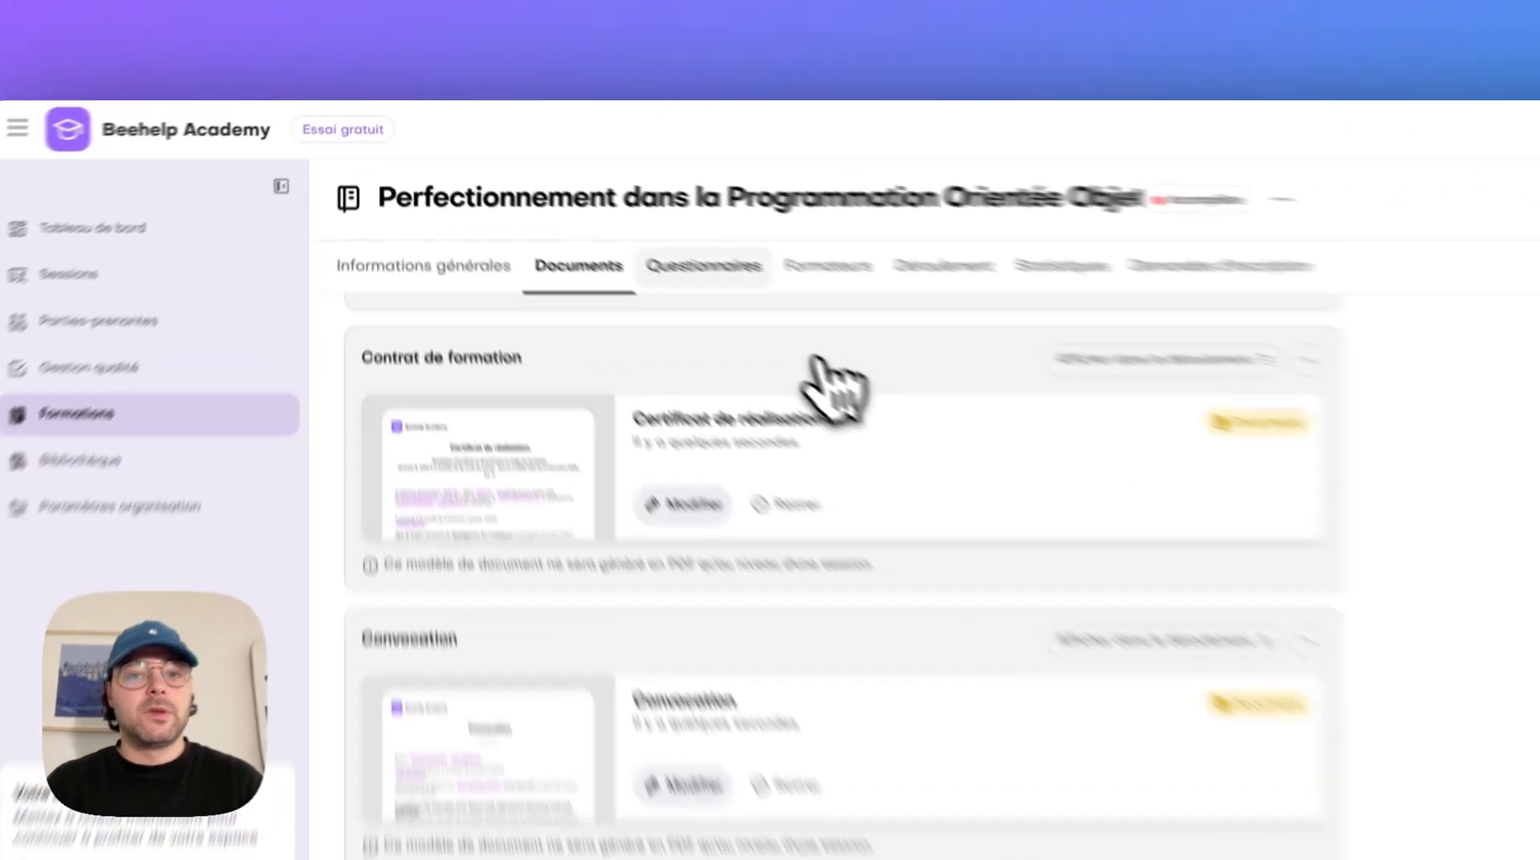
# Assign Qualiobee's proposed models to the training's questionnaires, using "Évaluation de la satisfaction à froid de l'apprenant" for Satisfaction à froid de l'apprenant
pyautogui.click(749, 273)
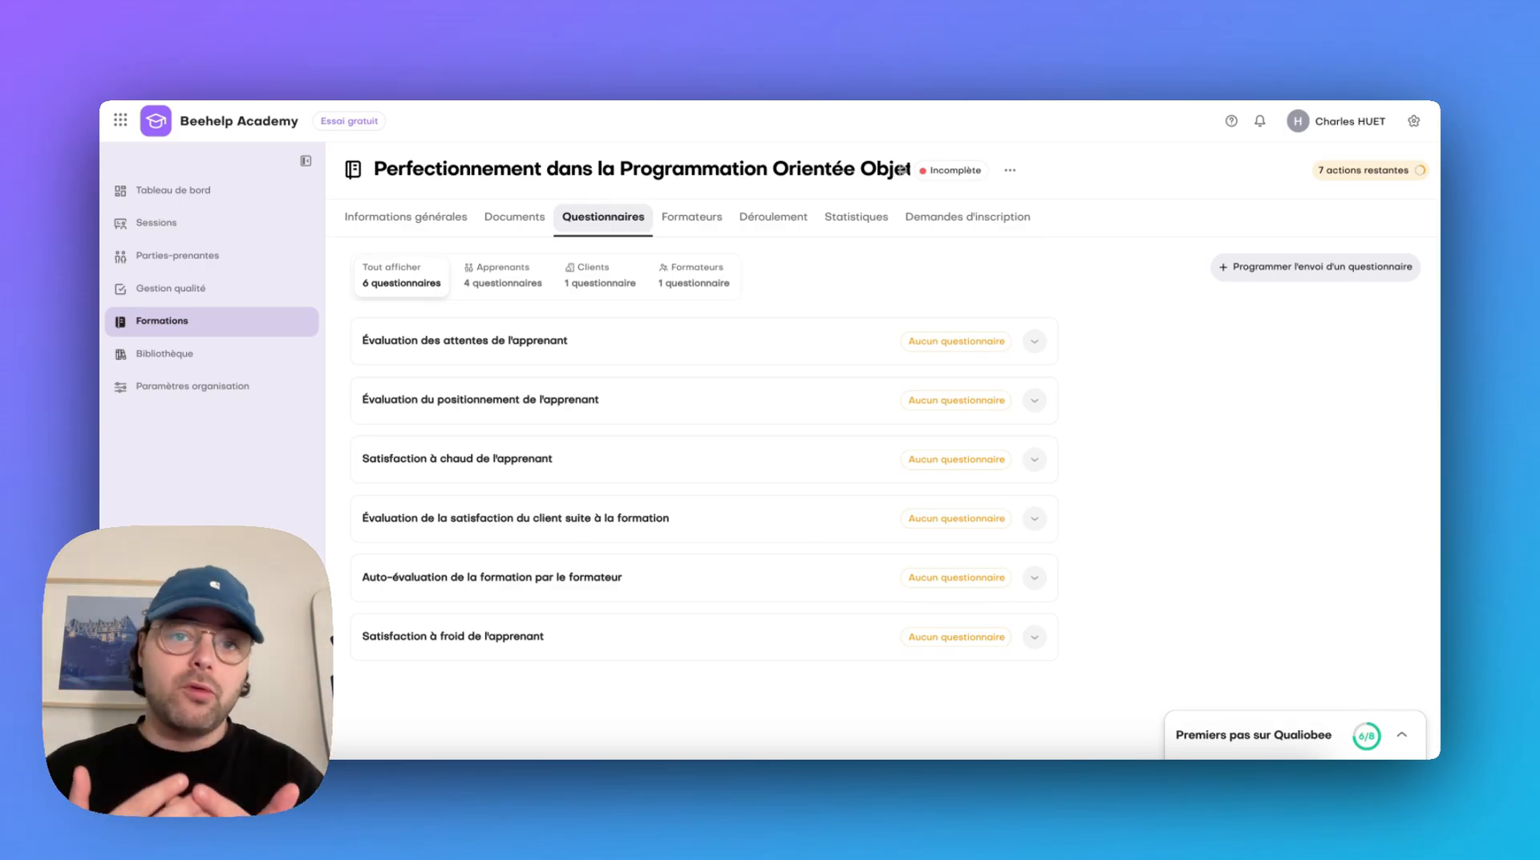
pyautogui.click(730, 337)
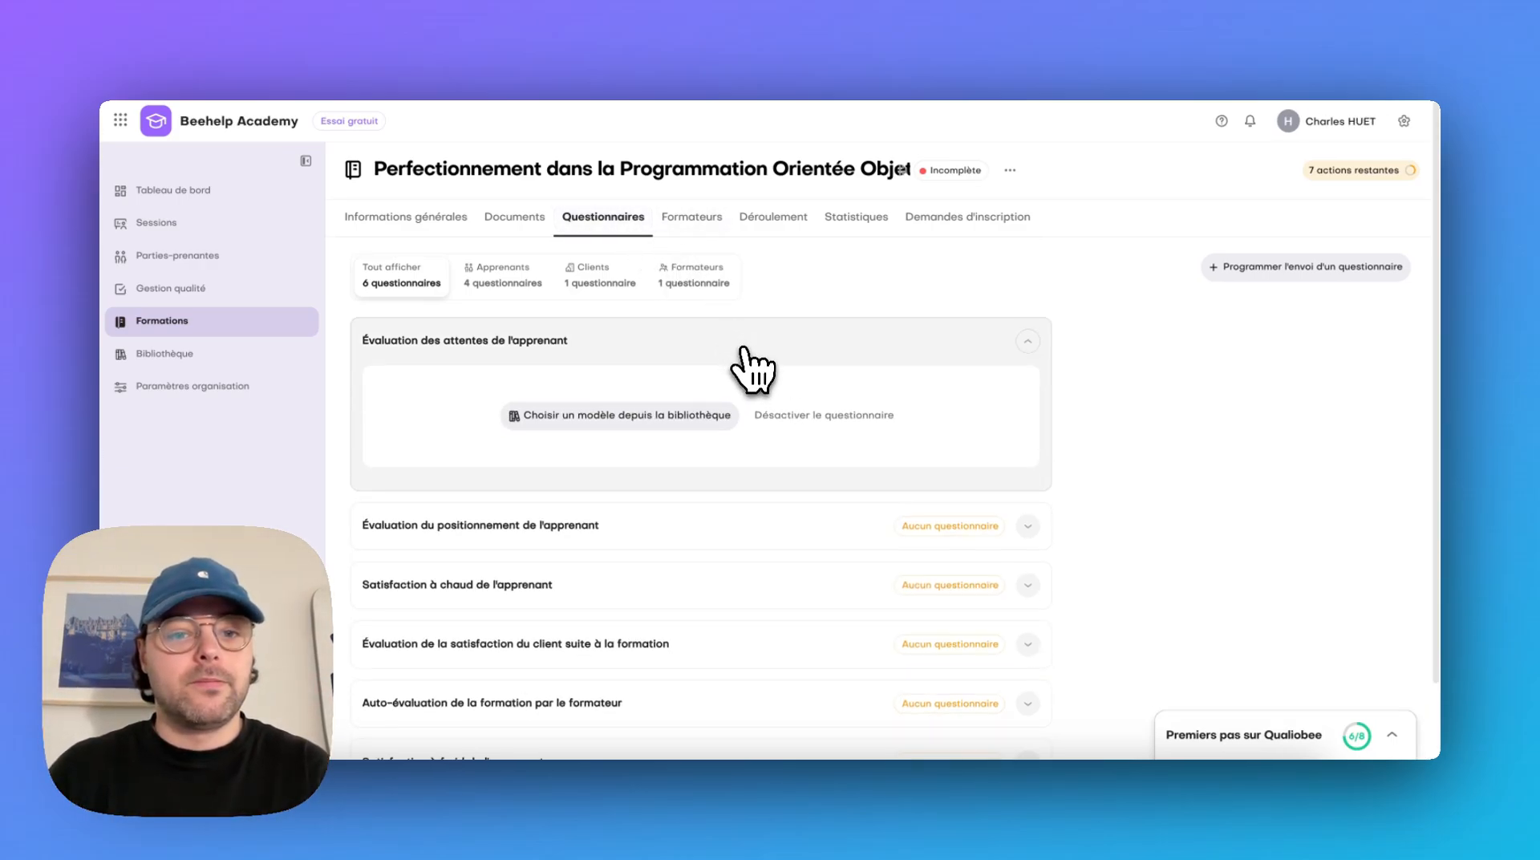
pyautogui.click(706, 410)
pyautogui.click(670, 377)
pyautogui.scroll(-3, 690, 610)
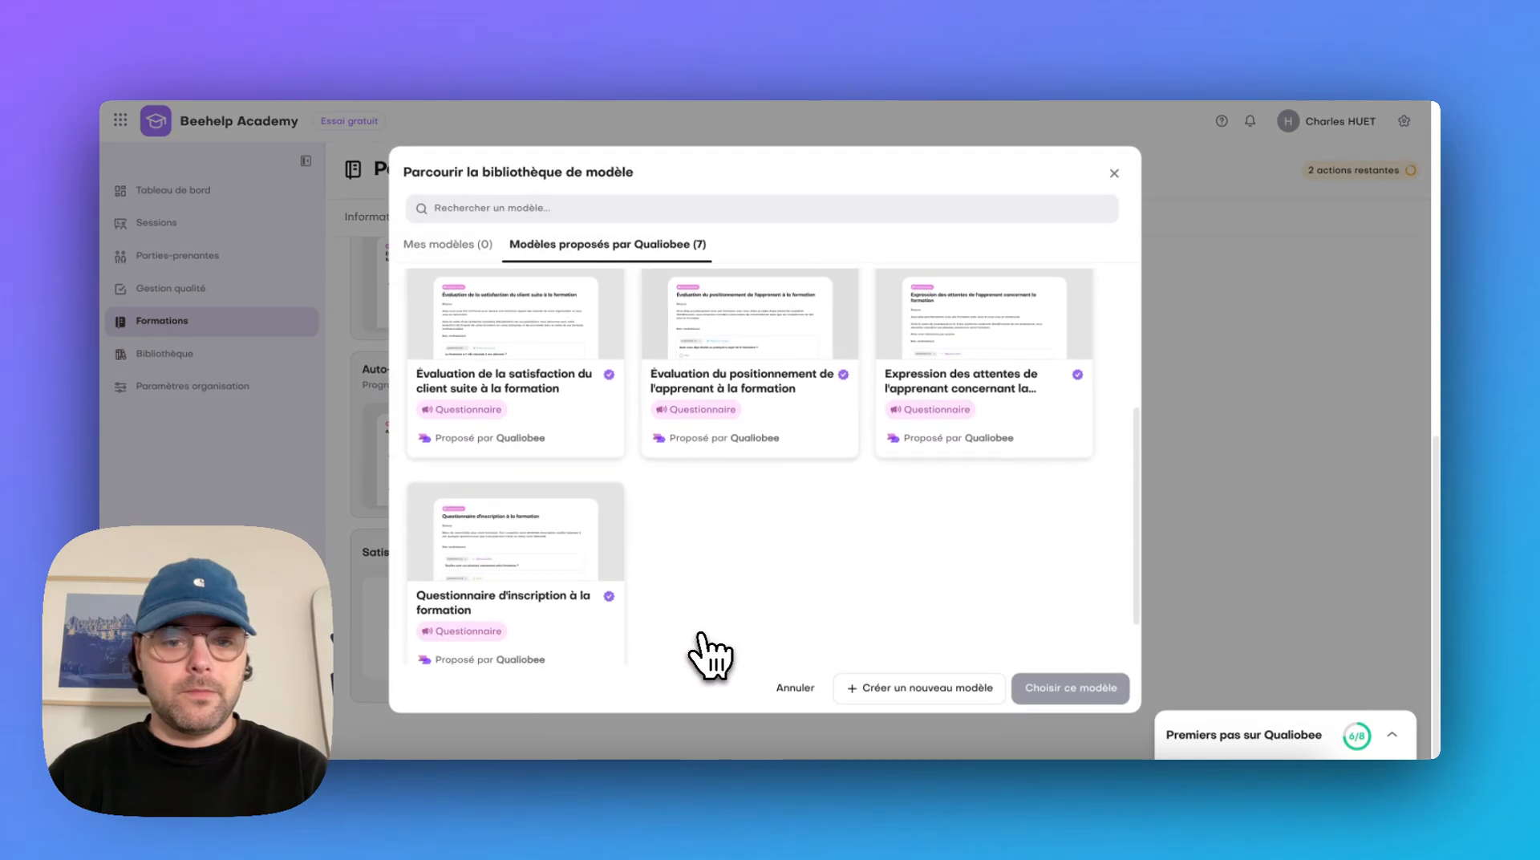
pyautogui.scroll(3, 892, 497)
pyautogui.click(1031, 447)
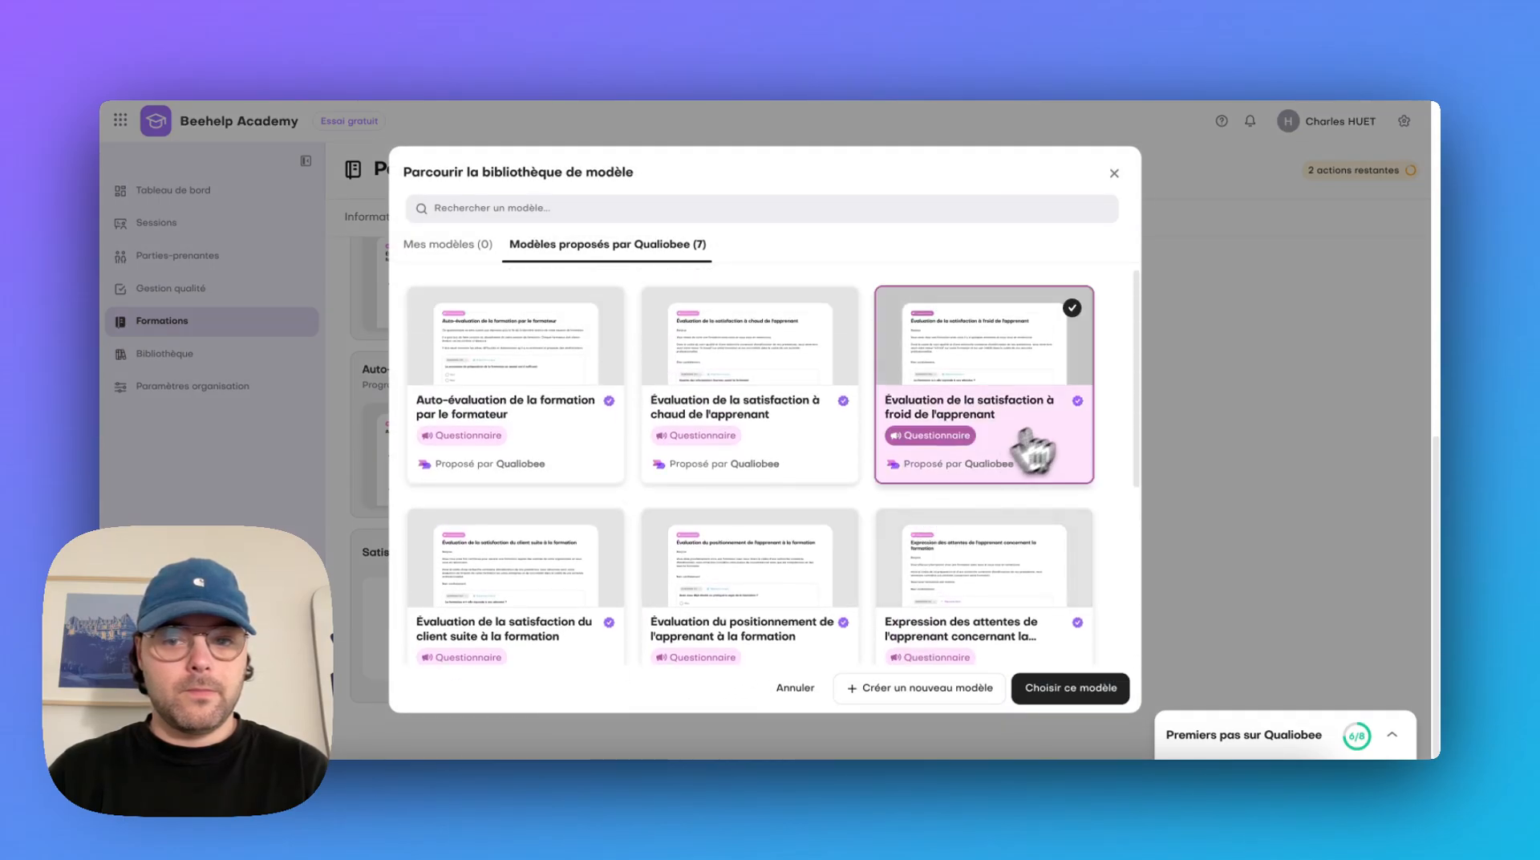
pyautogui.click(1073, 683)
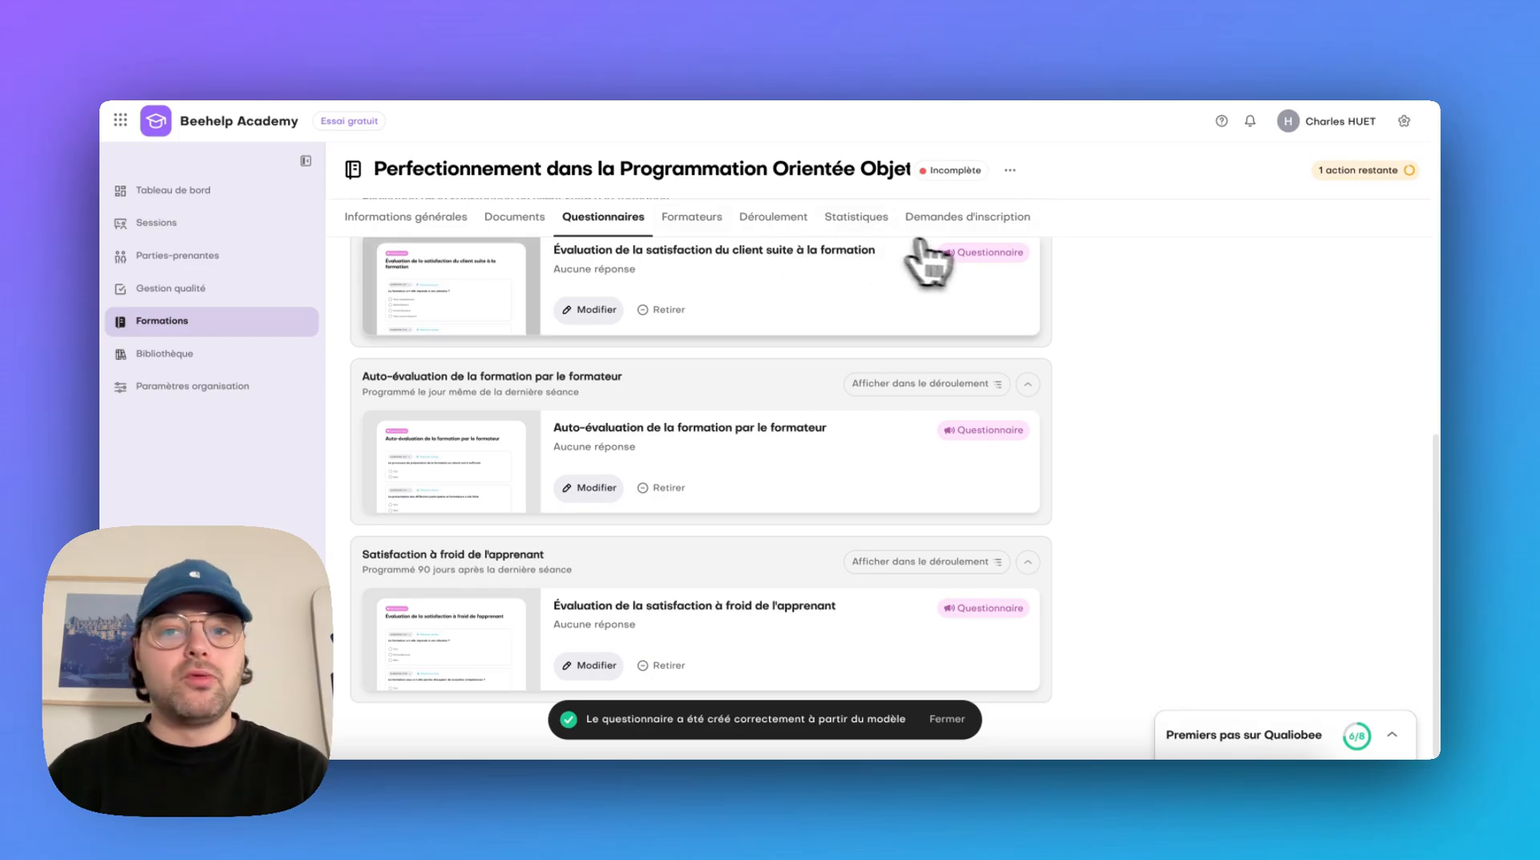
# Enter "Une super formation en POO" as the training's description in its general information
pyautogui.click(378, 218)
pyautogui.scroll(10, 698, 361)
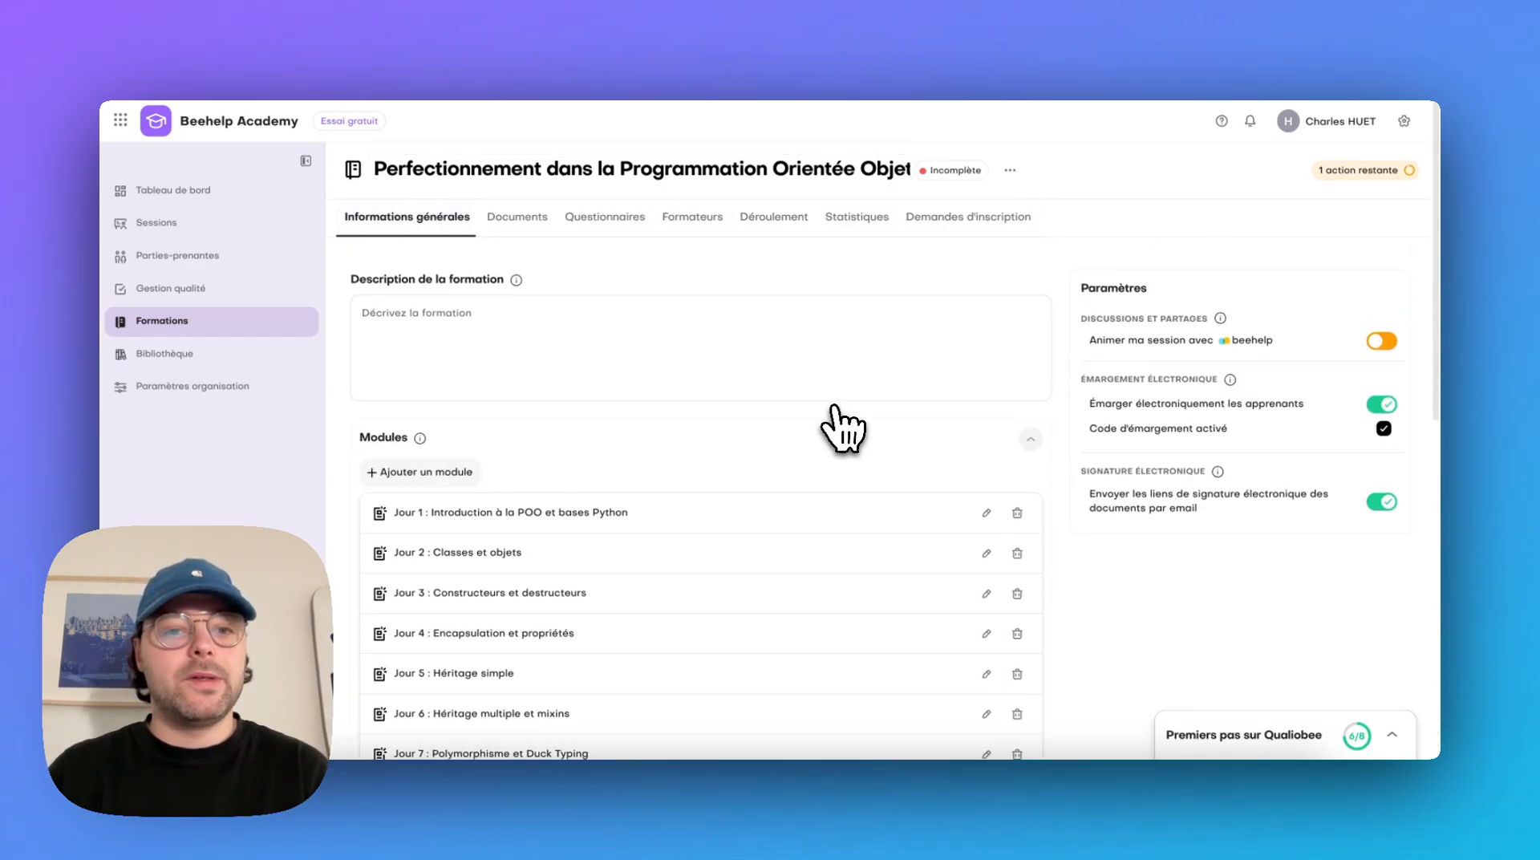
pyautogui.click(791, 371)
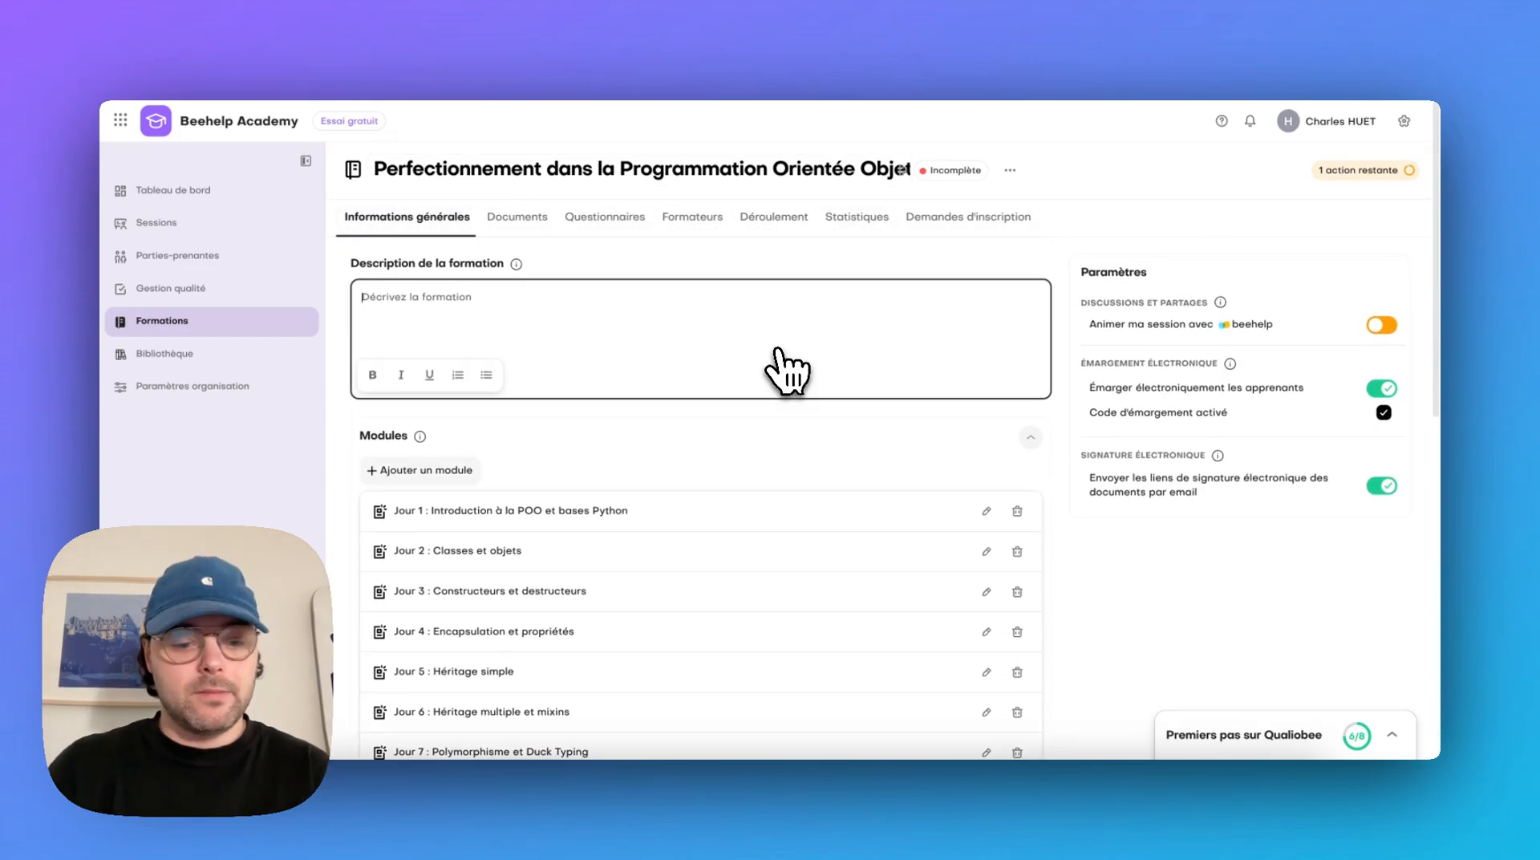
pyautogui.write('Une super formation en PO')
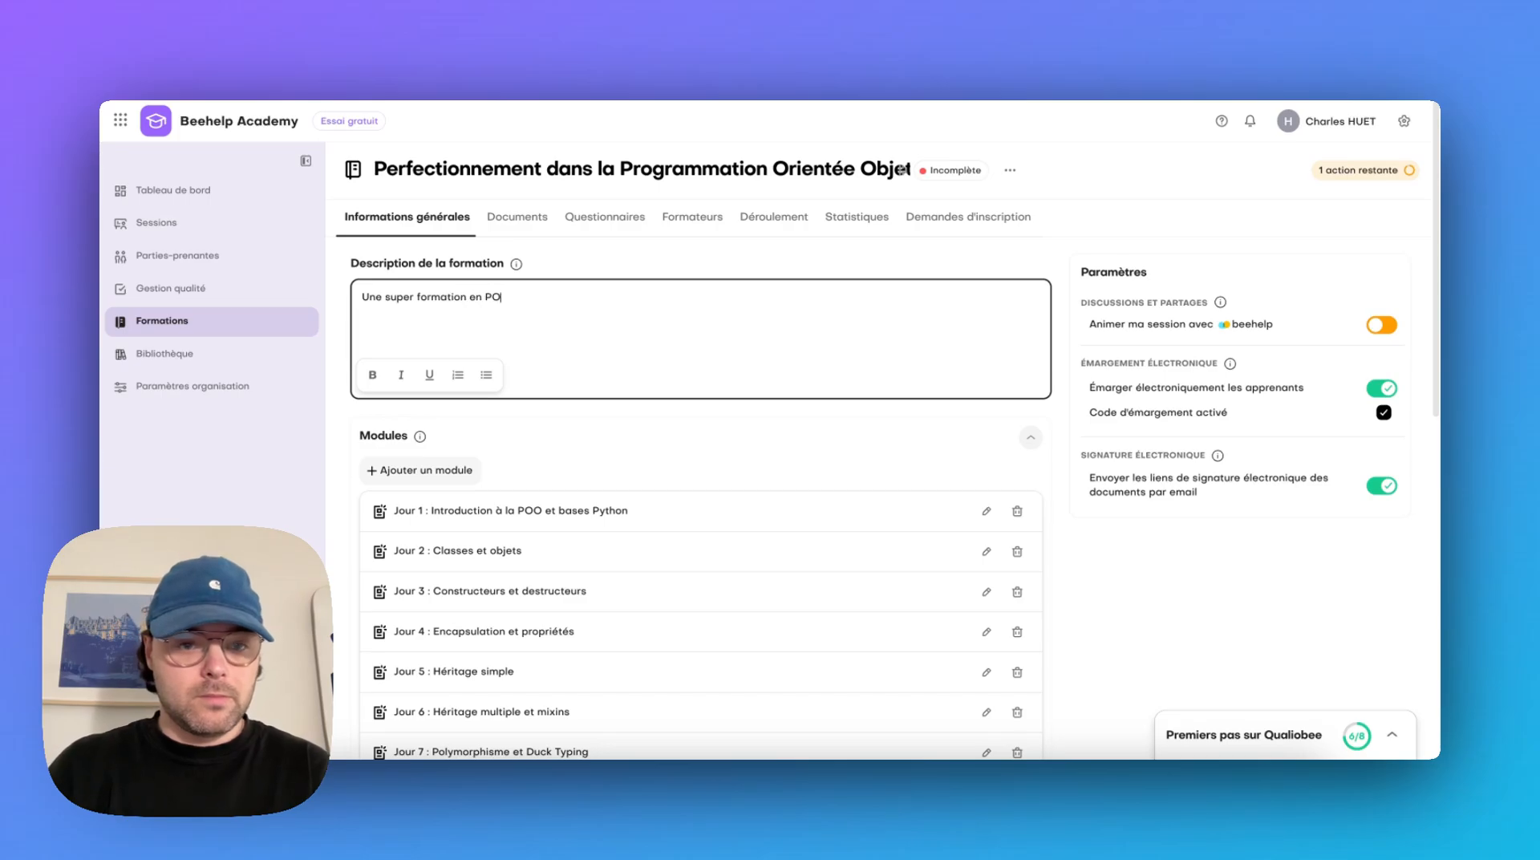
pyautogui.write('O')
pyautogui.click(1348, 579)
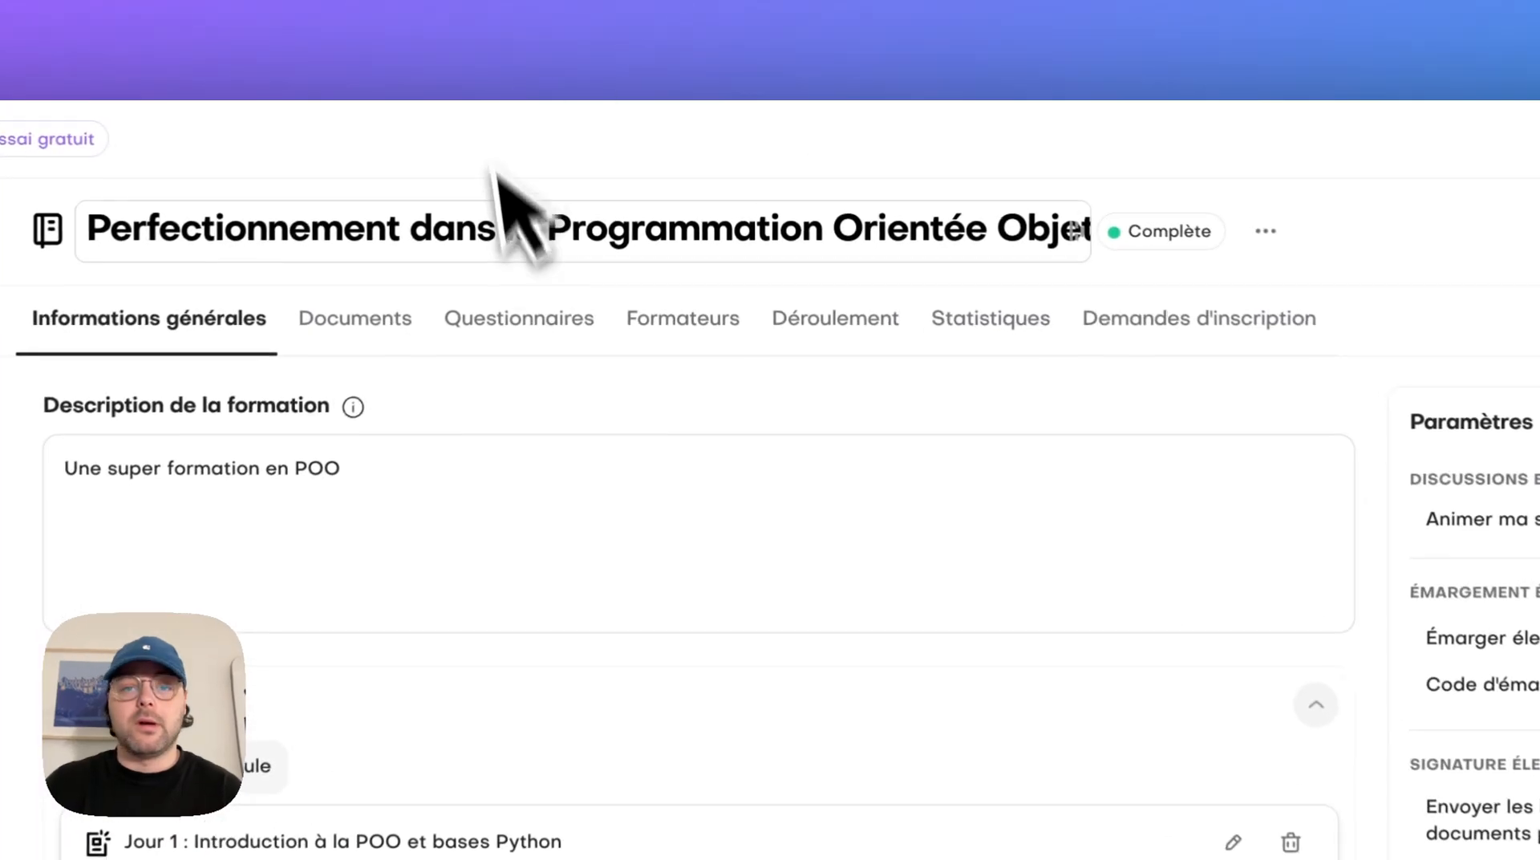
# Reschedule the automatic action "Envoi de la convention et des documents complémentaires" to the same day as the démarrage de la session
pyautogui.click(773, 218)
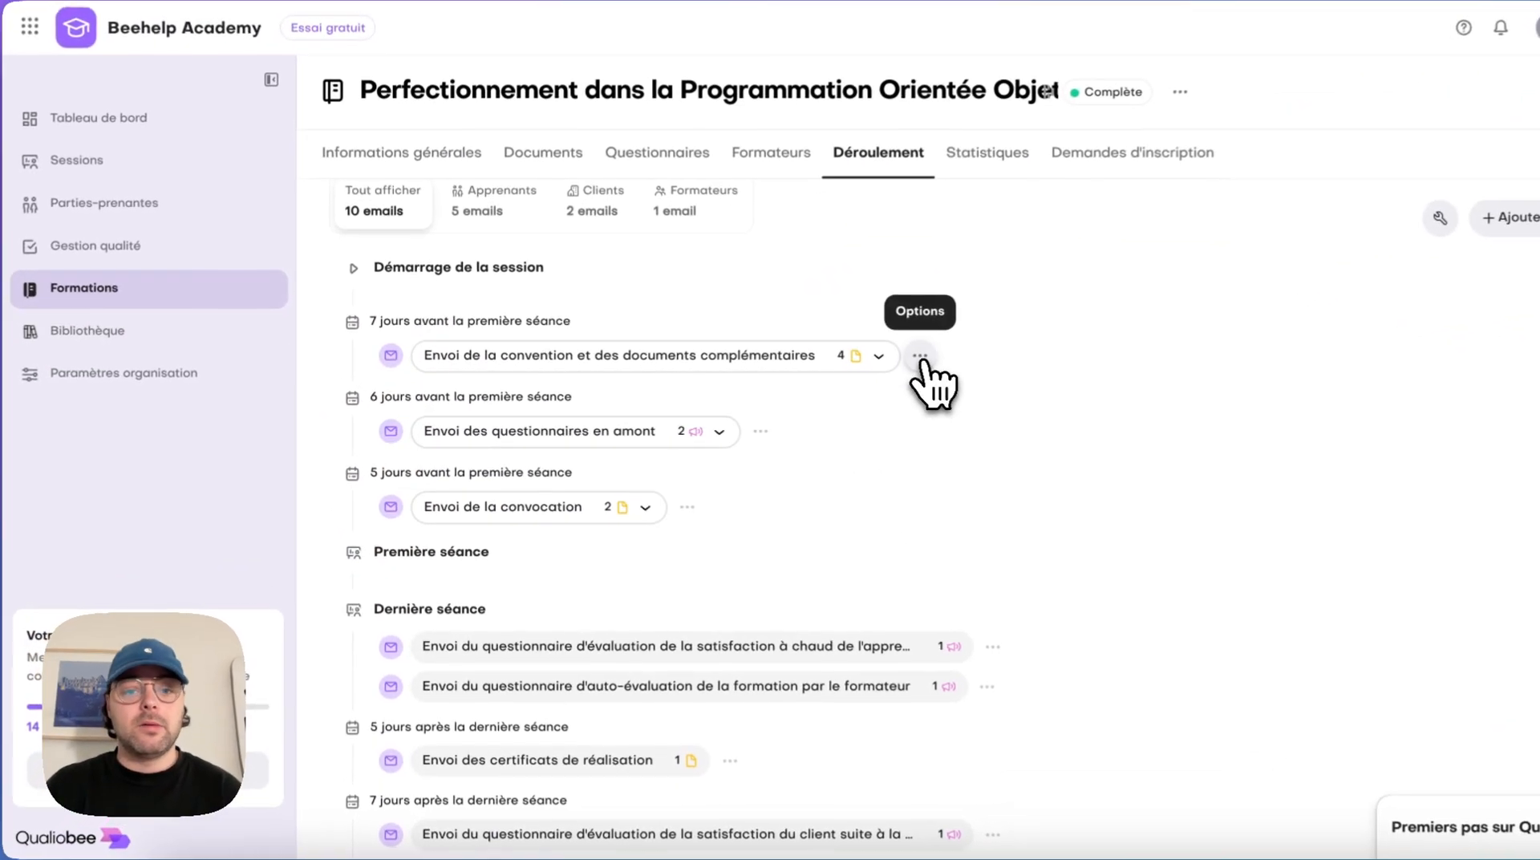
pyautogui.click(920, 355)
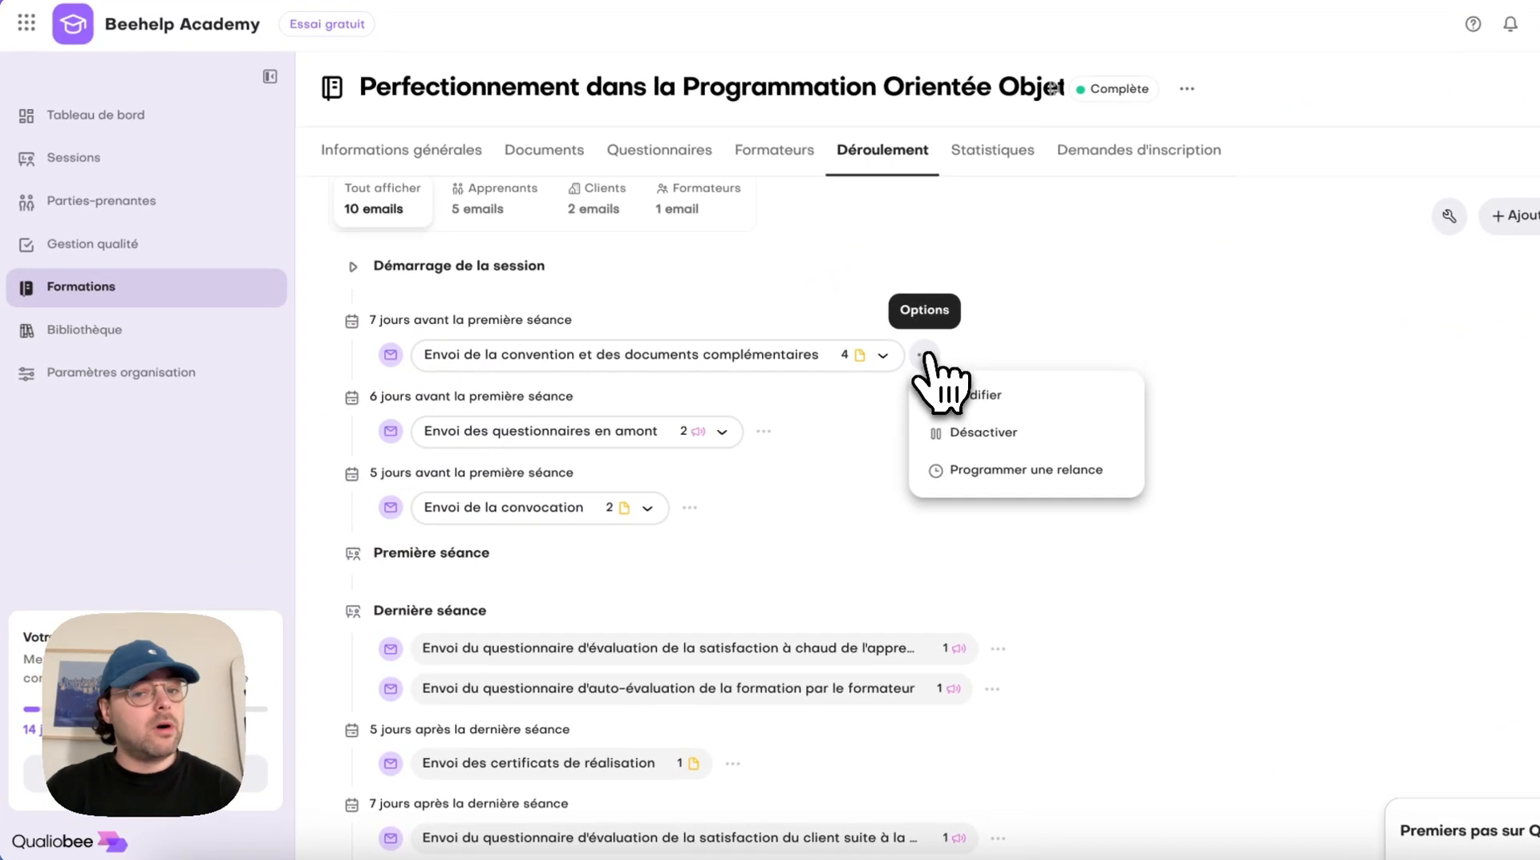
pyautogui.click(1019, 395)
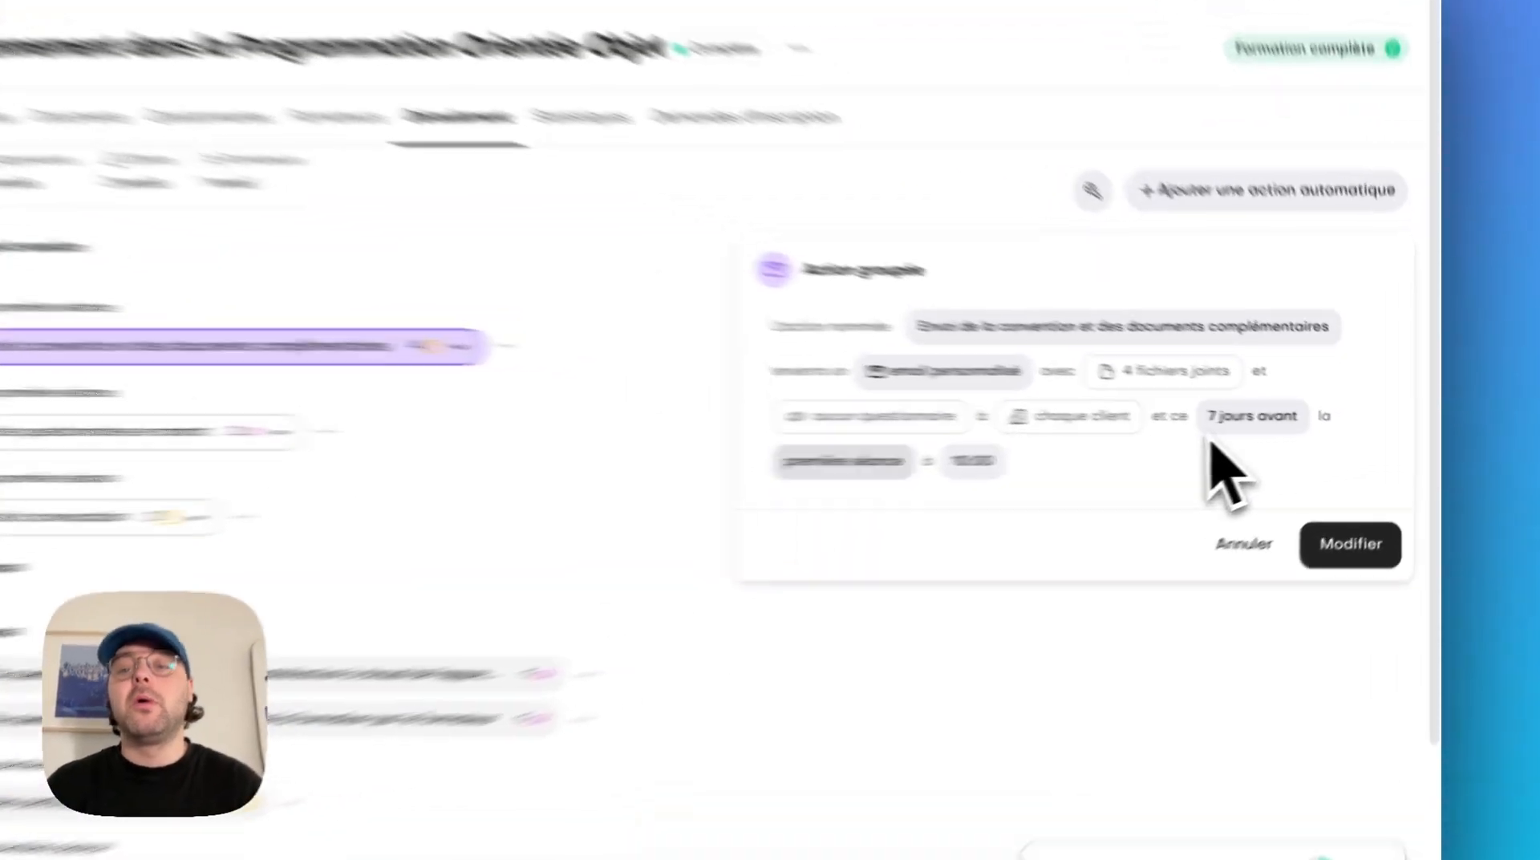
pyautogui.click(842, 461)
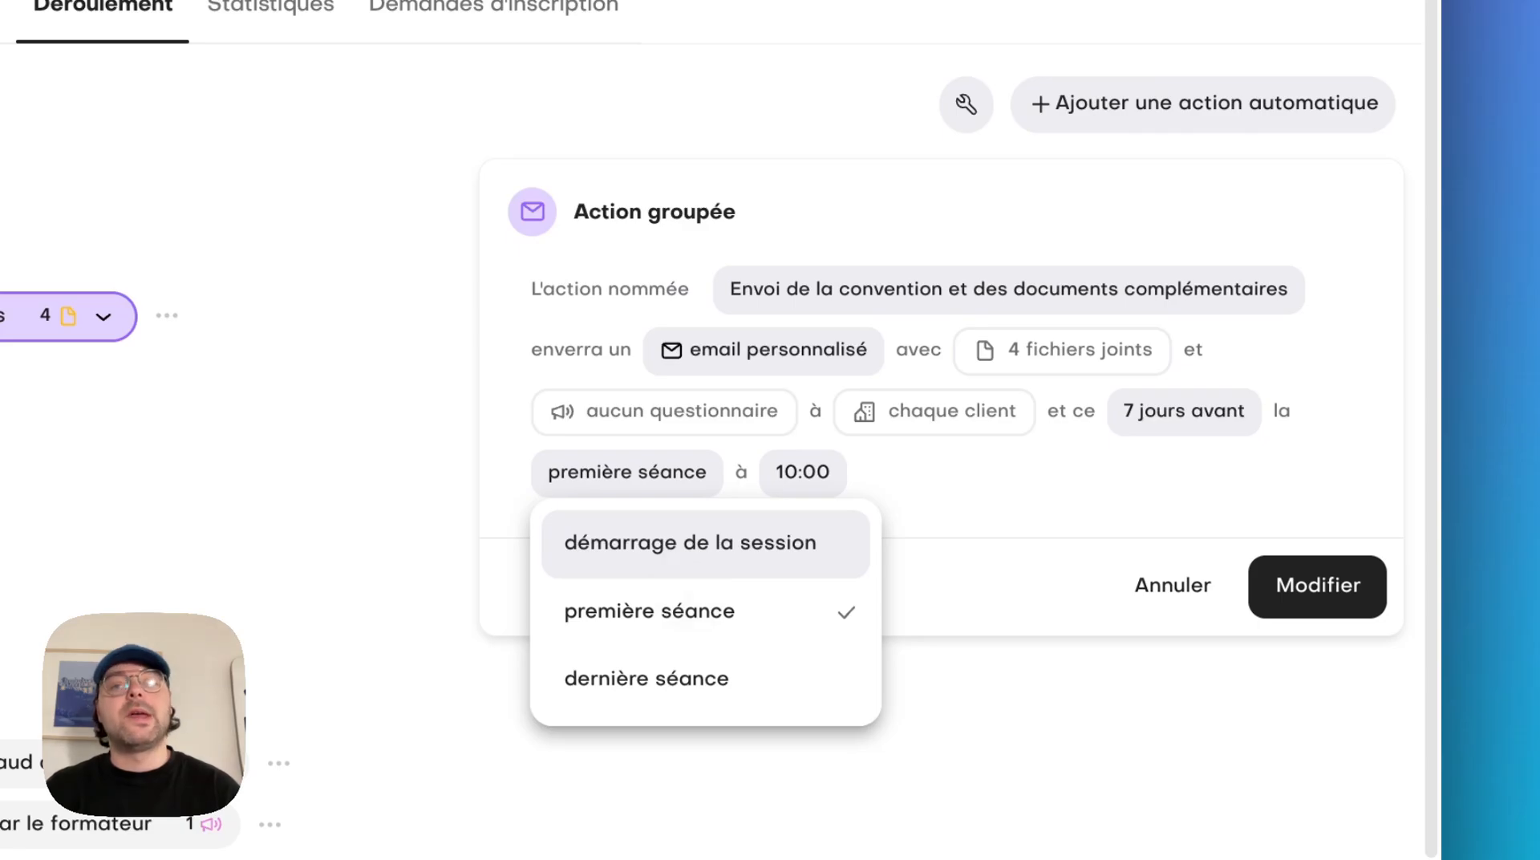
pyautogui.click(698, 544)
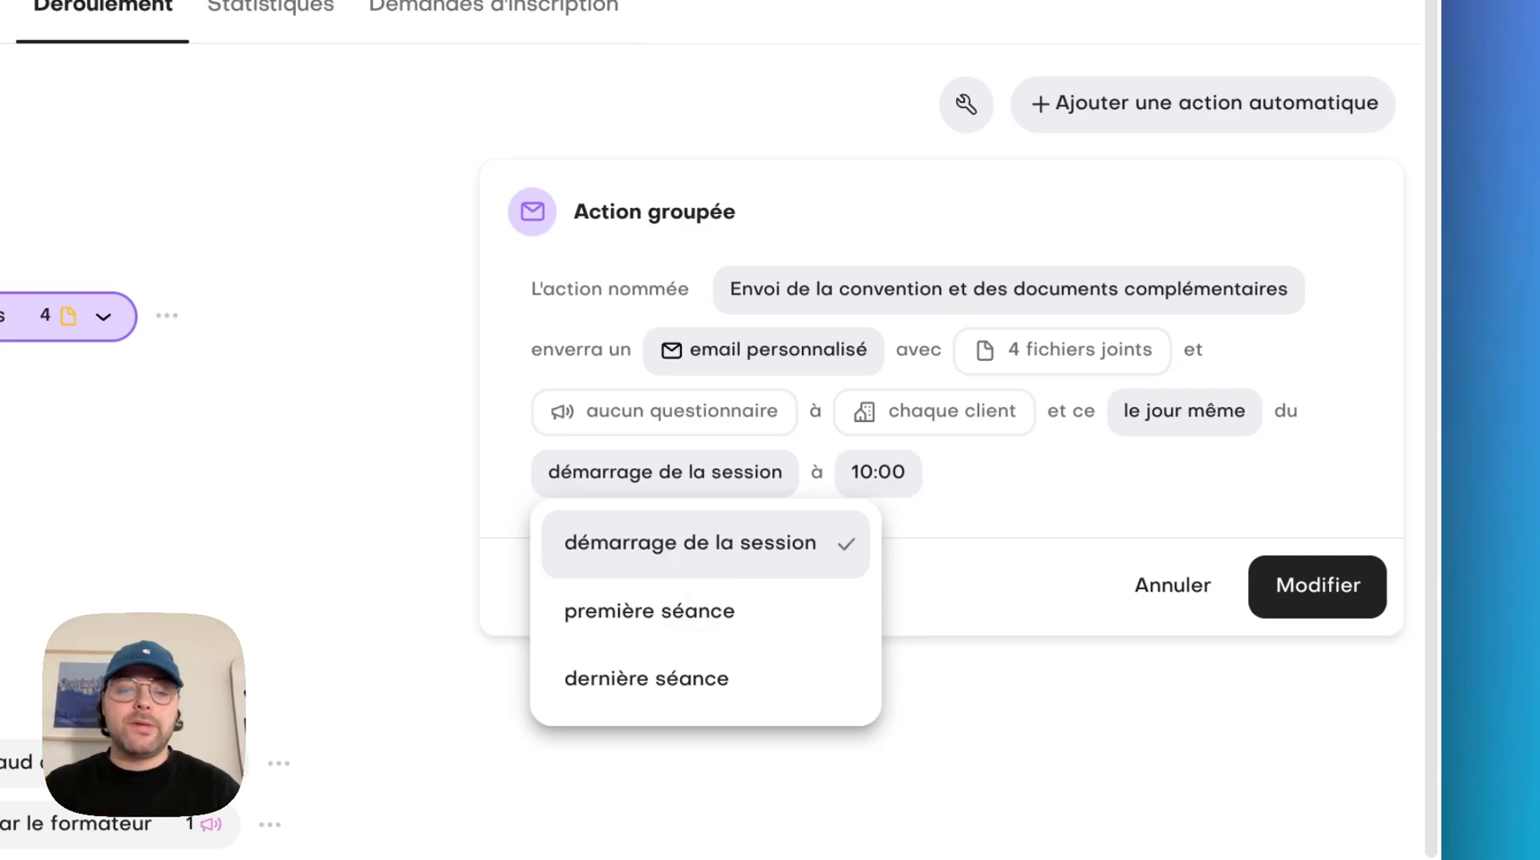
pyautogui.click(1146, 495)
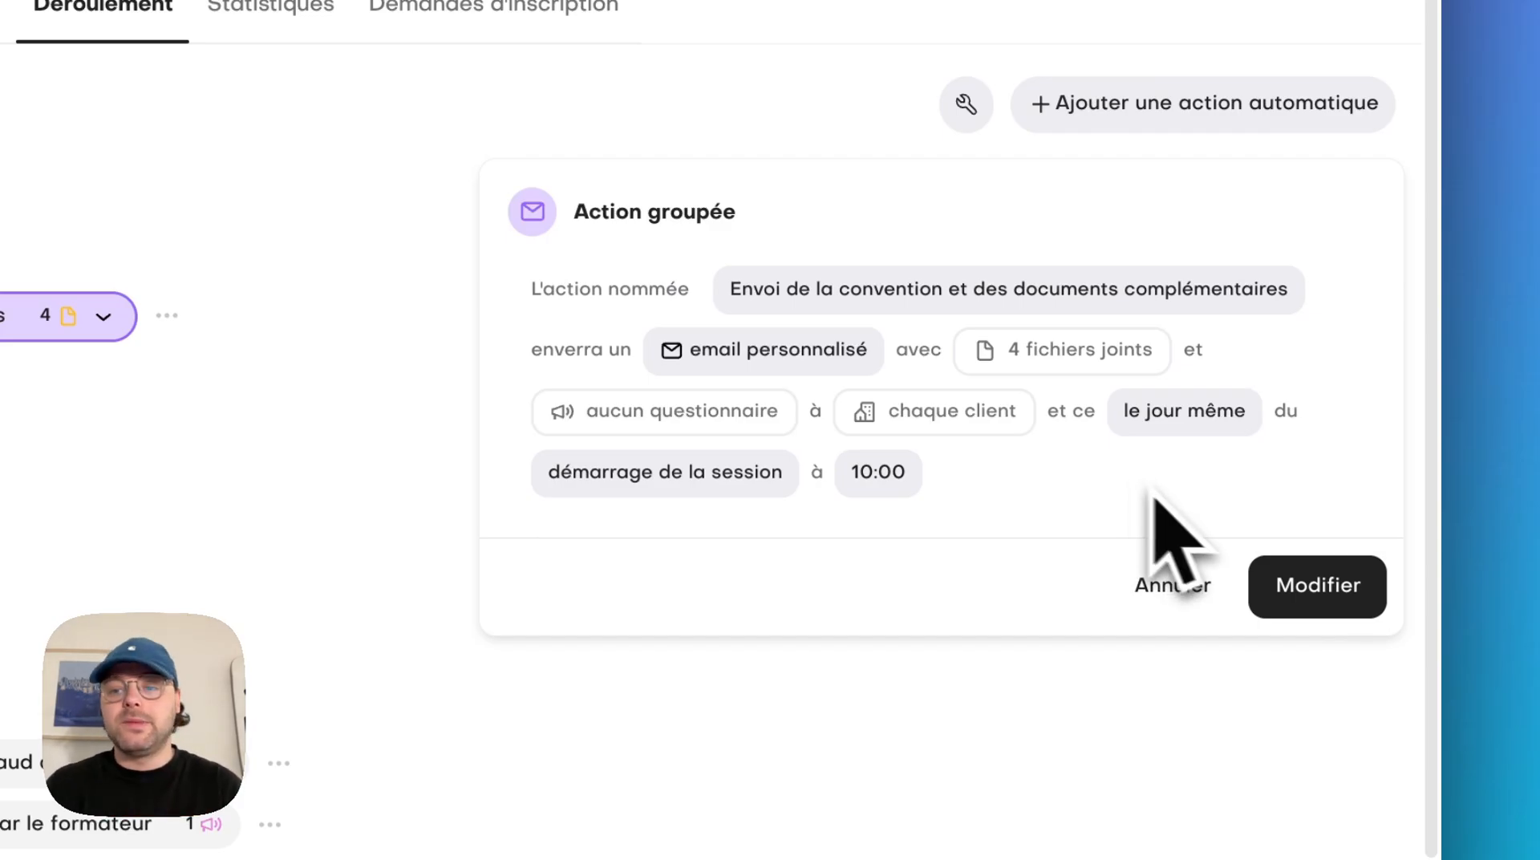
pyautogui.click(1304, 591)
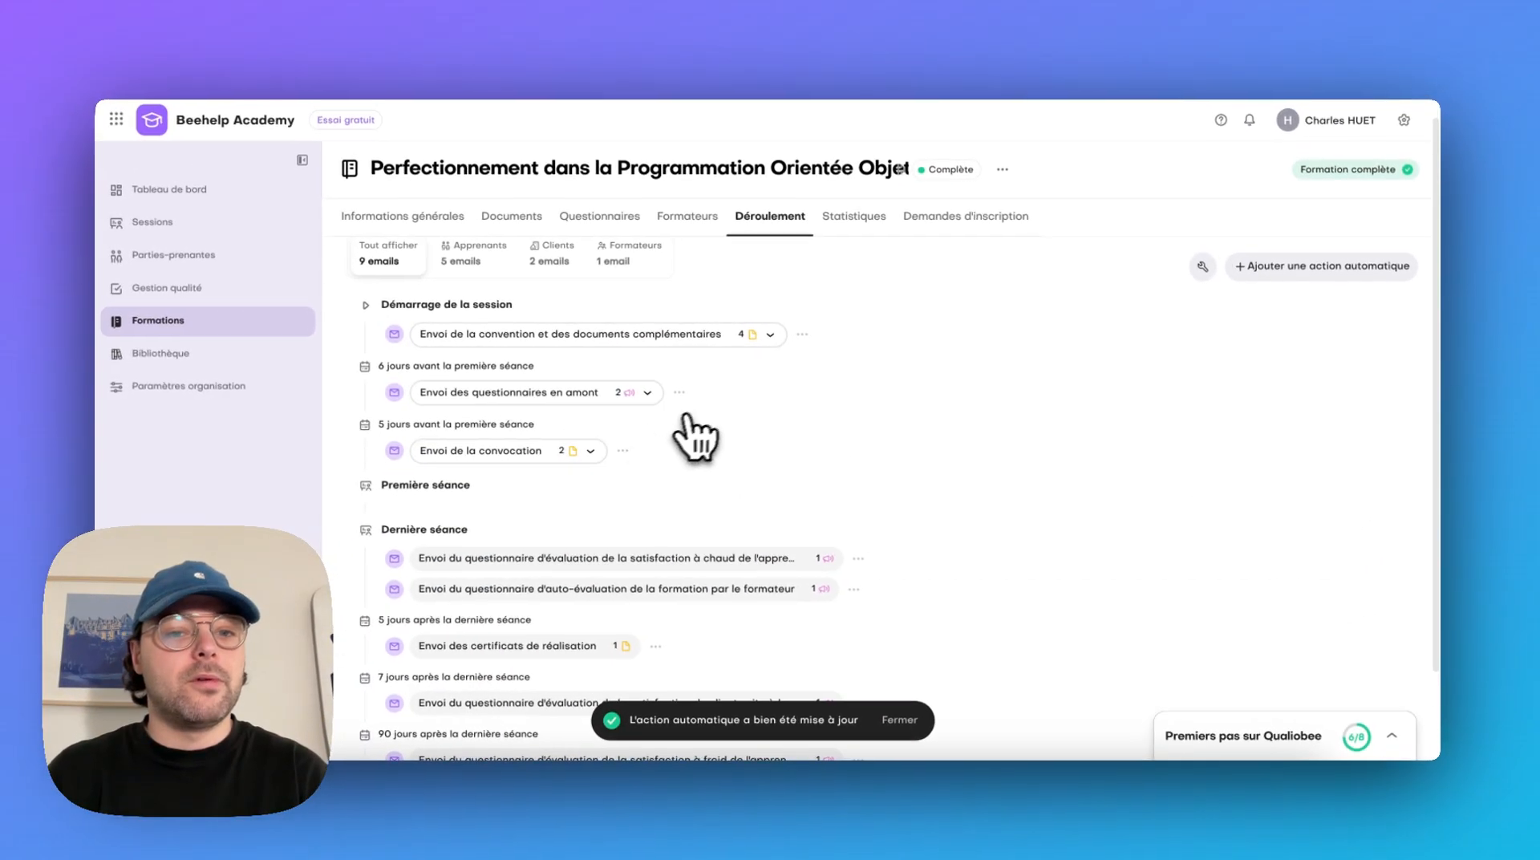
# Reschedule the automatic action "Envoi des questionnaires en amont" to the démarrage de la session
pyautogui.click(656, 391)
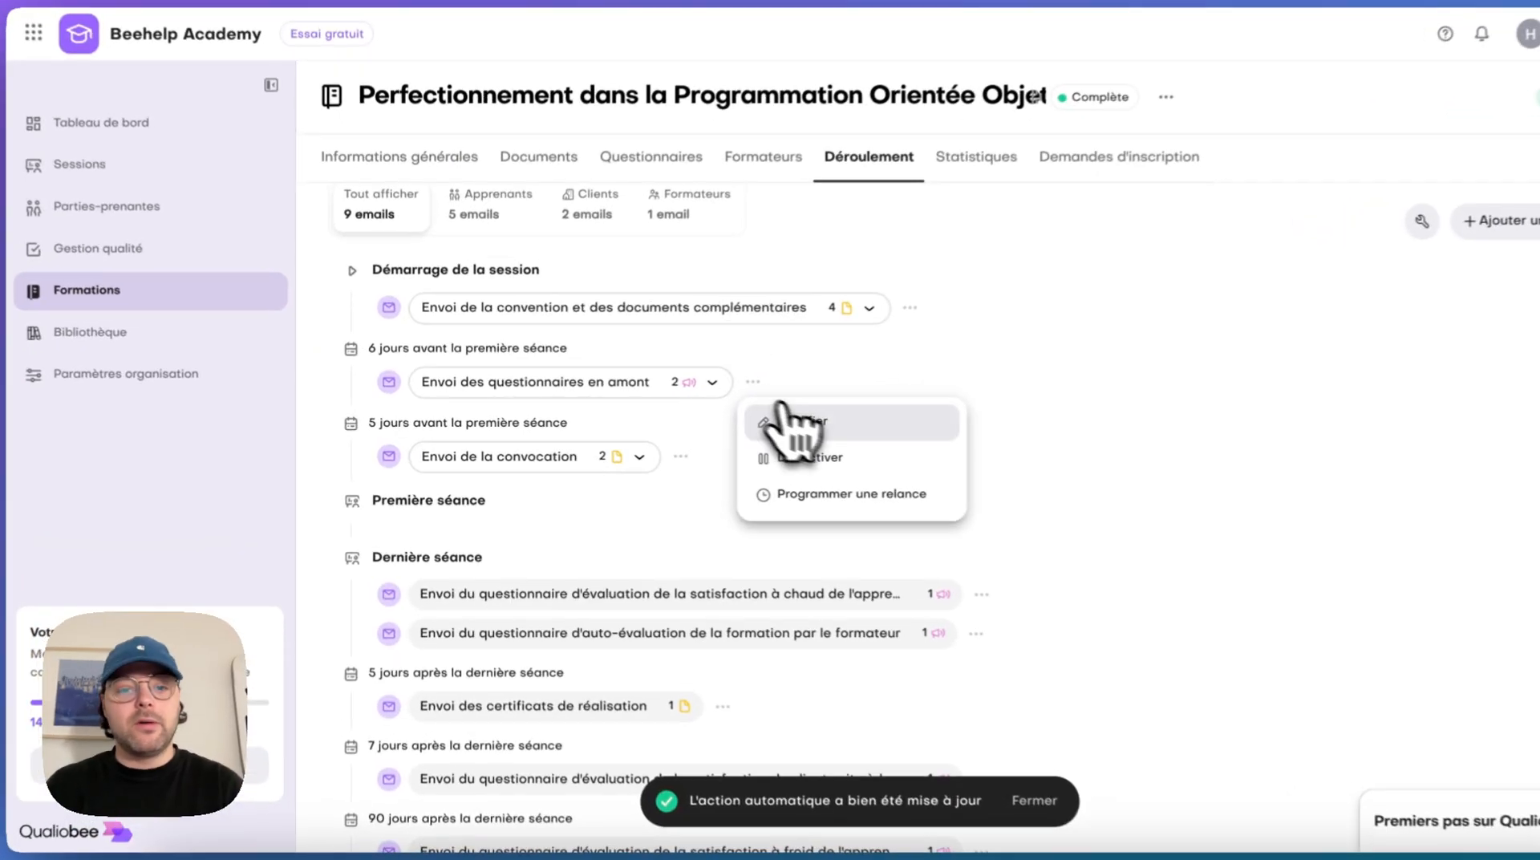
pyautogui.click(742, 421)
pyautogui.click(834, 497)
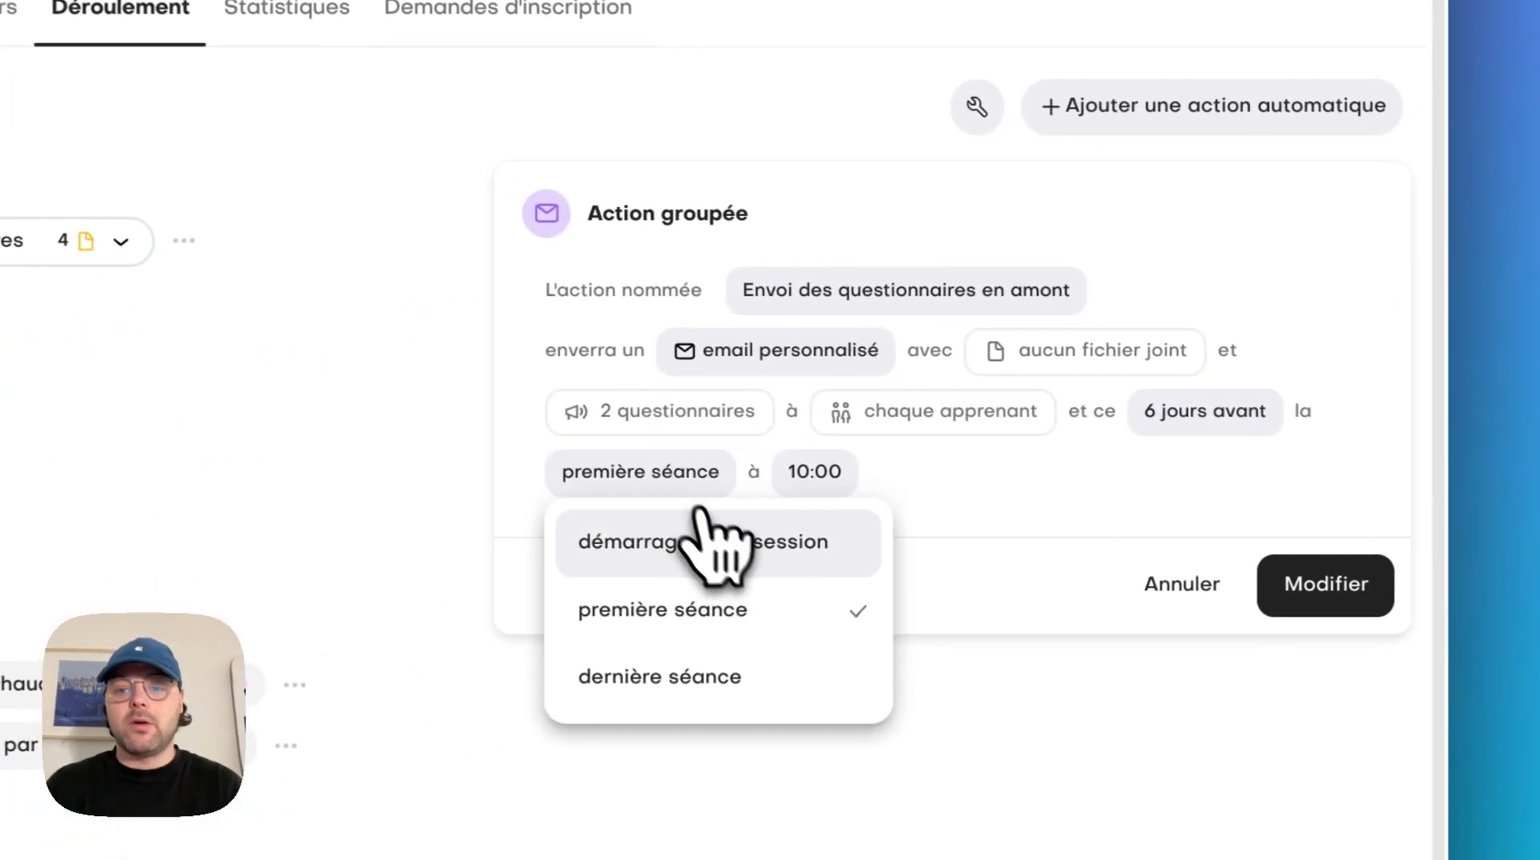
pyautogui.click(712, 540)
pyautogui.click(1398, 573)
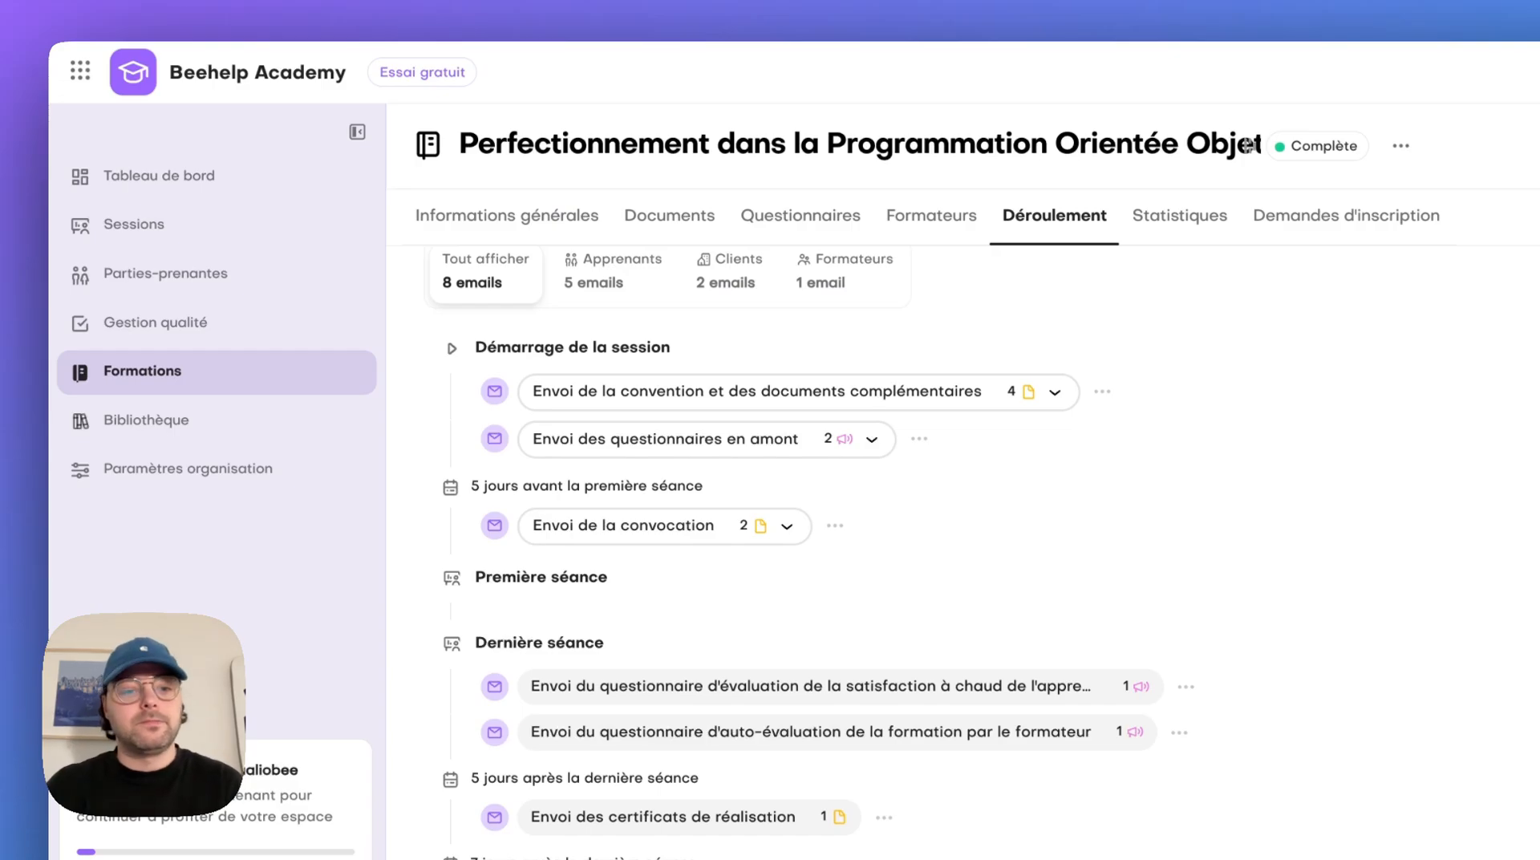
# Schedule a reminder for the learner's satisfaction à froid questionnaire, sent 95 days after the dernière séance
pyautogui.scroll(-2, 962, 553)
pyautogui.scroll(1, 1331, 838)
pyautogui.scroll(-1, 1283, 838)
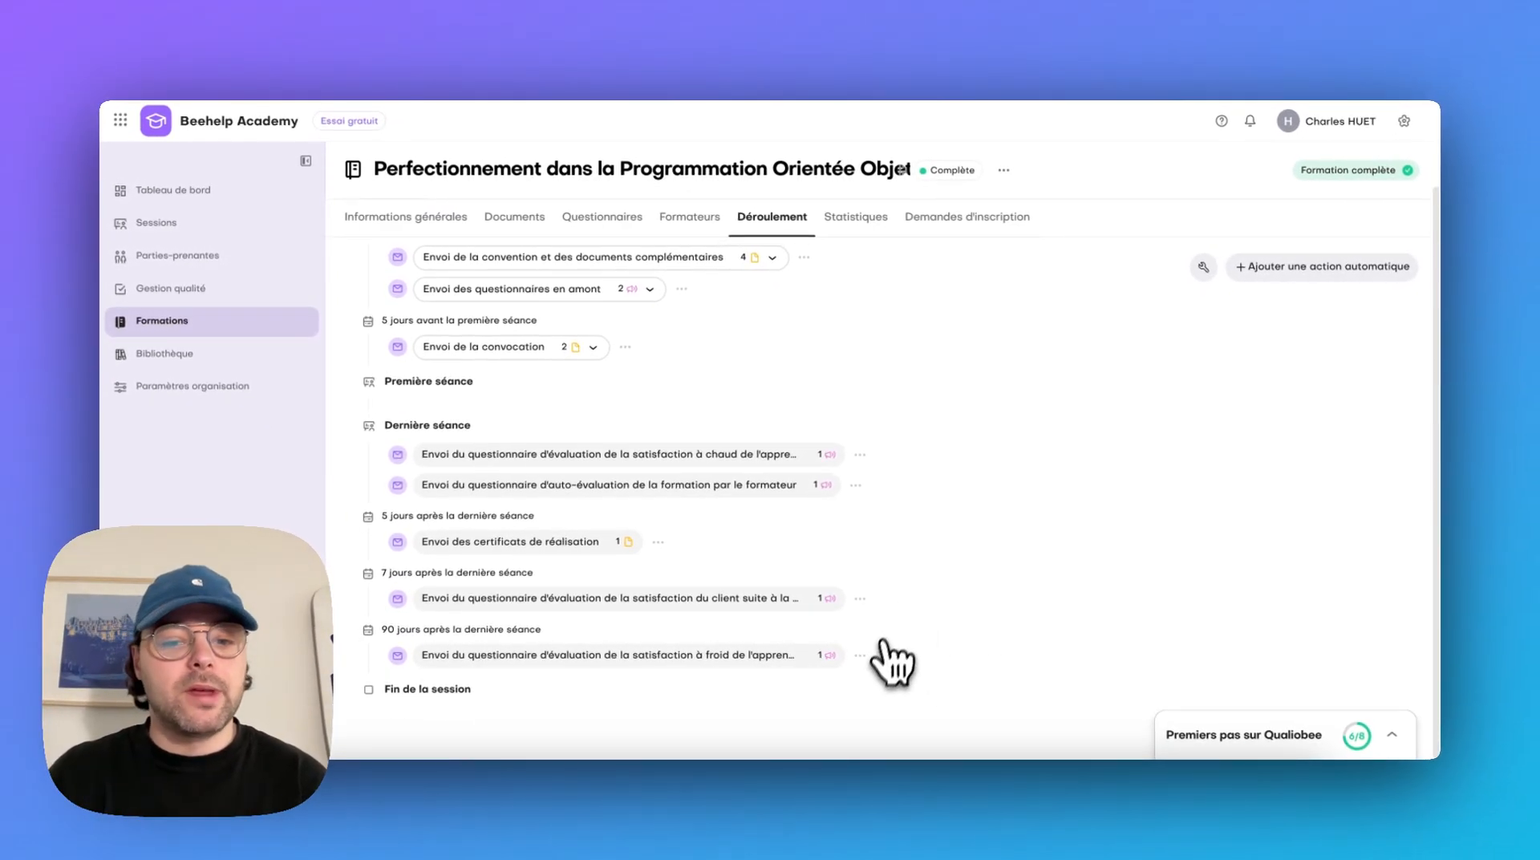
pyautogui.click(860, 655)
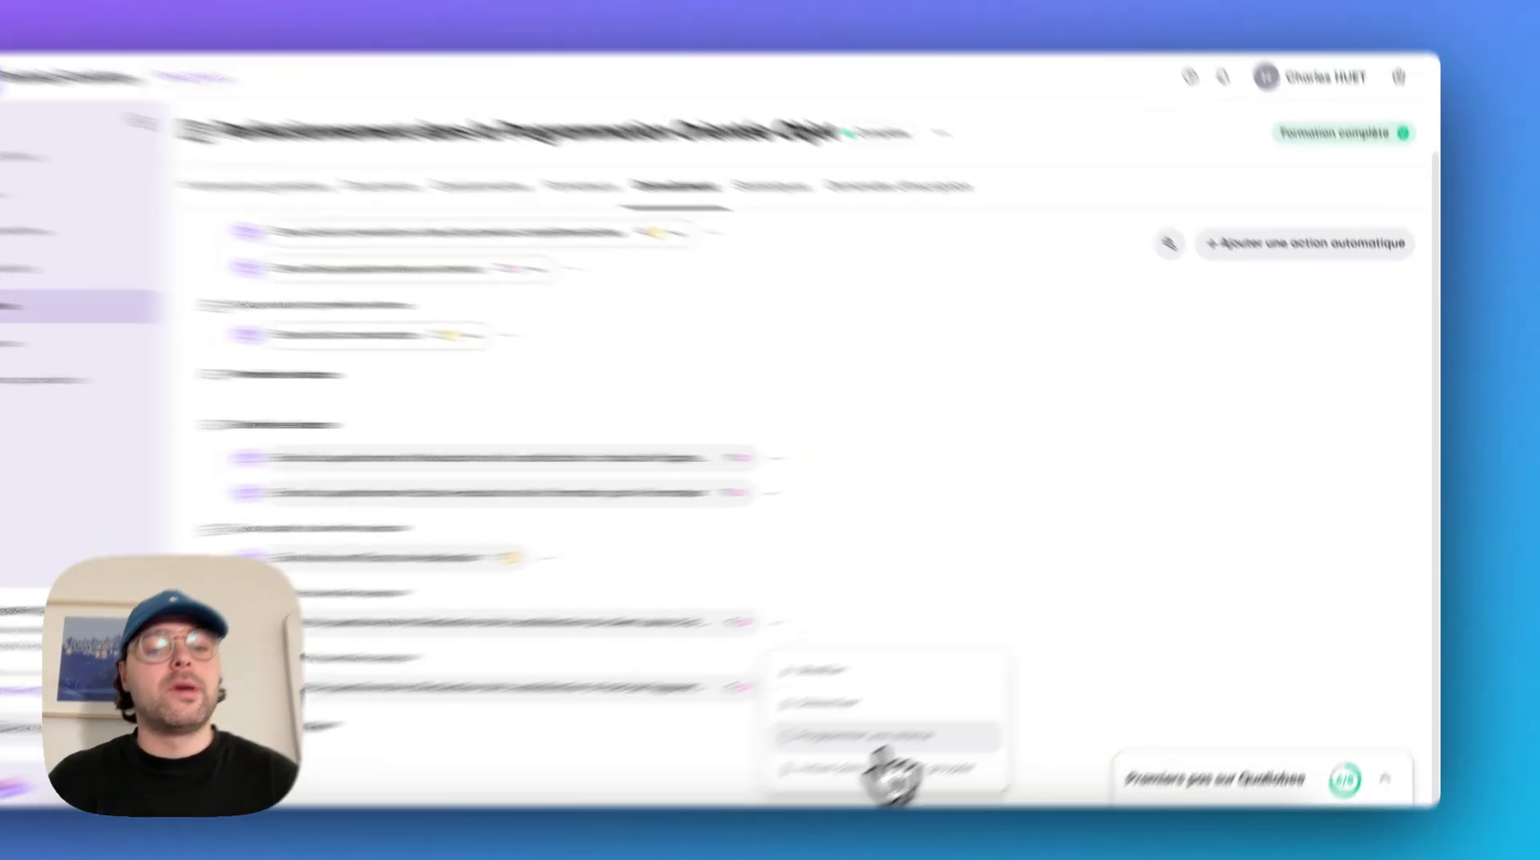
pyautogui.click(875, 736)
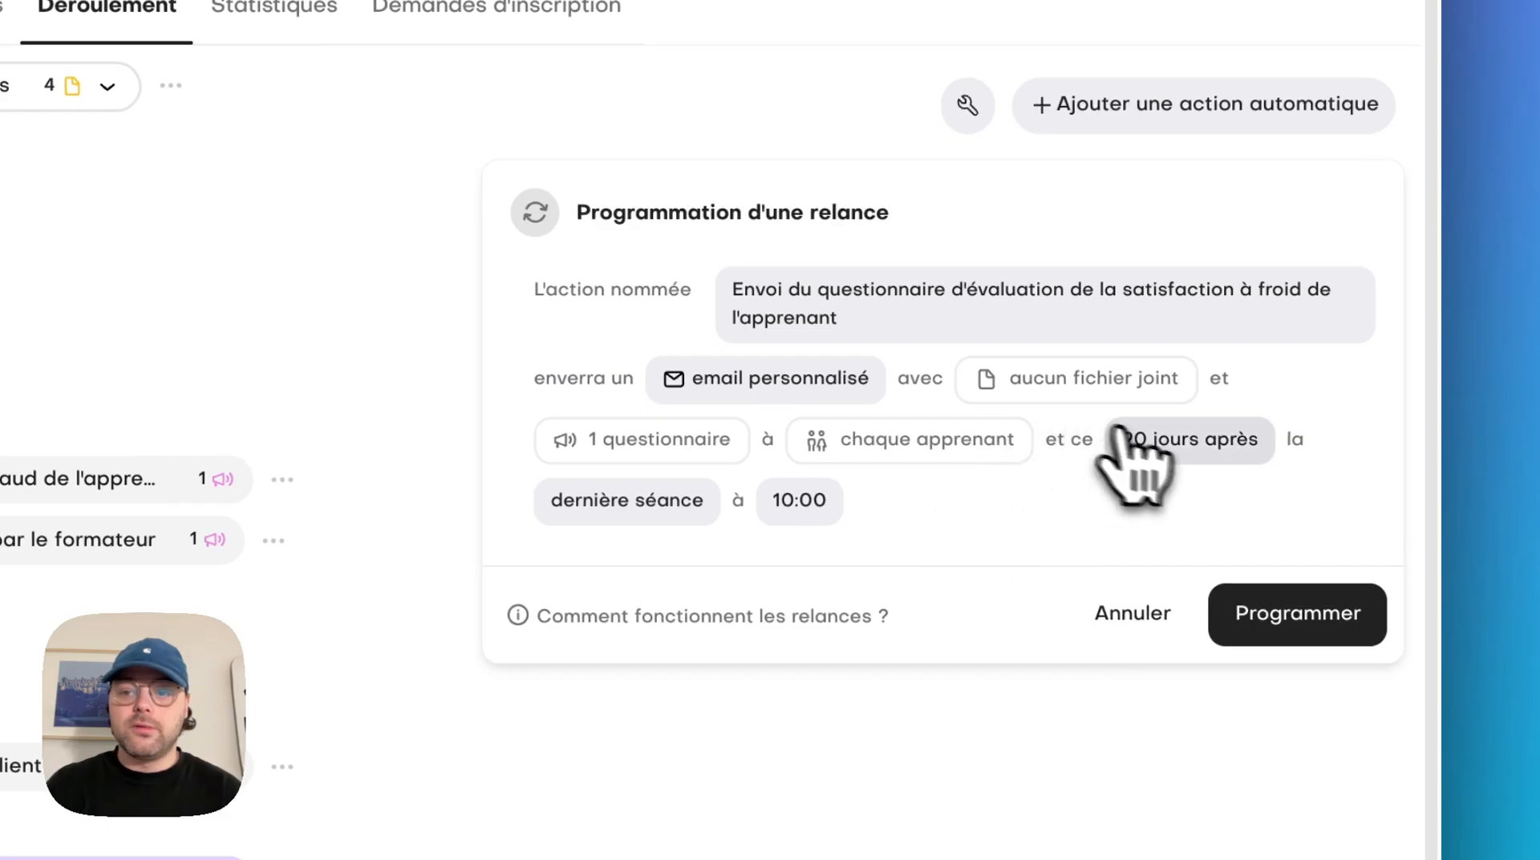
pyautogui.click(1123, 435)
pyautogui.click(1168, 644)
pyautogui.click(1169, 644)
pyautogui.click(1168, 644)
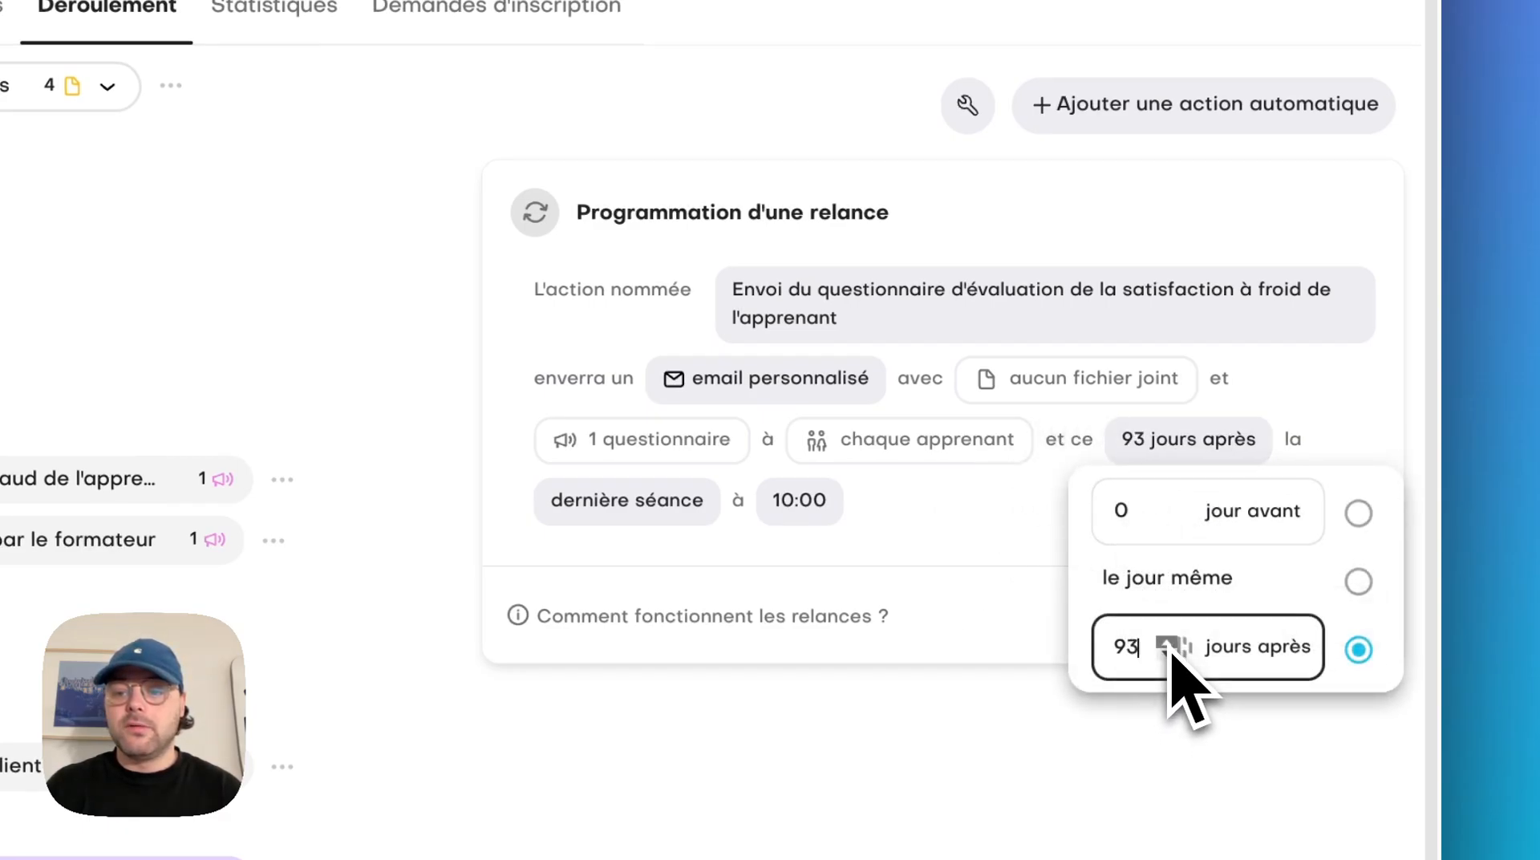
pyautogui.click(1168, 646)
pyautogui.click(979, 629)
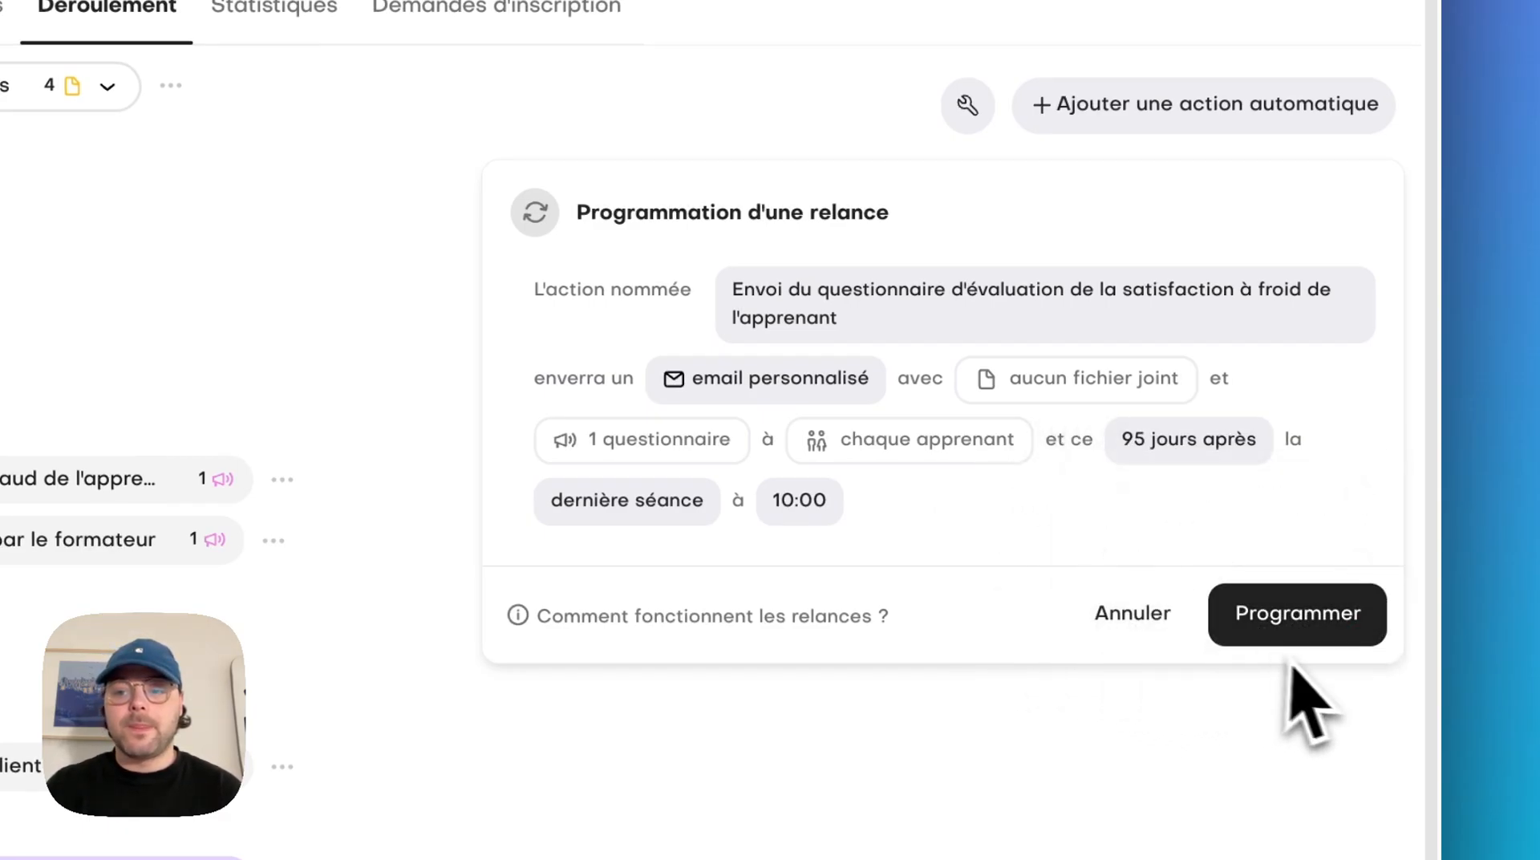
pyautogui.click(1340, 634)
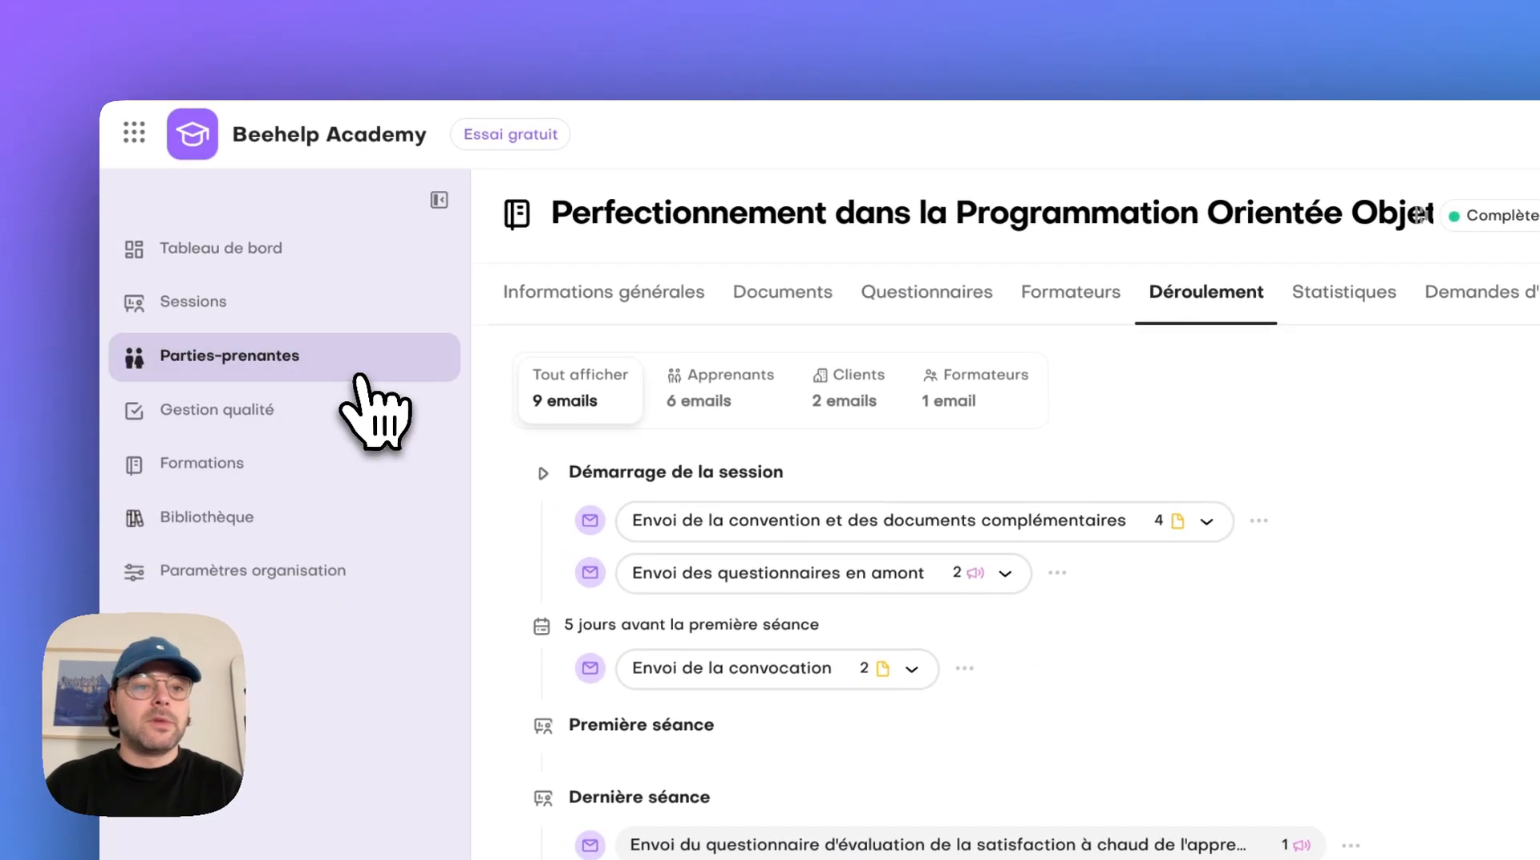
# Start adding a company client among the Parties-prenantes and name the company NTL
pyautogui.click(258, 263)
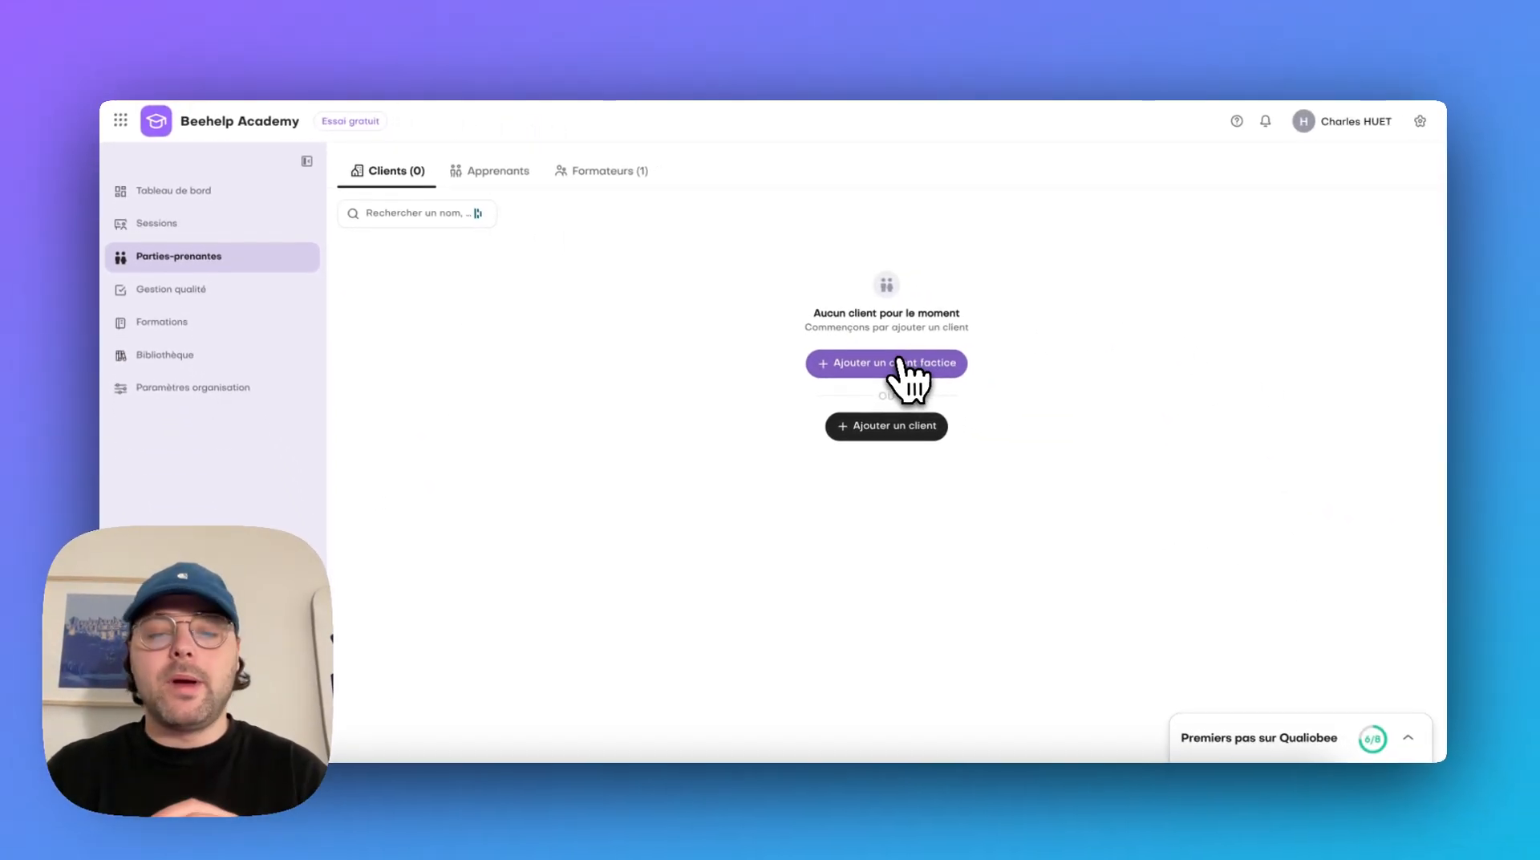
pyautogui.click(897, 424)
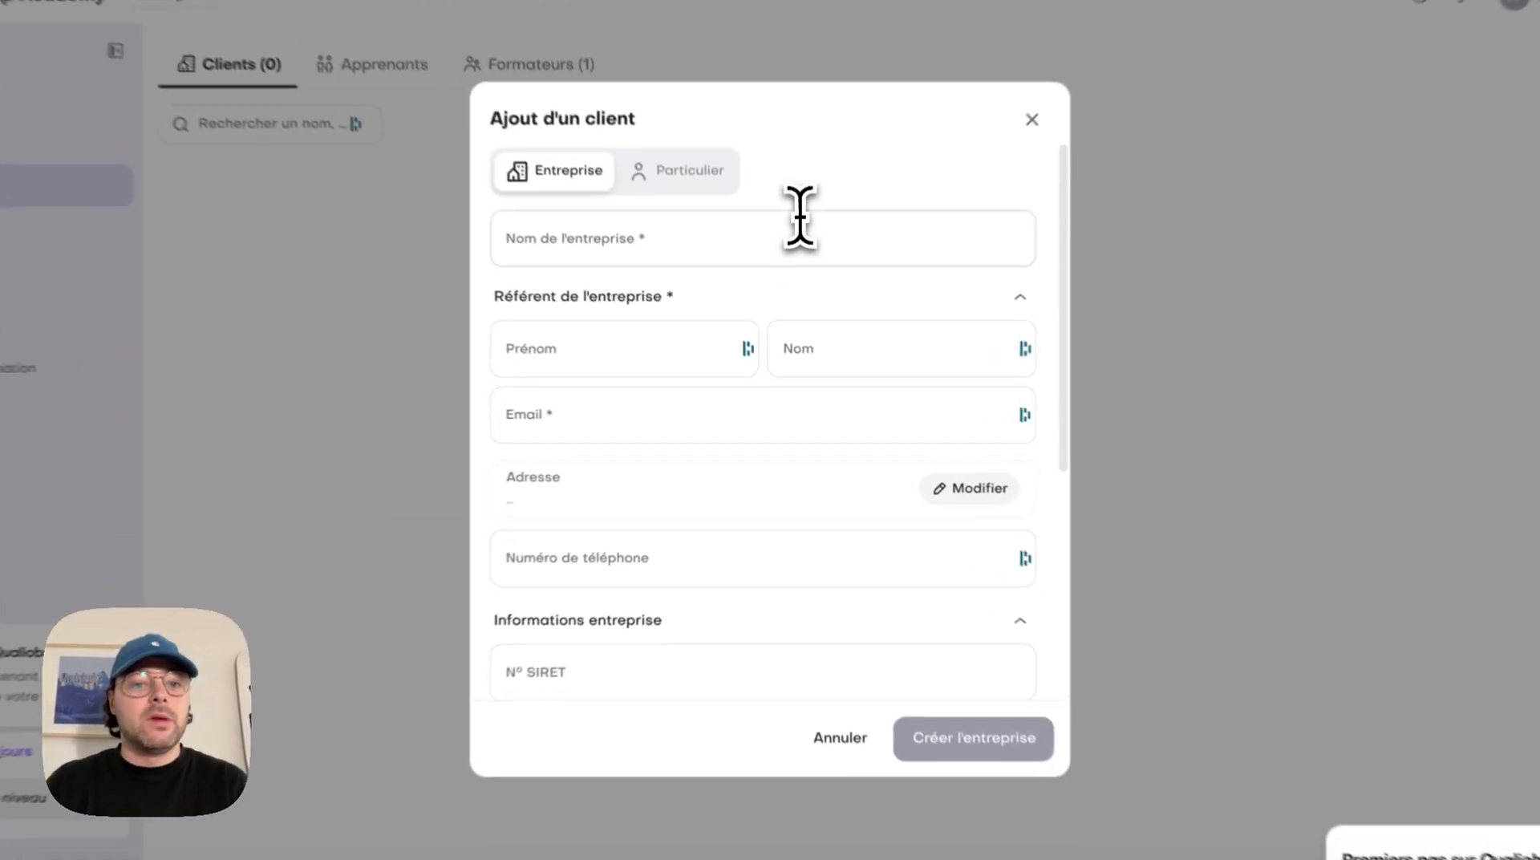
pyautogui.click(790, 288)
pyautogui.write('NTK')
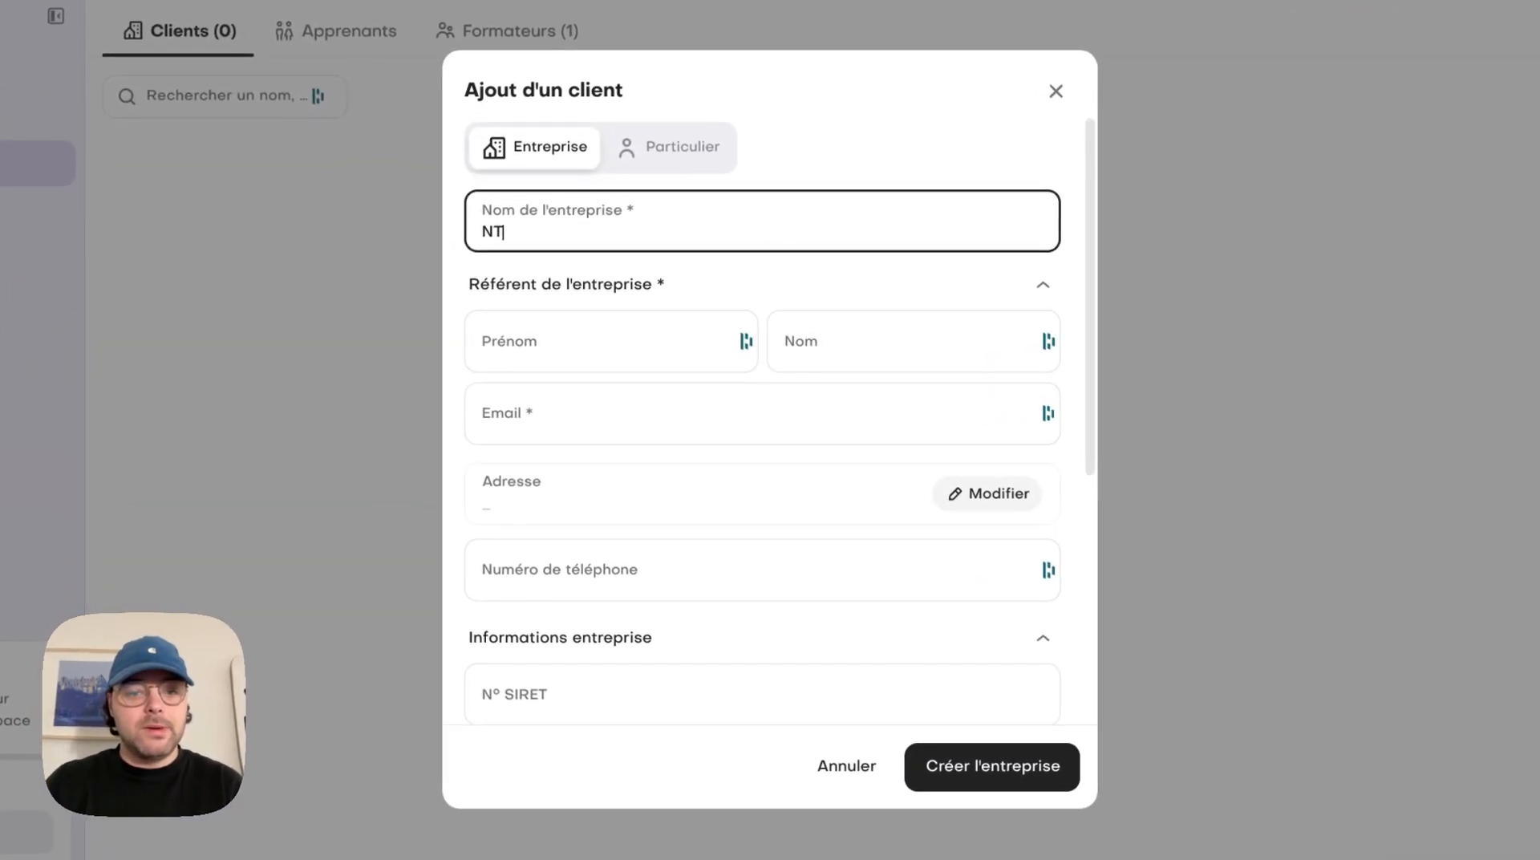
# Fill in the company contact's first name, last name and e-mail for the NTL client
pyautogui.press('Tab')
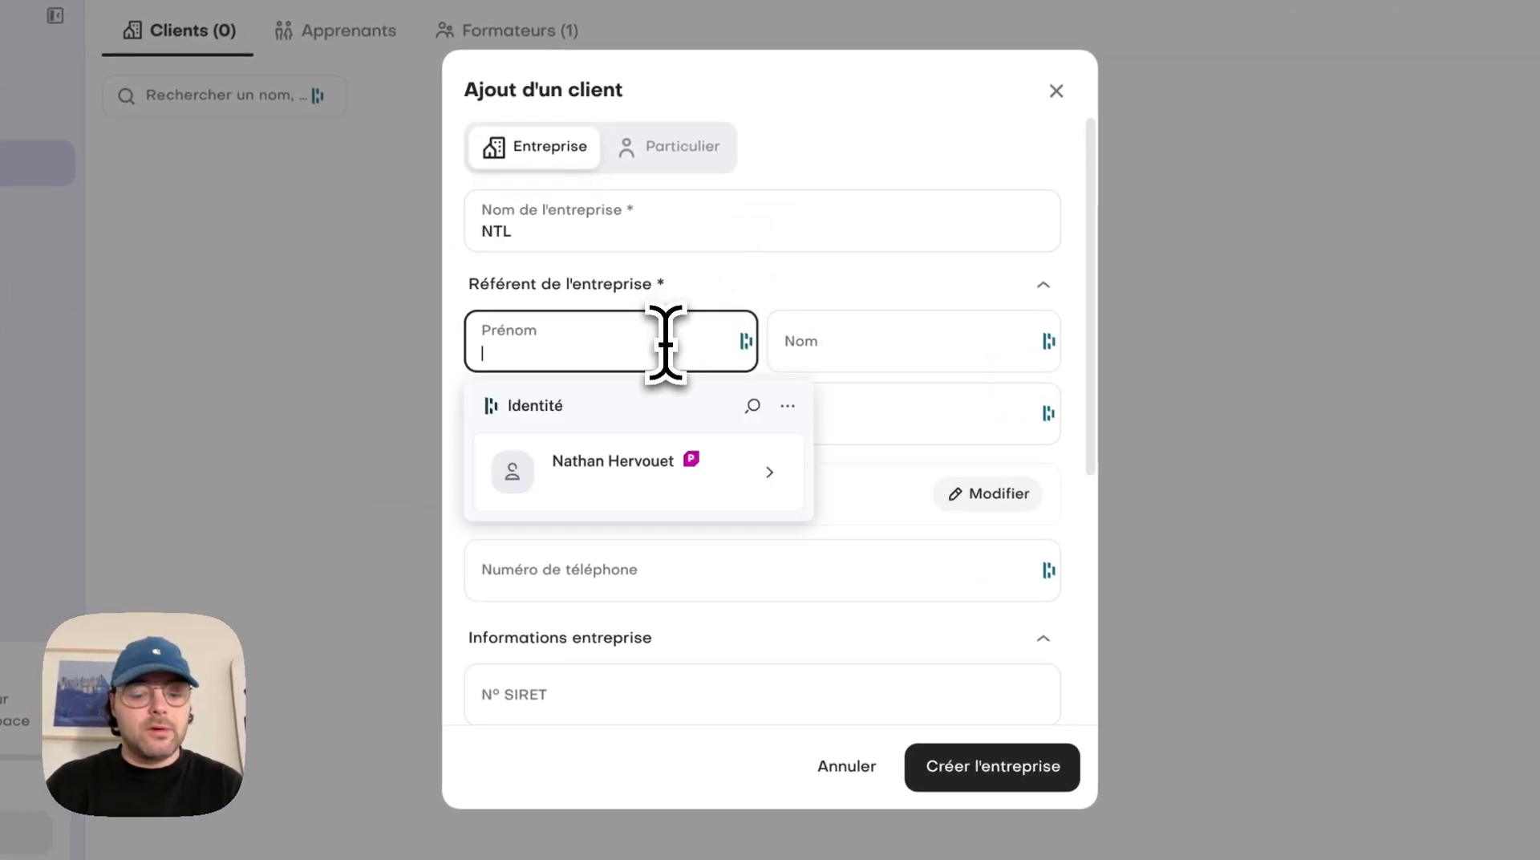
pyautogui.write('Nathan')
pyautogui.press('Tab')
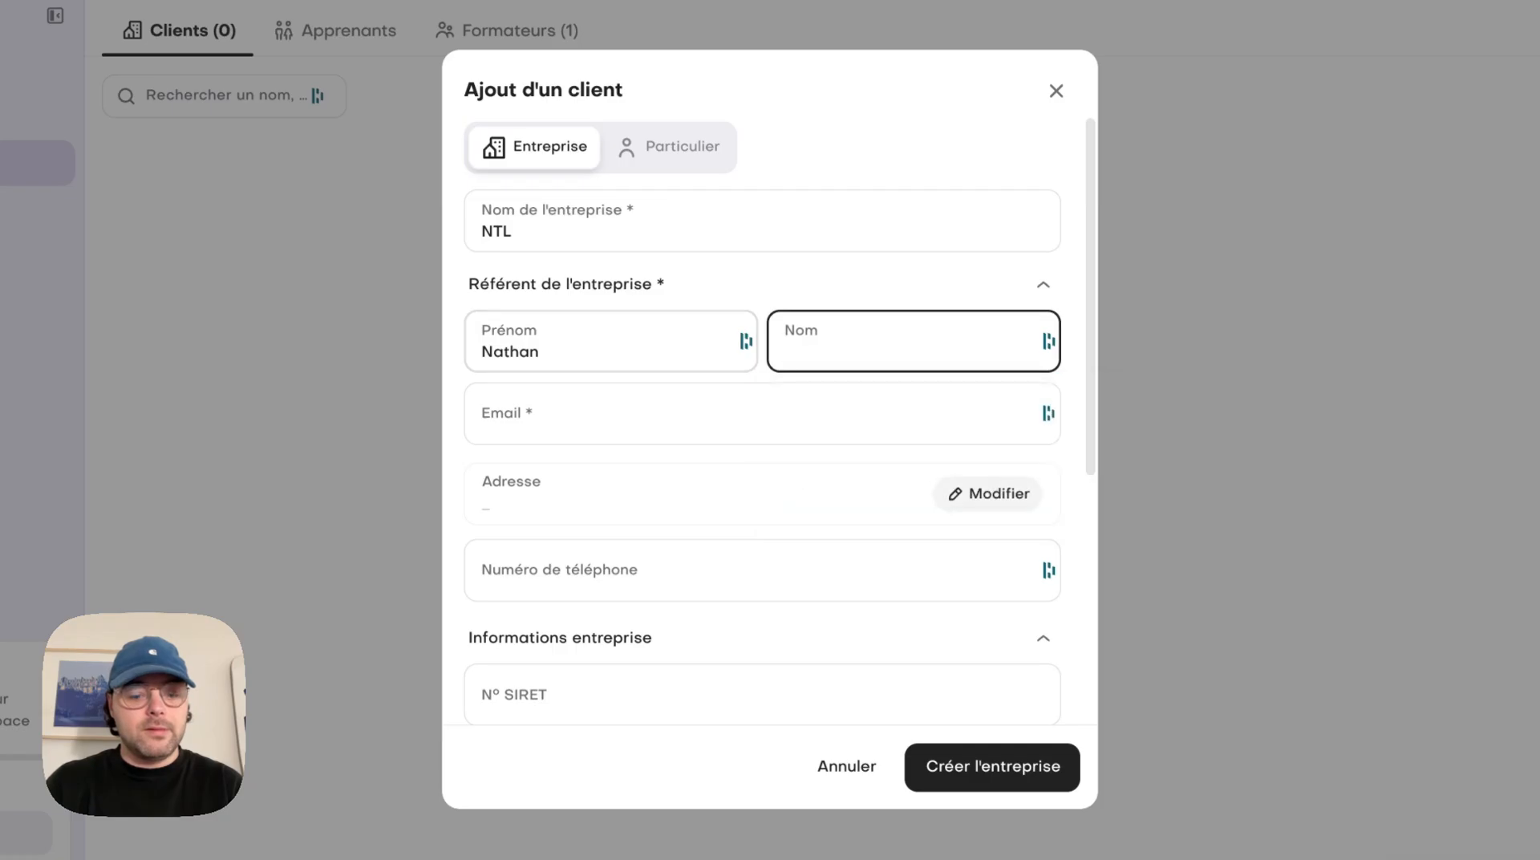
pyautogui.click(592, 426)
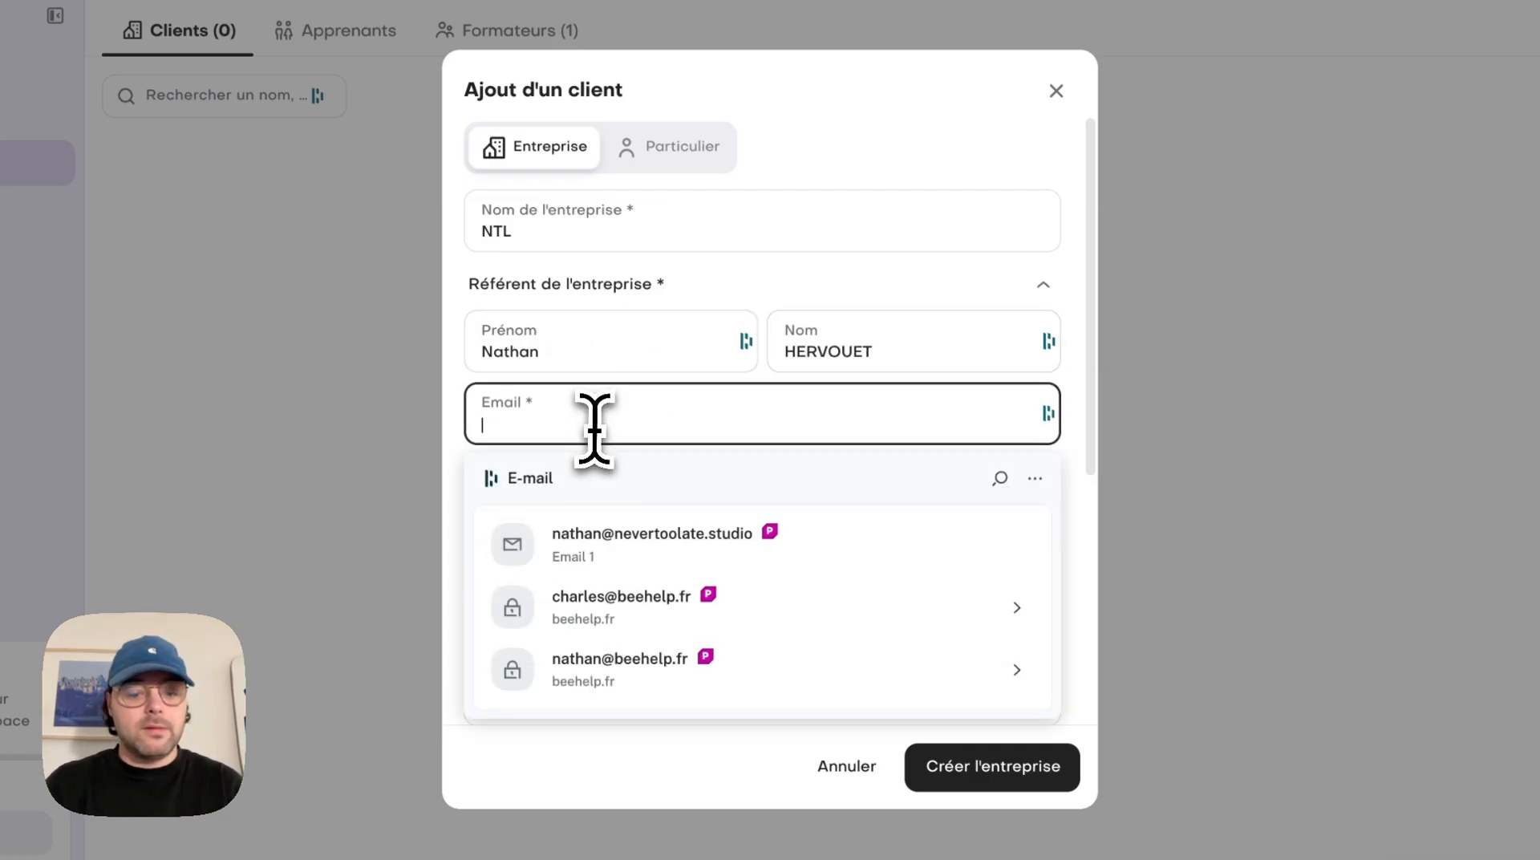
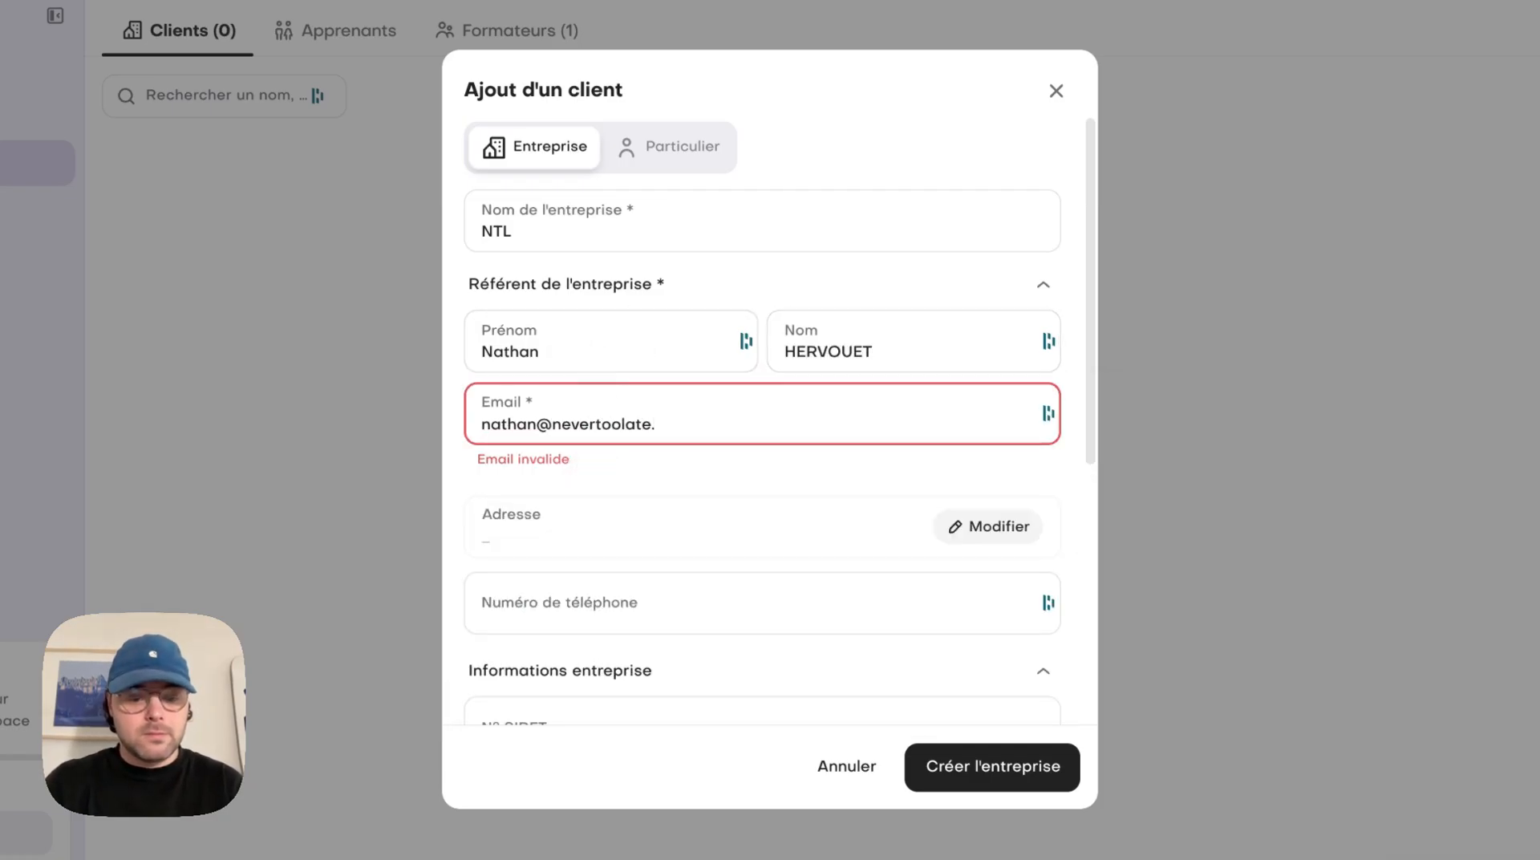
# Enter and confirm the company's postal address, including street, postal code and city
pyautogui.click(663, 498)
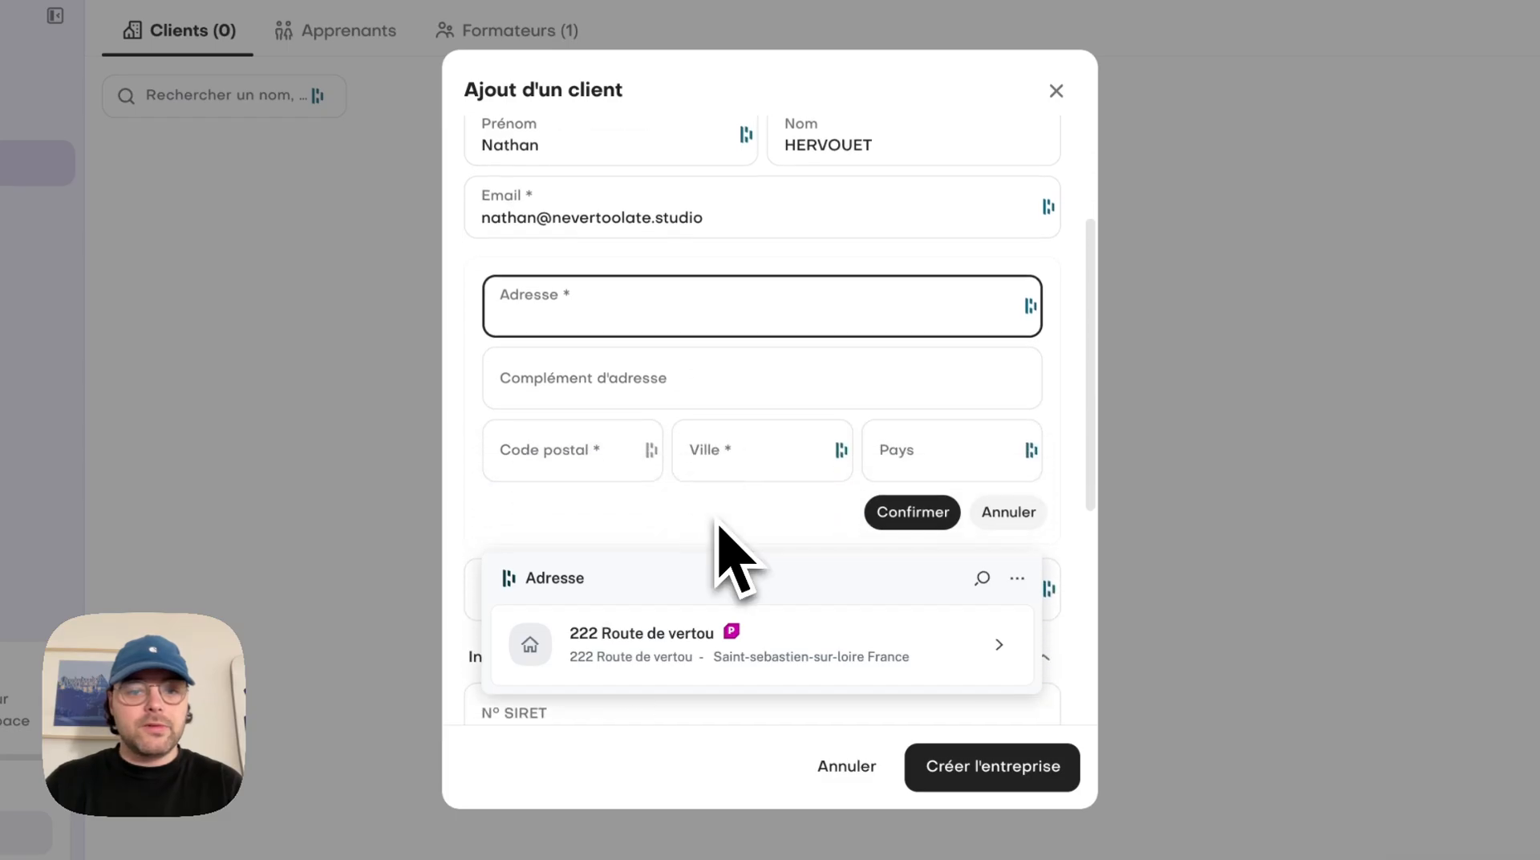
pyautogui.write("Rue de l'académie")
pyautogui.click(639, 465)
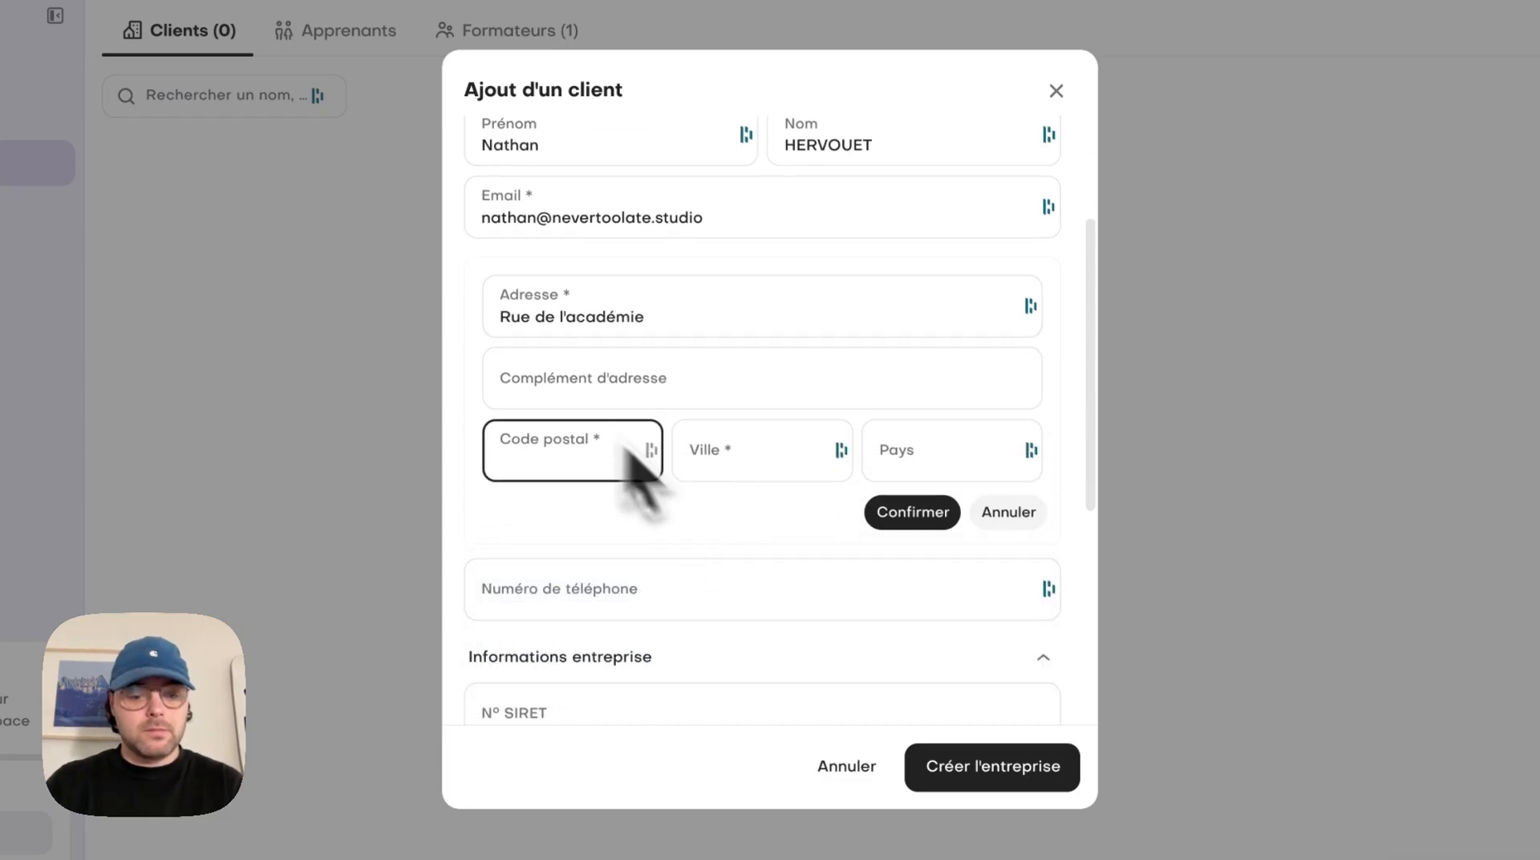
pyautogui.write('44000')
pyautogui.click(681, 465)
pyautogui.write('Nantes')
pyautogui.click(912, 512)
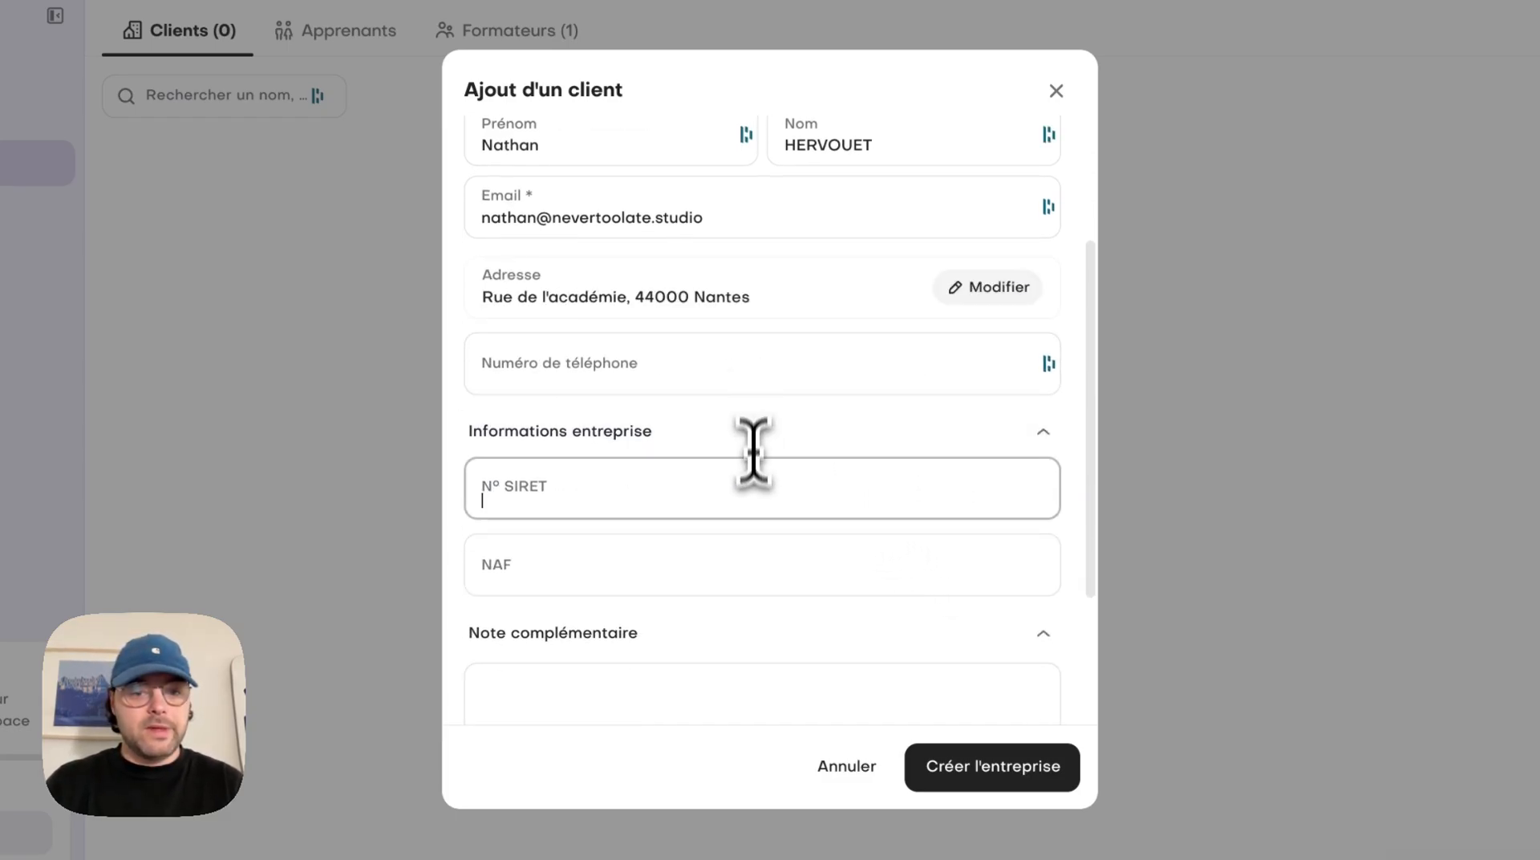
# Fill in the company's SIRET number and the NAF code 0000A, and create the company client
pyautogui.click(752, 502)
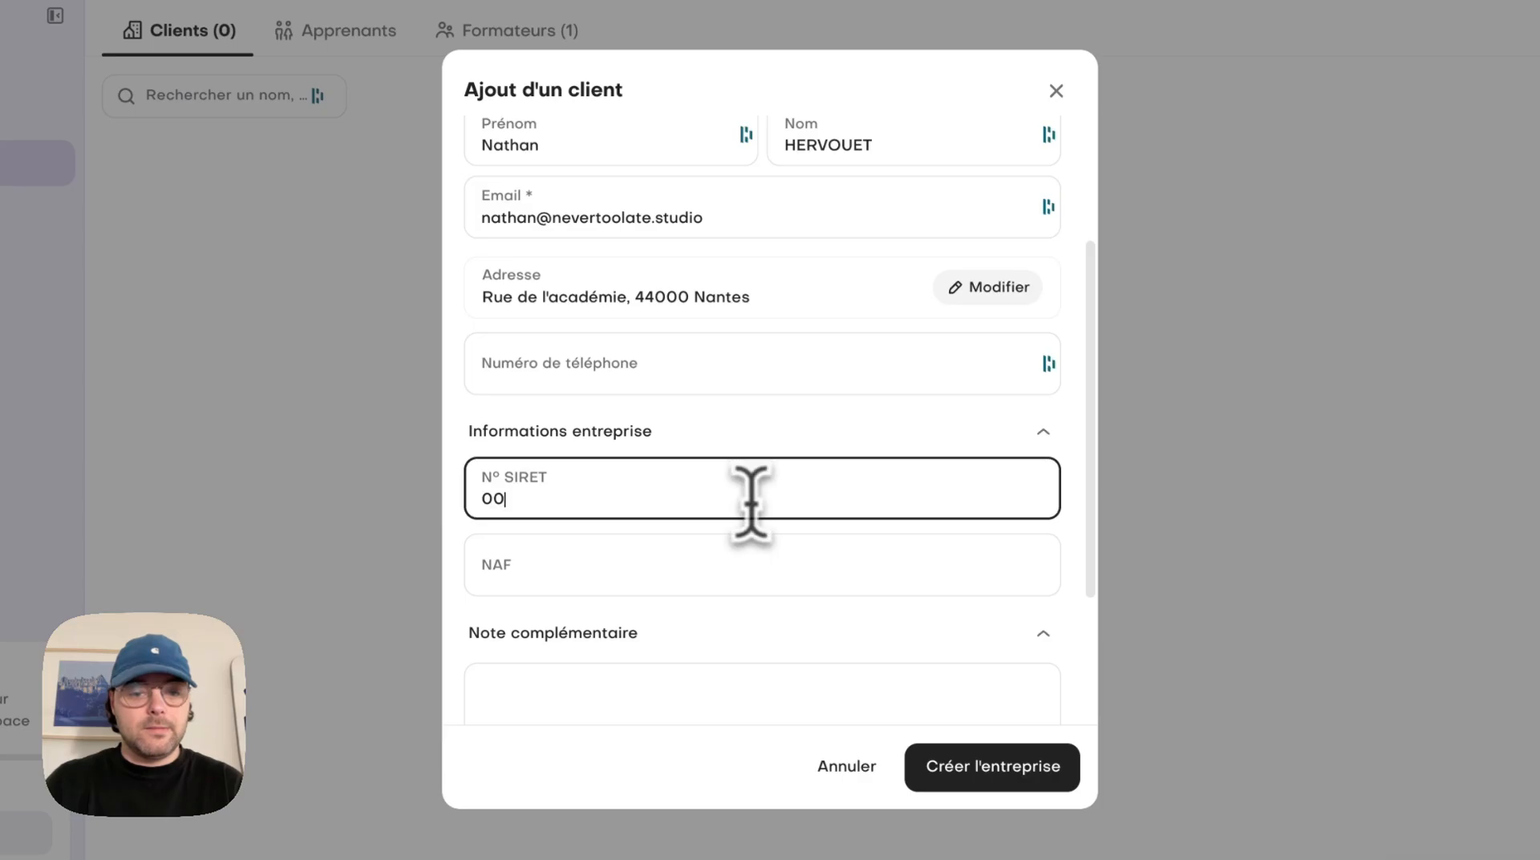
pyautogui.press('Tab')
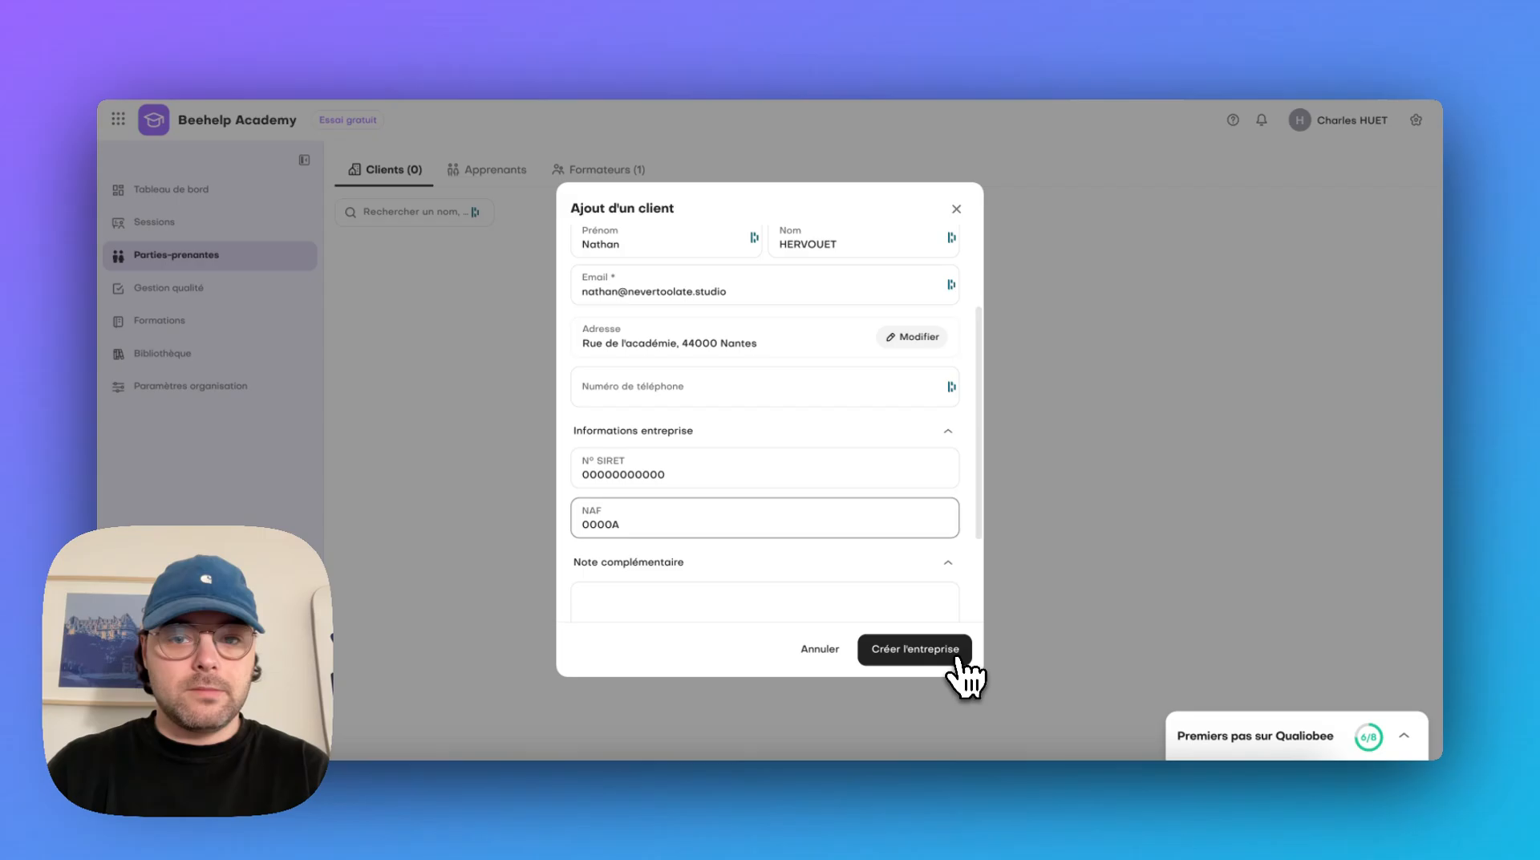
pyautogui.click(956, 659)
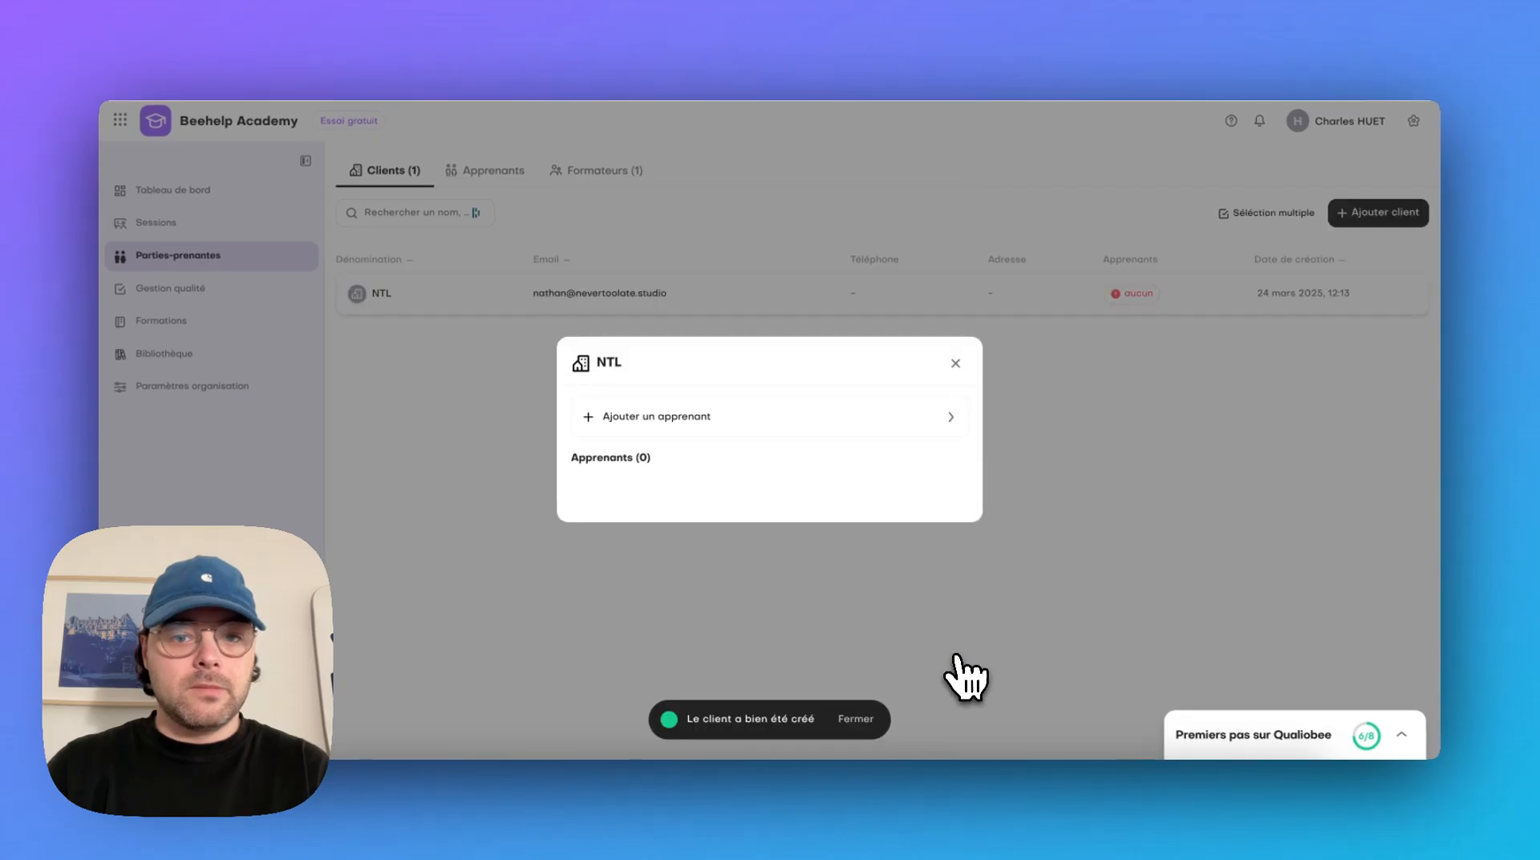
# Start adding a learner to the NTL client and fill in the learner's first name, last name and e-mail
pyautogui.click(683, 407)
pyautogui.click(671, 288)
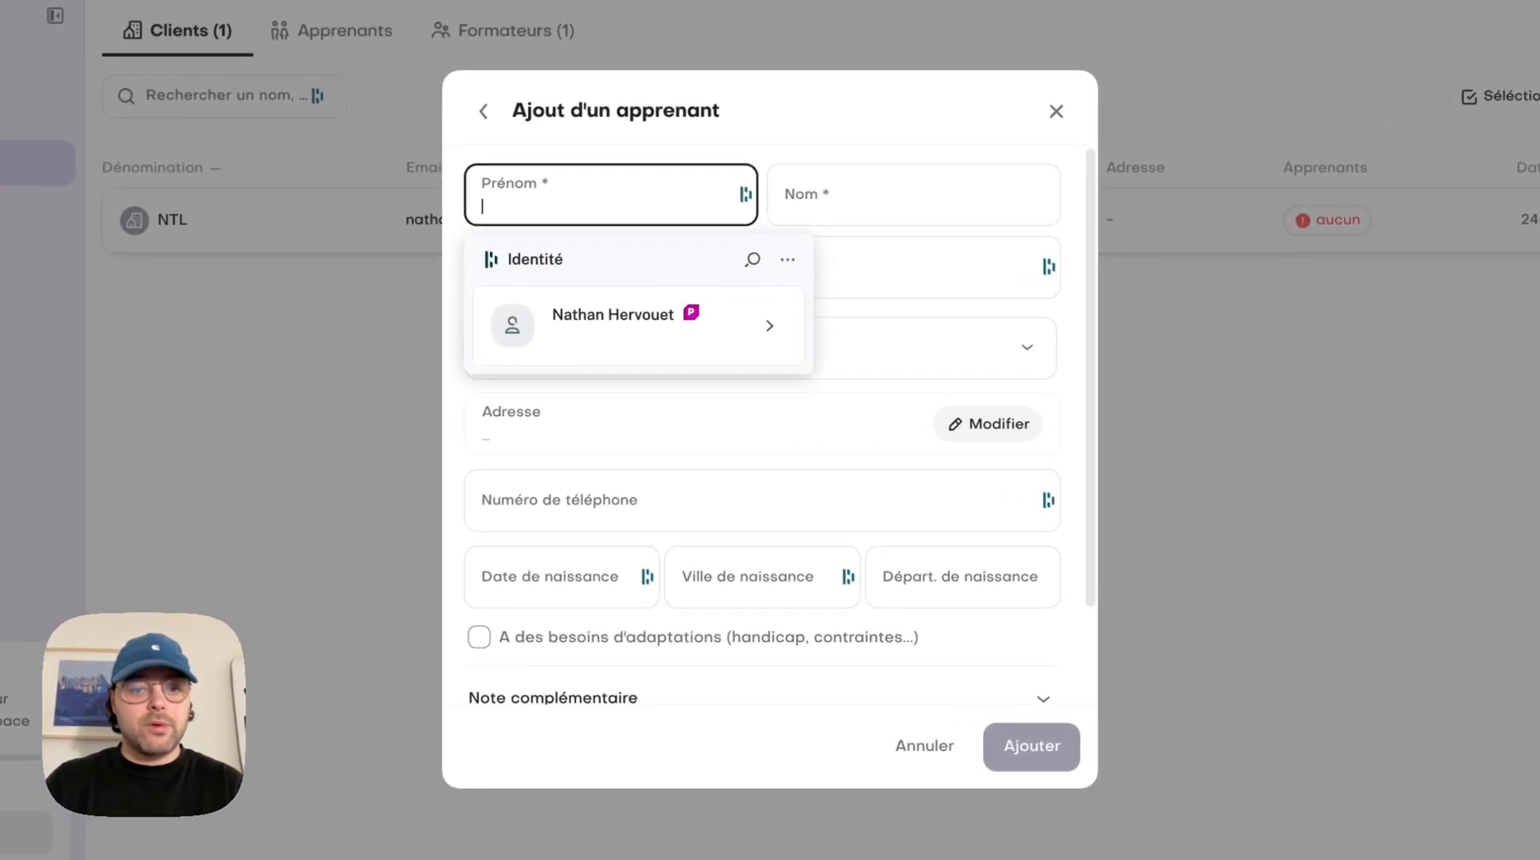
pyautogui.click(636, 199)
pyautogui.write('C')
pyautogui.press('BackSpace')
pyautogui.write('A')
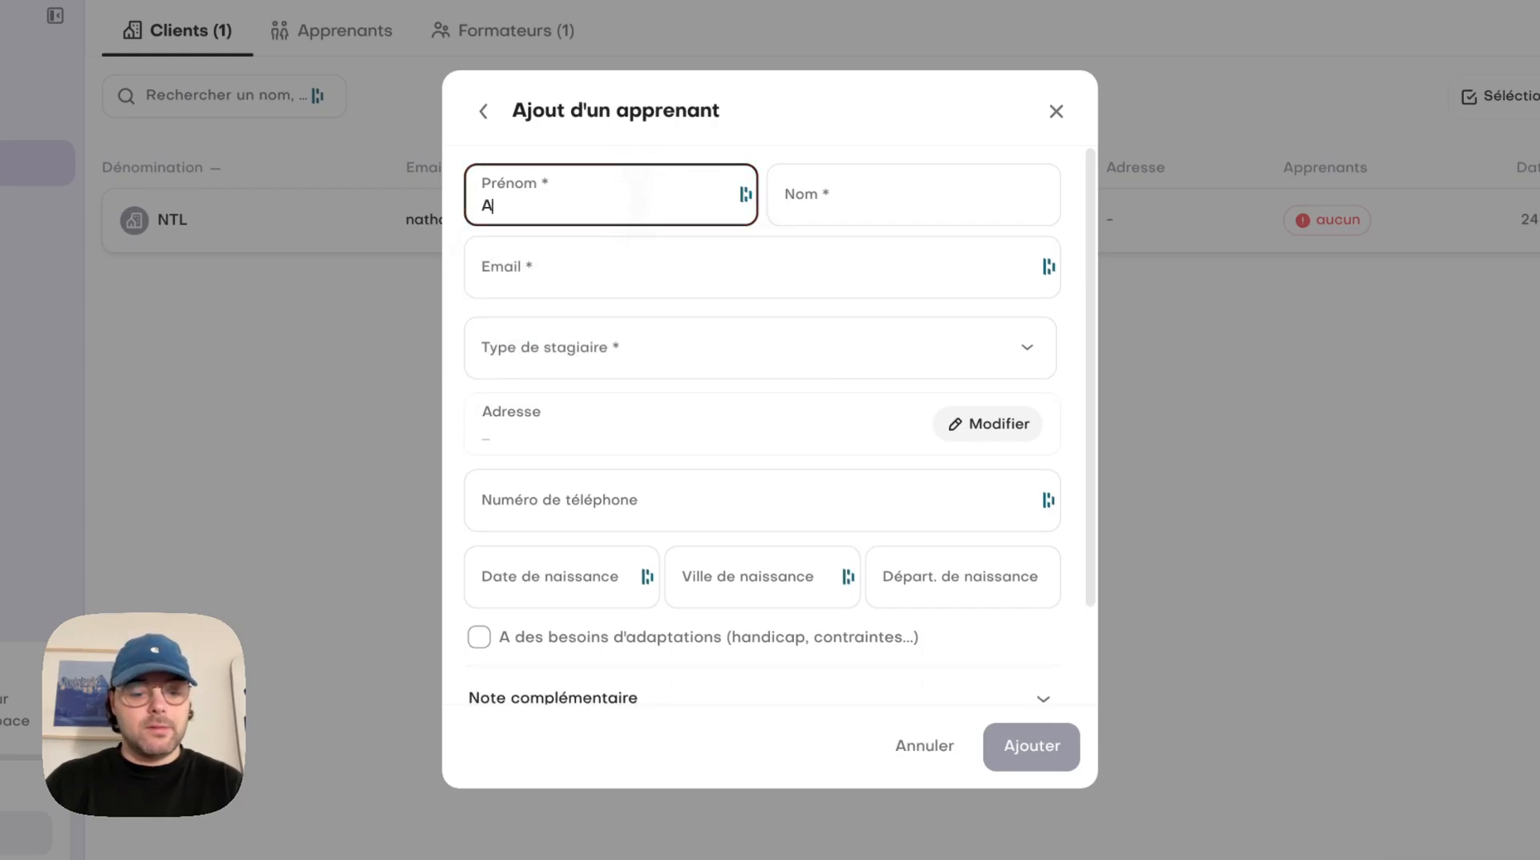
pyautogui.write('VUVIE')
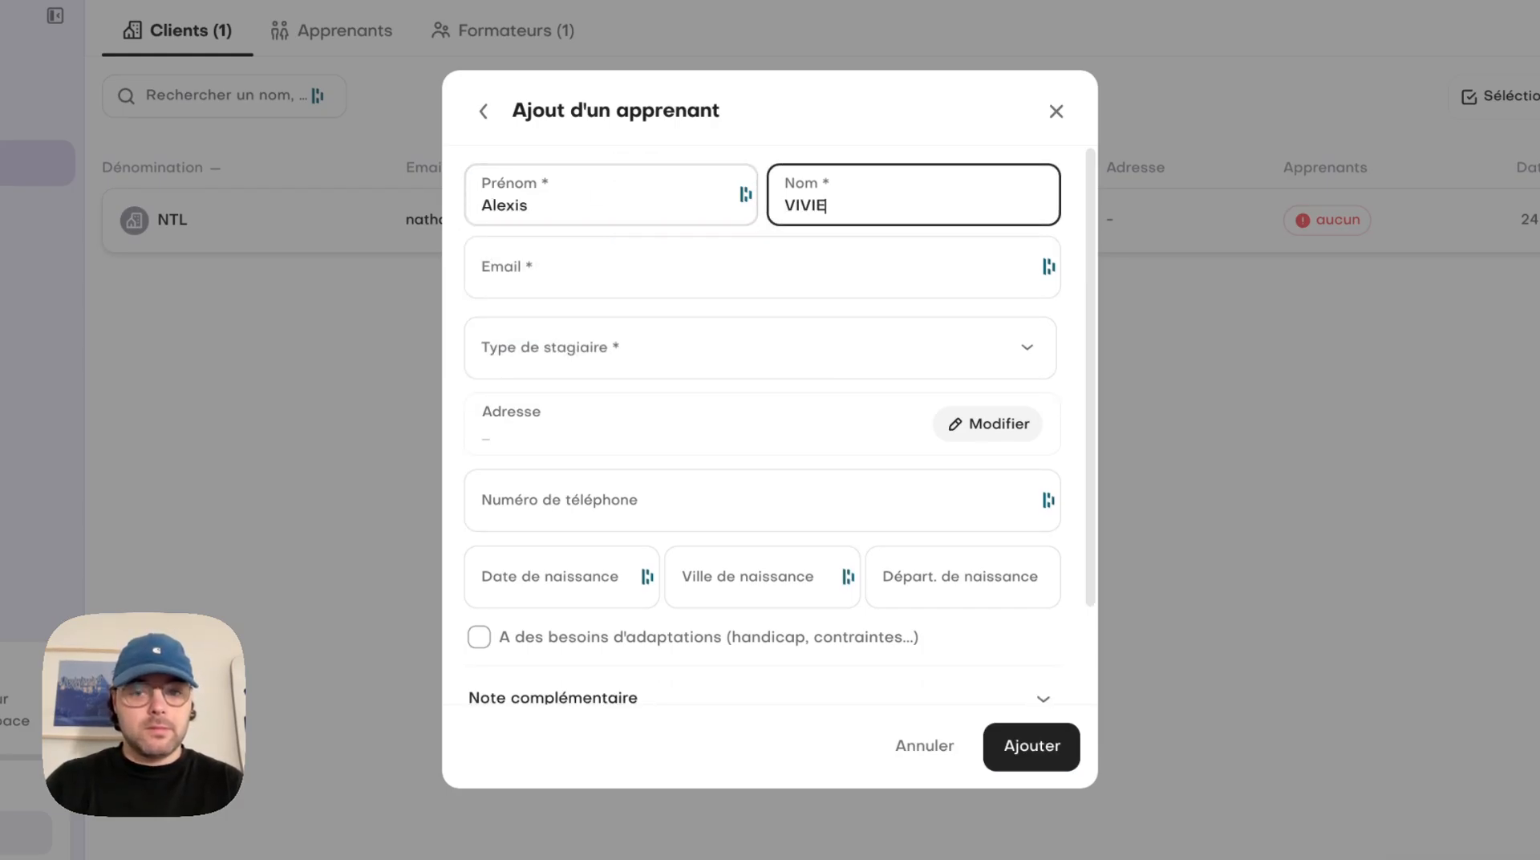
pyautogui.write('R')
pyautogui.press('Tab')
pyautogui.press('Escape')
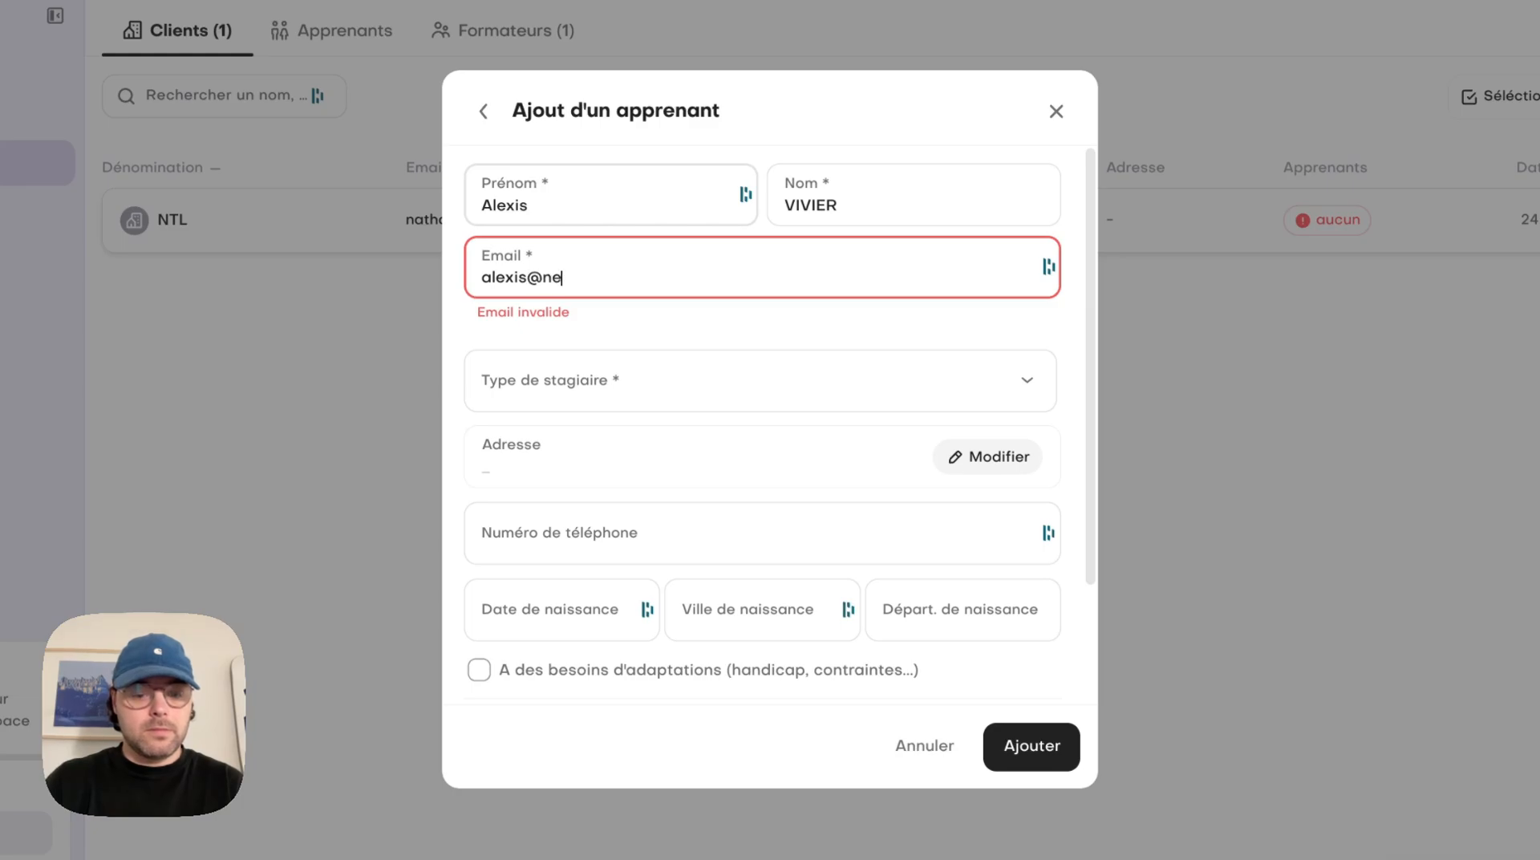
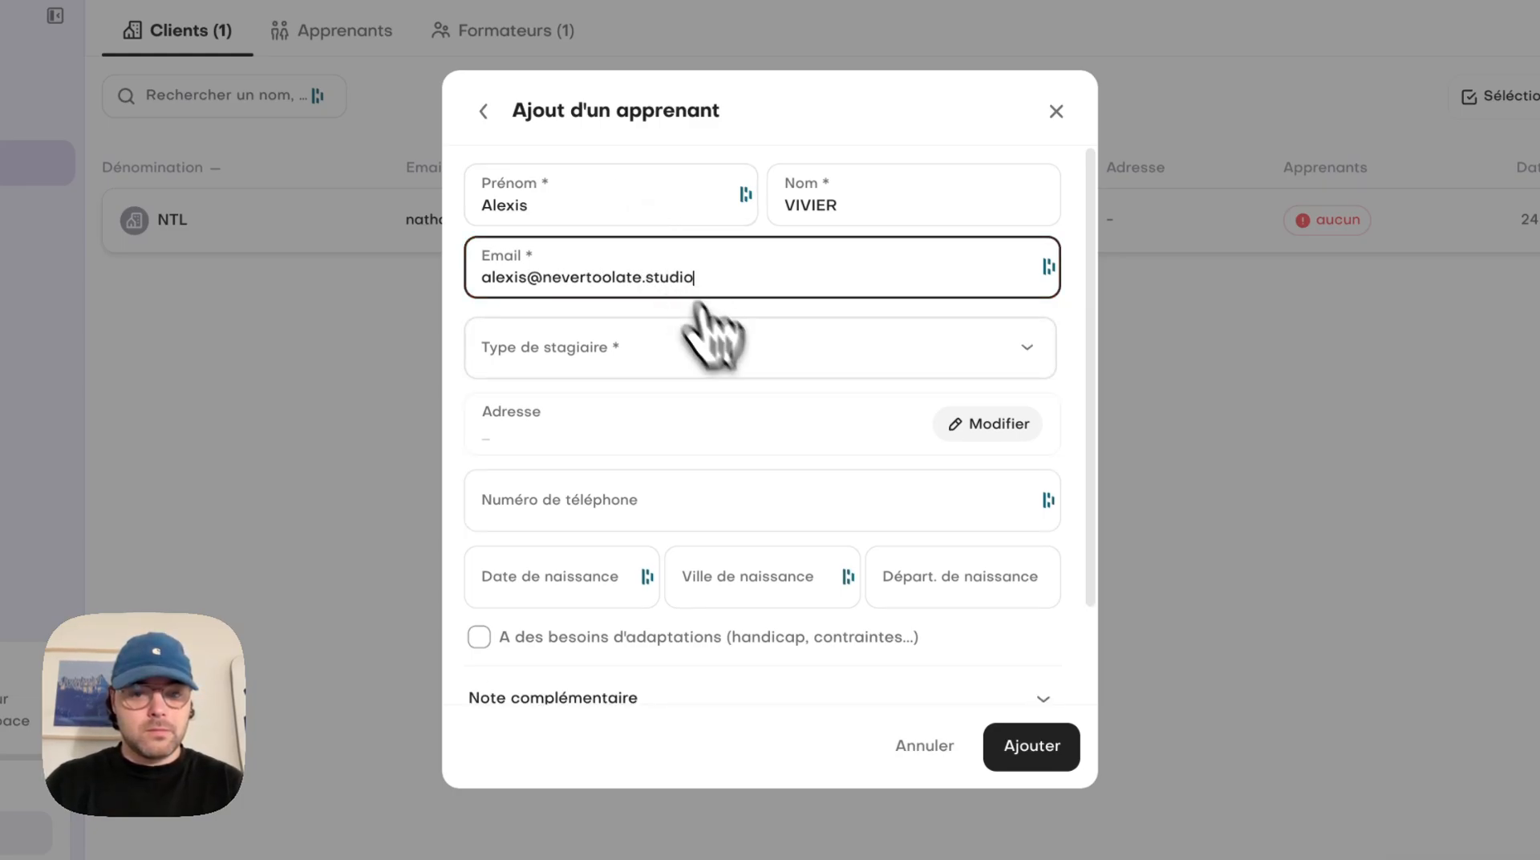
# Set the learner's type de stagiaire to "Salarié d'employeurs privés hors apprentis"
pyautogui.click(713, 337)
pyautogui.click(800, 365)
pyautogui.scroll(-3, 705, 497)
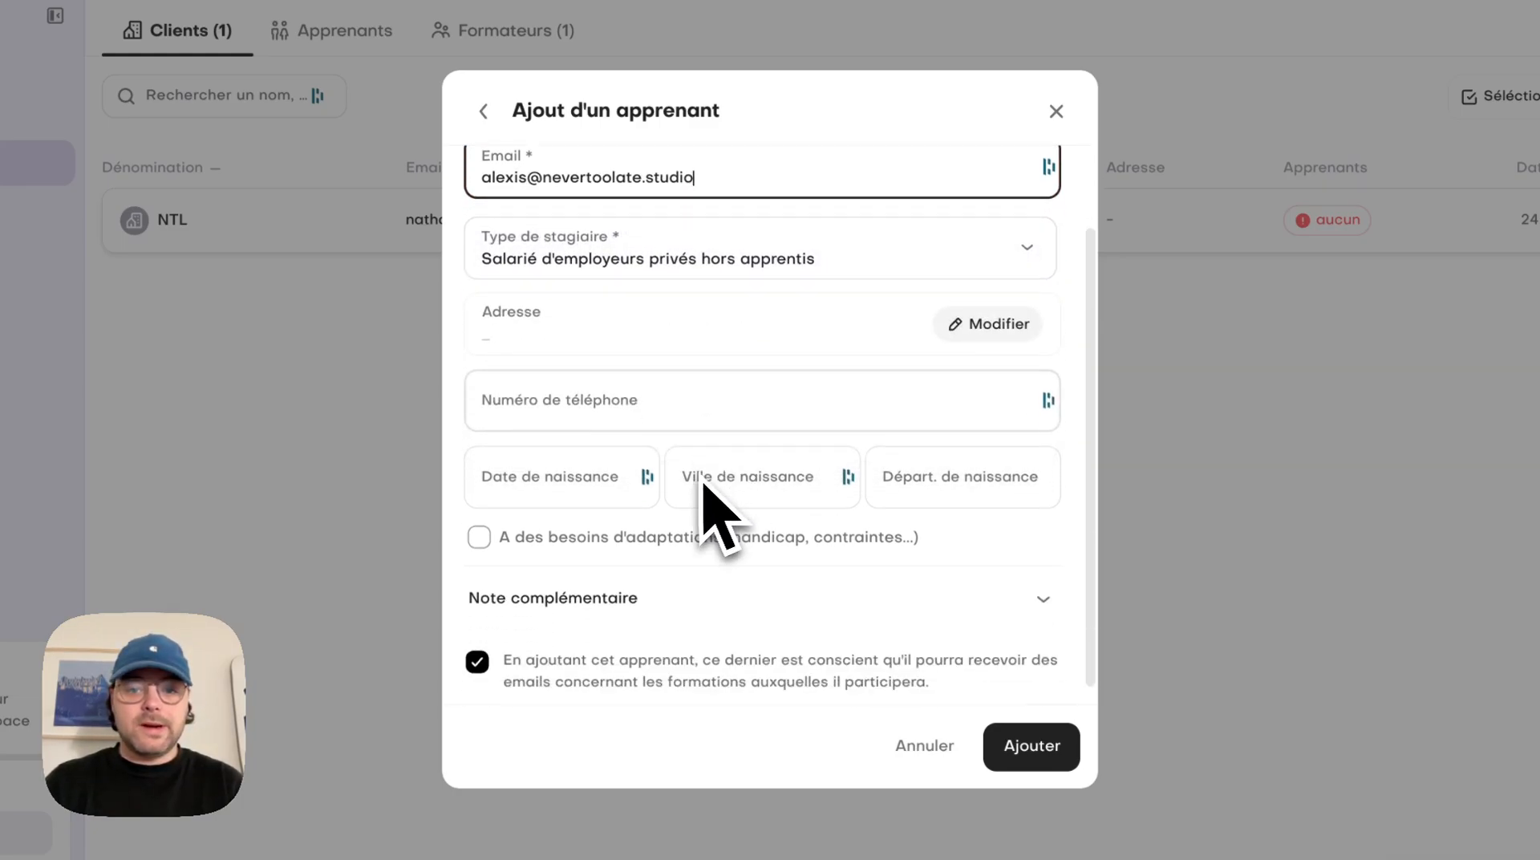
# Enter and confirm the learner's postal address, and add the learner to NTL
pyautogui.click(988, 314)
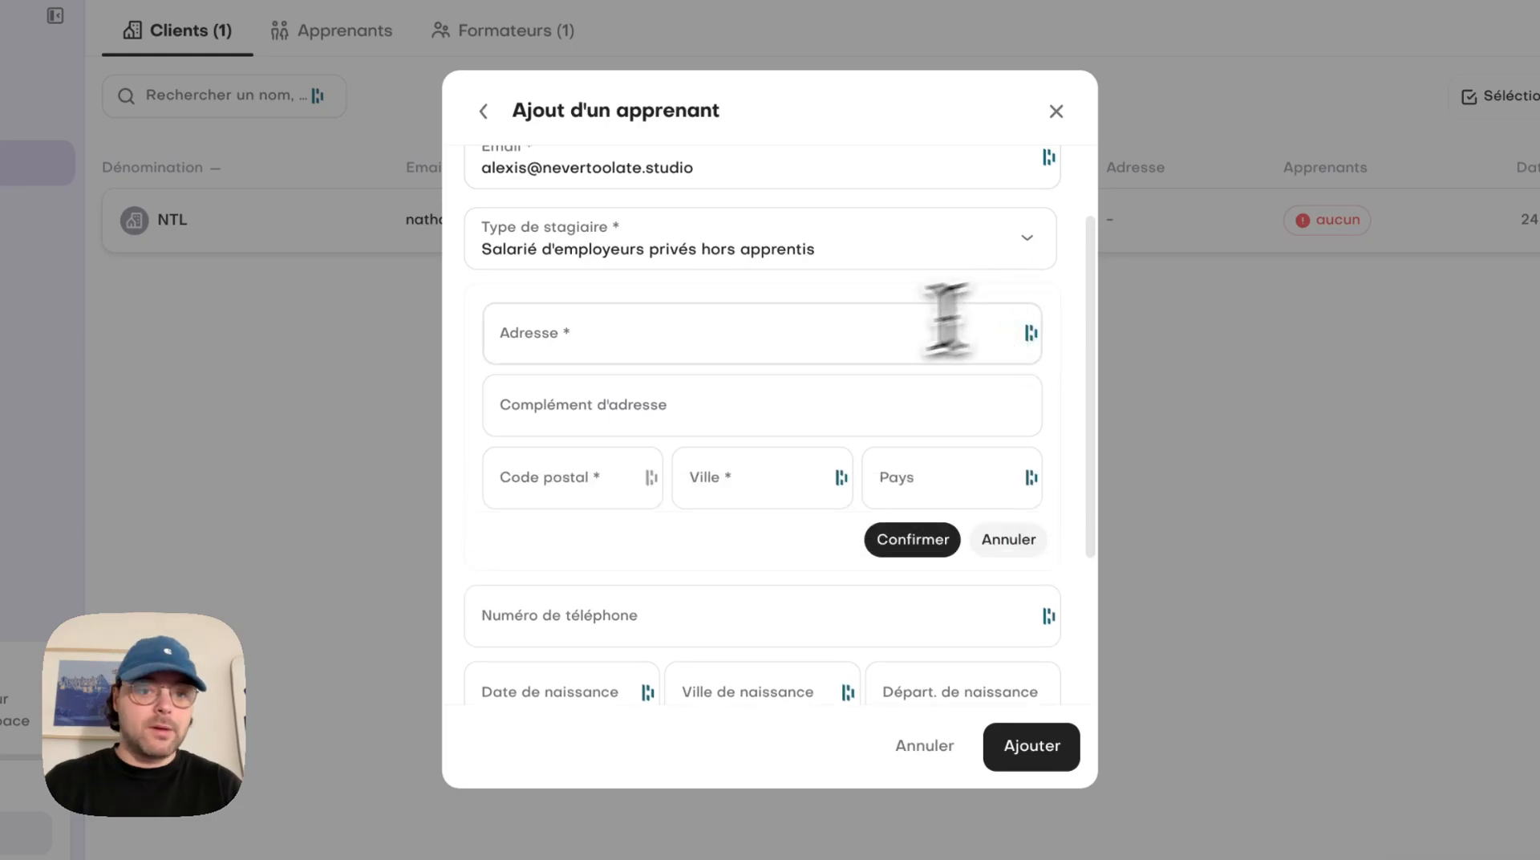
pyautogui.click(677, 353)
pyautogui.write('Rue ')
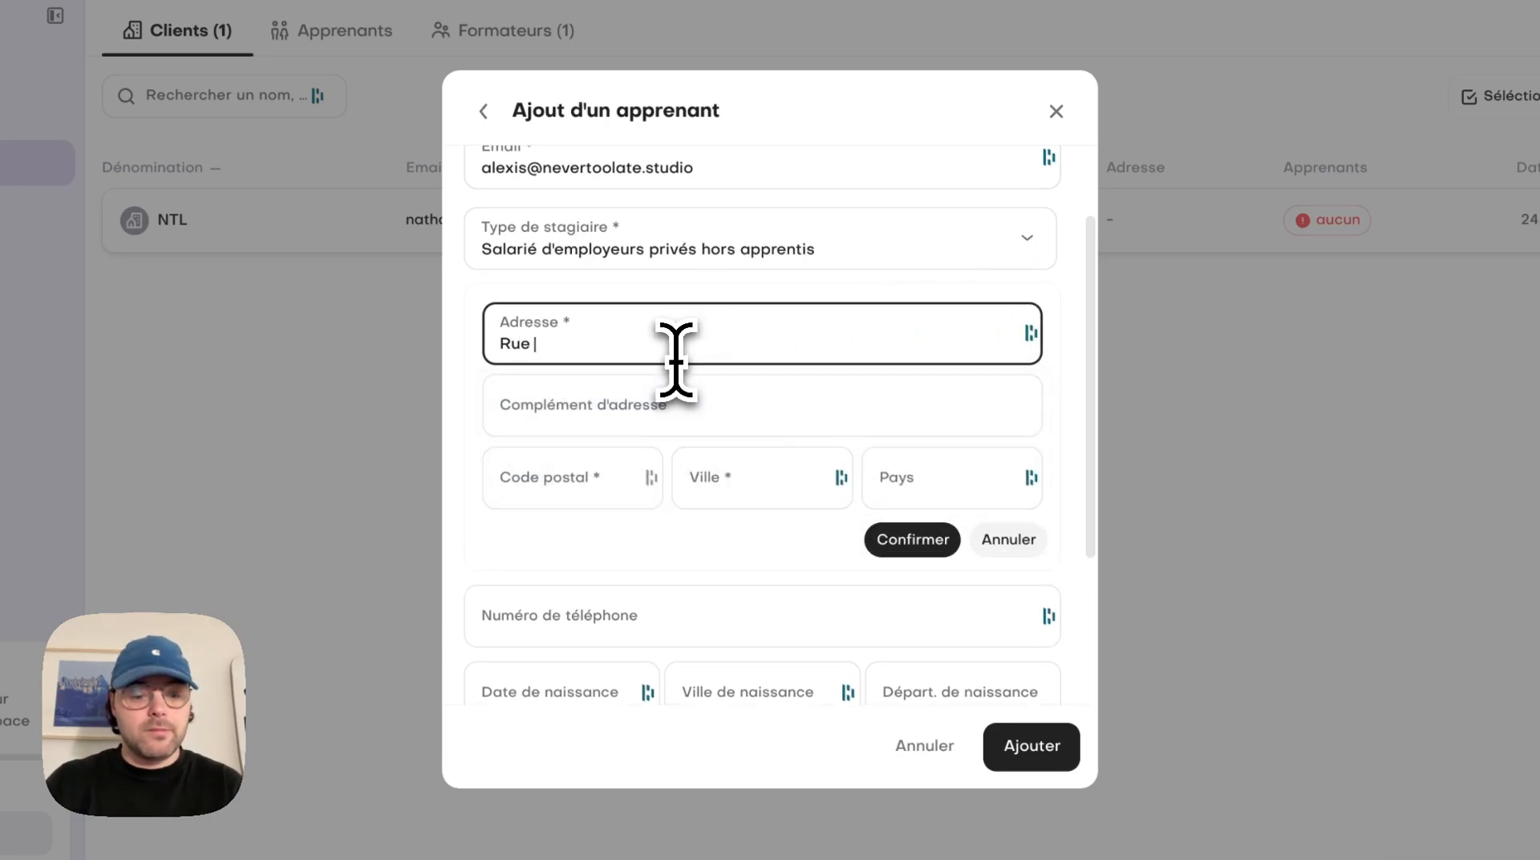
pyautogui.write('des stagiaires')
pyautogui.press('Tab')
pyautogui.write('44000')
pyautogui.press('Tab')
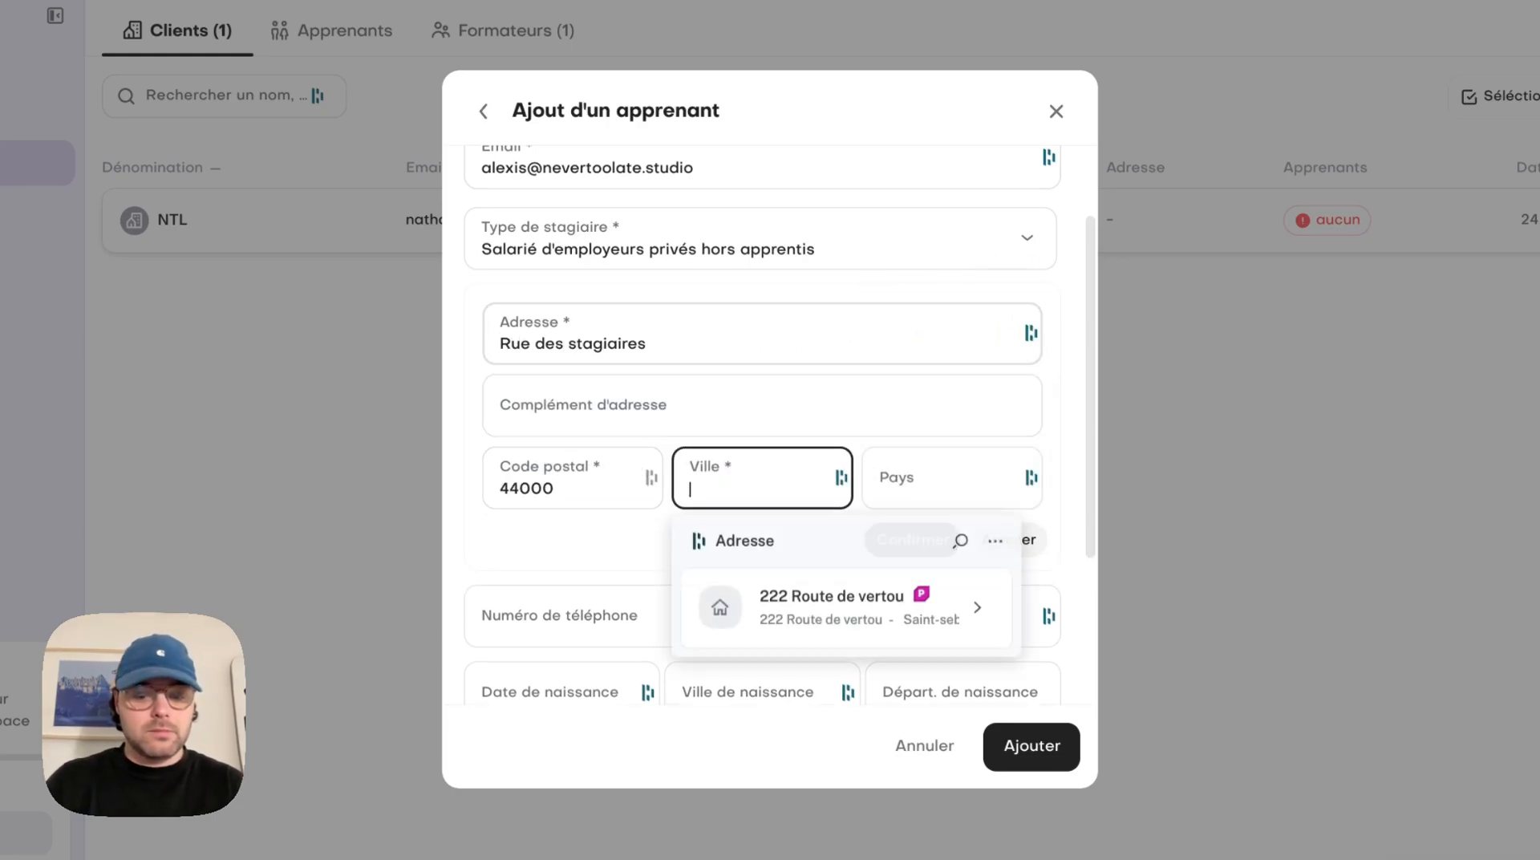
pyautogui.write('Nanre--s')
pyautogui.press('Tab')
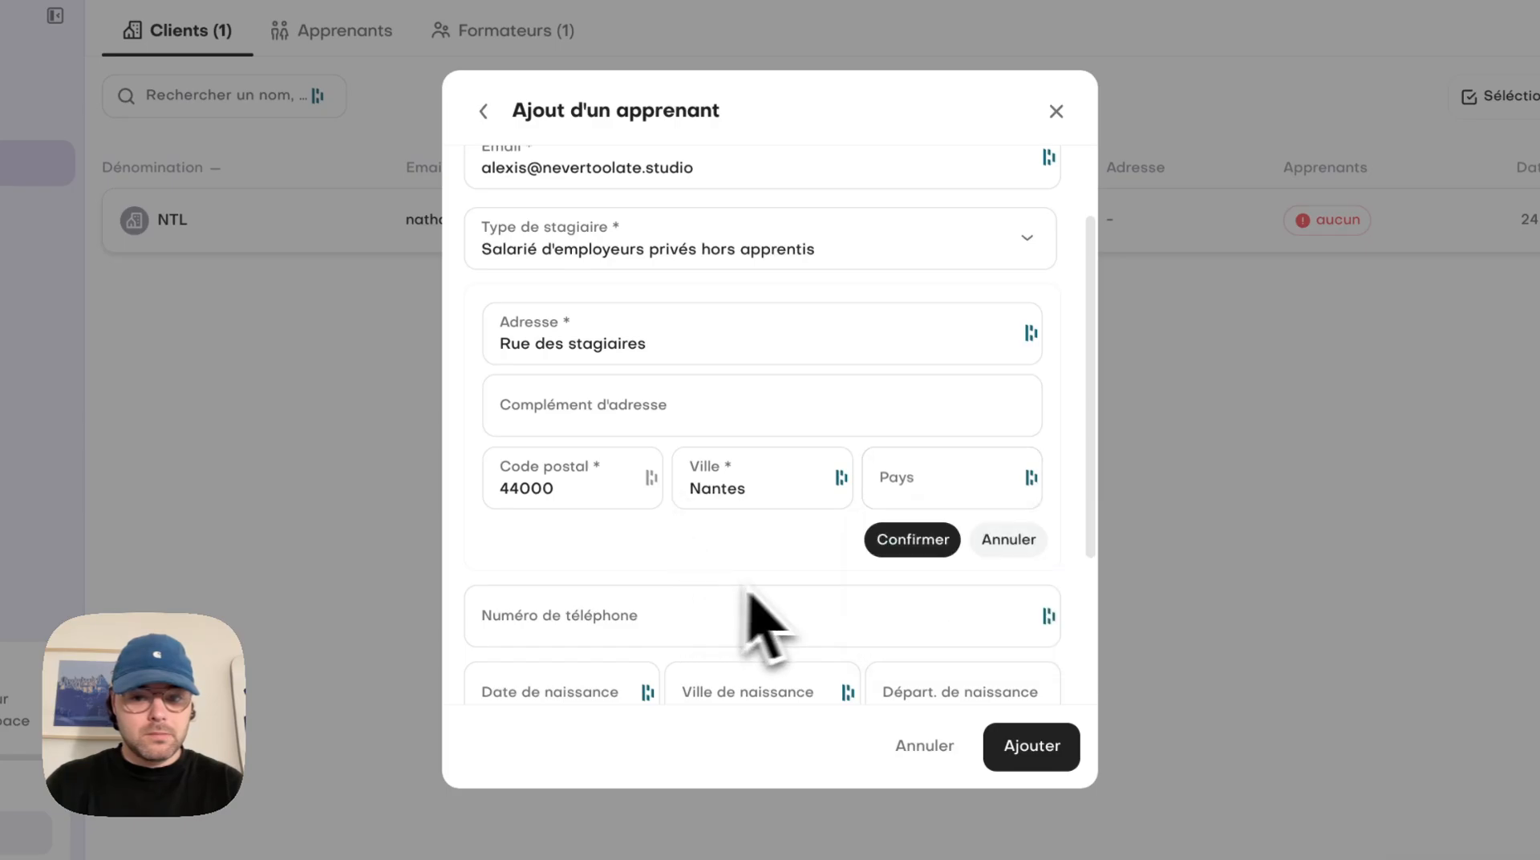
pyautogui.click(911, 539)
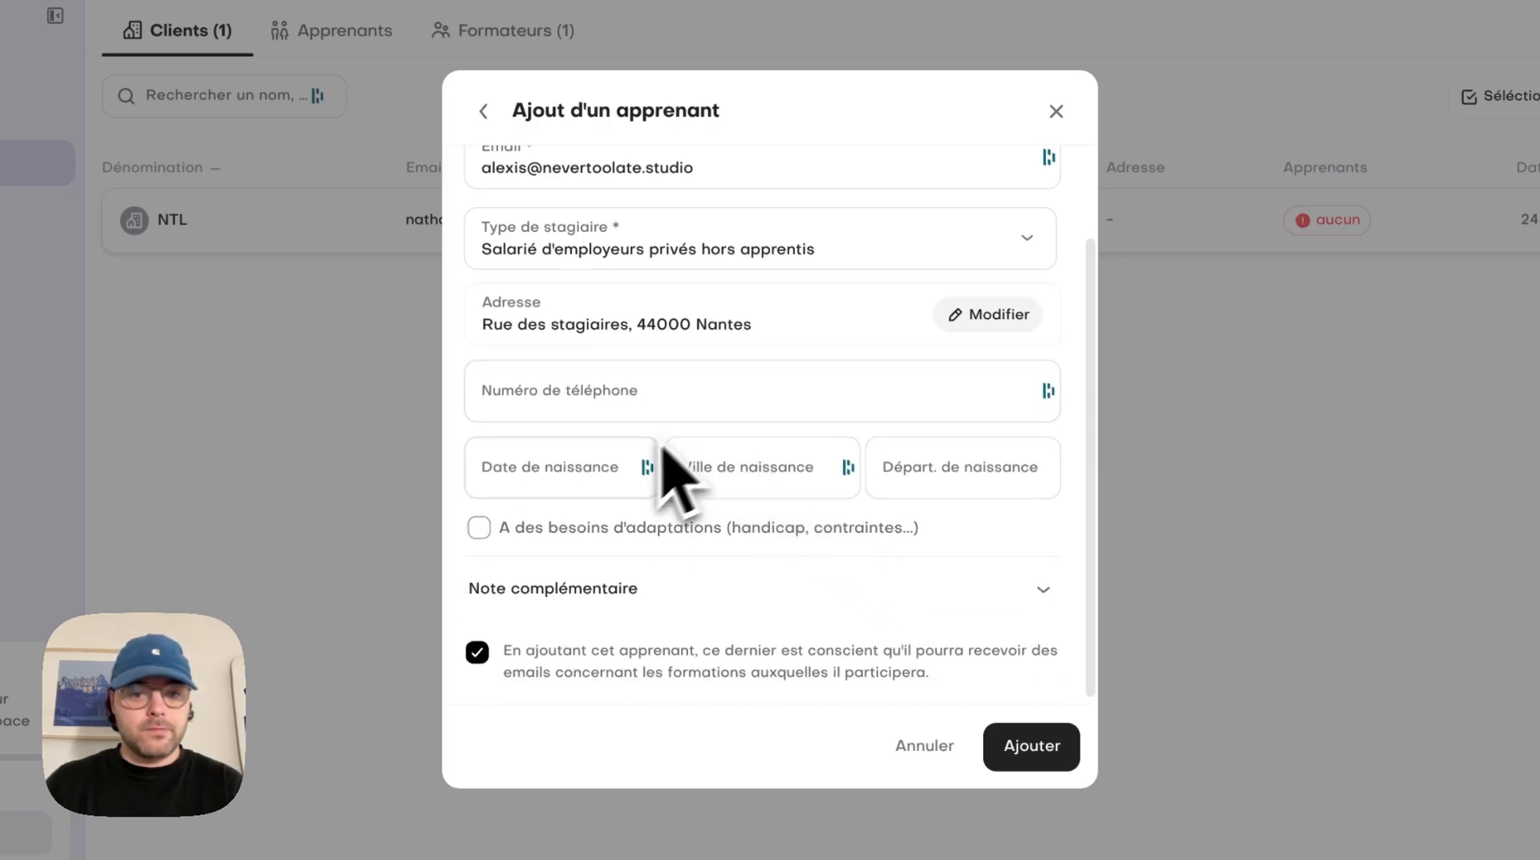
pyautogui.click(1057, 751)
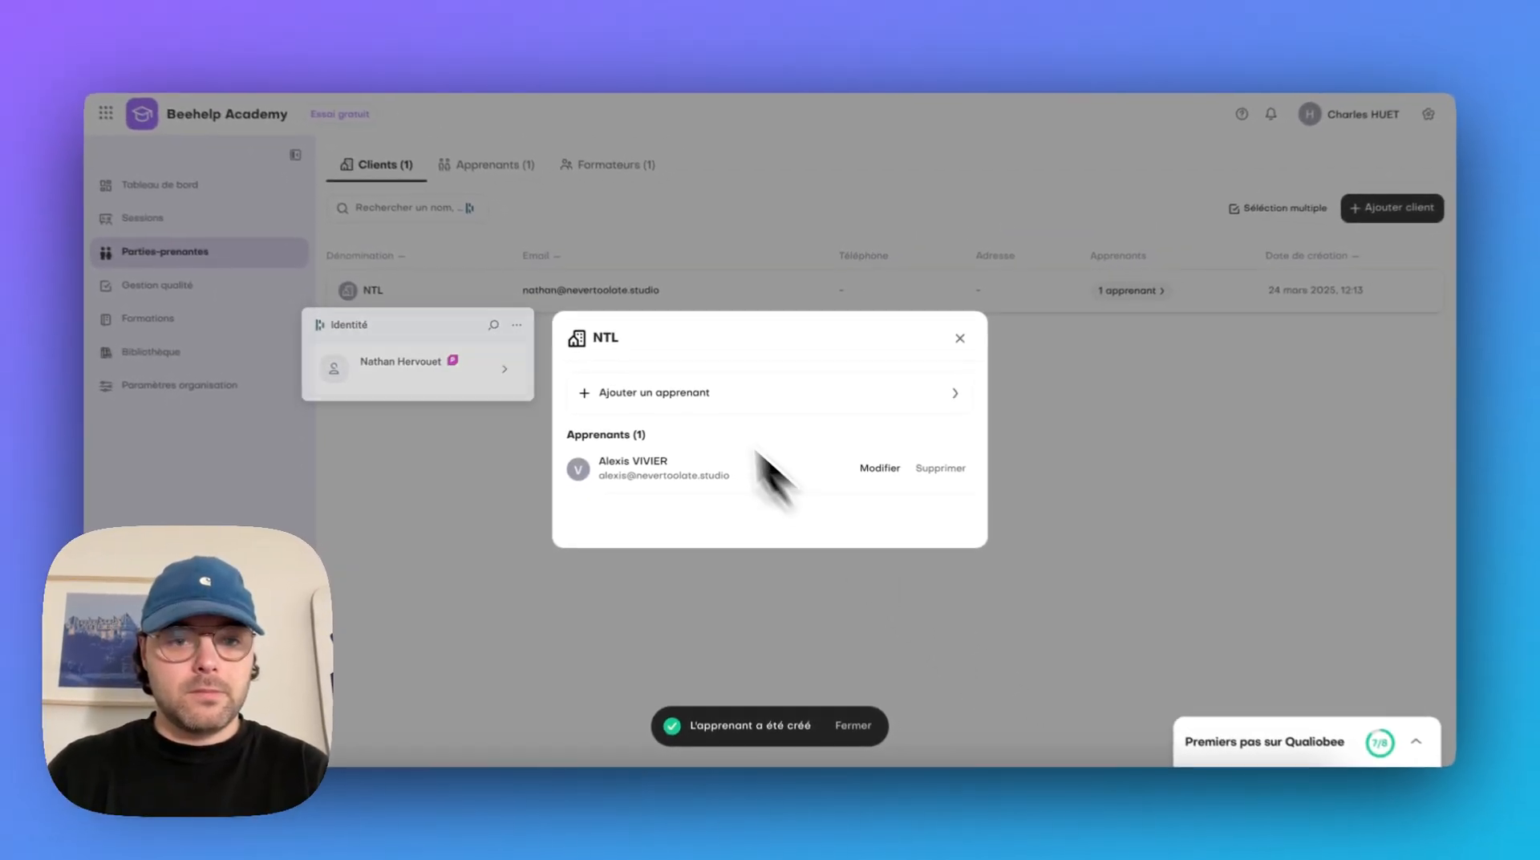
pyautogui.click(958, 337)
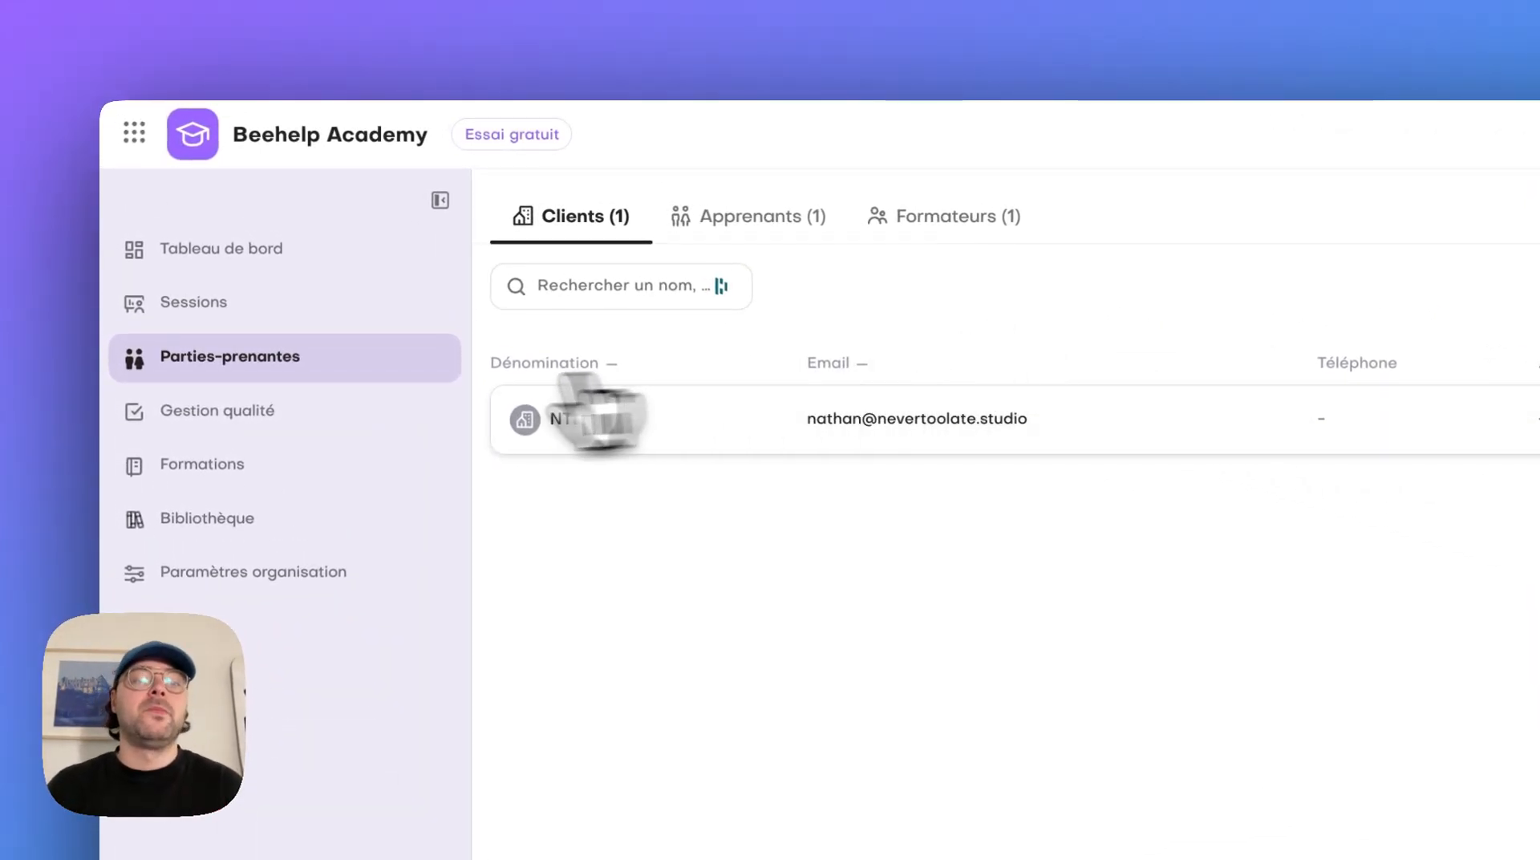
# Create a session from A to Z based on the training "Perfectionnement dans la Programmation Orientée Objet (POO) en Python"
pyautogui.click(369, 311)
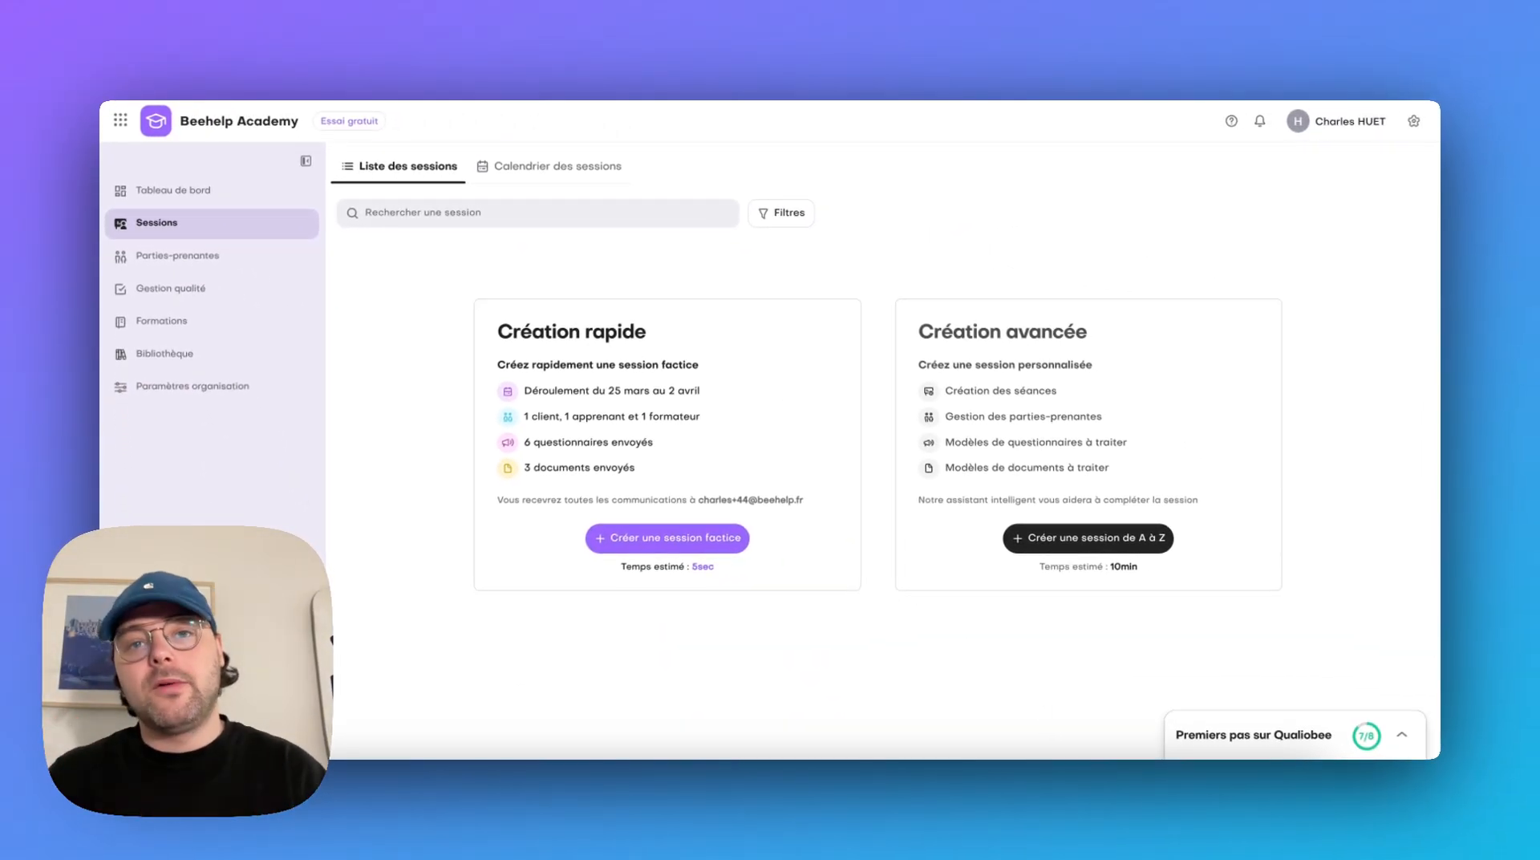
pyautogui.click(1119, 535)
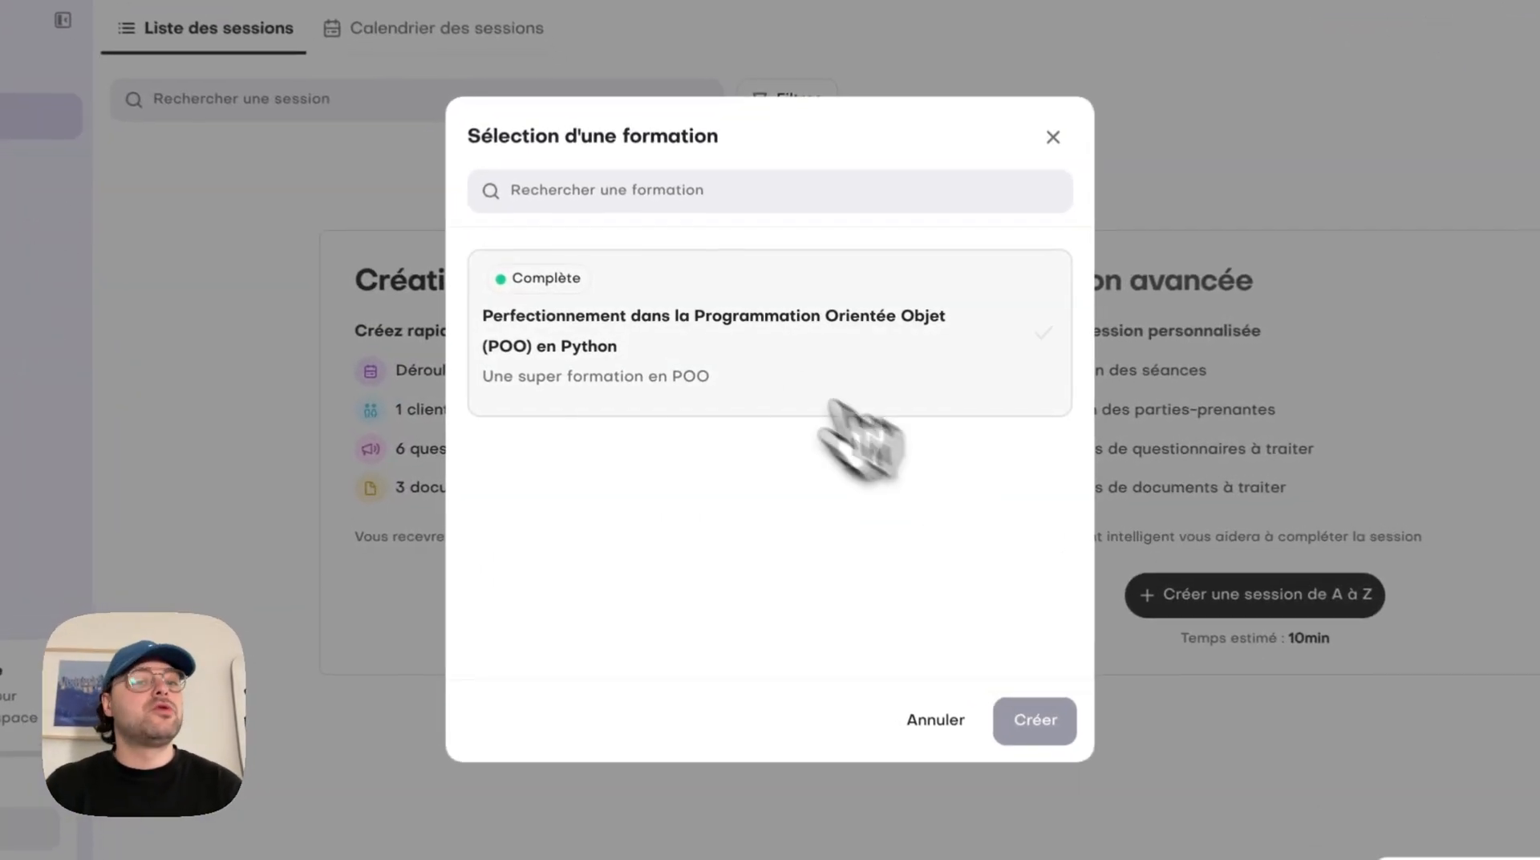
pyautogui.click(814, 373)
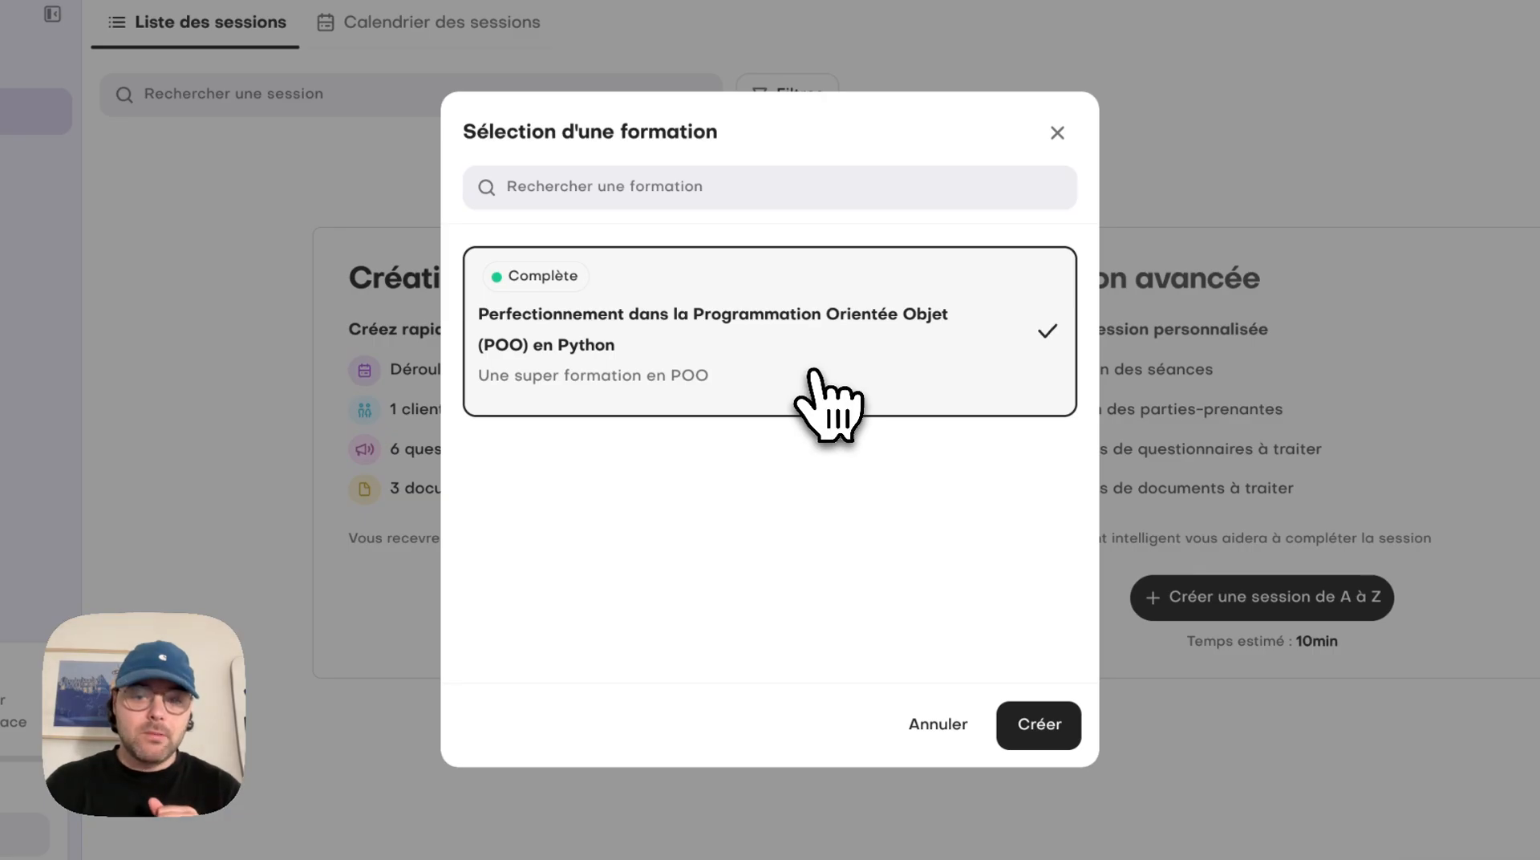
pyautogui.click(1038, 724)
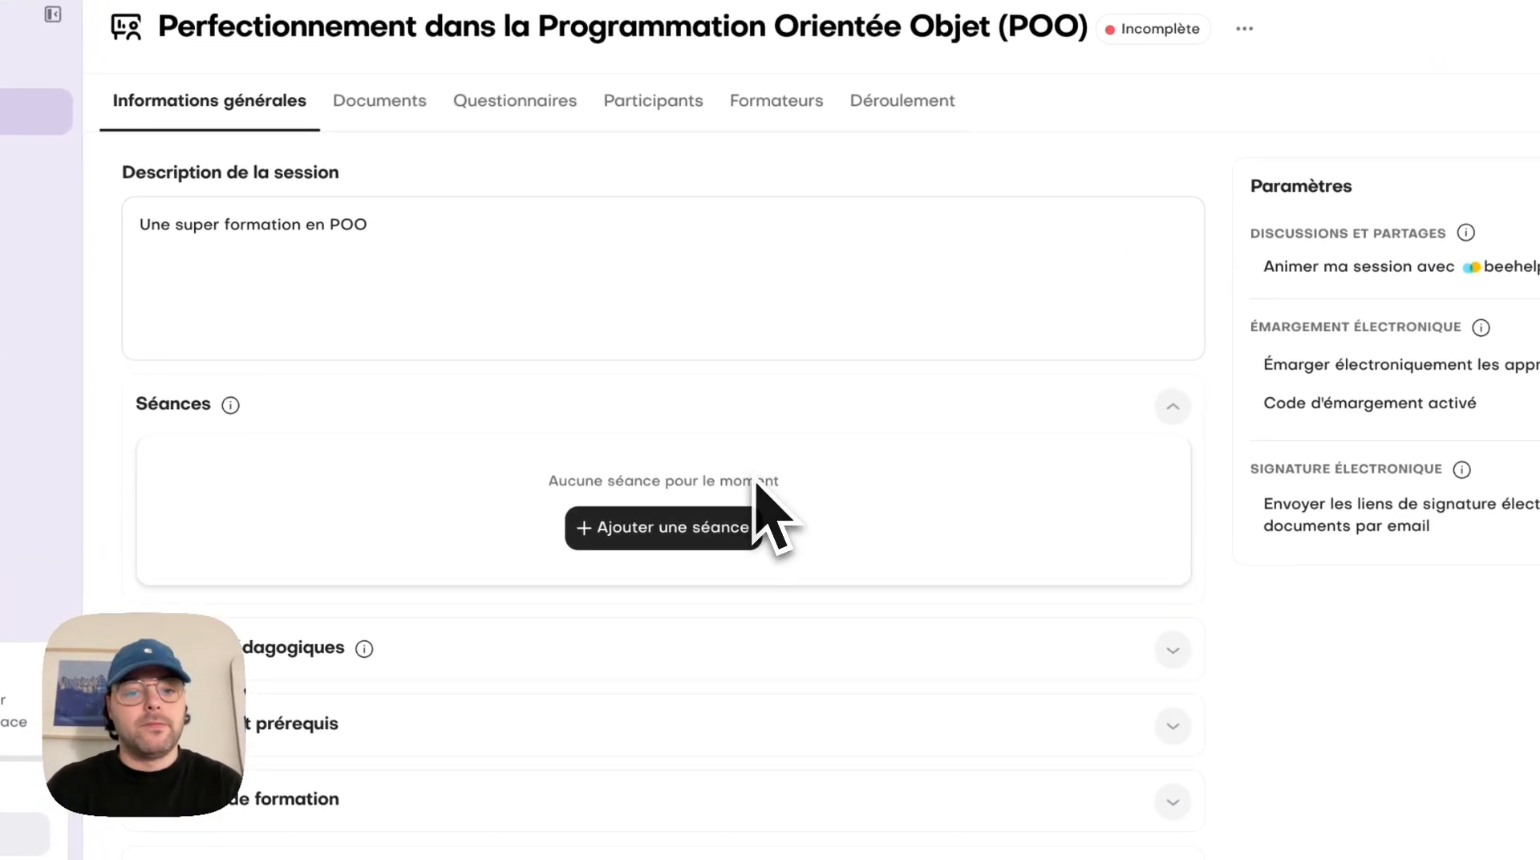
# Start a new séance in the session and assign the module "Jour 1 : Introduction à la POO et bases Python"
pyautogui.click(746, 525)
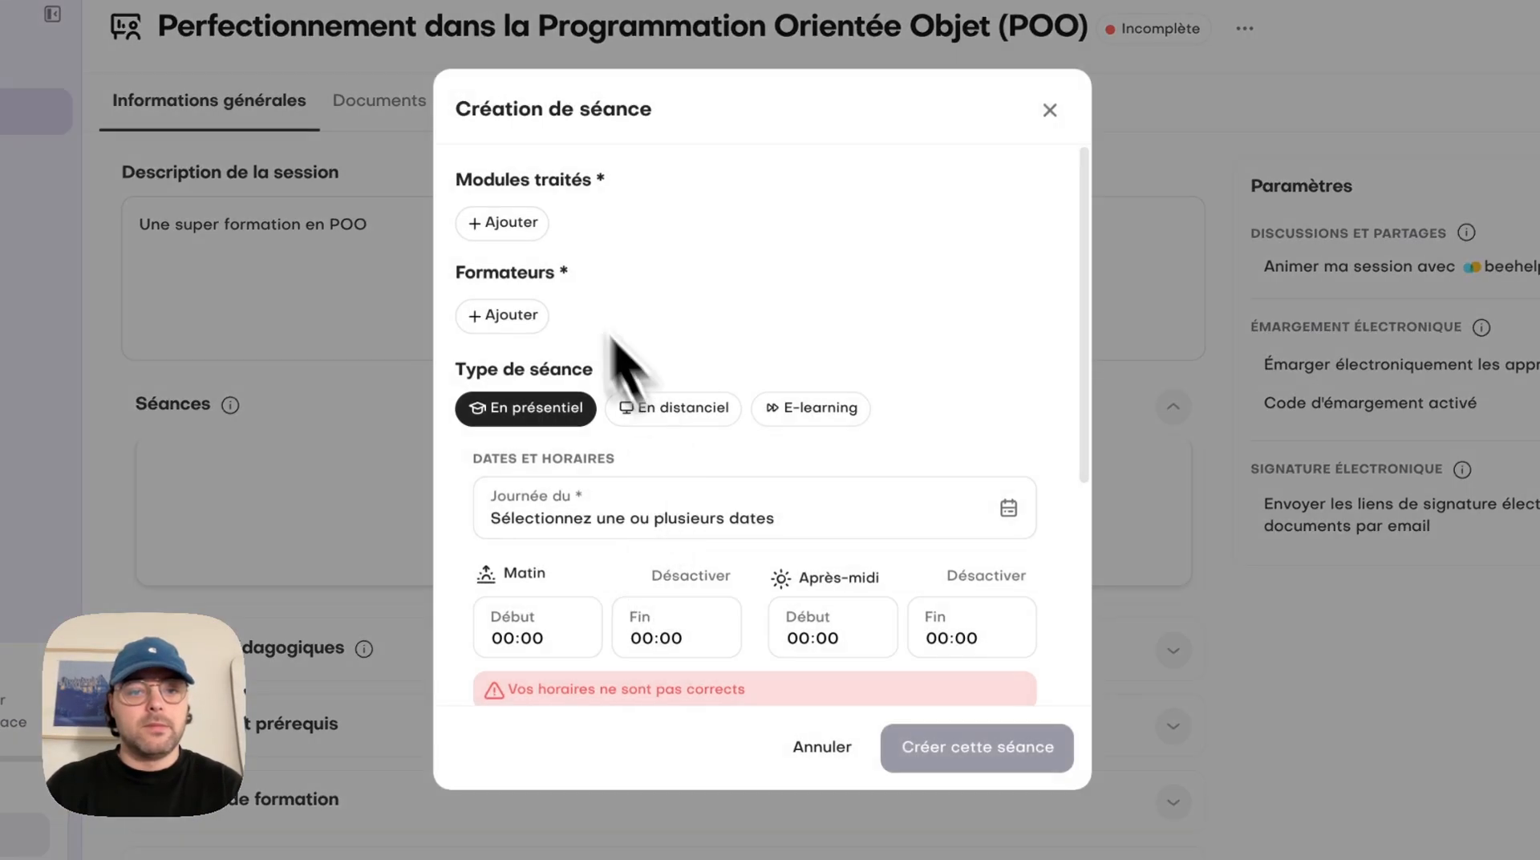
pyautogui.click(516, 218)
pyautogui.click(612, 350)
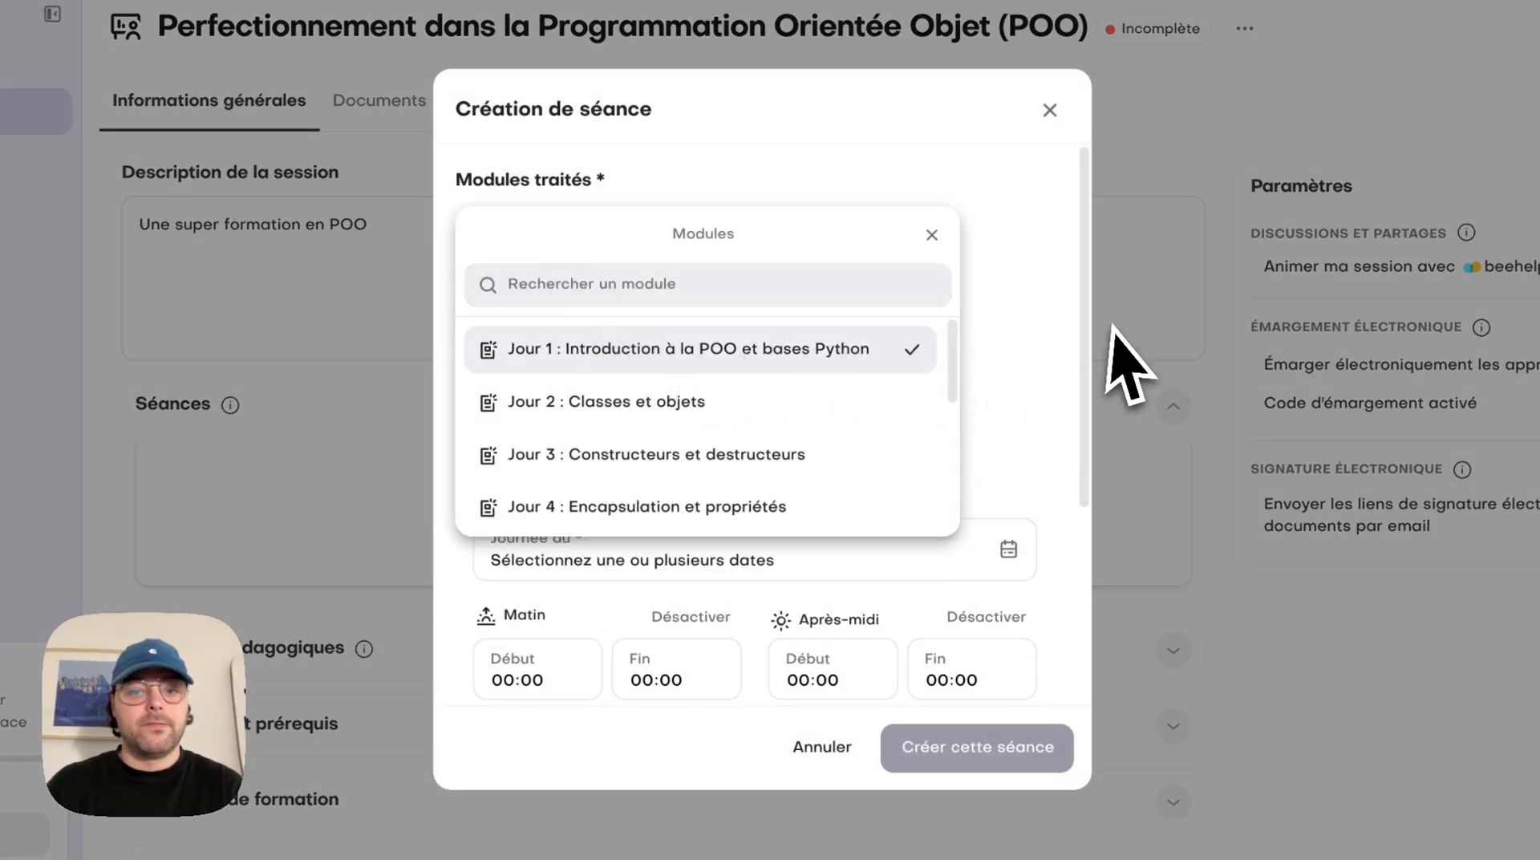
pyautogui.click(1039, 373)
# Assign the authorised trainer to the séance
pyautogui.click(504, 357)
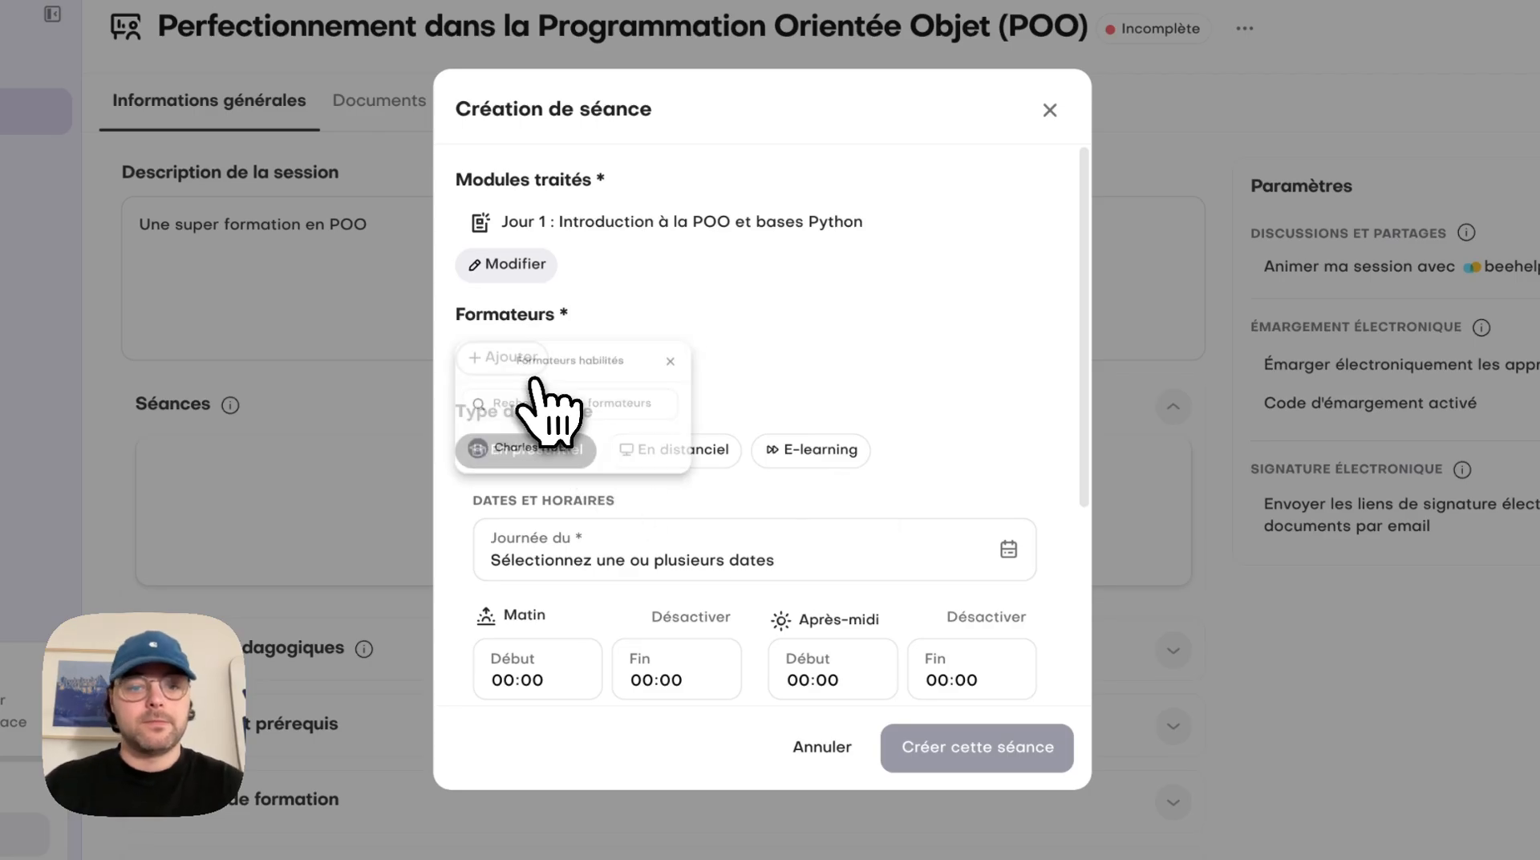
pyautogui.click(579, 490)
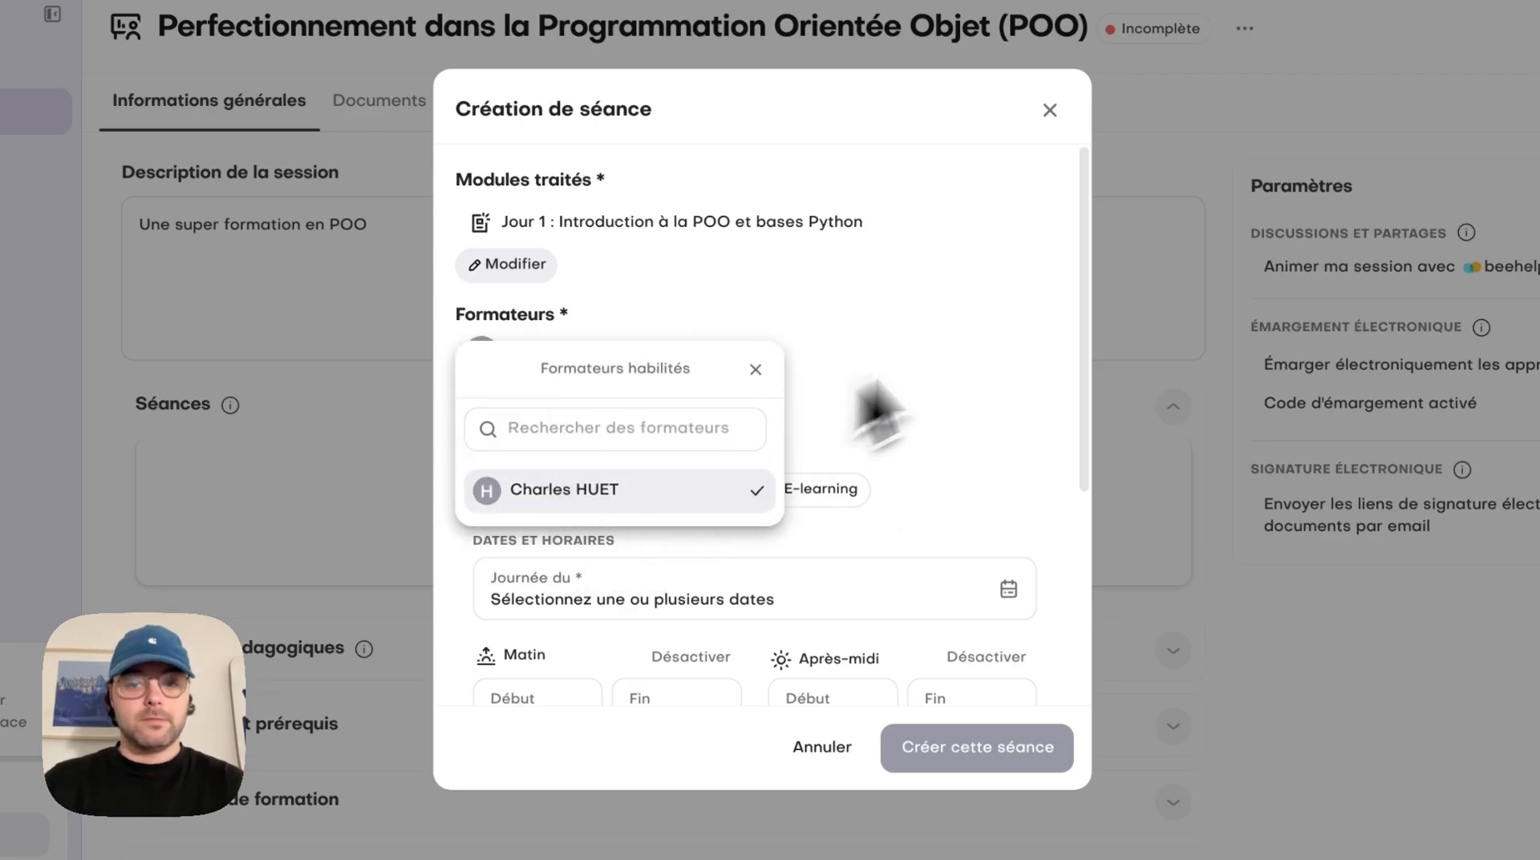
pyautogui.click(1057, 323)
pyautogui.click(982, 350)
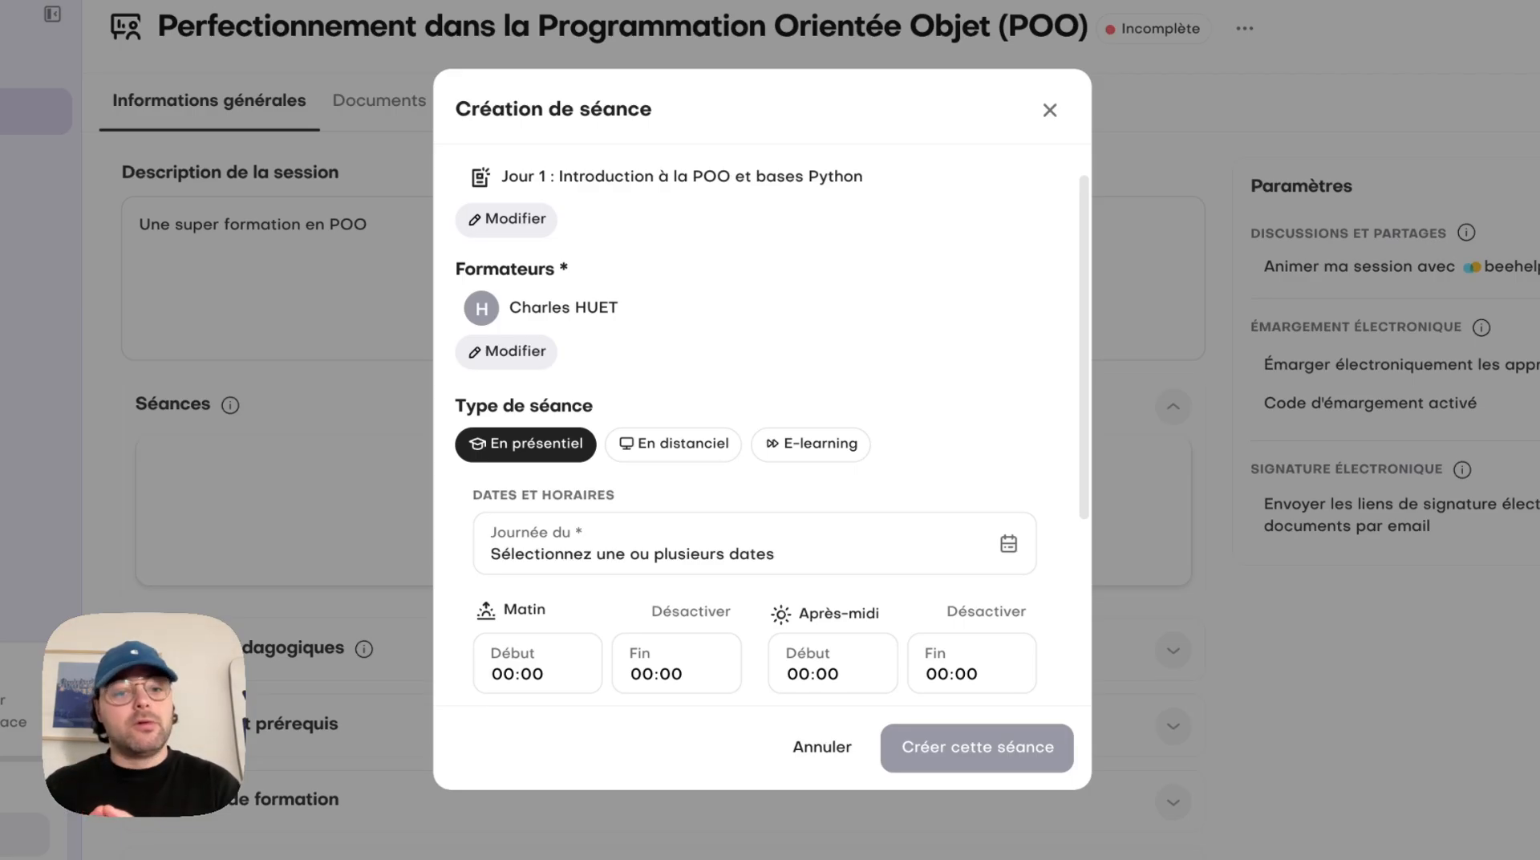
# Set the date of the in-person séance to 14 April 2025
pyautogui.scroll(-5, 990, 481)
pyautogui.click(496, 384)
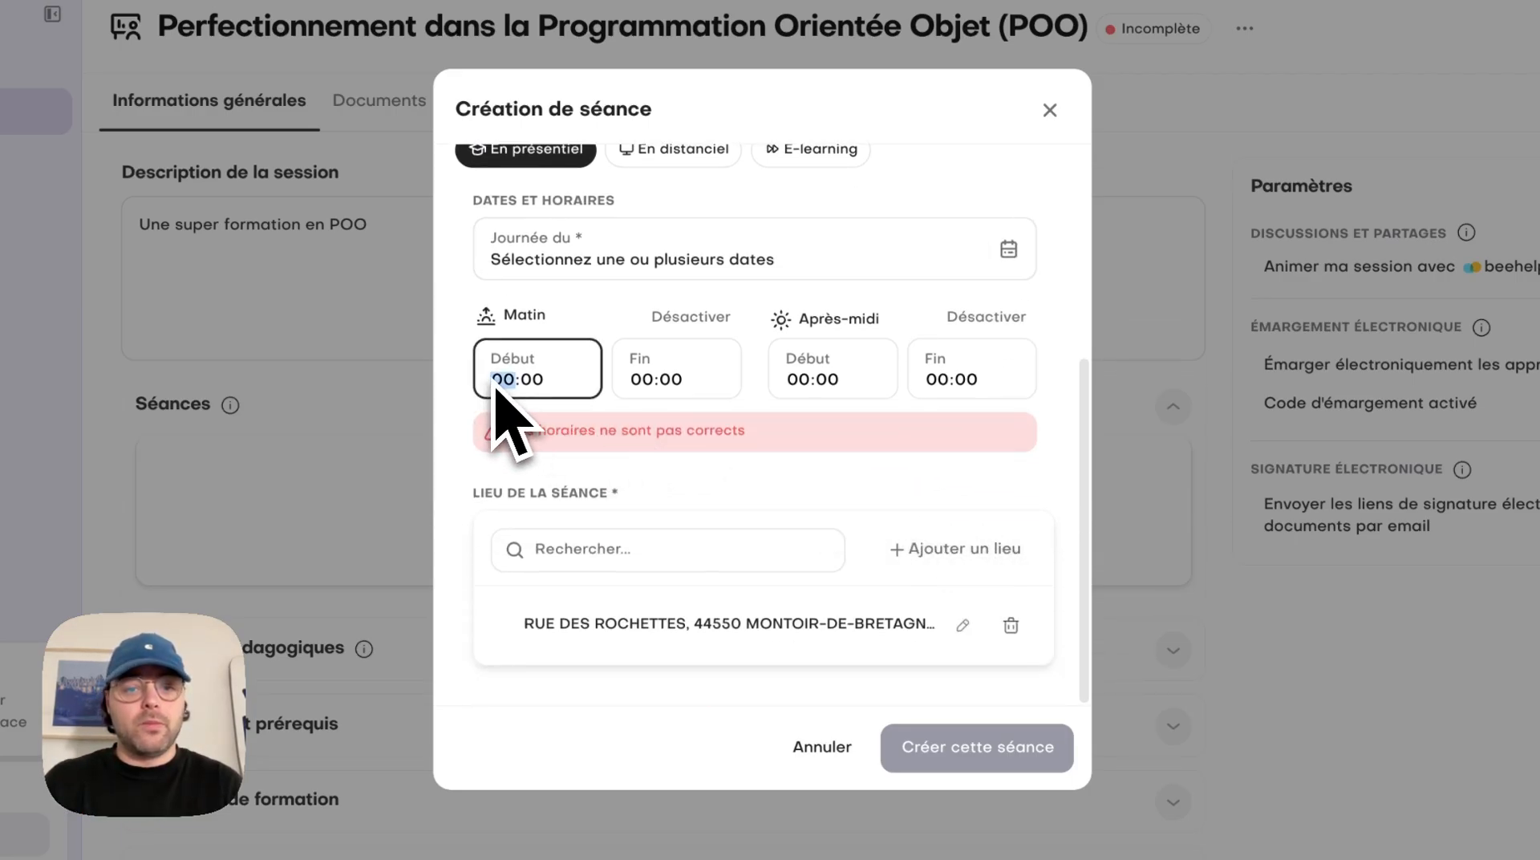
pyautogui.click(675, 258)
pyautogui.click(762, 306)
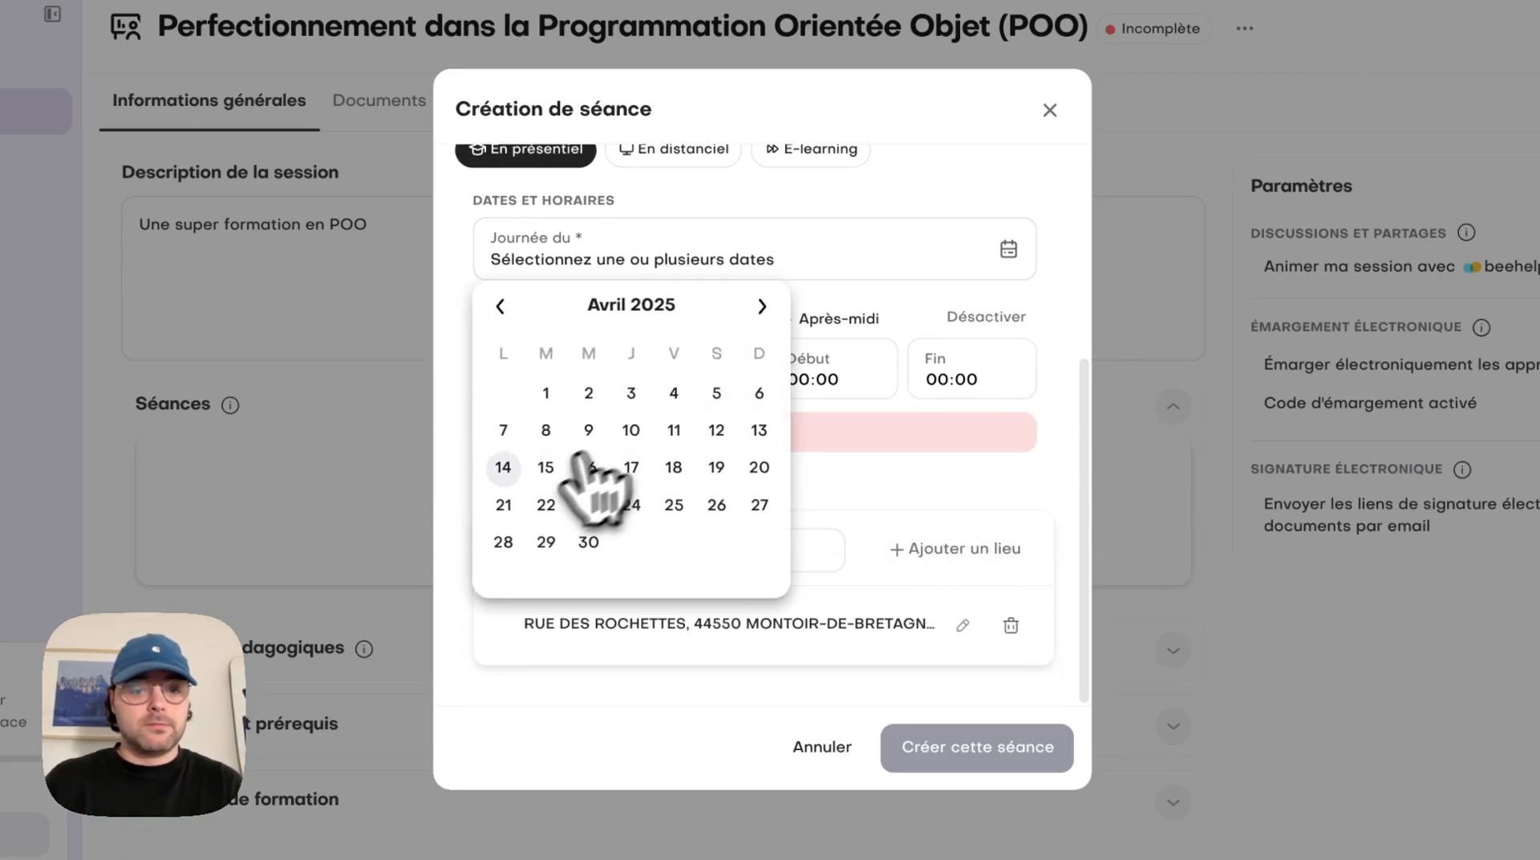
pyautogui.click(503, 467)
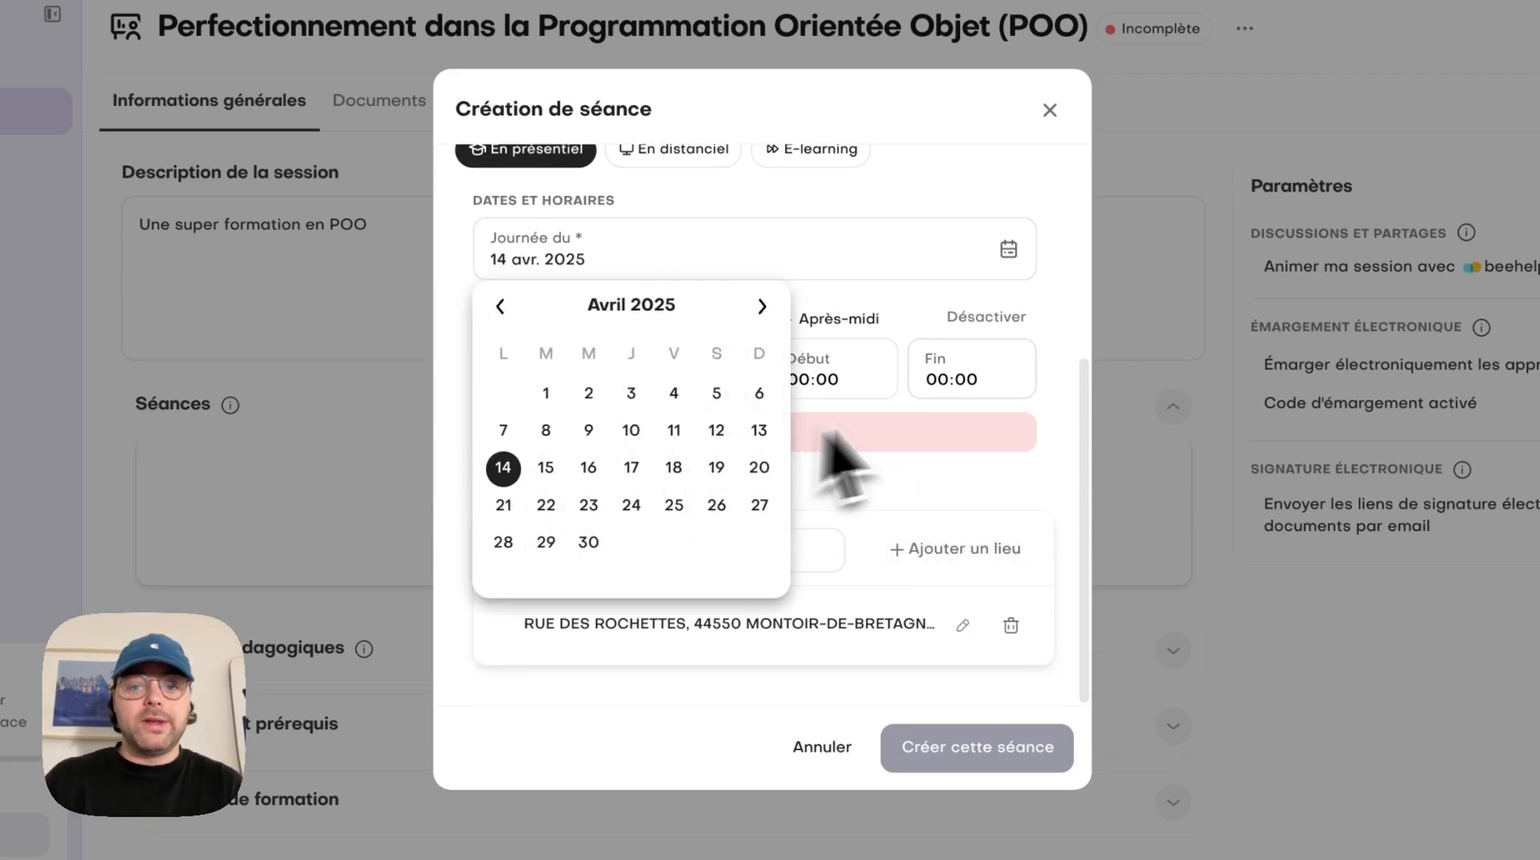
# Set the séance hours to 09:00–12:30 in the morning and 13:30–17:00 in the afternoon
pyautogui.click(1055, 391)
pyautogui.click(501, 380)
pyautogui.write('0900')
pyautogui.press('Tab')
pyautogui.write('1230')
pyautogui.press('Tab')
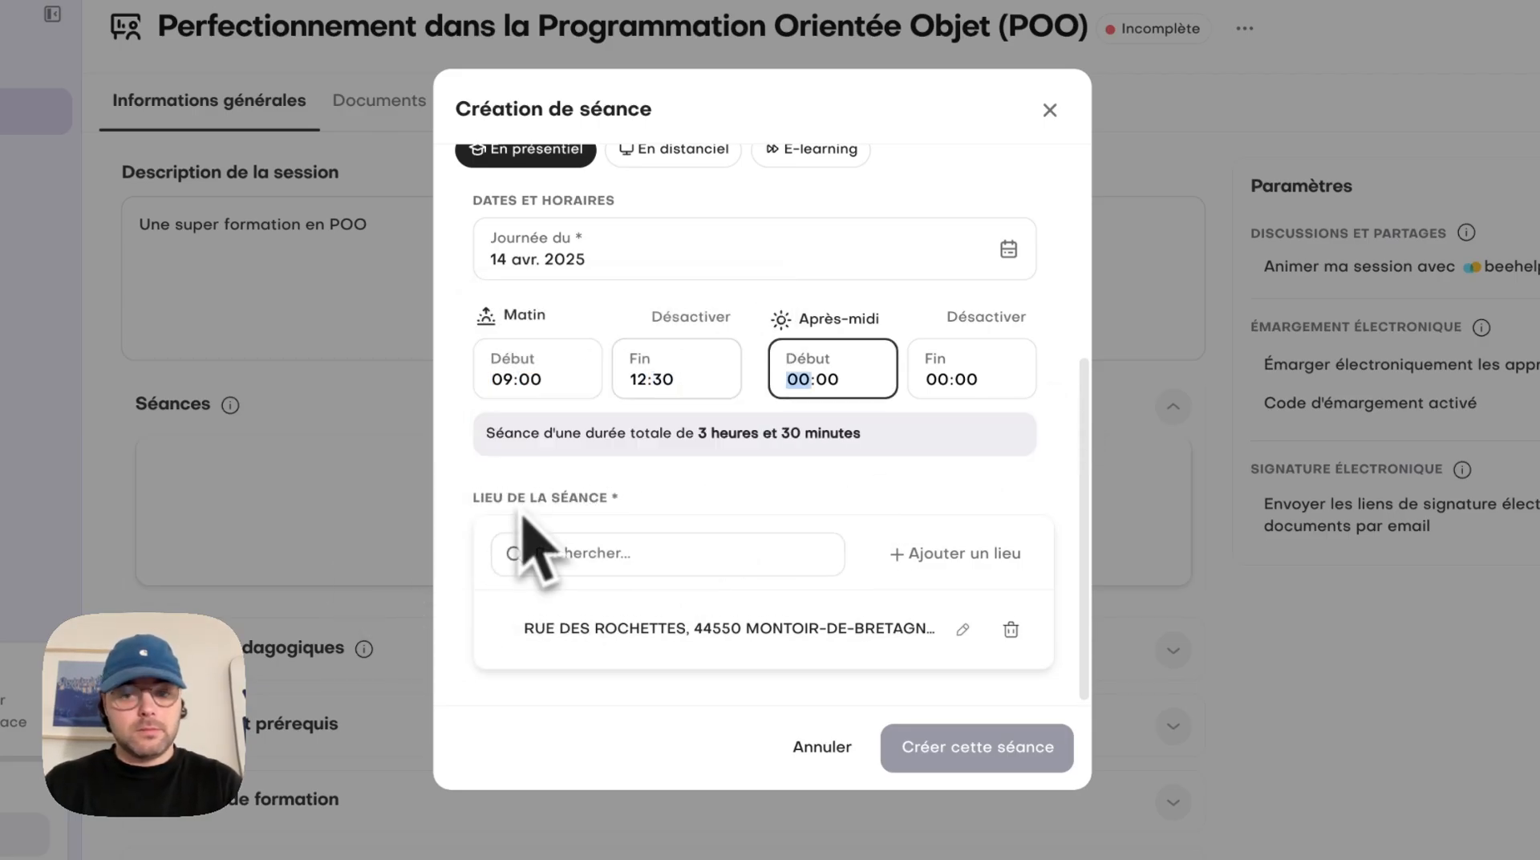
pyautogui.write('1330')
pyautogui.press('Tab')
pyautogui.write('1700')
# Select the saved address as the séance venue and create the two séances
pyautogui.click(651, 638)
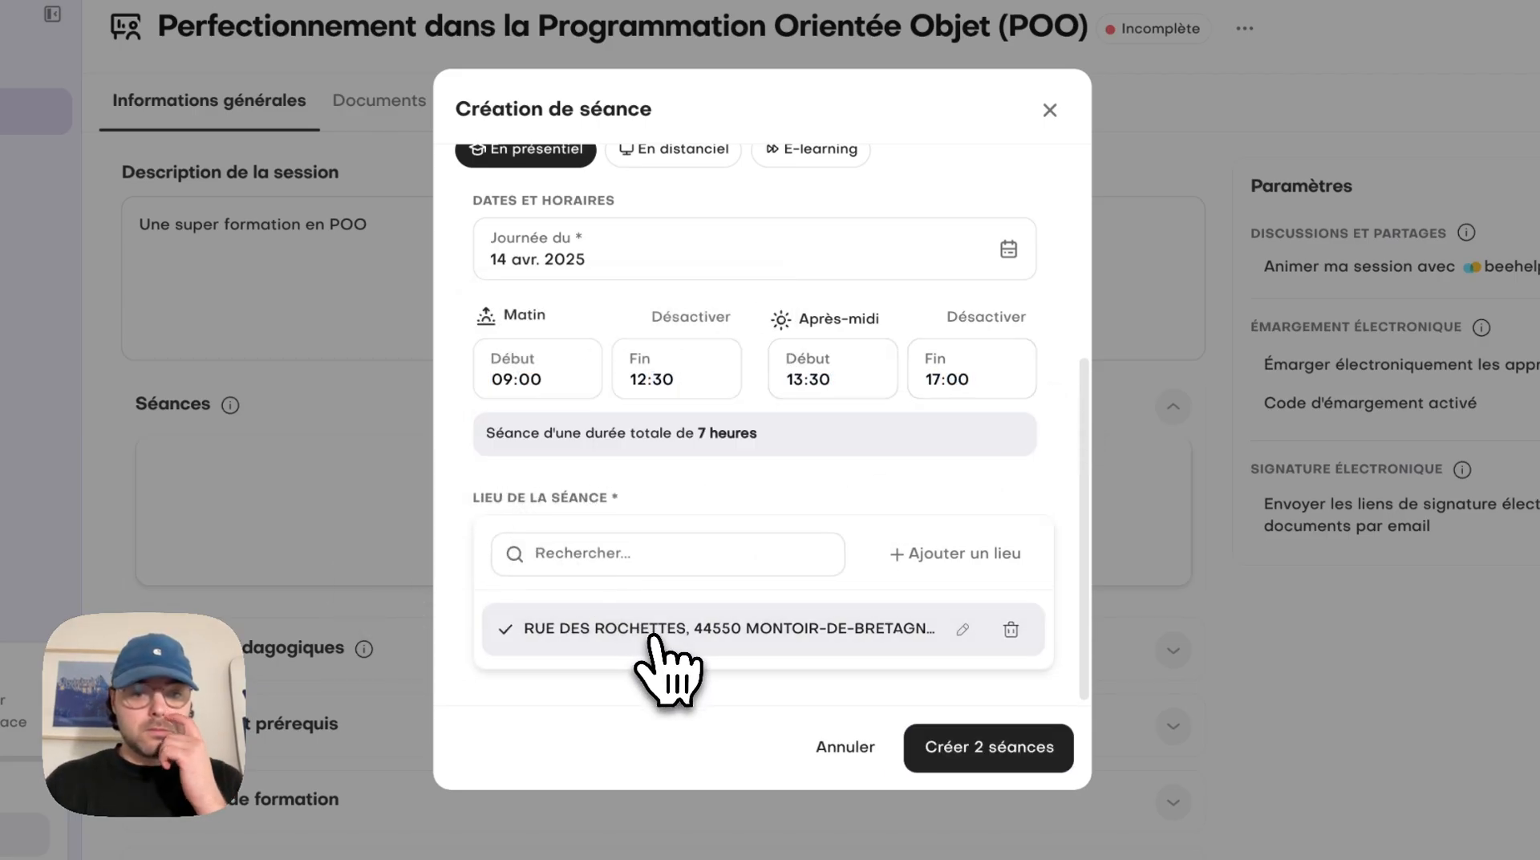
pyautogui.click(970, 748)
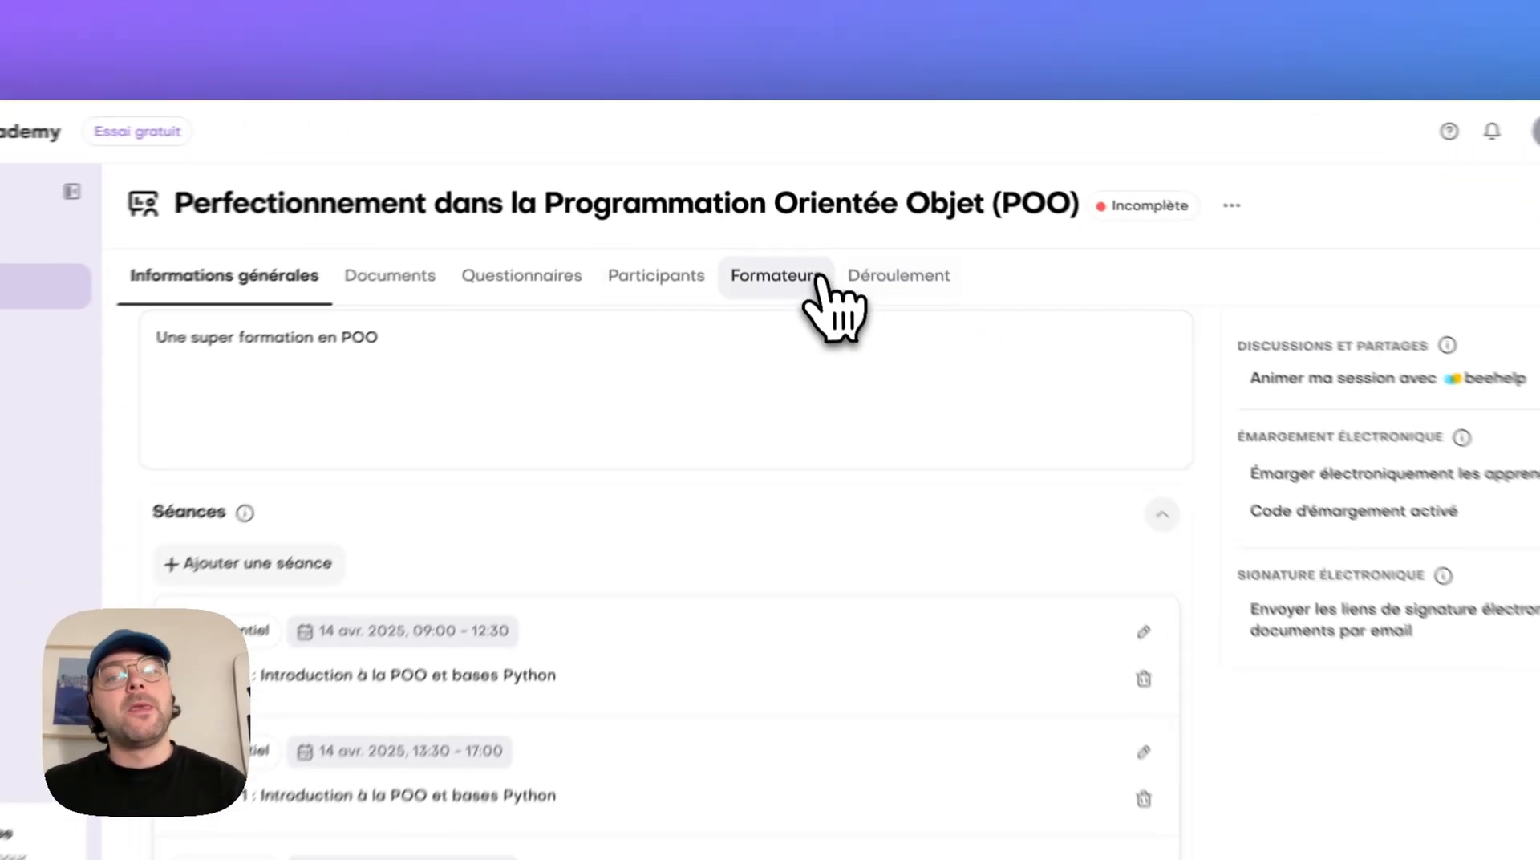
# Add the learner from the client NTL as a participant in the session
pyautogui.click(693, 216)
pyautogui.click(724, 426)
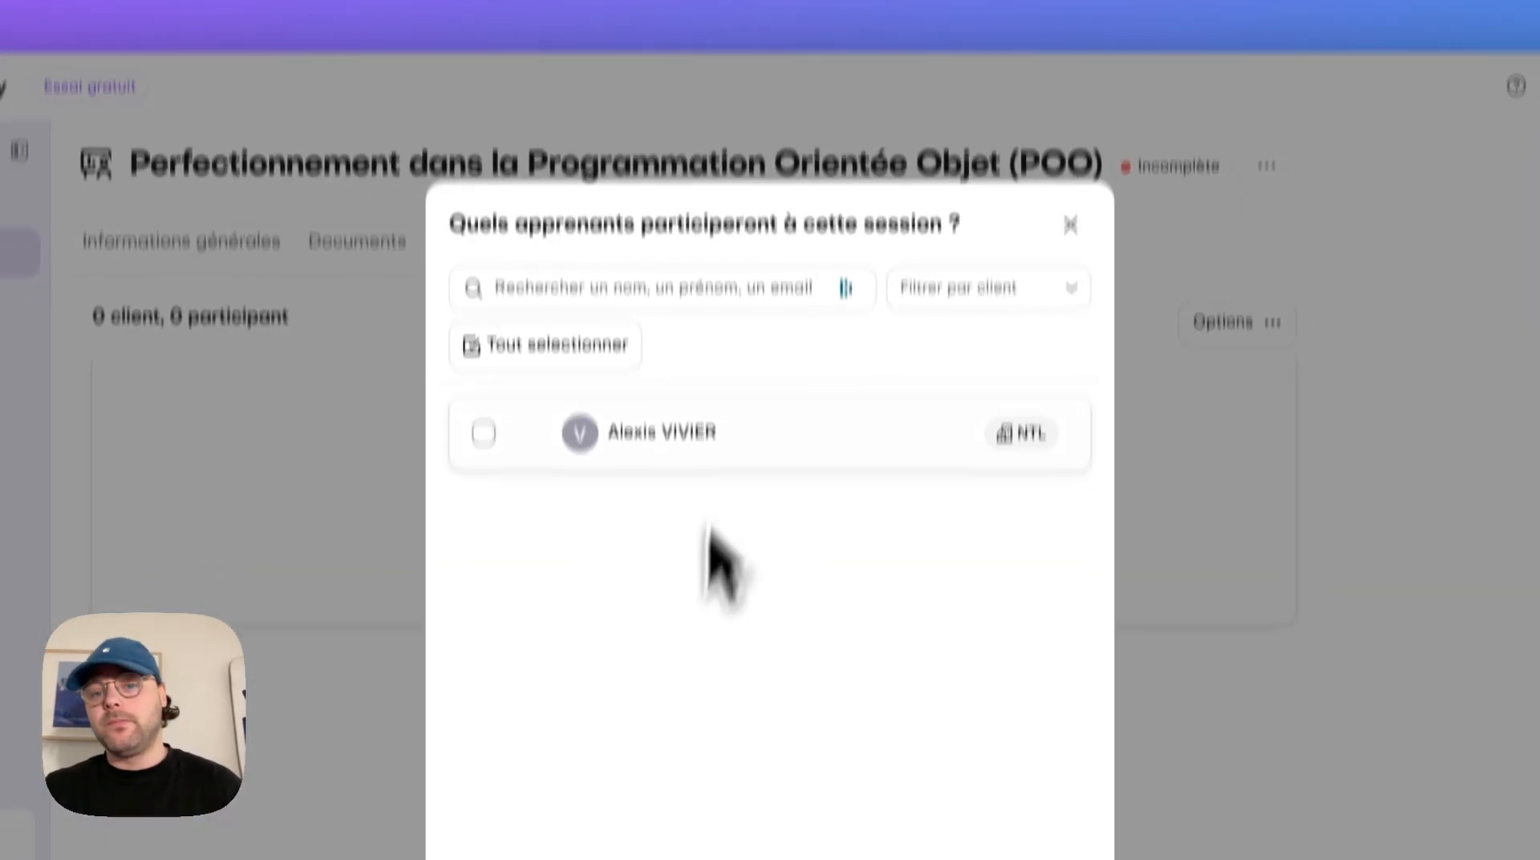
pyautogui.click(810, 485)
pyautogui.click(1012, 772)
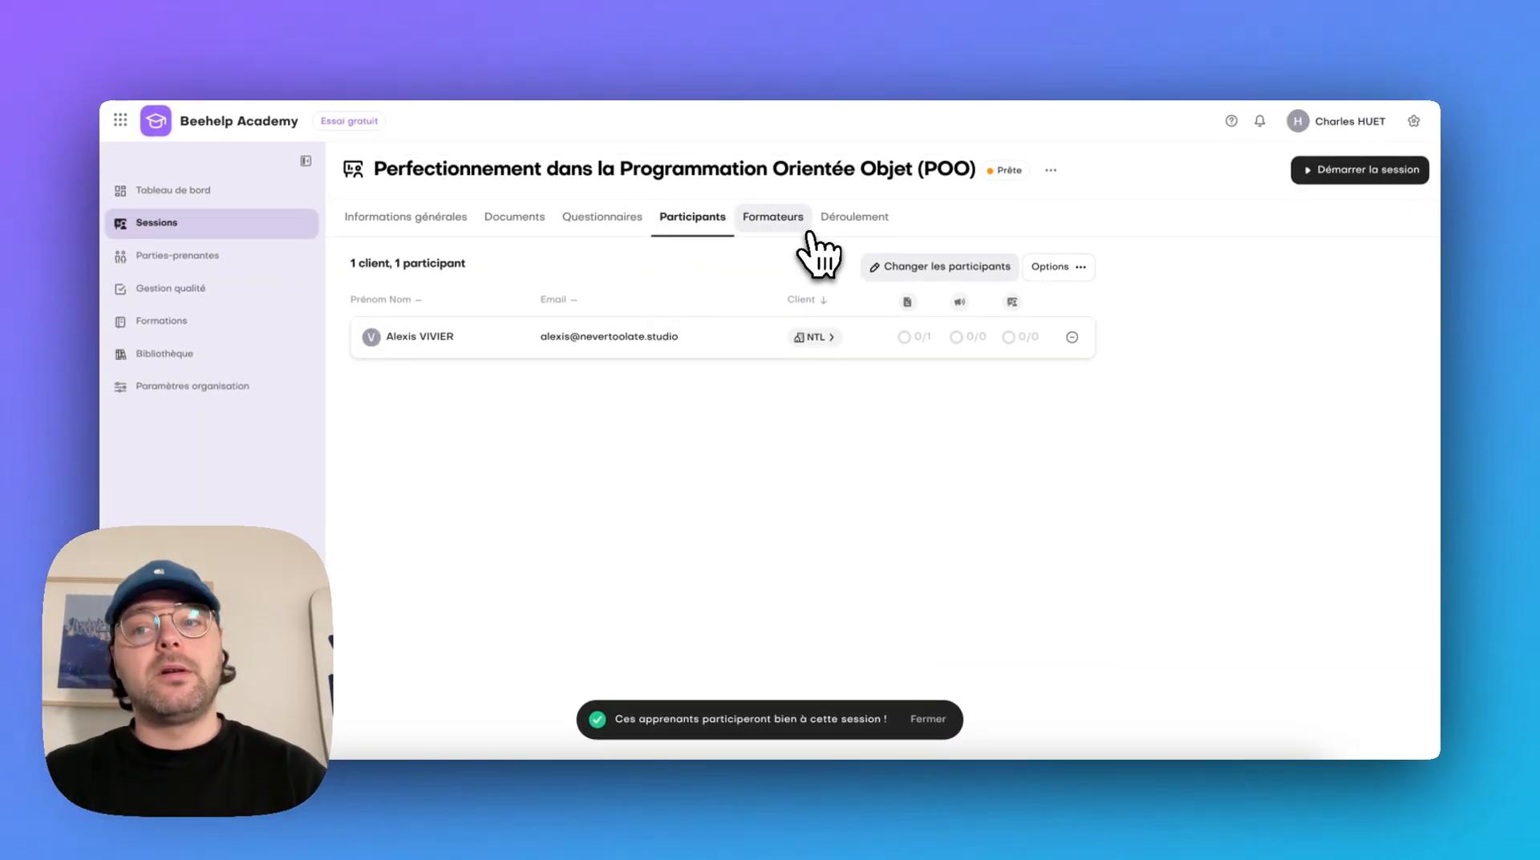
# Review the session's schedule of automatic emails, from the session start to the session end
pyautogui.click(849, 229)
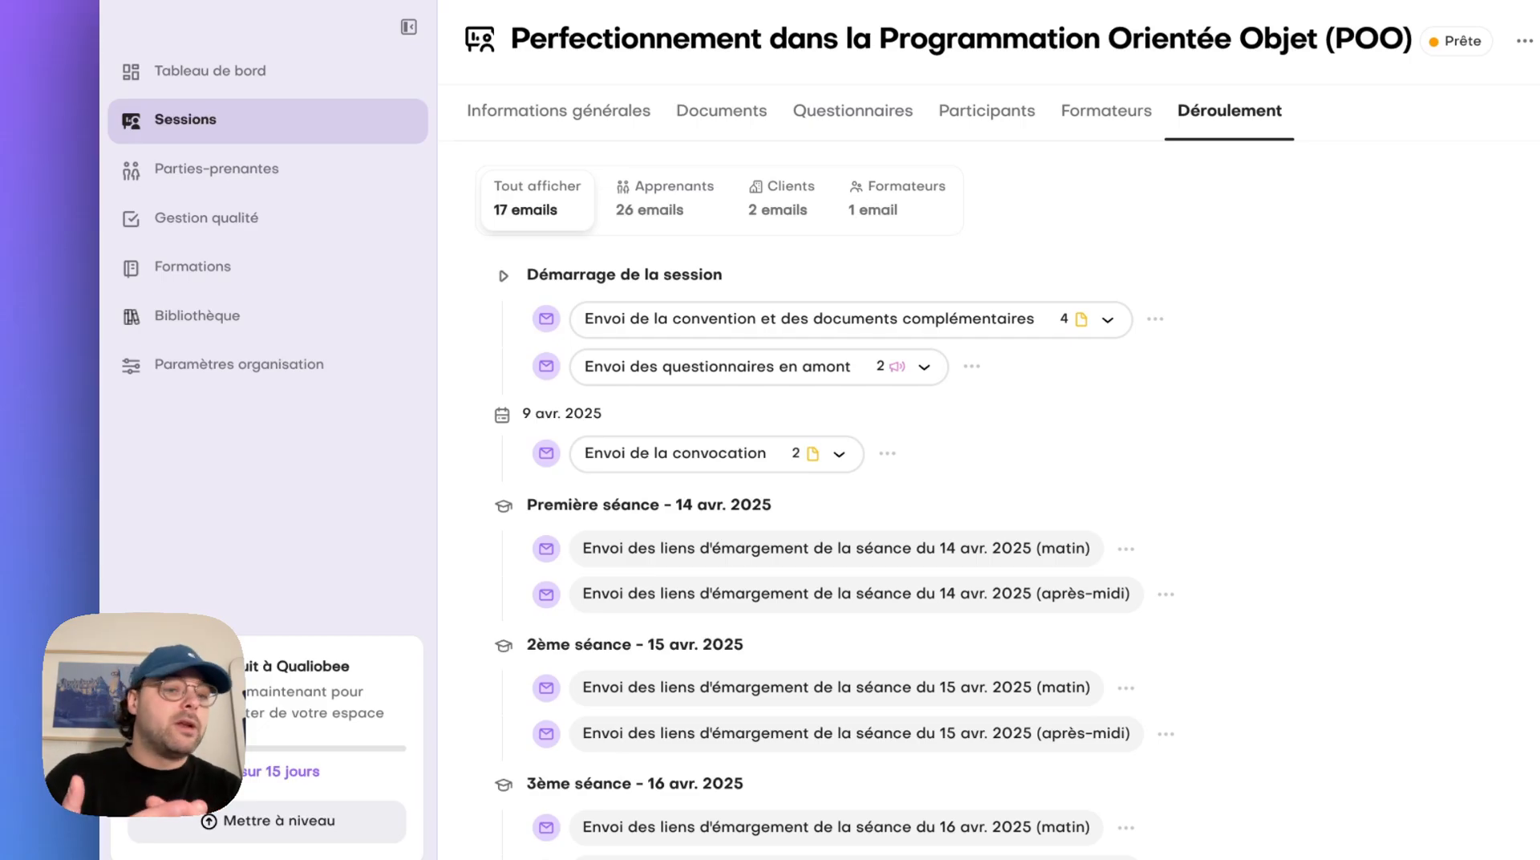
pyautogui.scroll(-15, 818, 493)
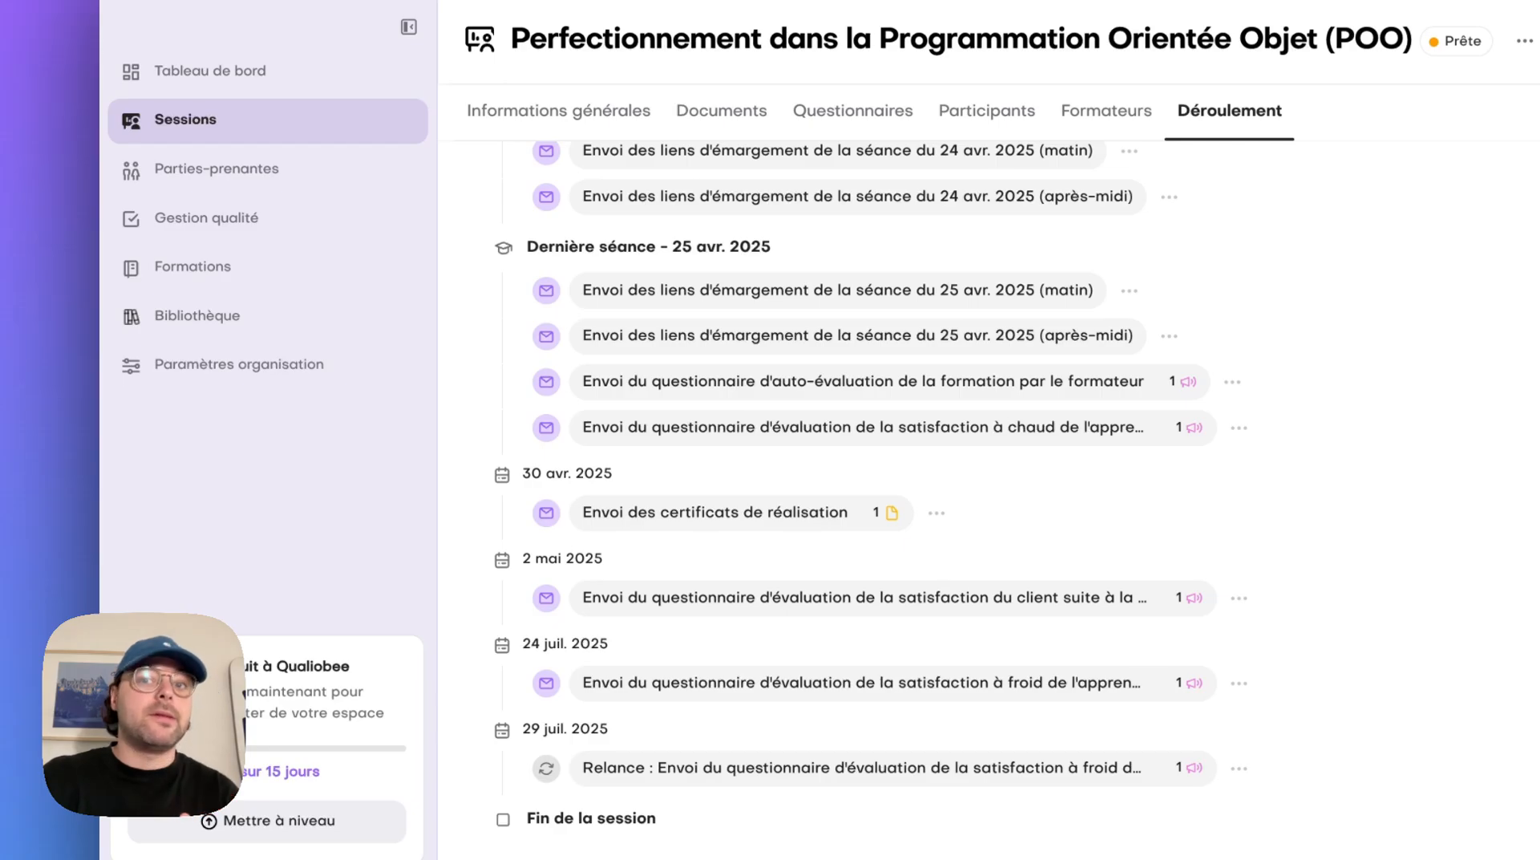
pyautogui.scroll(3, 855, 489)
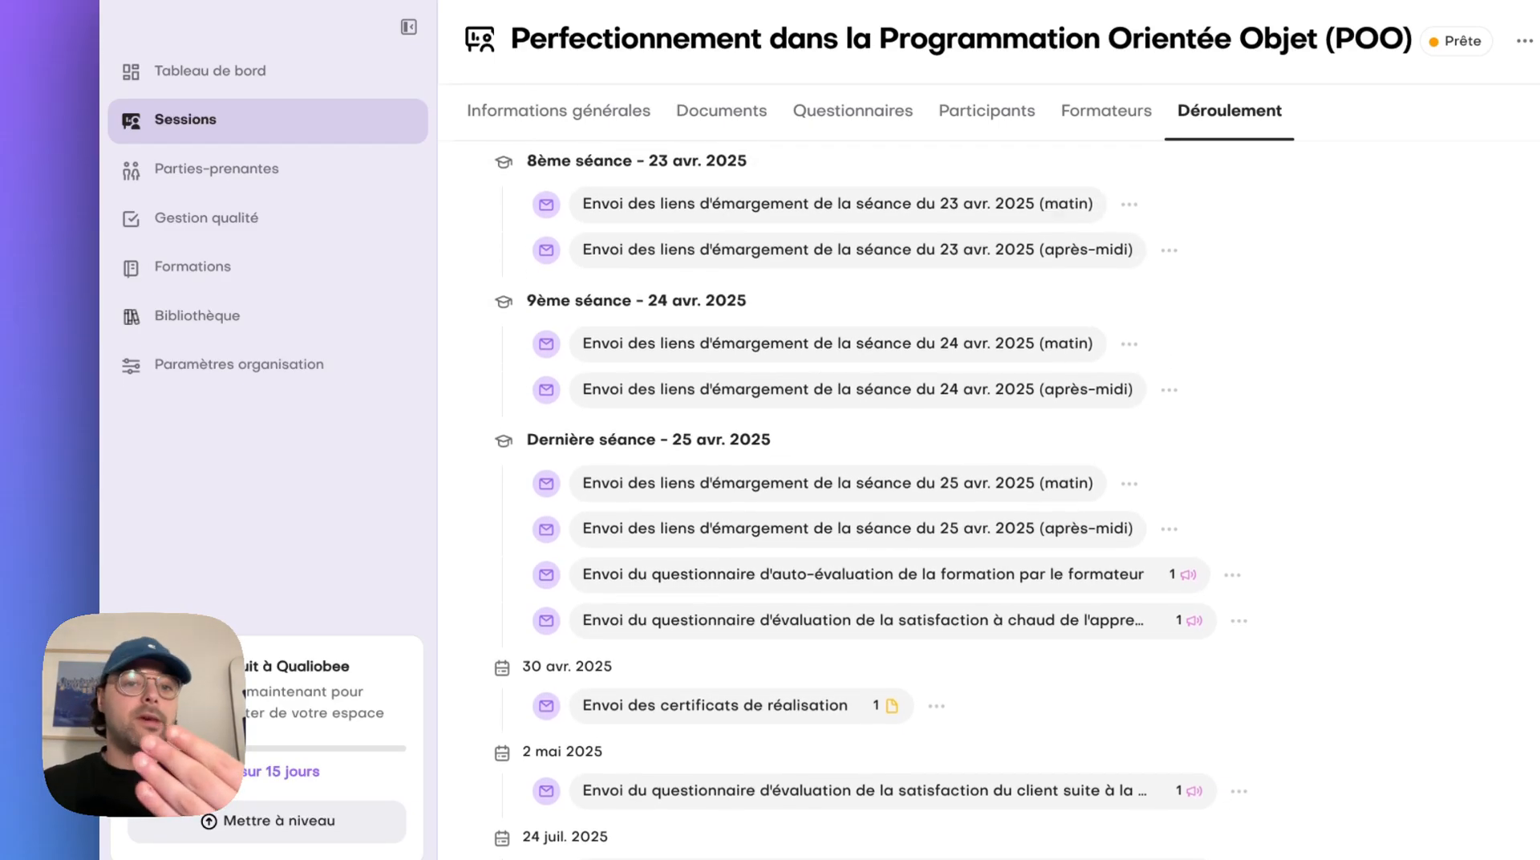
pyautogui.scroll(-3, 855, 490)
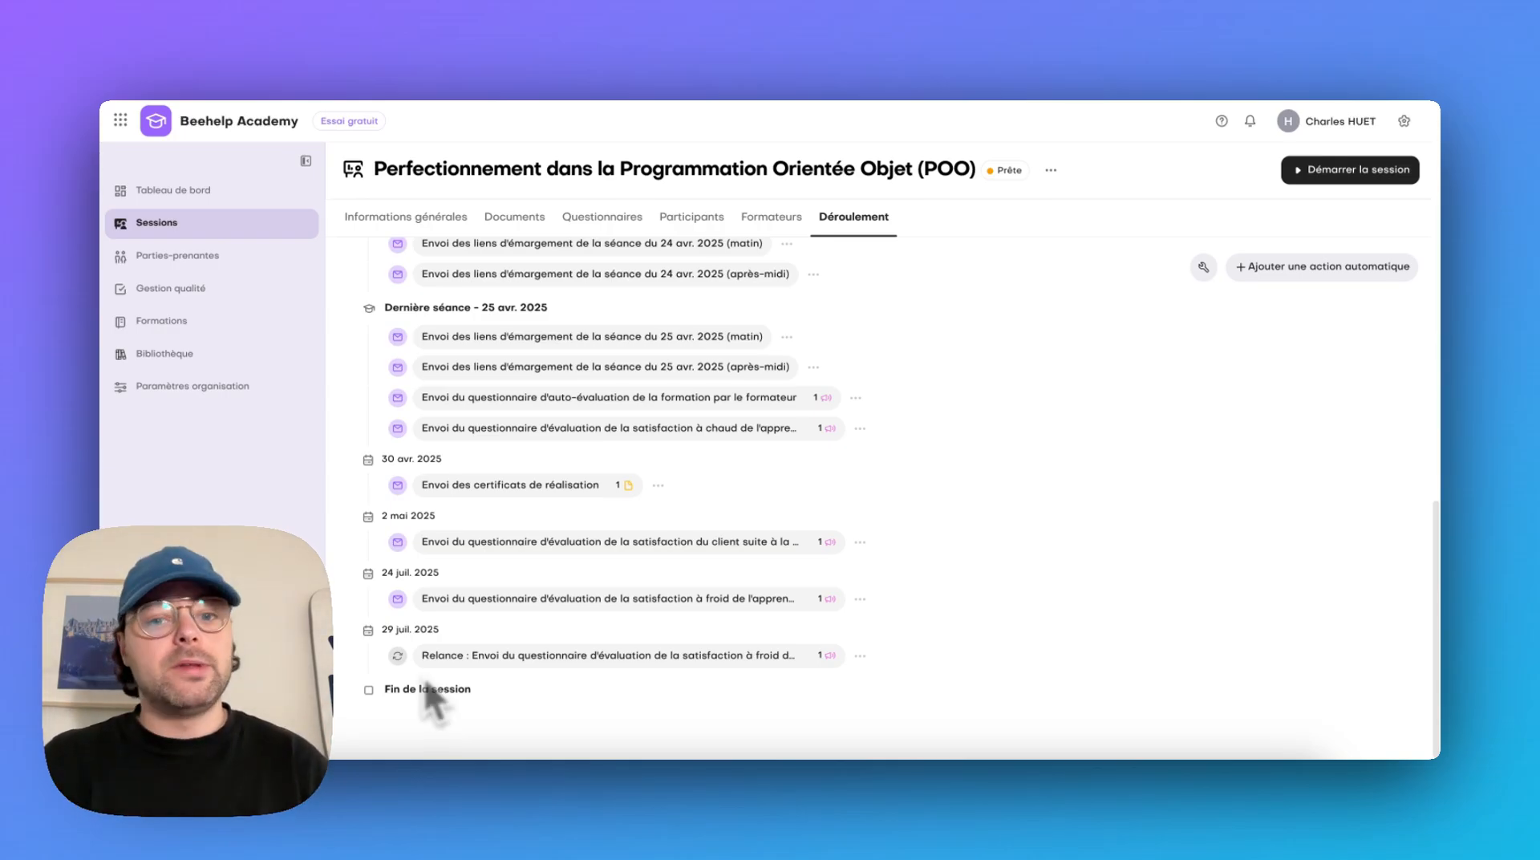
pyautogui.scroll(3, 955, 498)
pyautogui.scroll(10, 966, 489)
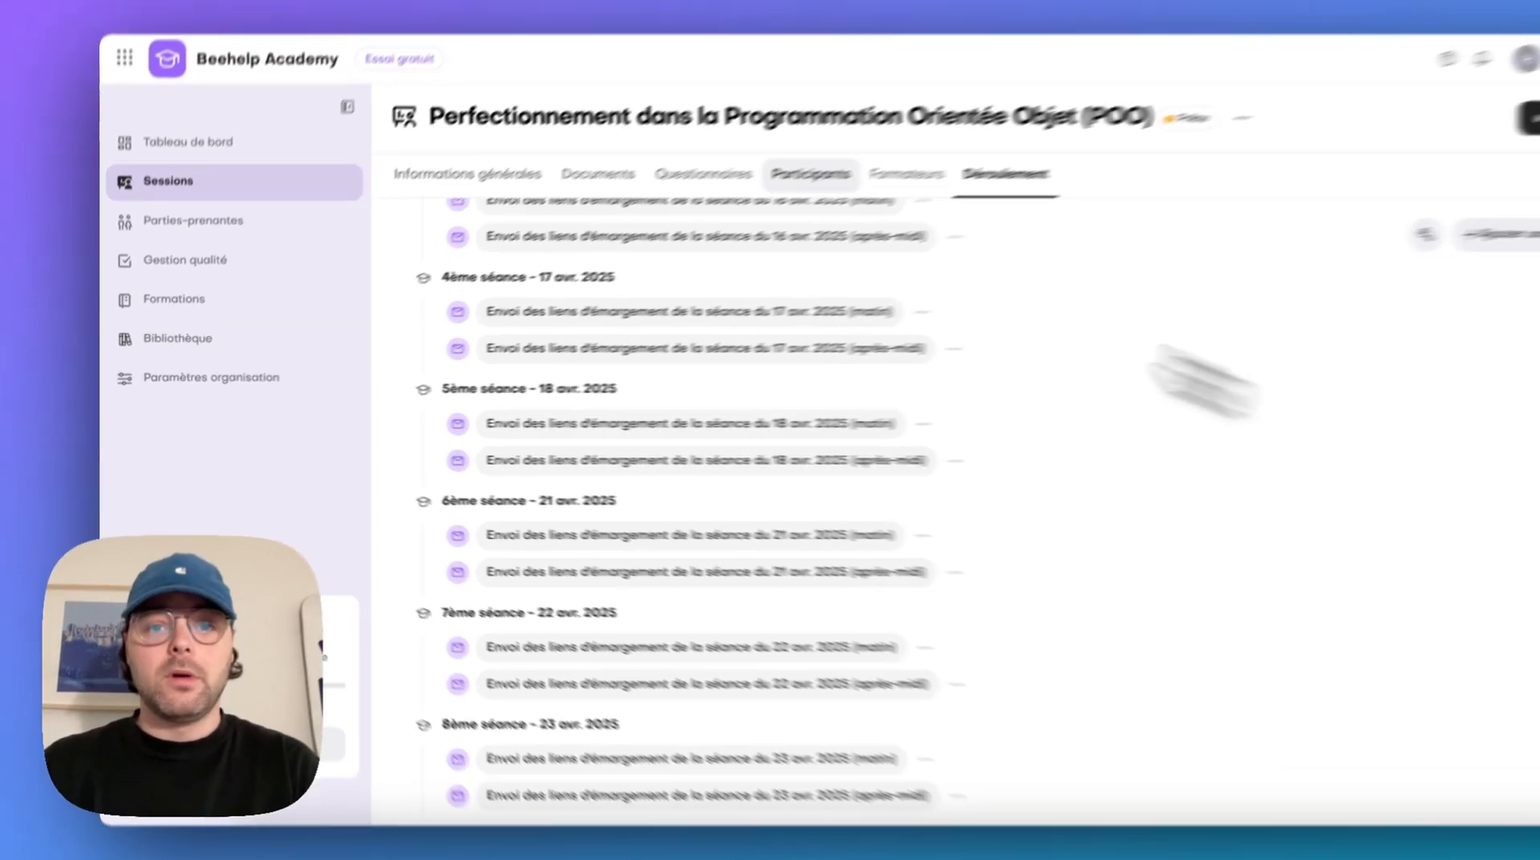
# Preview the training agreement generated for NTL, read its first page, and return to the session's document list
pyautogui.click(810, 173)
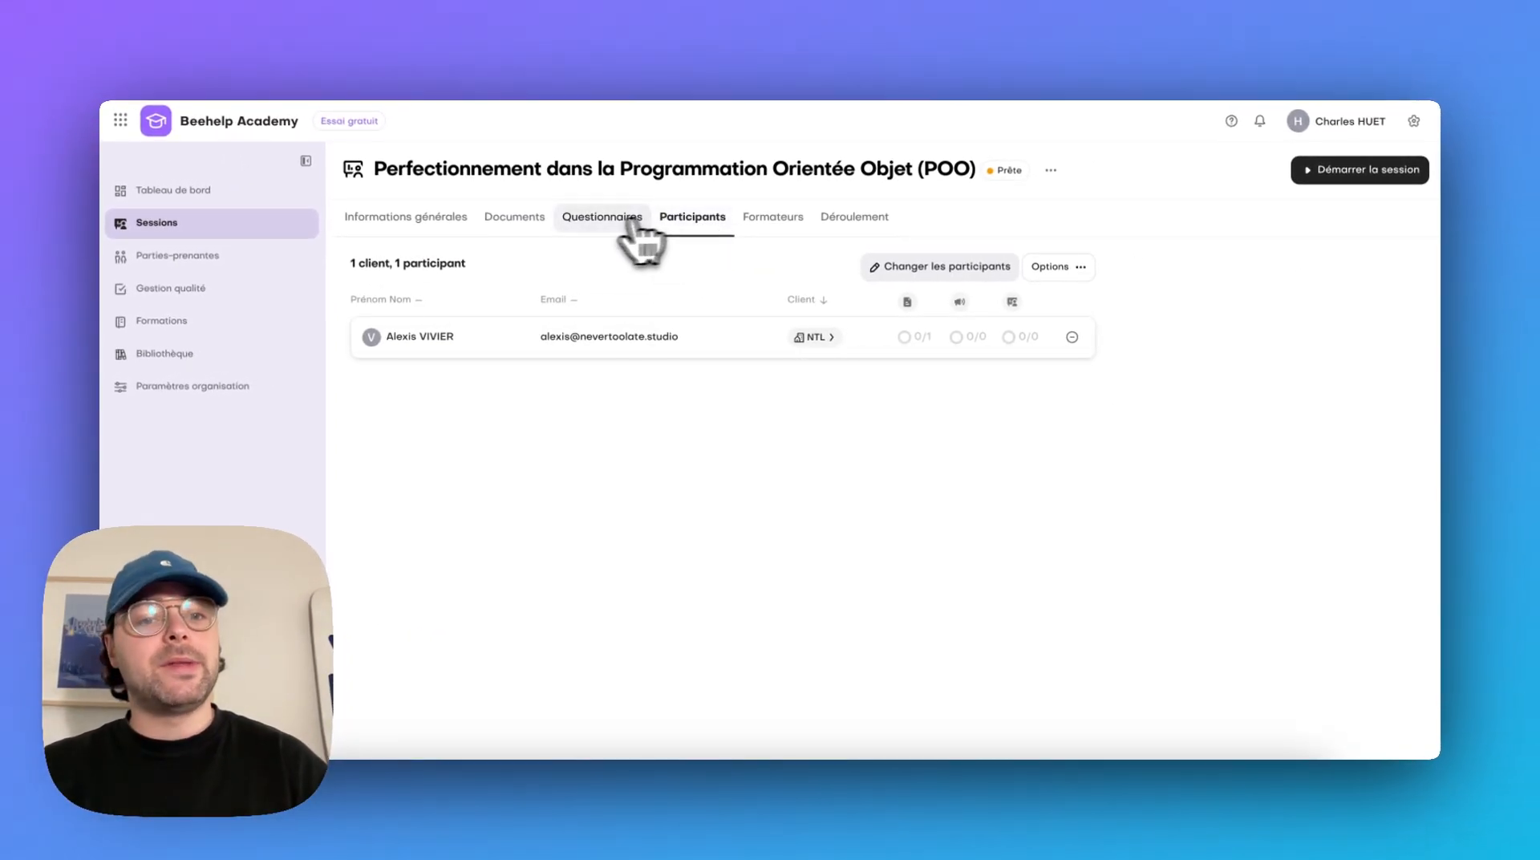
pyautogui.click(598, 173)
pyautogui.click(1002, 340)
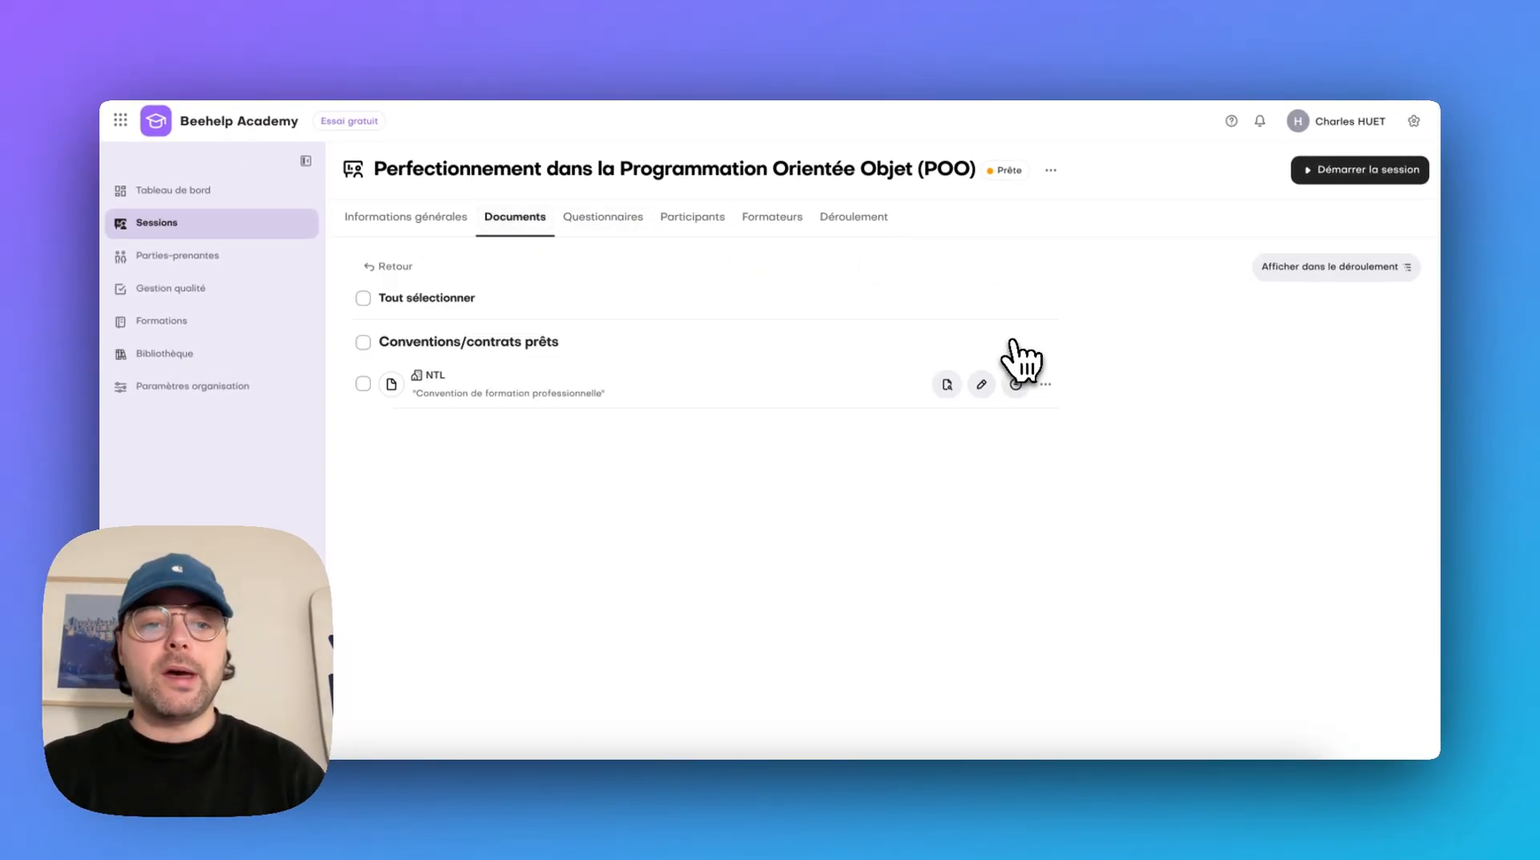
pyautogui.click(944, 385)
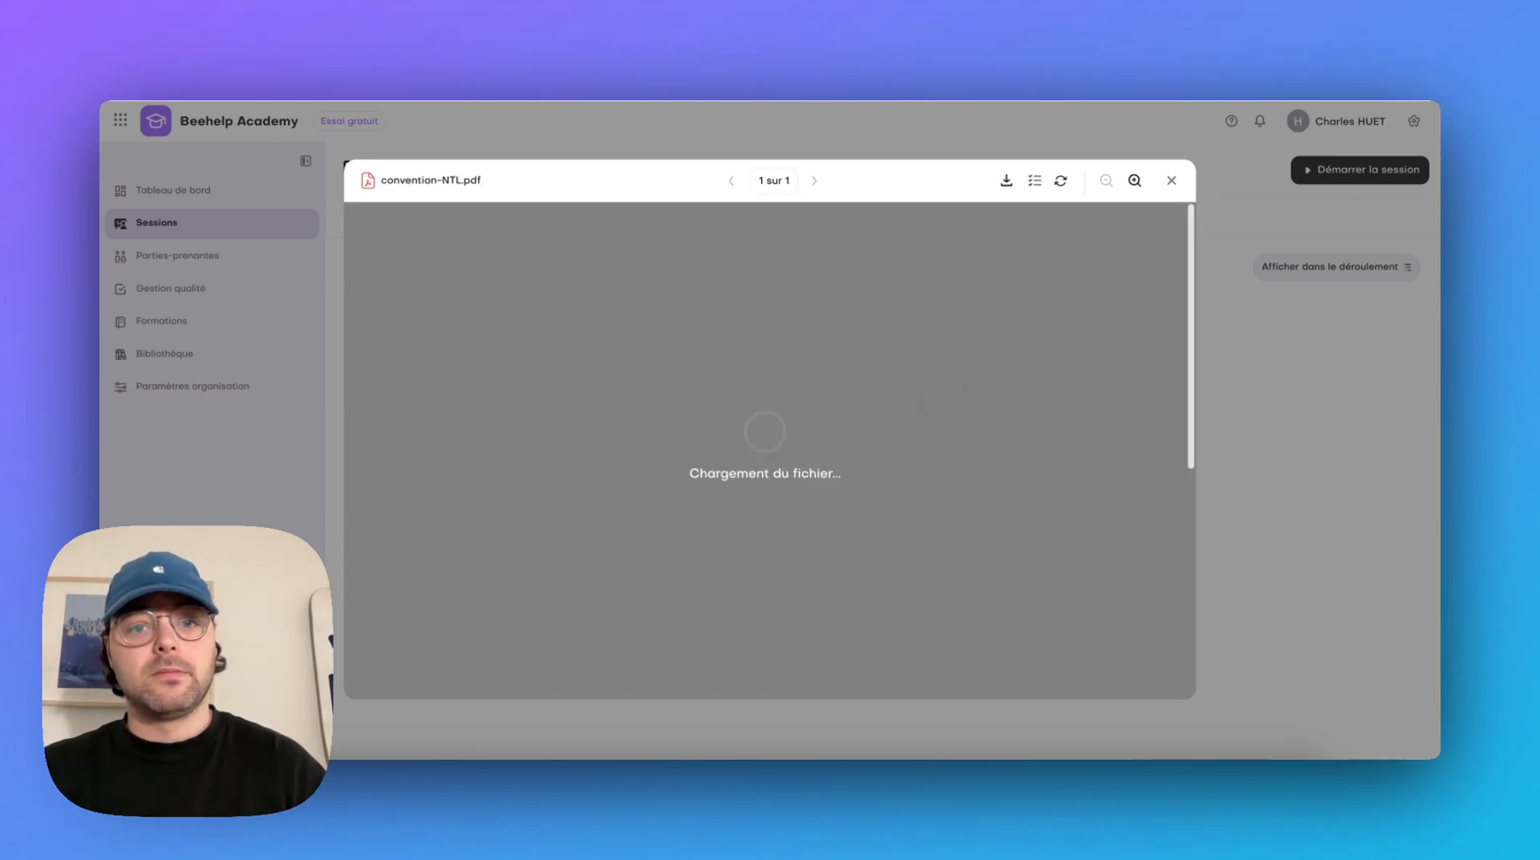
pyautogui.scroll(-3, 903, 561)
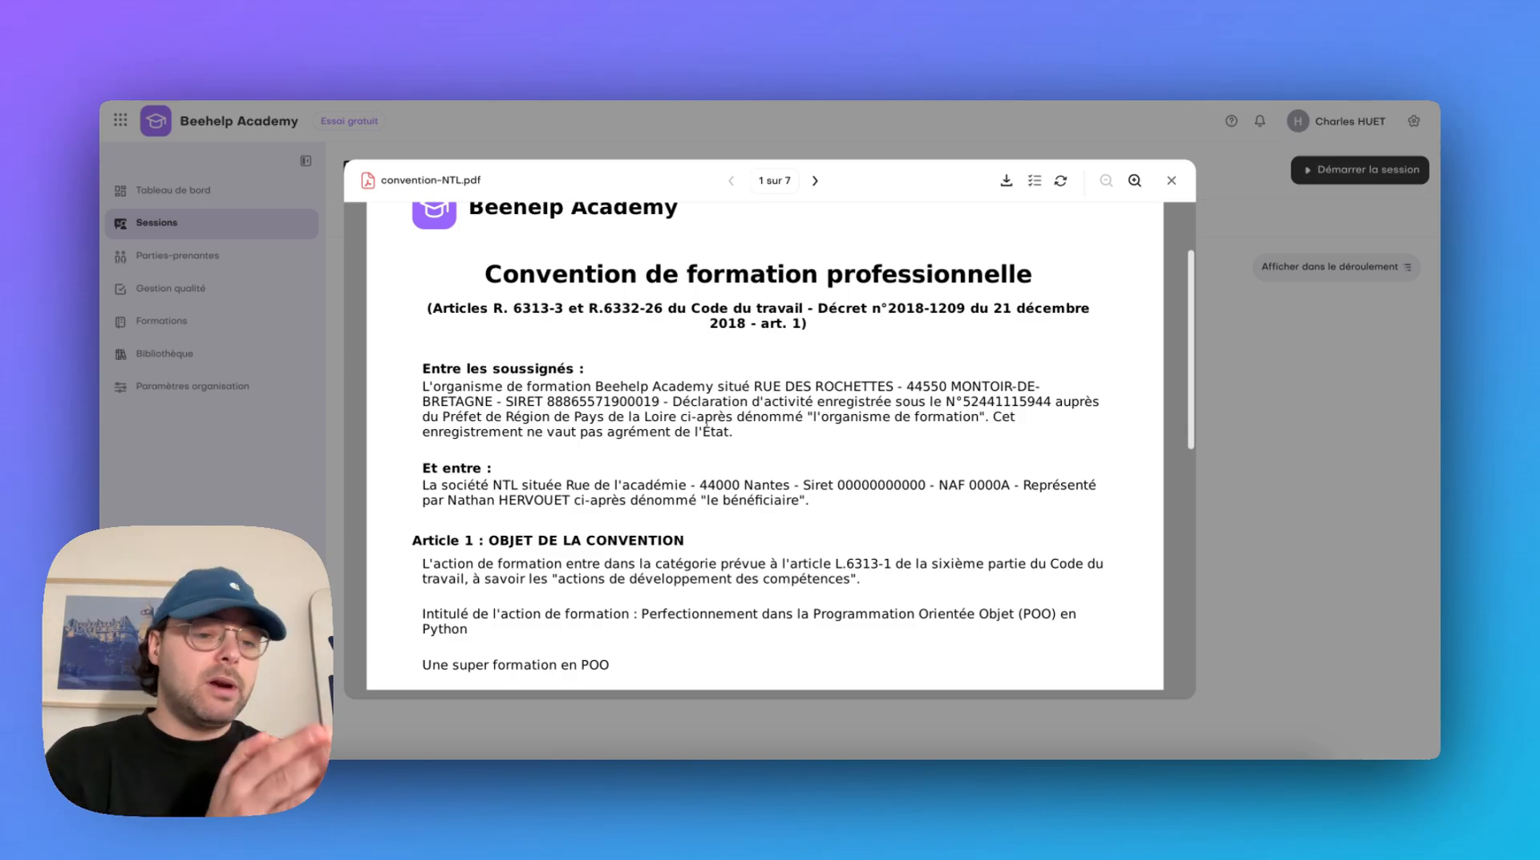
pyautogui.scroll(-4, 765, 445)
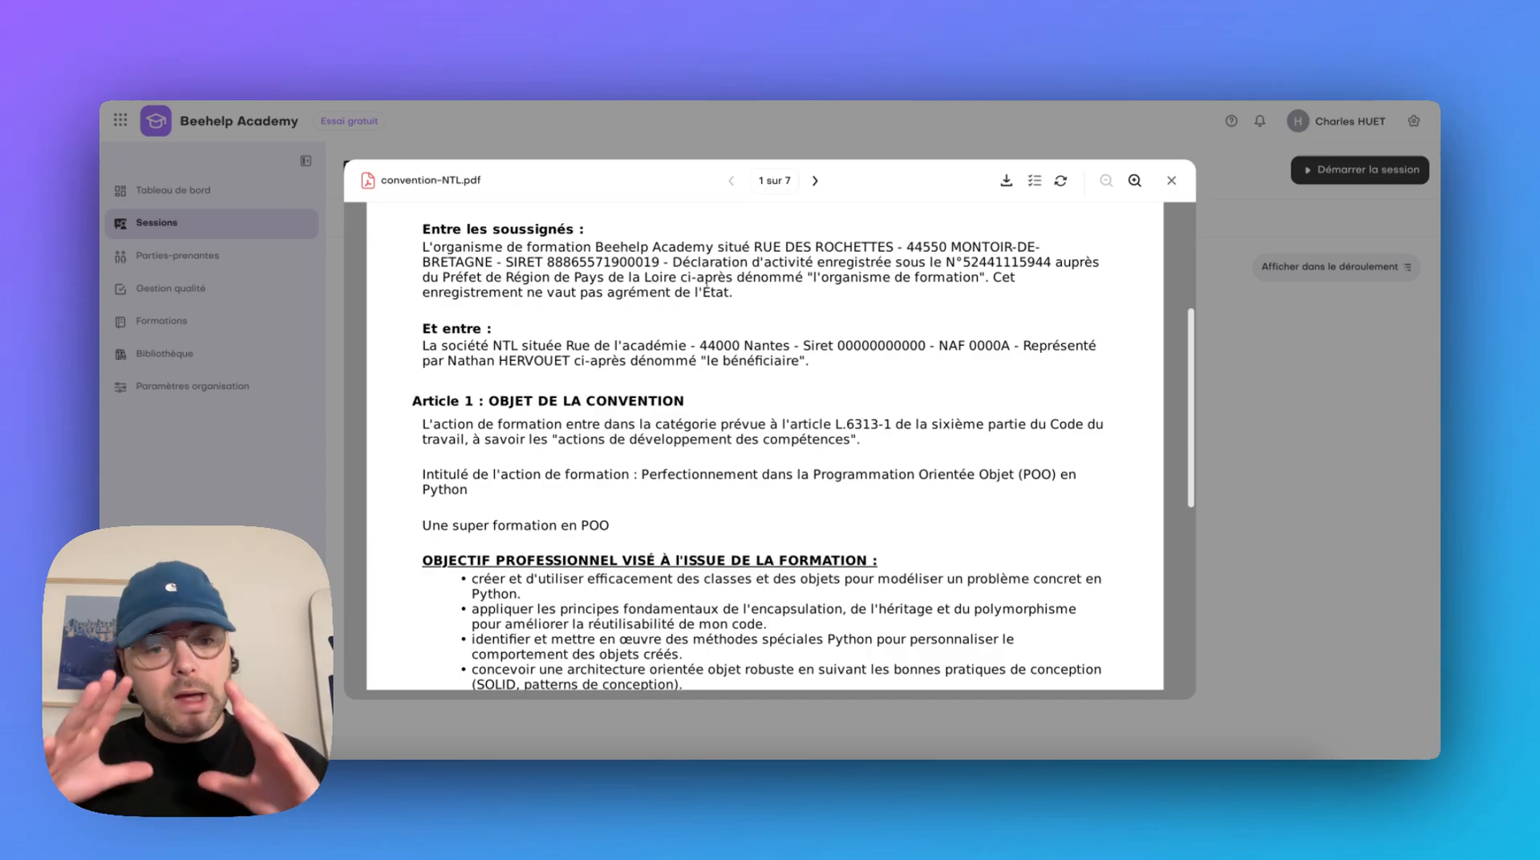
pyautogui.scroll(-4, 917, 576)
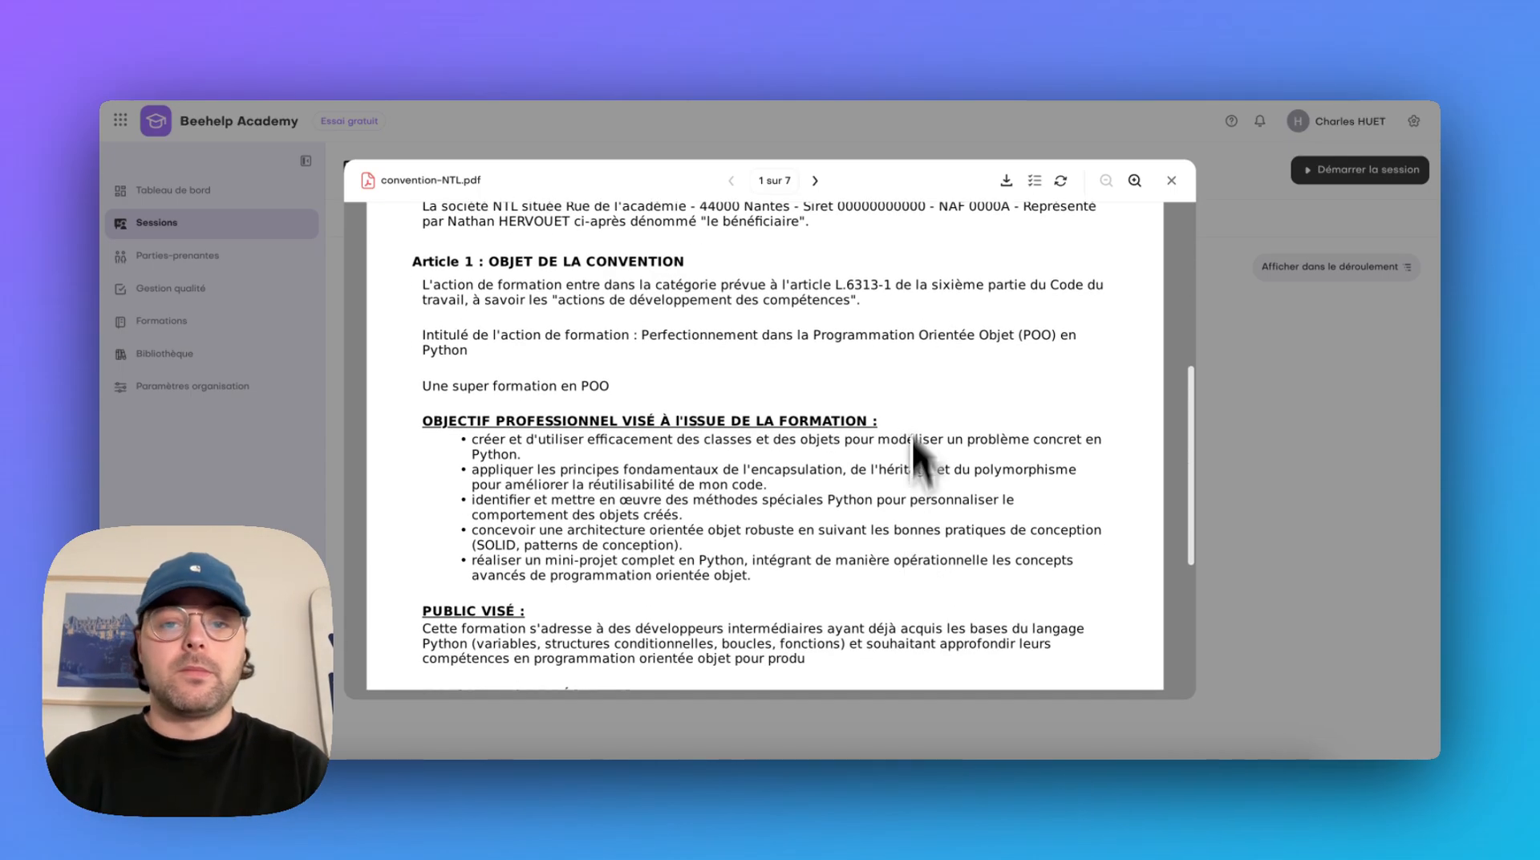
pyautogui.click(1272, 390)
pyautogui.click(385, 265)
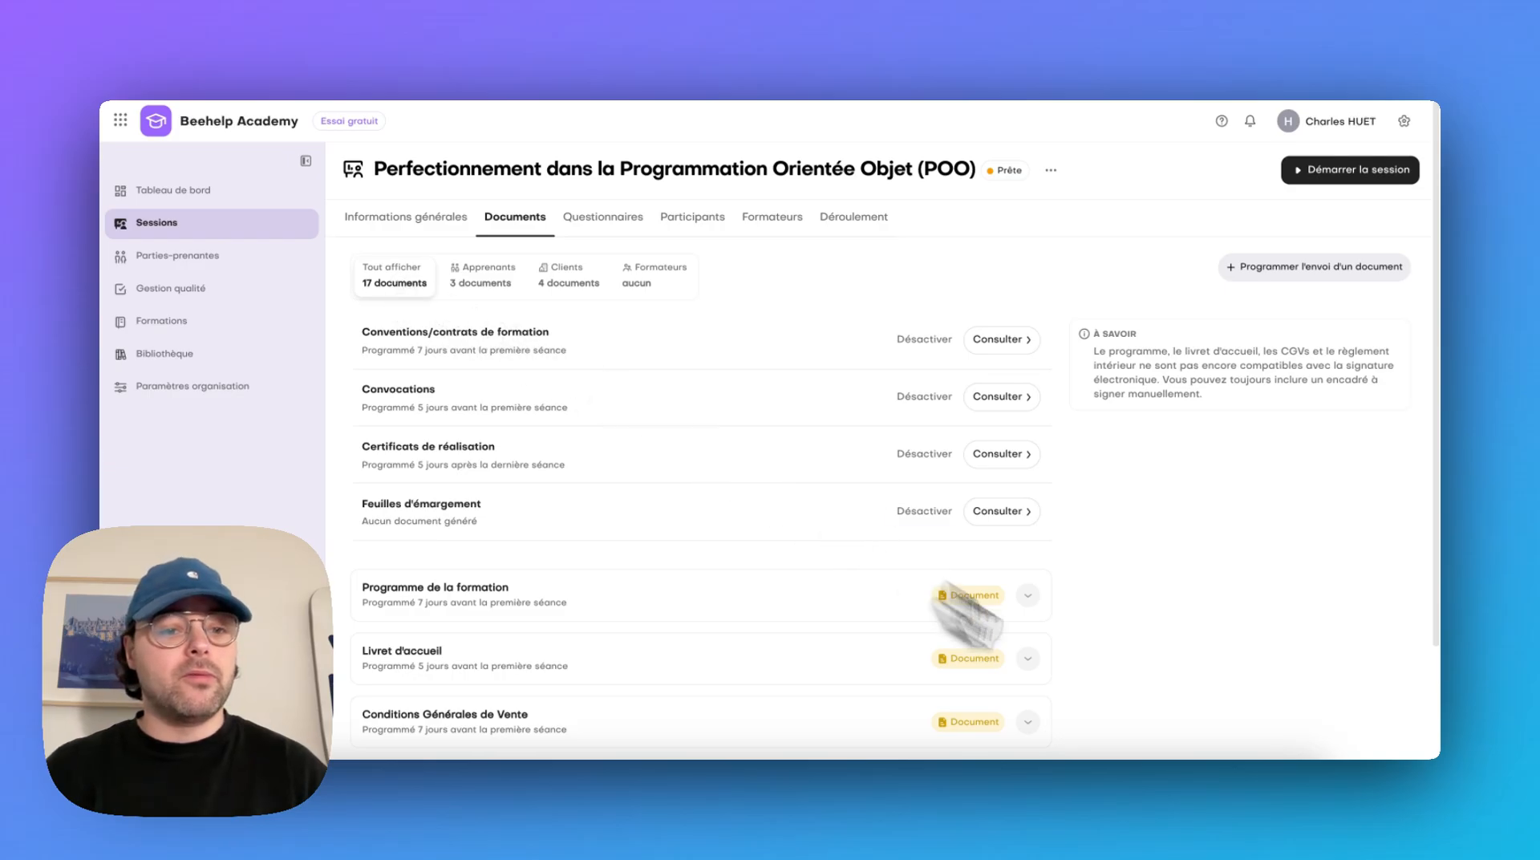
# Preview the learner's convocation and check its table of dates, hours, modules and venues
pyautogui.click(1004, 398)
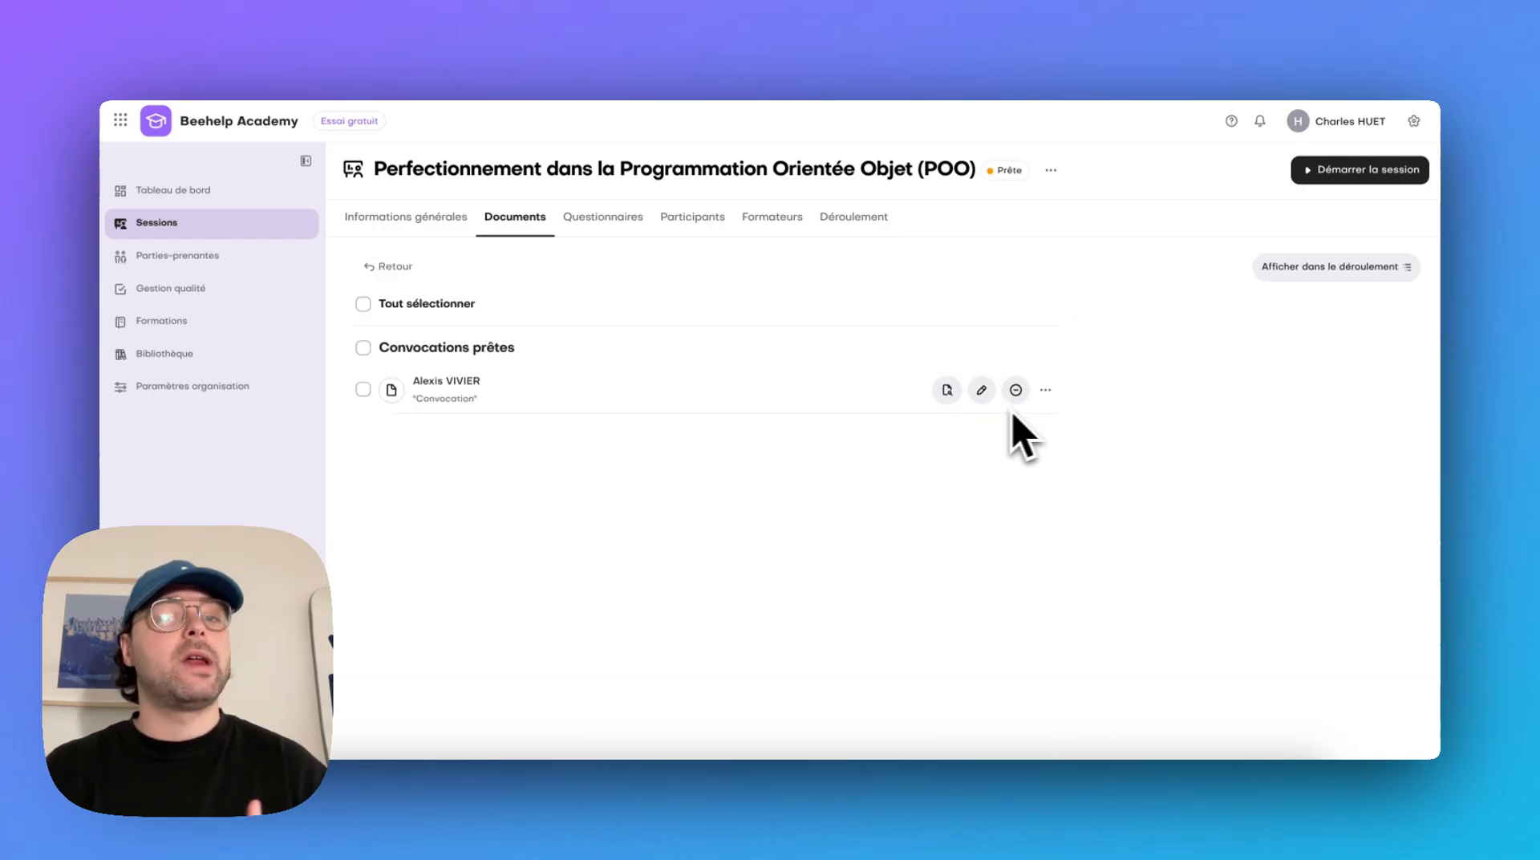
pyautogui.click(943, 397)
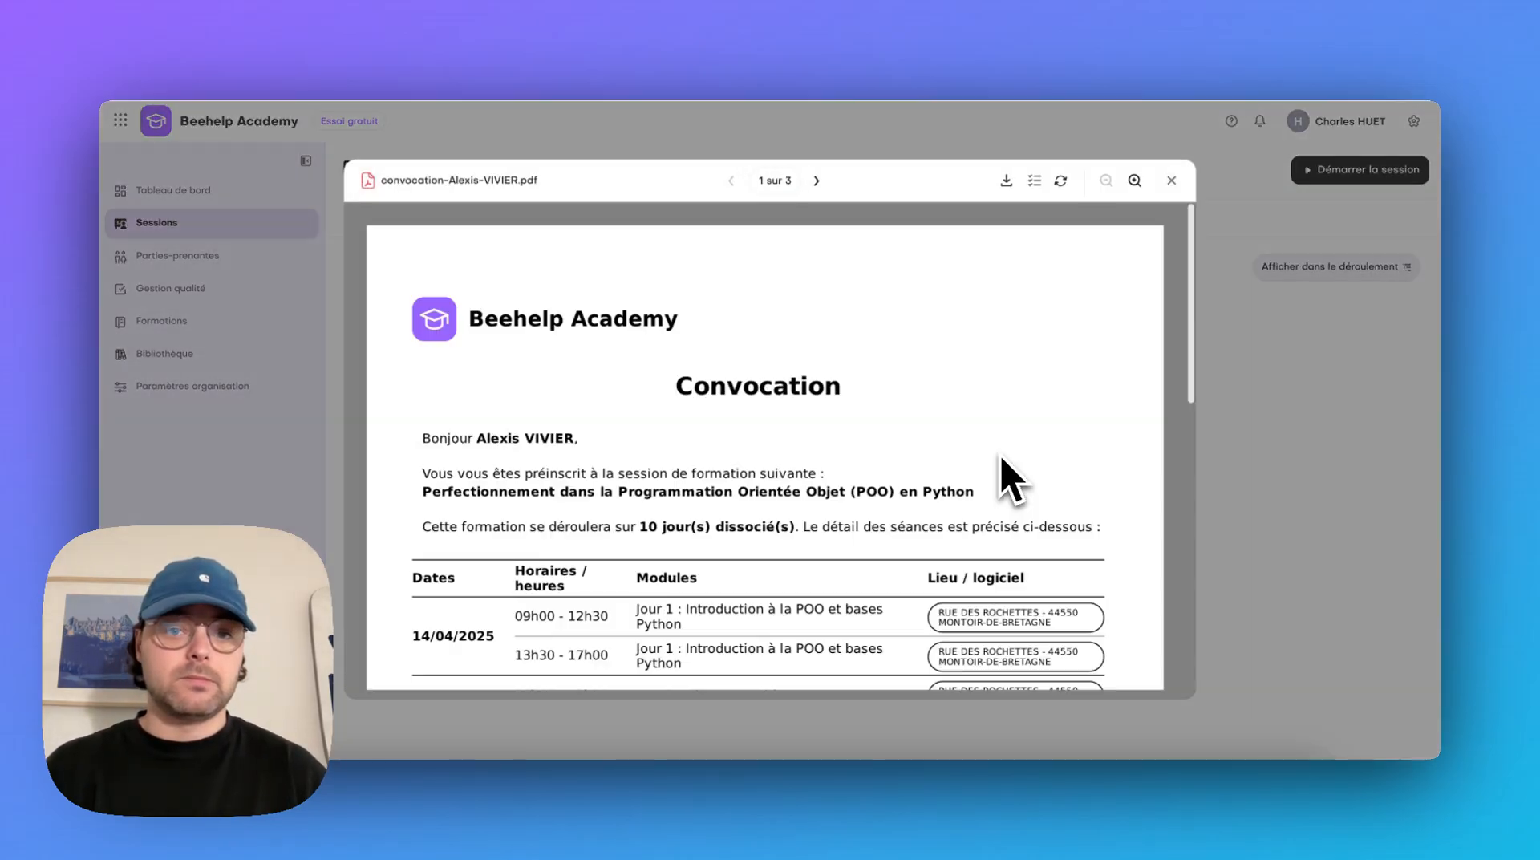
pyautogui.scroll(-3, 998, 481)
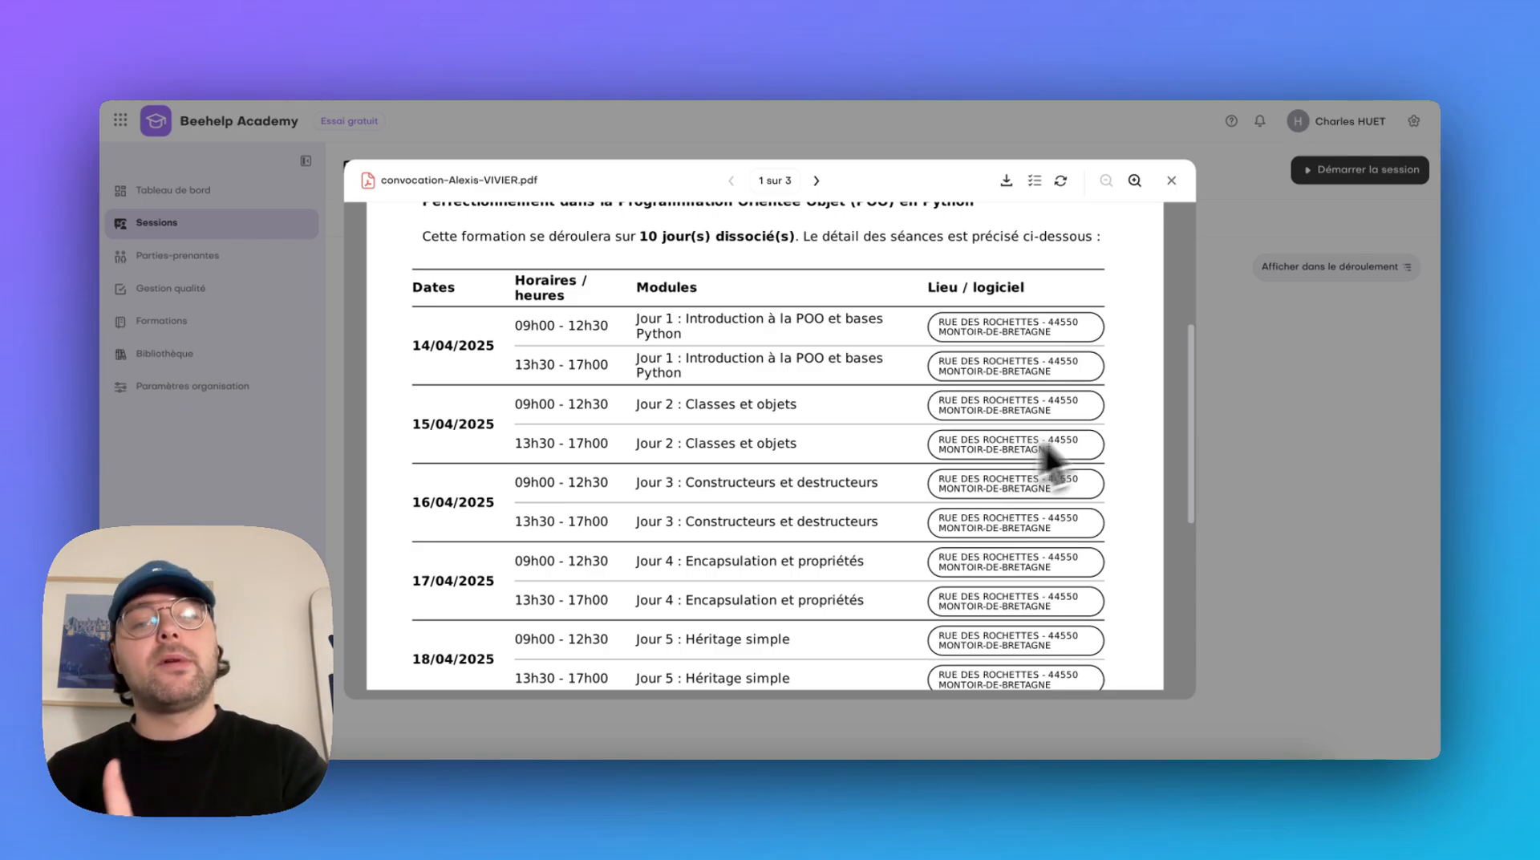
pyautogui.scroll(-2, 1193, 465)
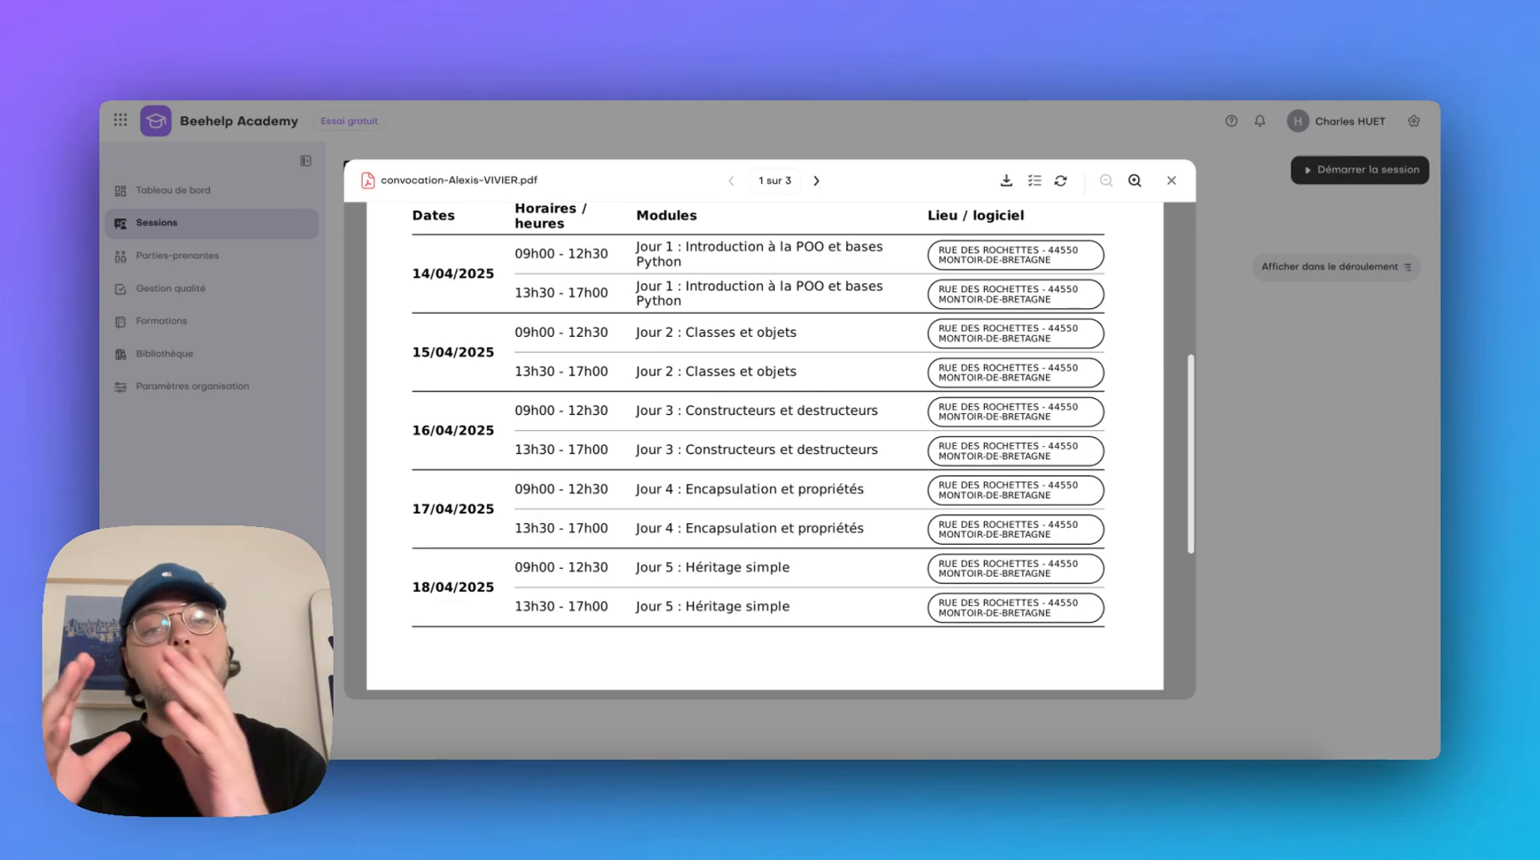
pyautogui.click(1246, 448)
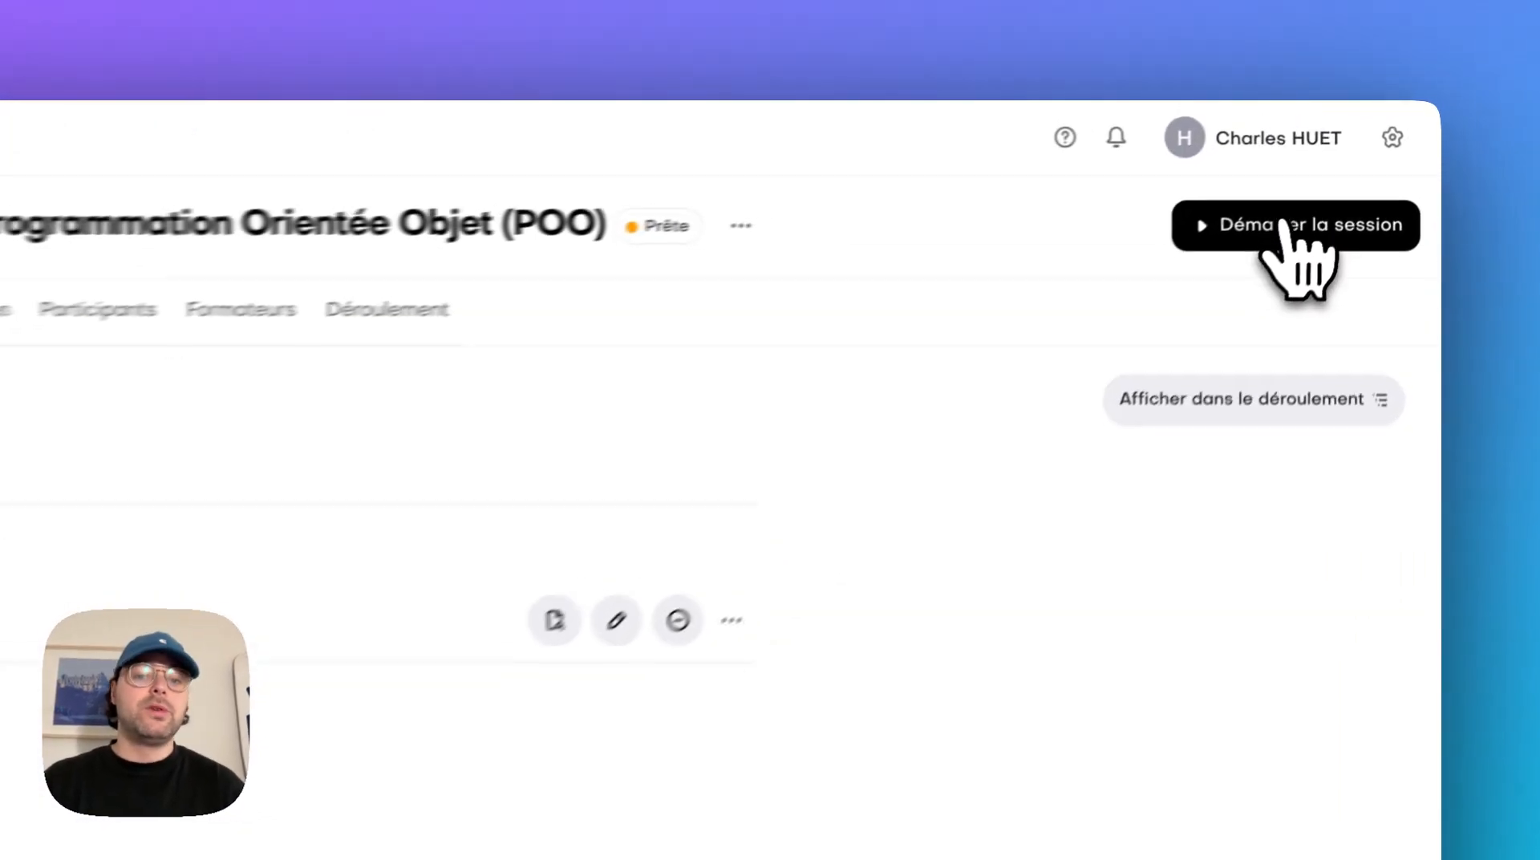
# Start the session from its summary so that its automations become active
pyautogui.click(1263, 255)
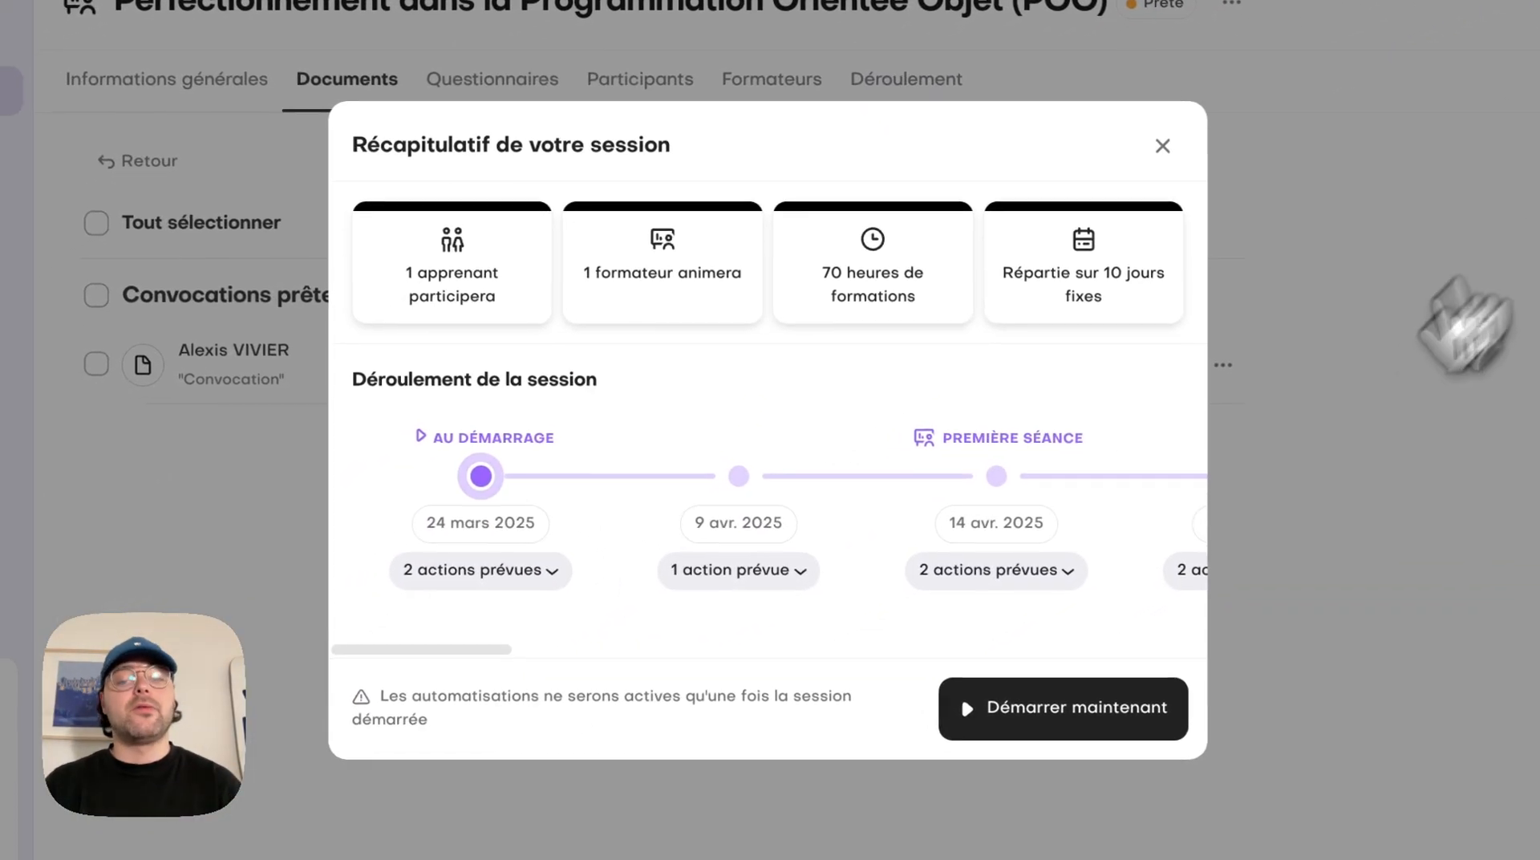
pyautogui.click(1160, 726)
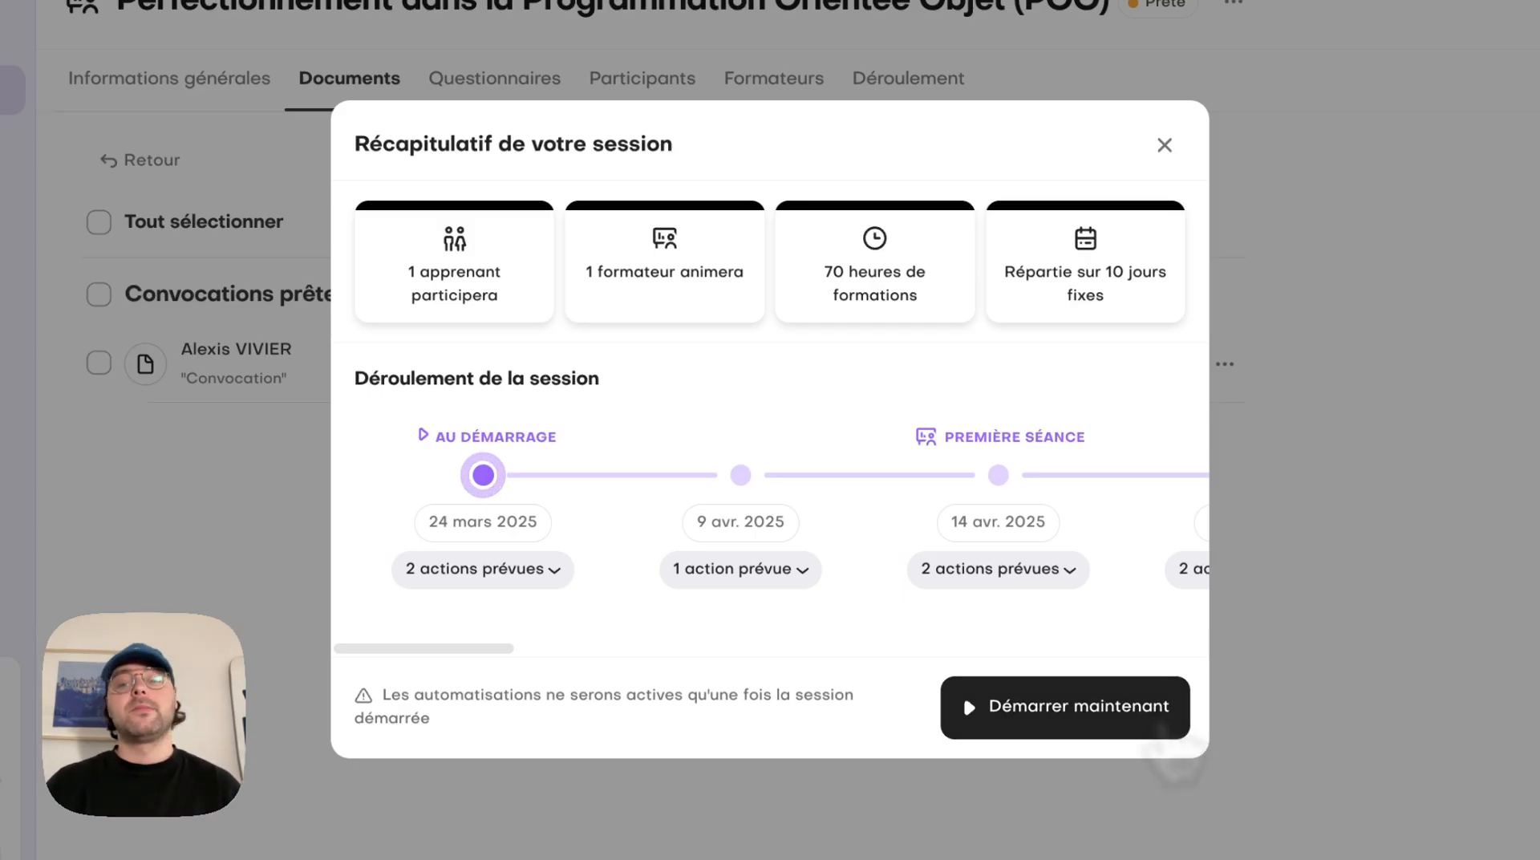